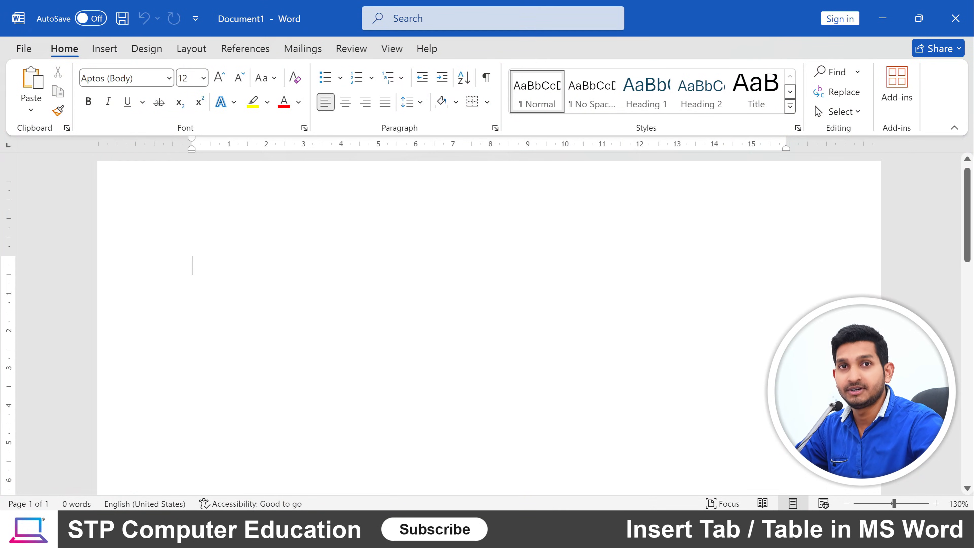
Browse the built-in cover page designs and insert the Whisp cover page.
left_click(107, 50)
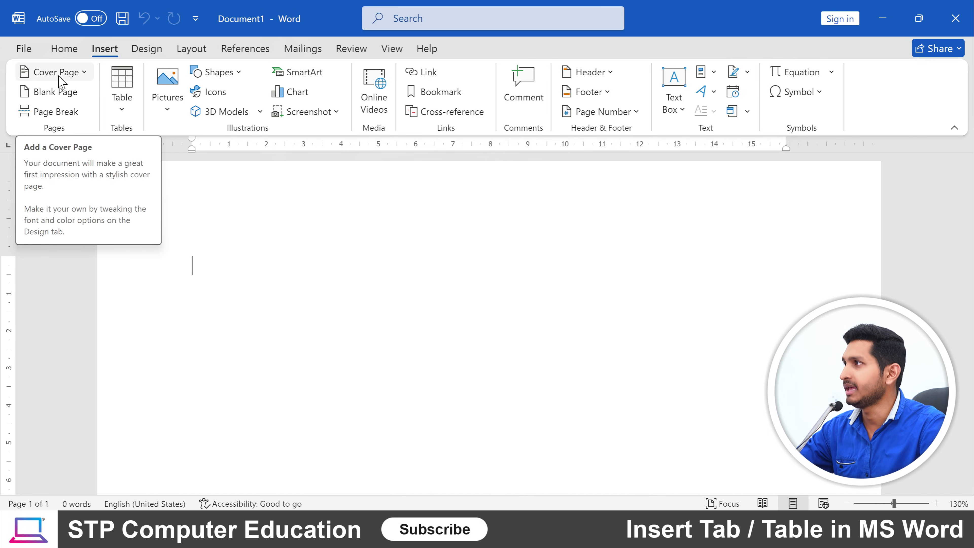
left_click(84, 72)
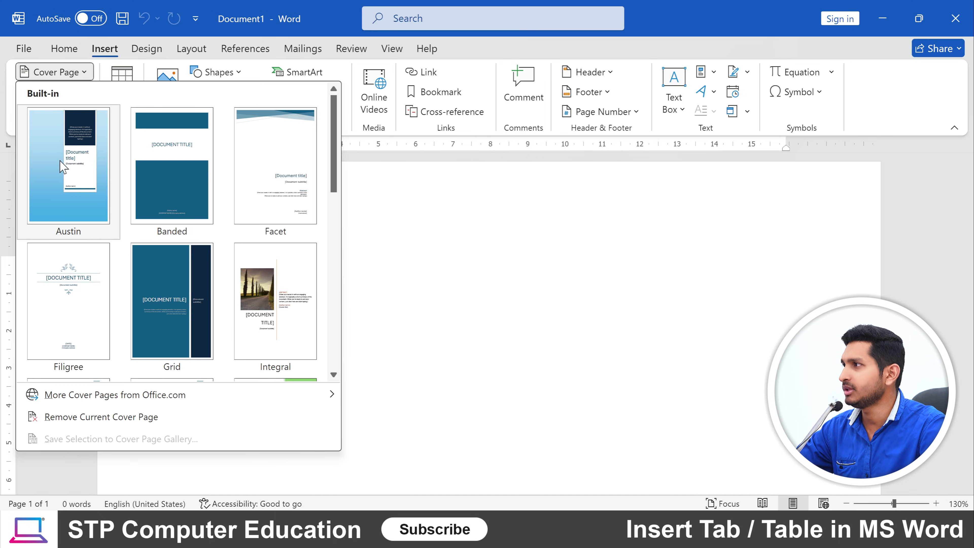
left_click_drag(333, 185, 335, 365)
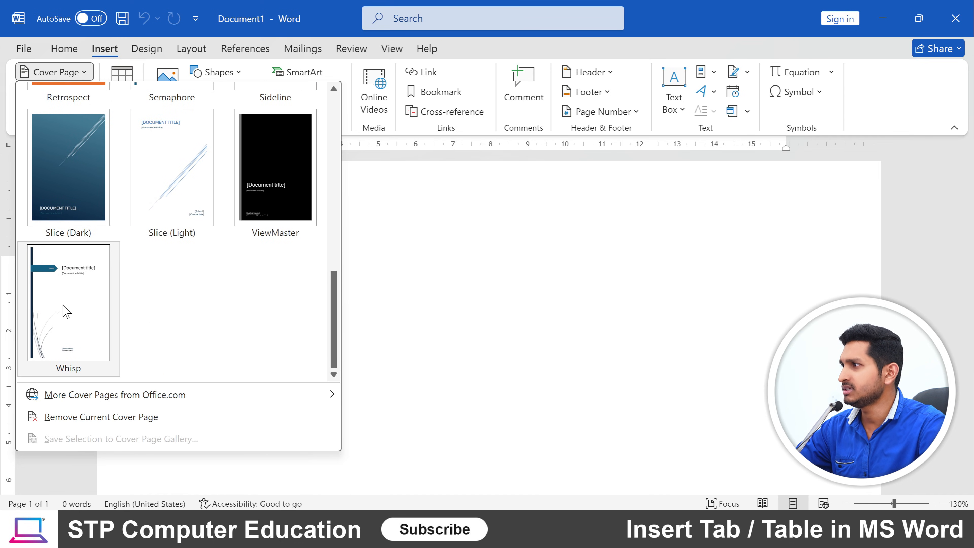
scroll(79, 307, "up", 5)
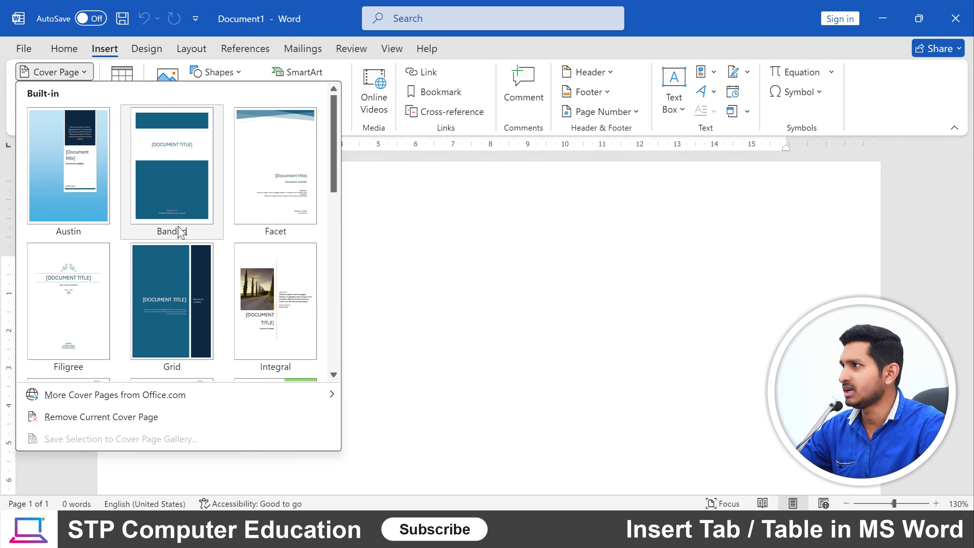
left_click_drag(333, 185, 350, 358)
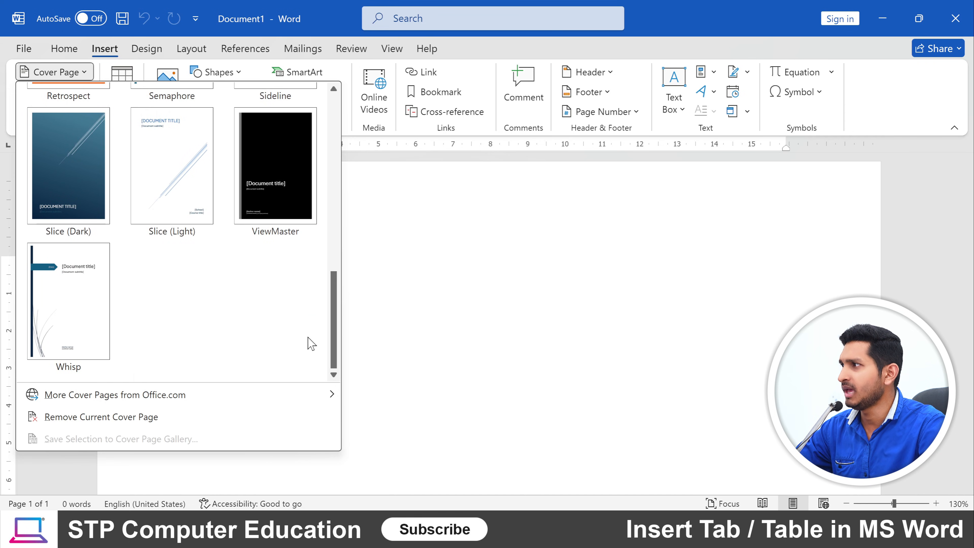
left_click(59, 299)
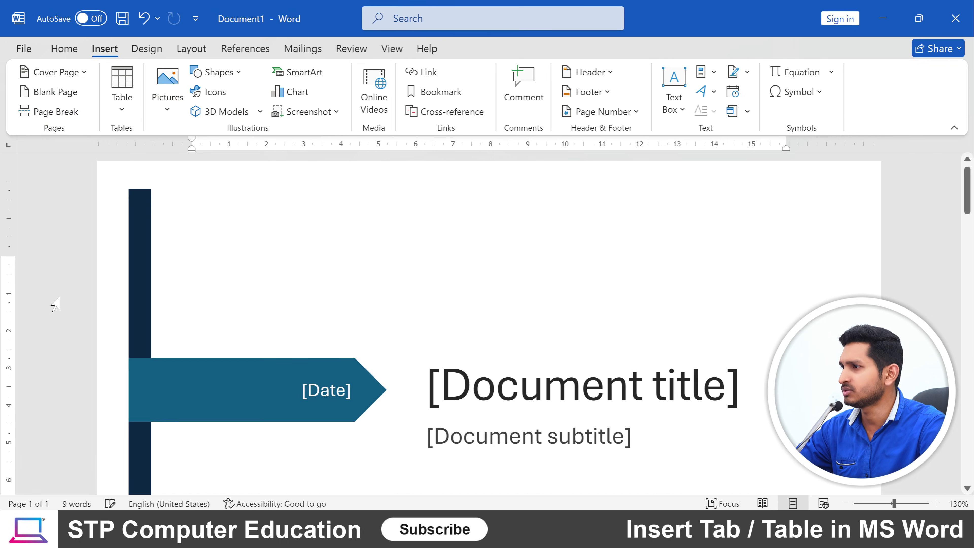
Enter "Computer" as the document title on the cover page.
scroll(108, 320, "down", 7, "ctrl")
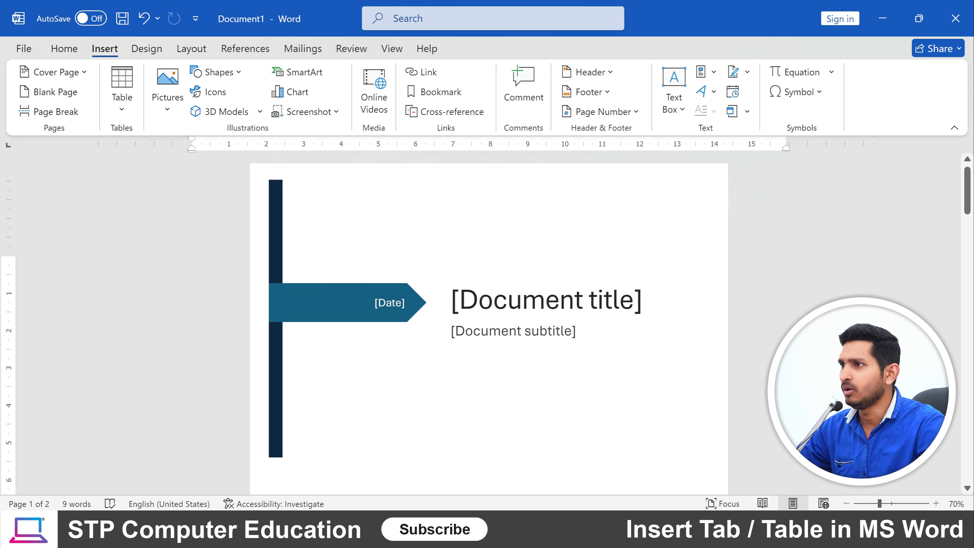
scroll(489, 326, "down", 1, "ctrl")
scroll(489, 326, "down", 3, "ctrl")
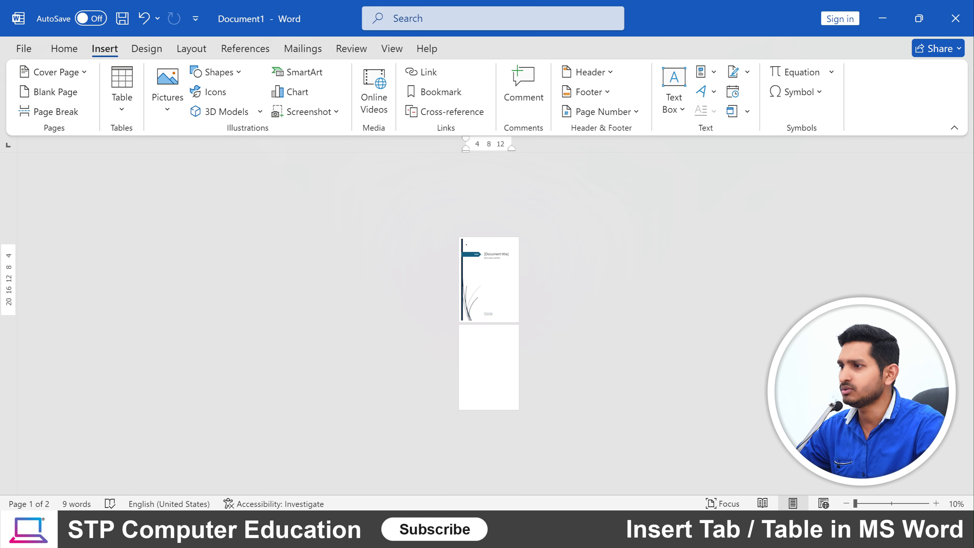
scroll(398, 189, "up", 2, "ctrl")
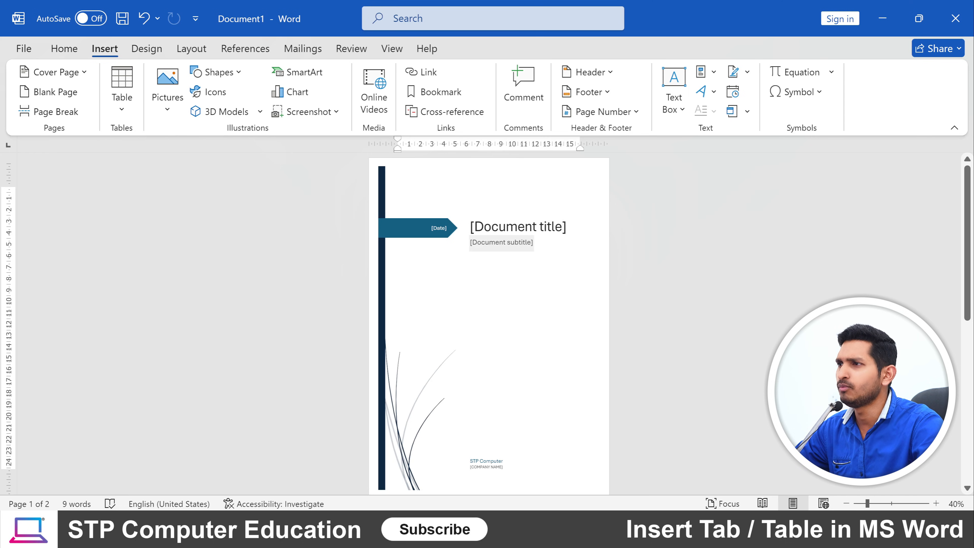
left_click(518, 226)
type("Computer")
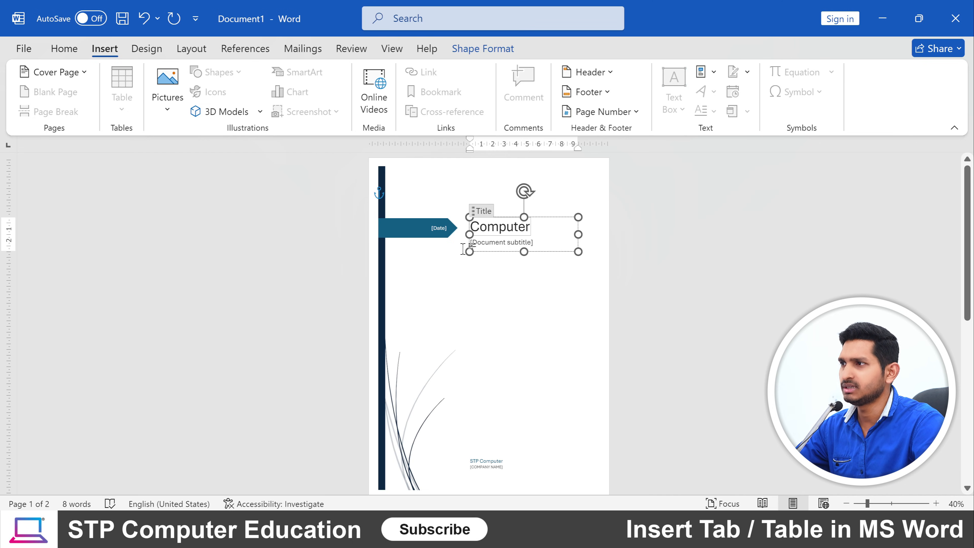
left_click(500, 246)
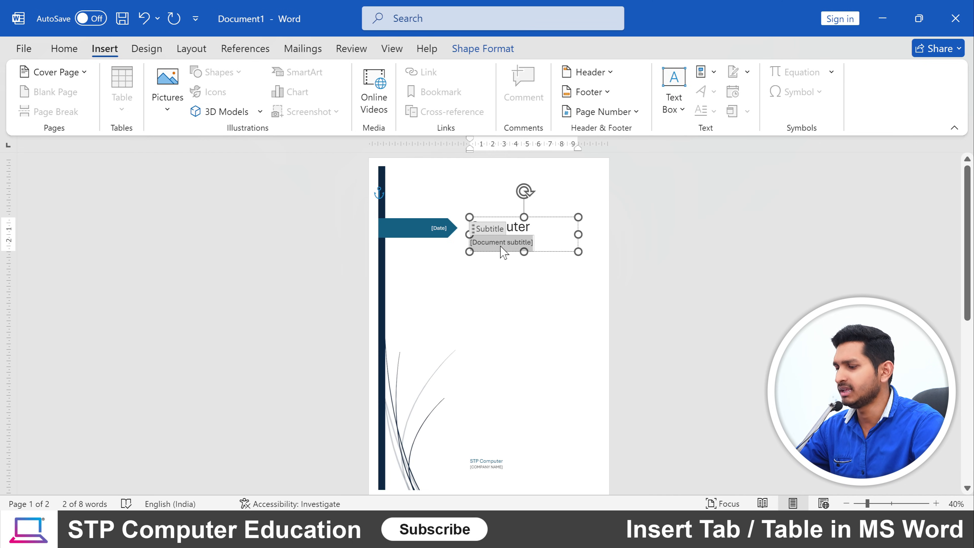
Set the date on the cover page to 2/12/2026.
left_click(439, 227)
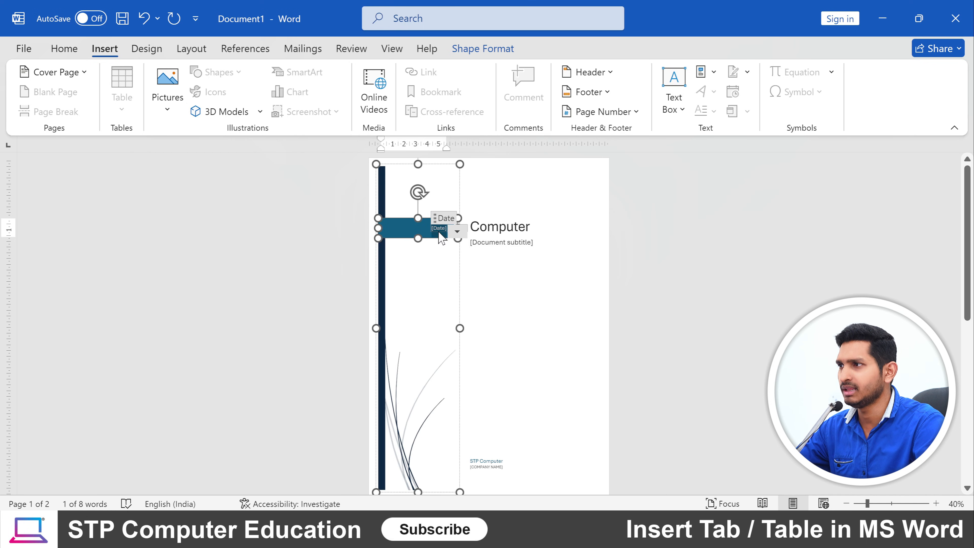
left_click(457, 229)
left_click(418, 290)
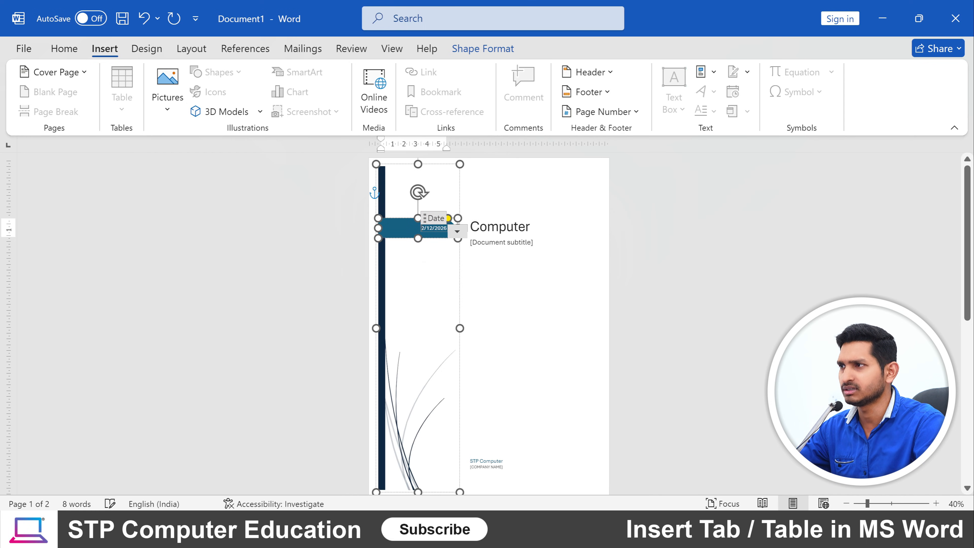
left_click(490, 276)
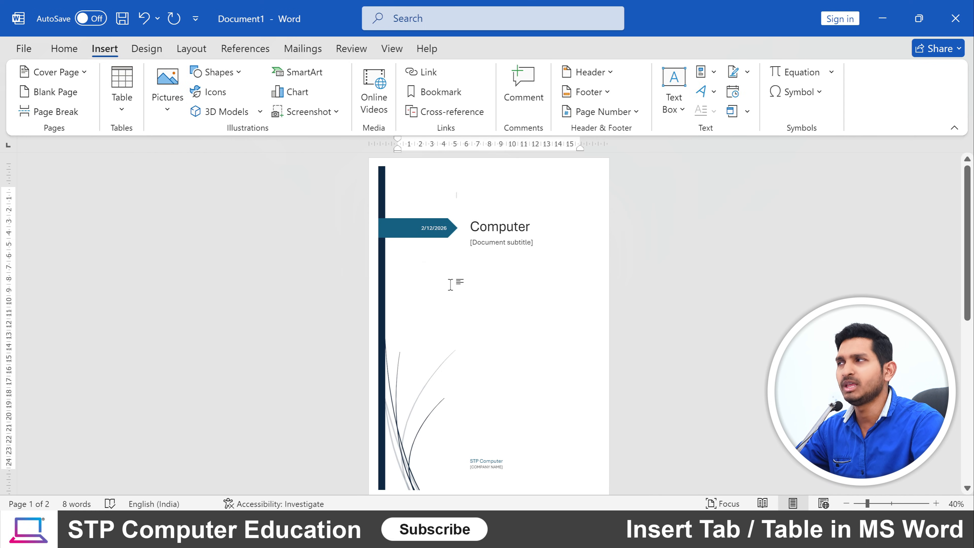
Look through the built-in cover page designs for an alternative to the current cover page.
left_click(81, 73)
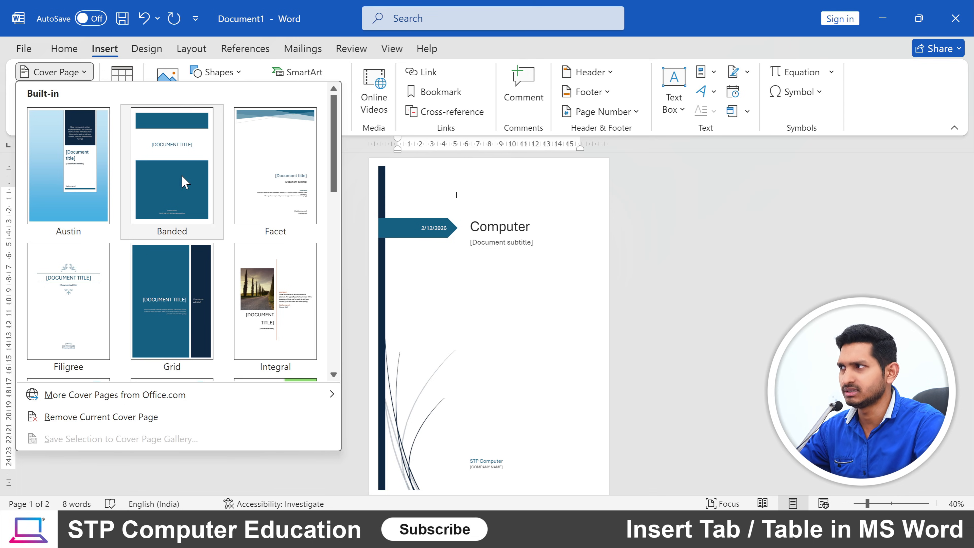
left_click(472, 266)
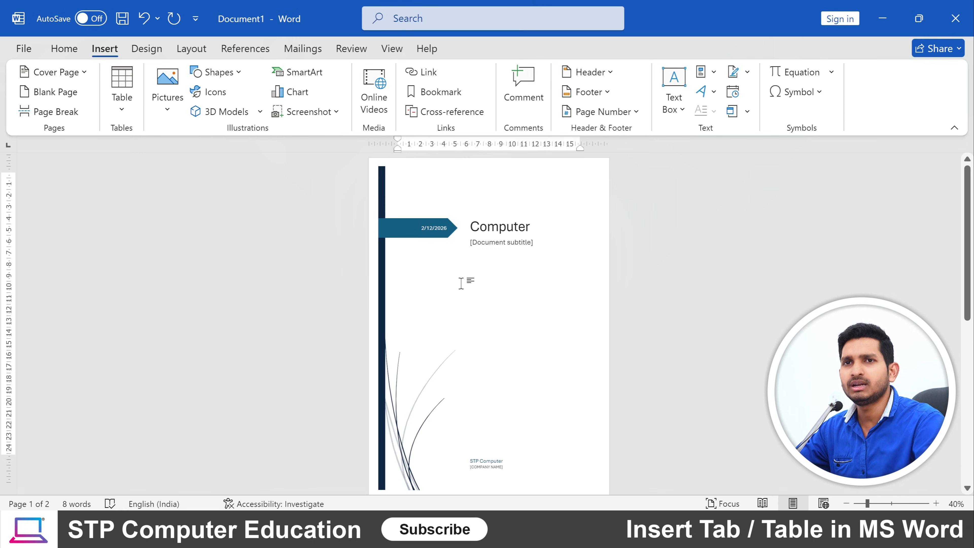
scroll(462, 288, "down", 1)
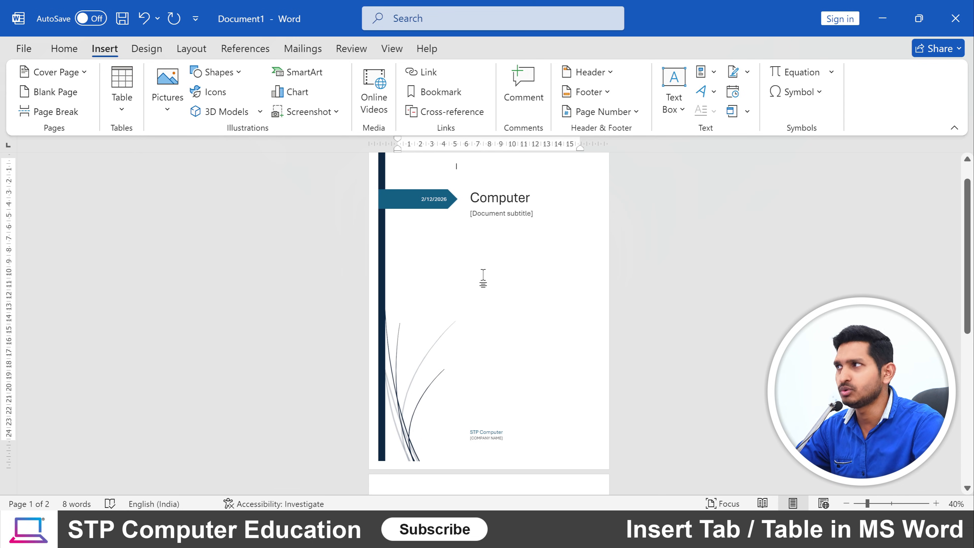
left_click(73, 71)
scroll(169, 275, "down", 5)
scroll(169, 275, "down", 2)
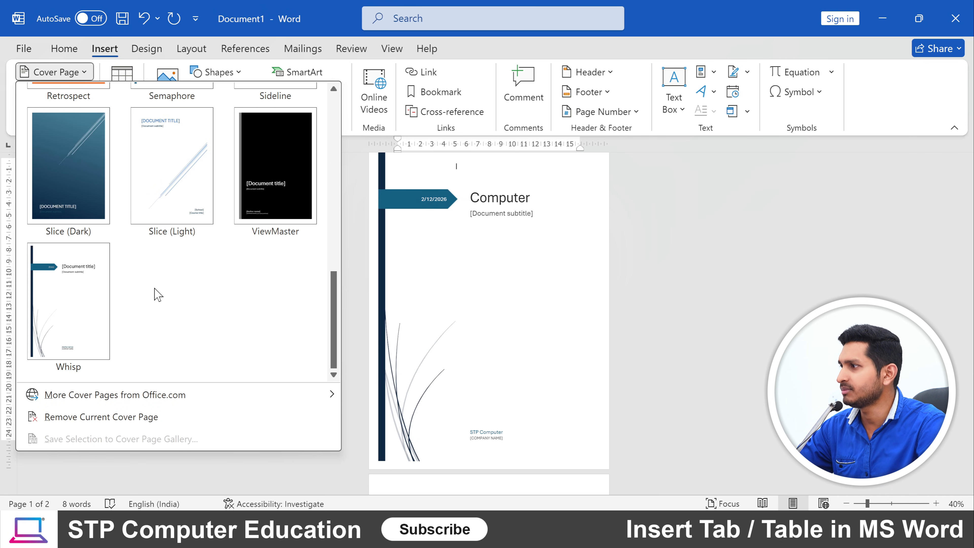
scroll(154, 288, "up", 5)
scroll(173, 199, "down", 4)
scroll(149, 276, "down", 2)
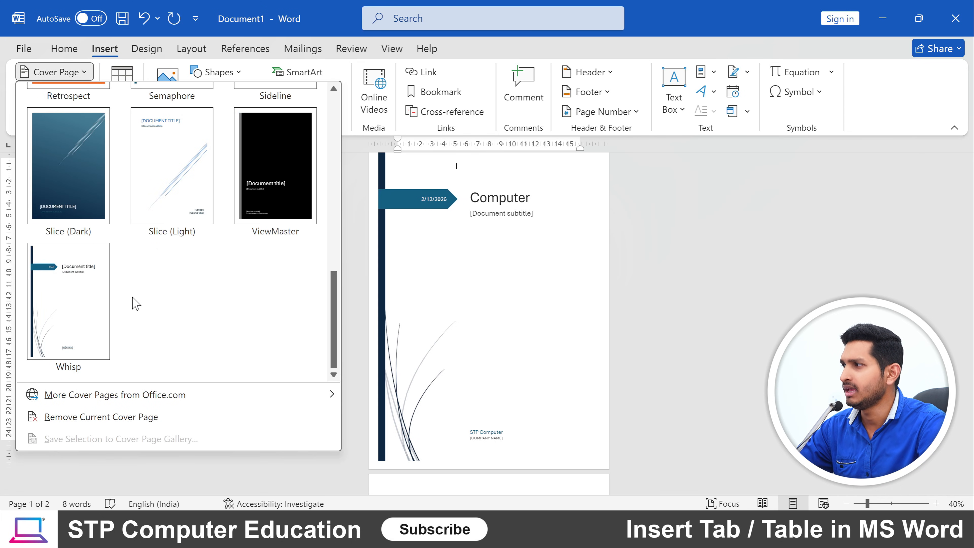
scroll(135, 296, "up", 5)
Replace the cover page with the Insight 1 design from the additional Office.com cover pages.
left_click(101, 395)
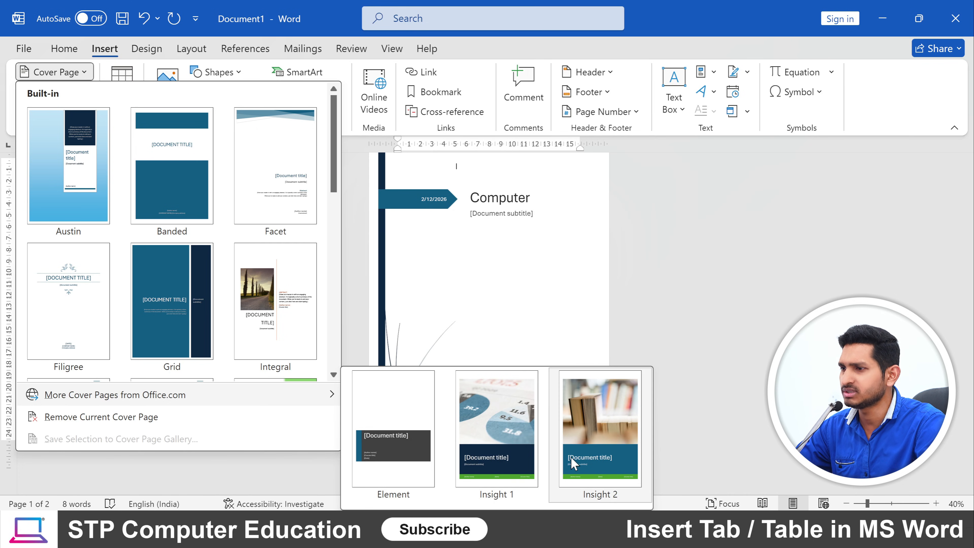
left_click(507, 451)
scroll(481, 295, "up", 1)
scroll(504, 331, "down", 5)
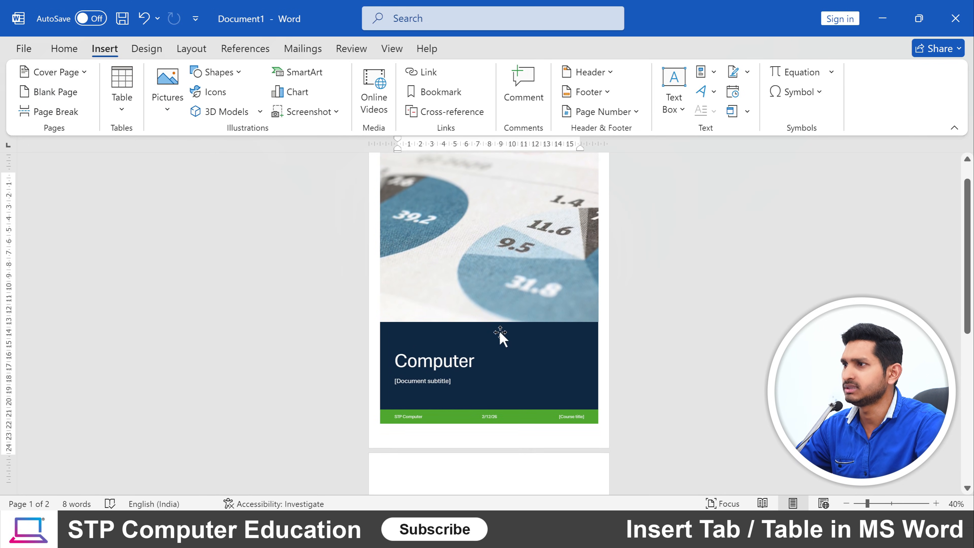
scroll(199, 211, "up", 5)
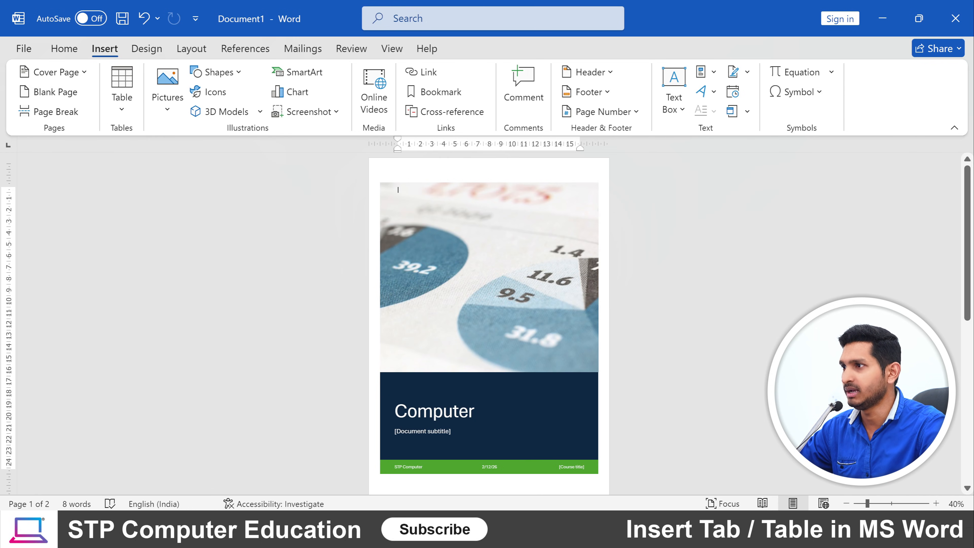
Undo the cover page insertions and edits to restore the blank document.
key("ctrl+z")
key("ctrl+z")
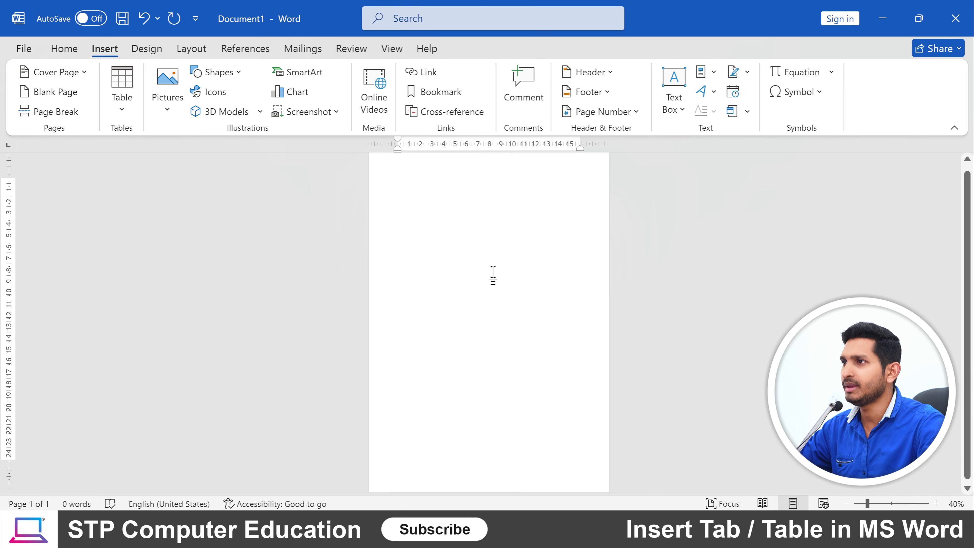
Generate sample paragraphs in the blank document with the formula =rand().
scroll(487, 272, "up", 5)
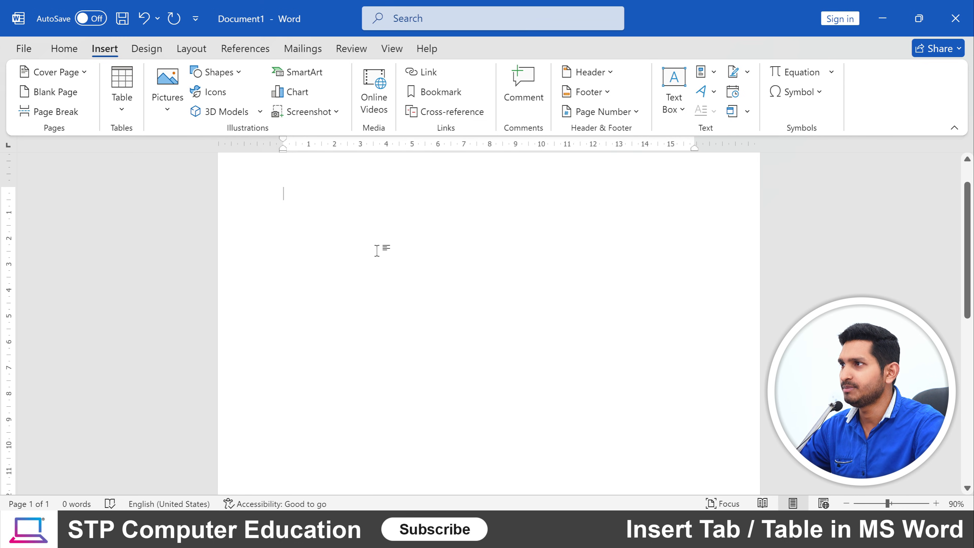
scroll(377, 250, "up", 1)
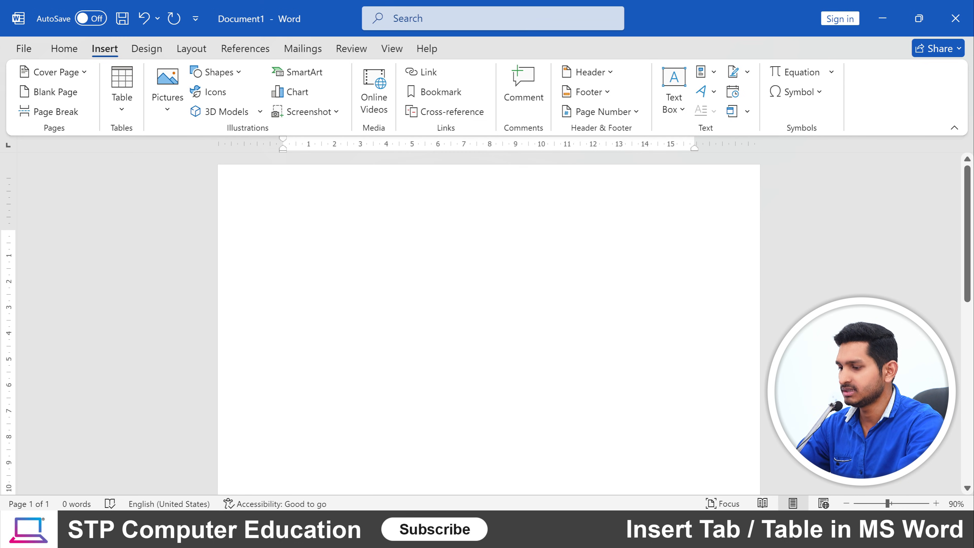
type("=r")
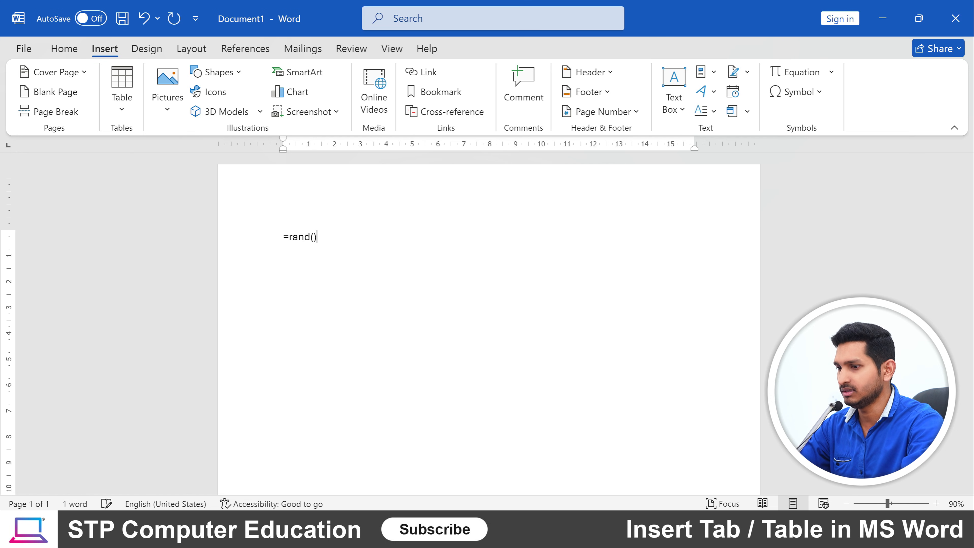
type("and()")
key("Return")
Examine the sample paragraphs and the empty space below them at different magnifications.
scroll(460, 299, "down", 3)
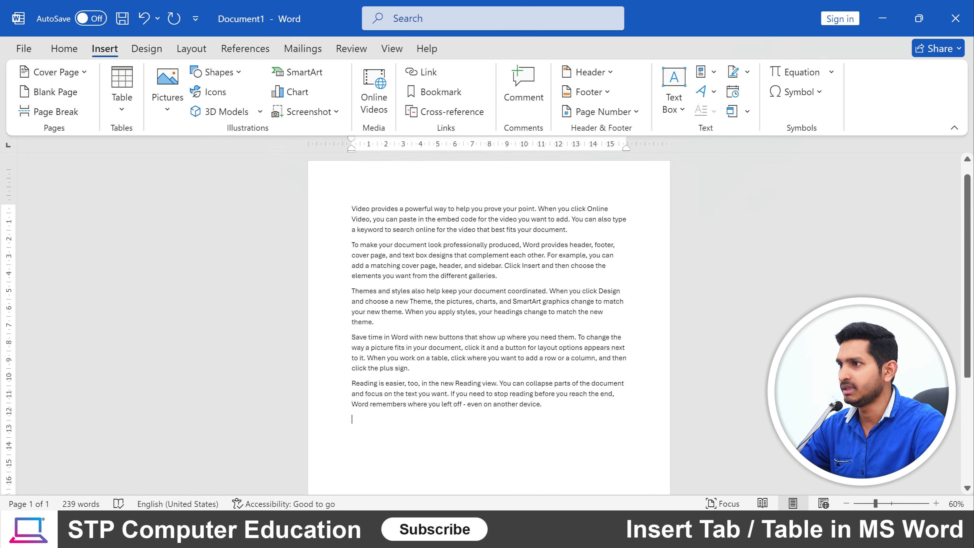
scroll(461, 299, "down", 5)
scroll(476, 334, "up", 4)
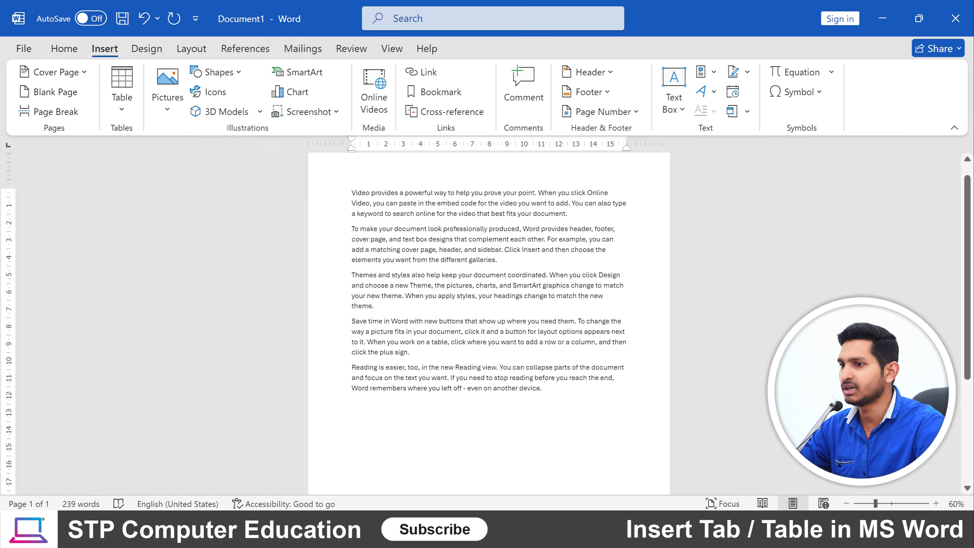
scroll(476, 318, "down", 3)
scroll(476, 318, "down", 5)
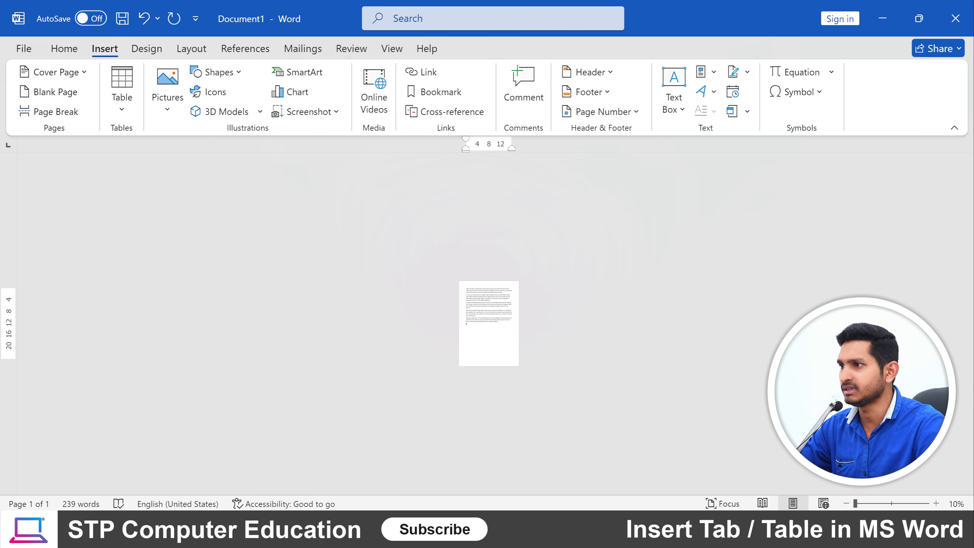
scroll(476, 318, "up", 3)
scroll(476, 318, "down", 2)
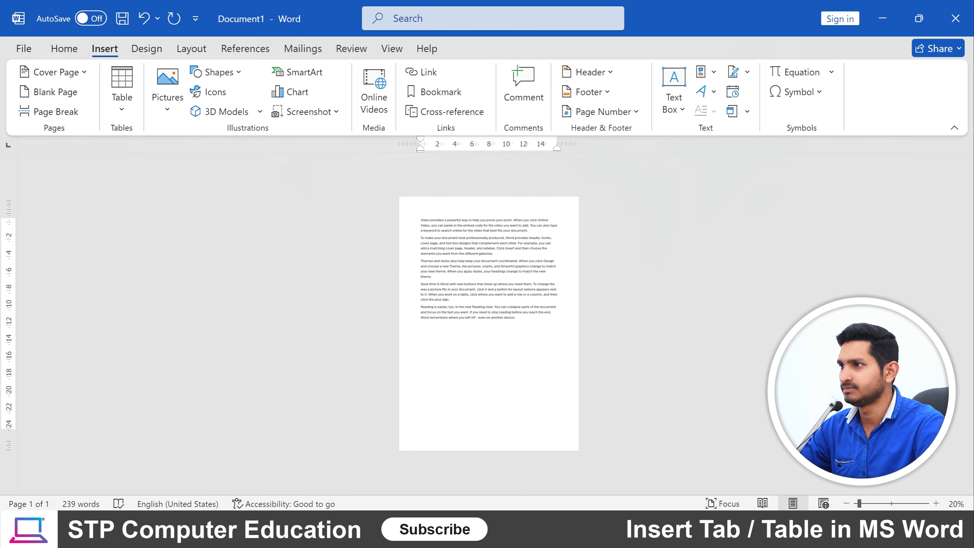
scroll(476, 318, "up", 2)
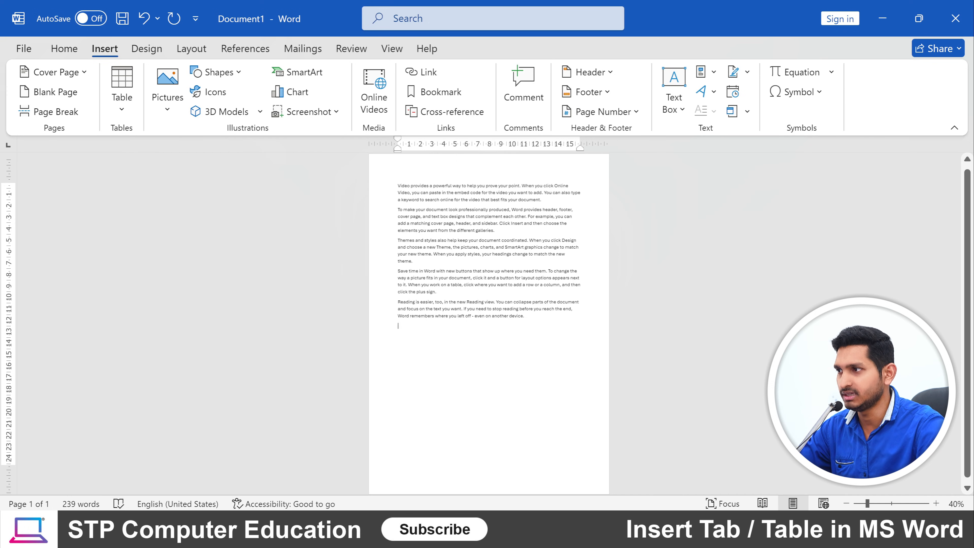
scroll(398, 340, "up", 6, "ctrl")
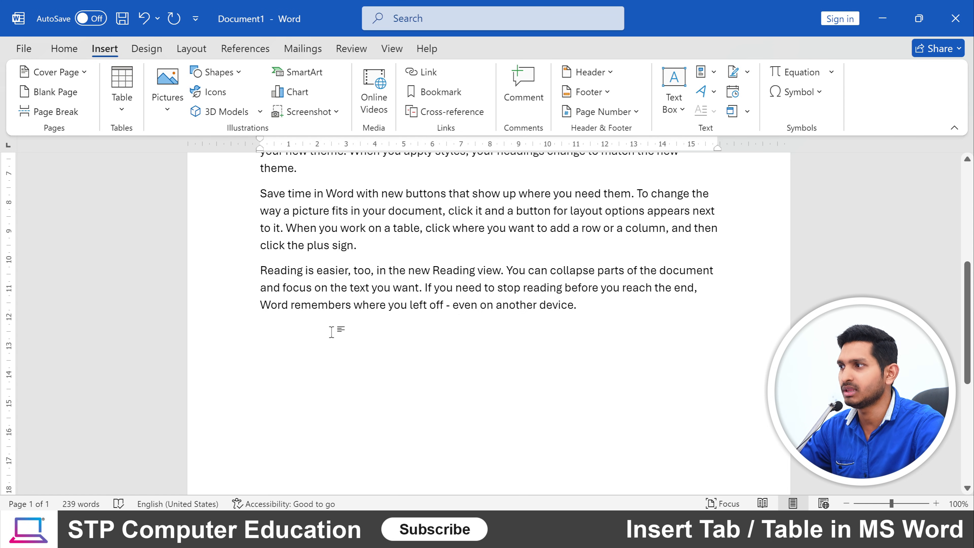
scroll(331, 332, "up", 4)
scroll(331, 332, "down", 4)
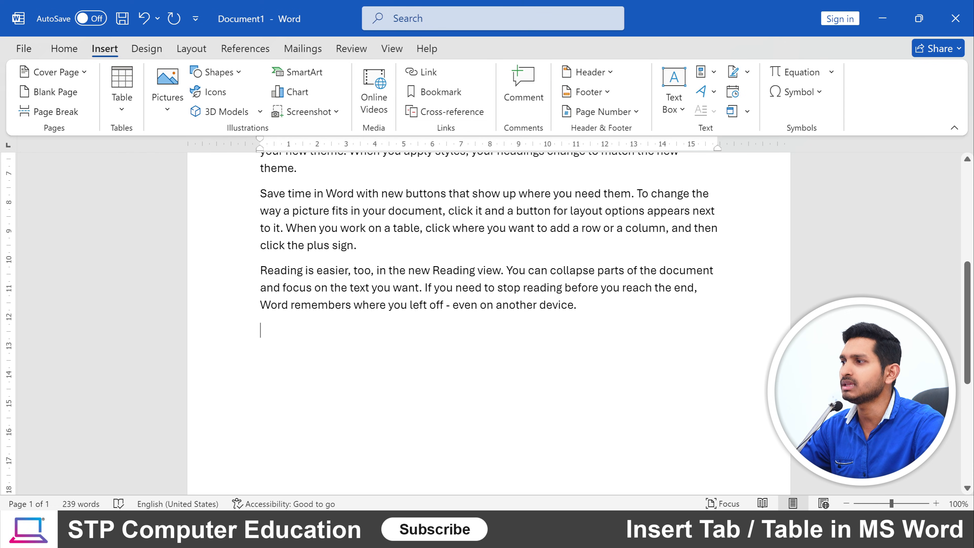
scroll(496, 334, "down", 8)
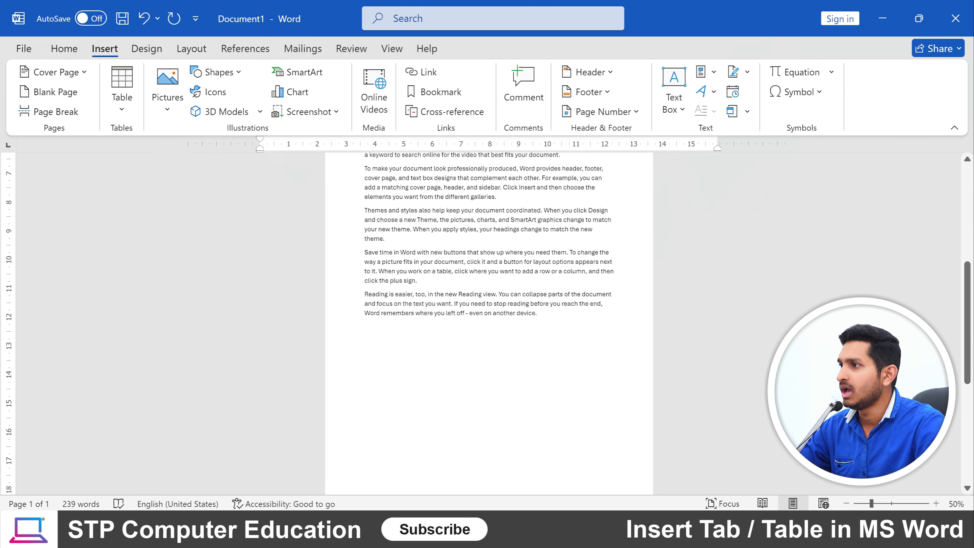
scroll(496, 334, "up", 3)
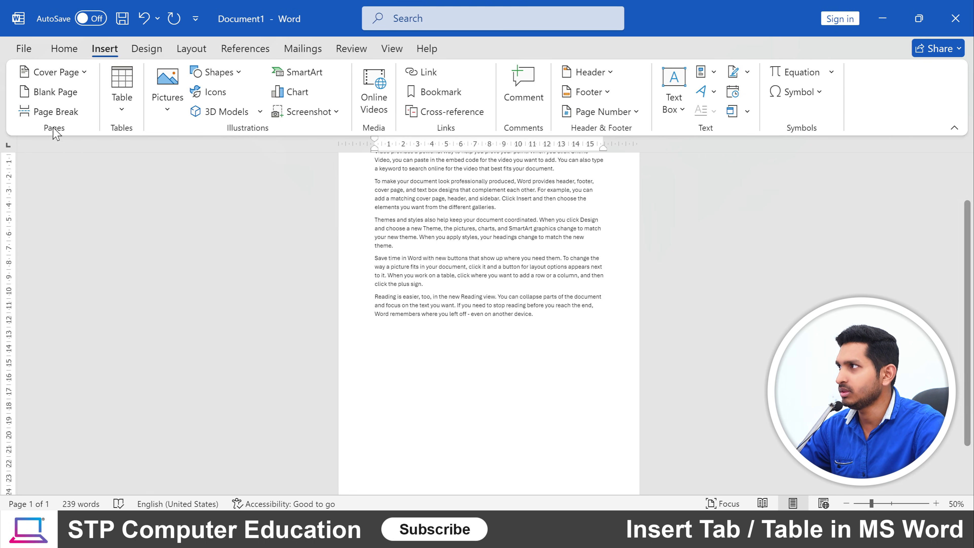
Insert a blank page after the last sample paragraph and look over both pages.
left_click(61, 101)
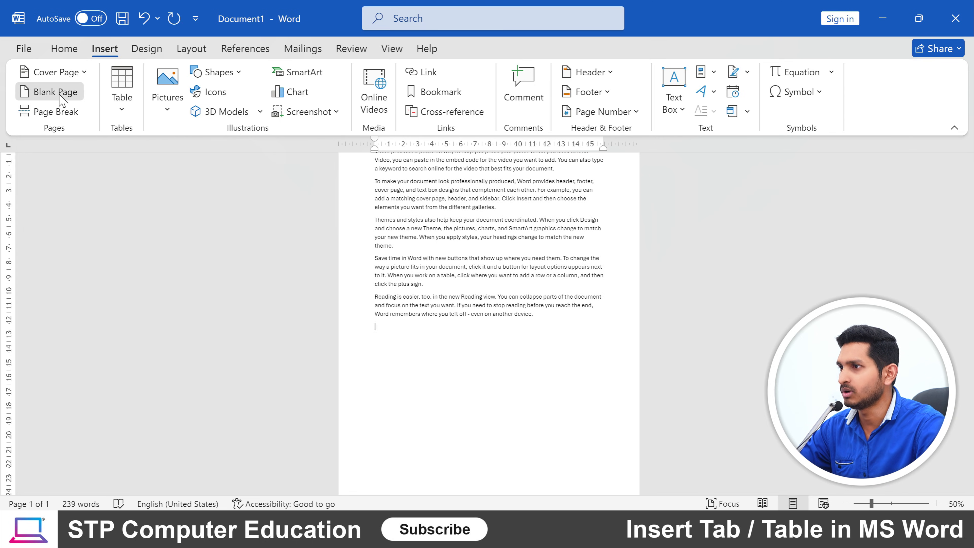
scroll(457, 279, "down", 5)
scroll(447, 305, "down", 3)
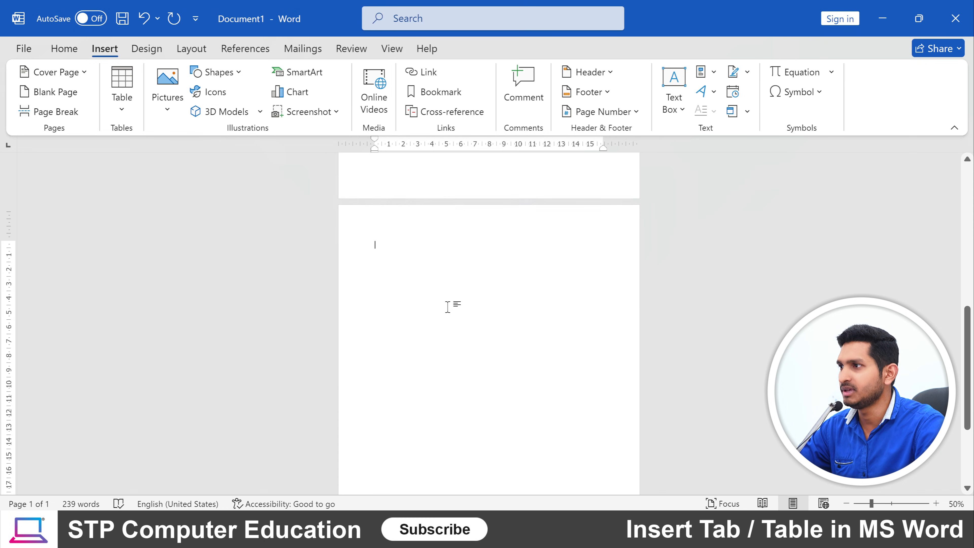
scroll(446, 306, "up", 1)
scroll(446, 306, "up", 2)
scroll(374, 319, "down", 1)
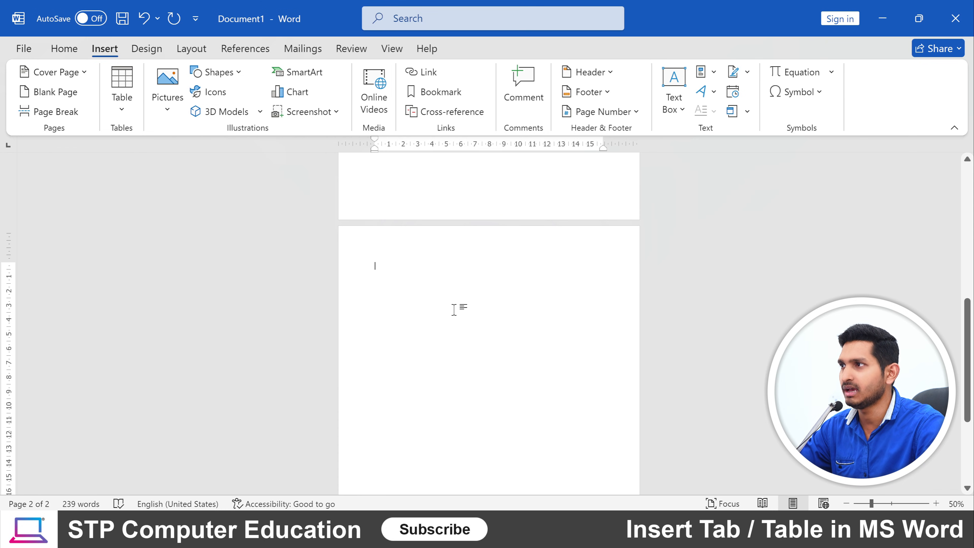
scroll(445, 296, "up", 6)
scroll(445, 296, "up", 2)
scroll(445, 294, "down", 3)
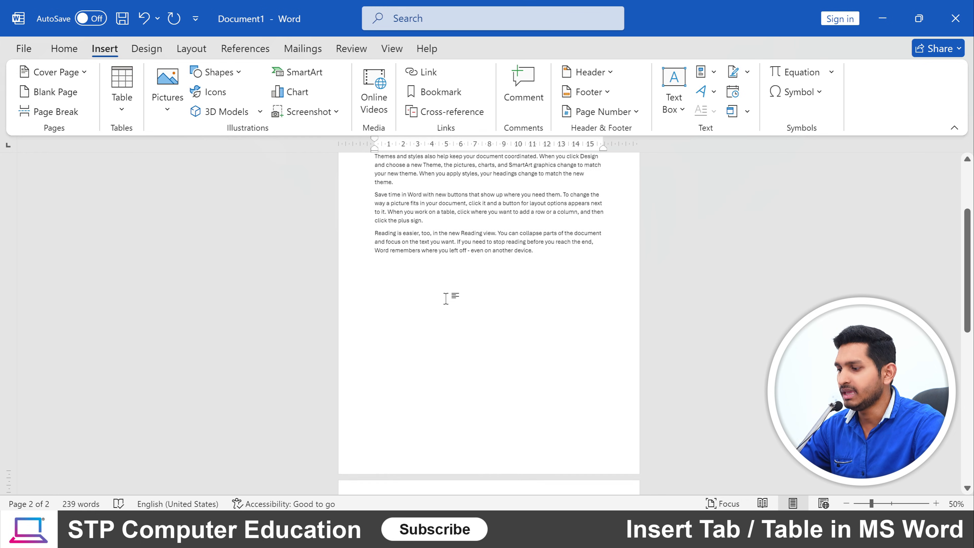
scroll(421, 306, "up", 1)
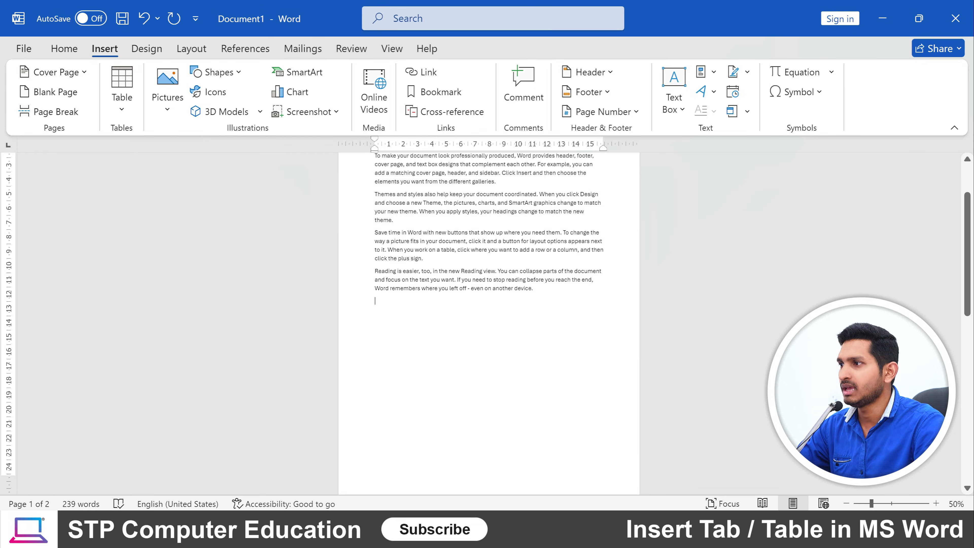
scroll(388, 336, "up", 1)
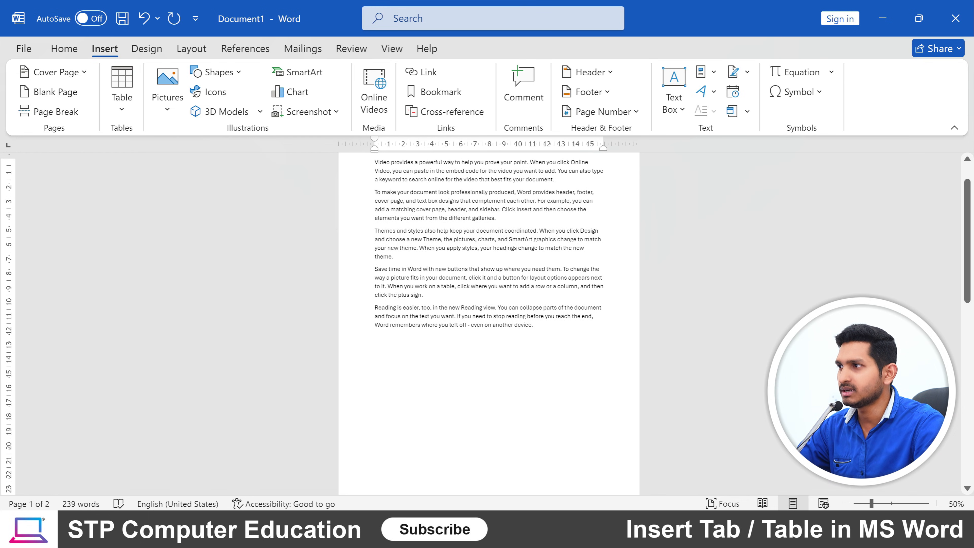
Delete the blank page that follows the sample paragraphs.
left_click(394, 257)
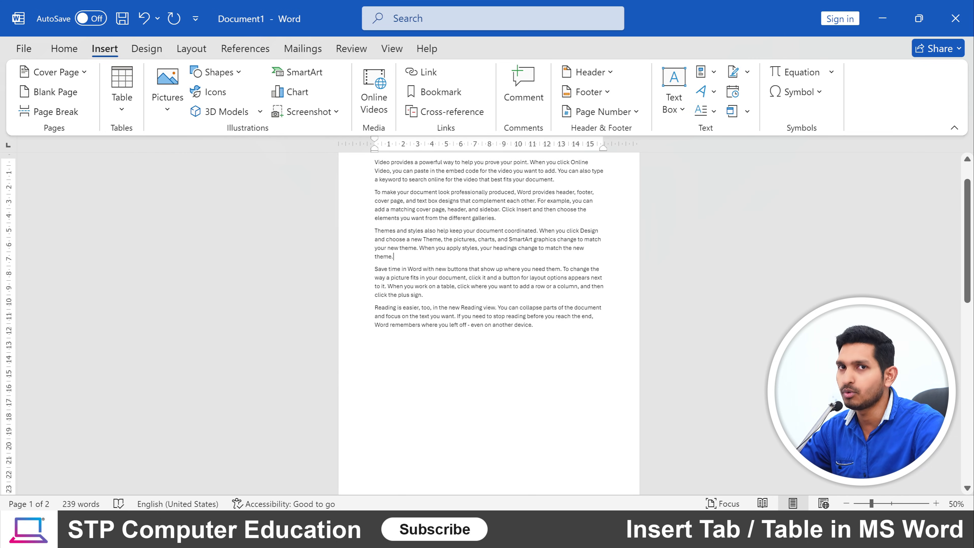
scroll(382, 269, "down", 10)
left_click(383, 269)
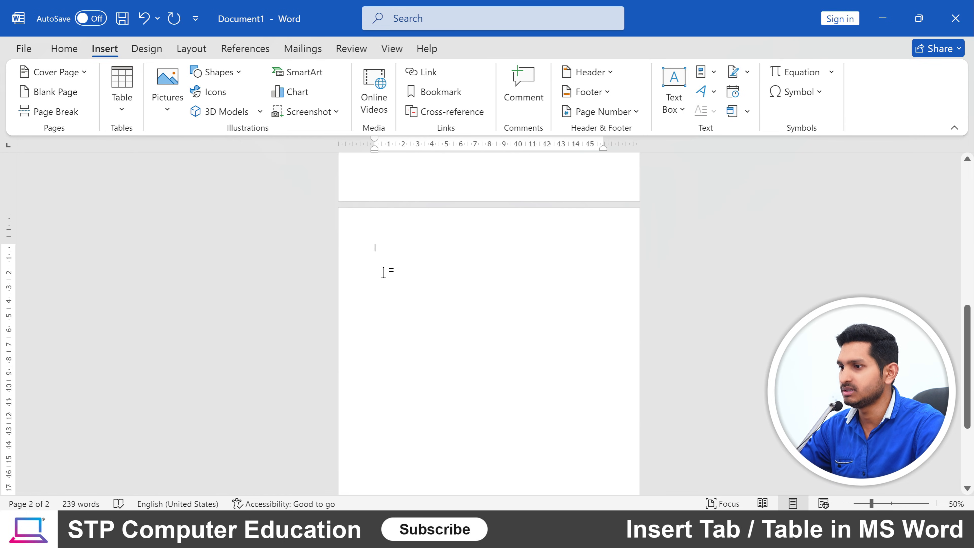
key("BackSpace")
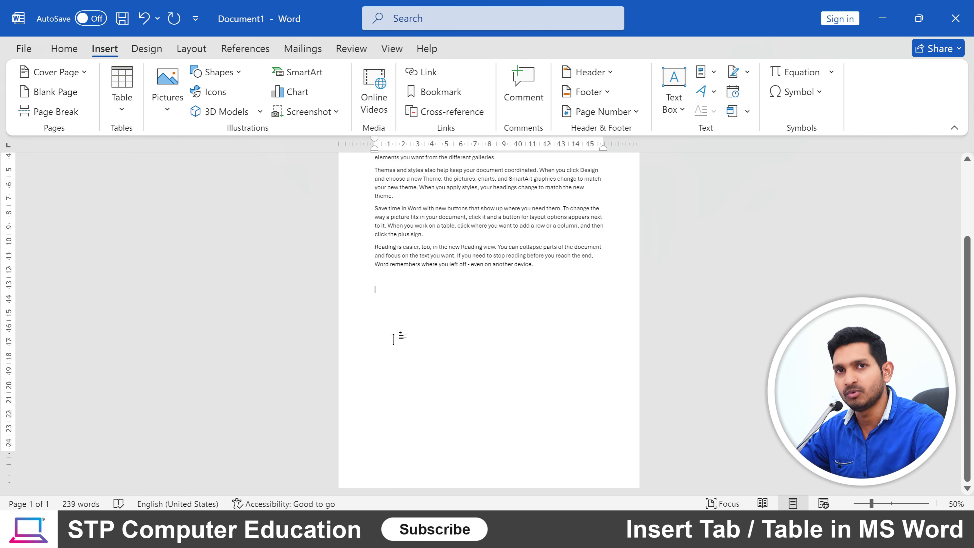
scroll(395, 337, "up", 3)
scroll(433, 322, "down", 3)
scroll(433, 322, "up", 3)
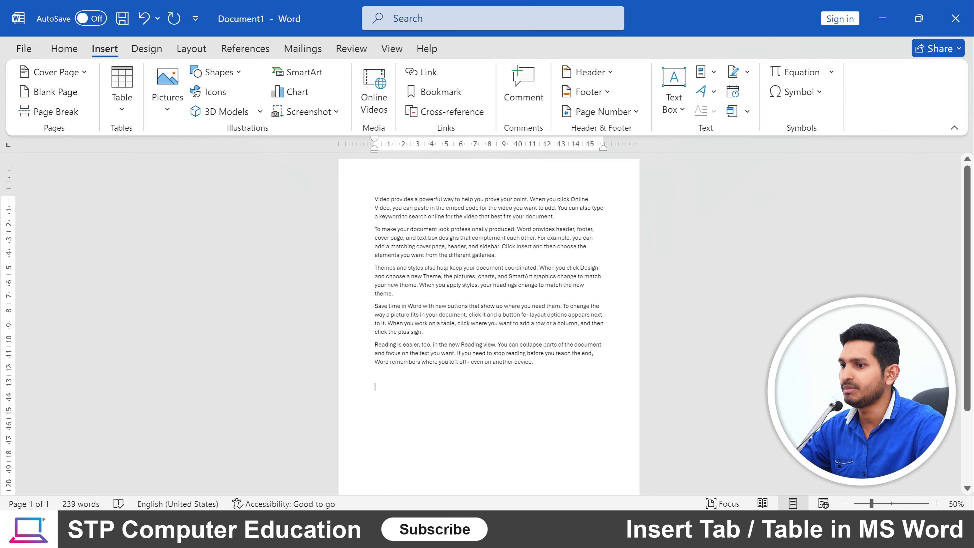
Insert a blank page after the third sample paragraph, ahead of the paragraph starting "Save time in Word", and check how the text is split.
scroll(347, 374, "down", 1)
scroll(347, 374, "up", 1)
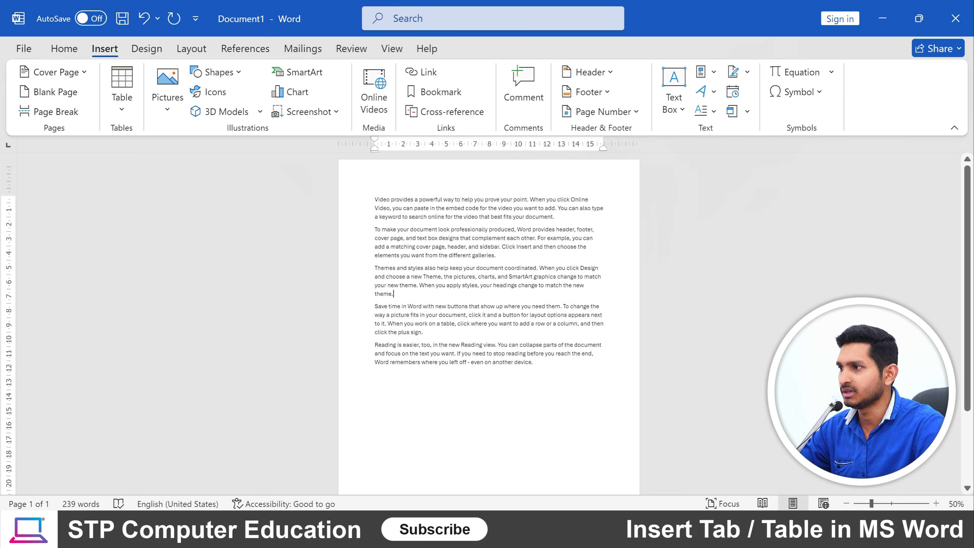
scroll(489, 322, "up", 7, "ctrl")
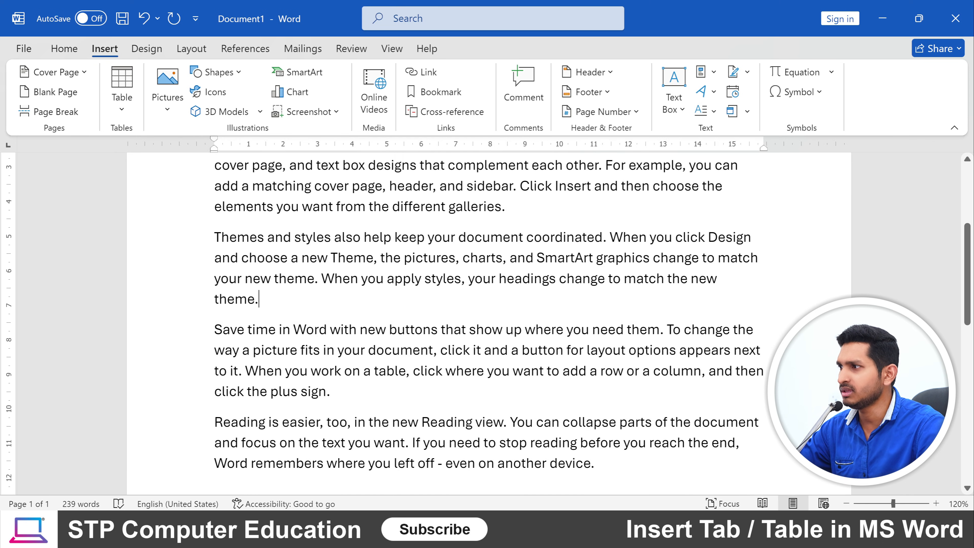
scroll(489, 322, "down", 7, "ctrl")
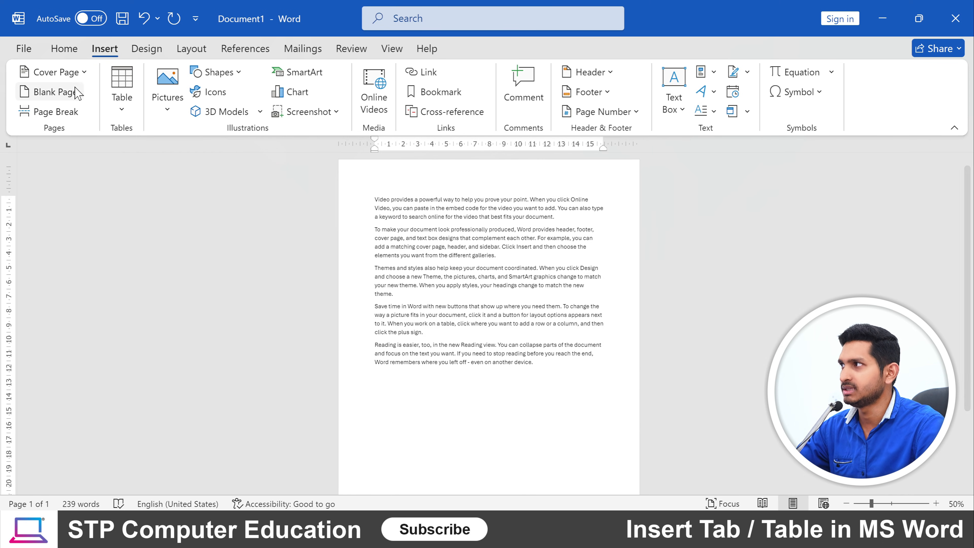
left_click(53, 94)
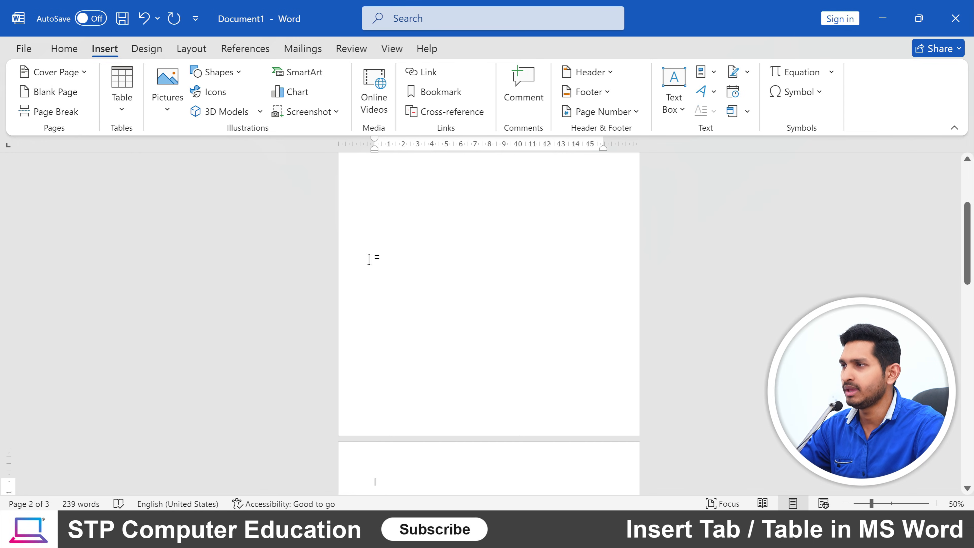
scroll(428, 285, "down", 5)
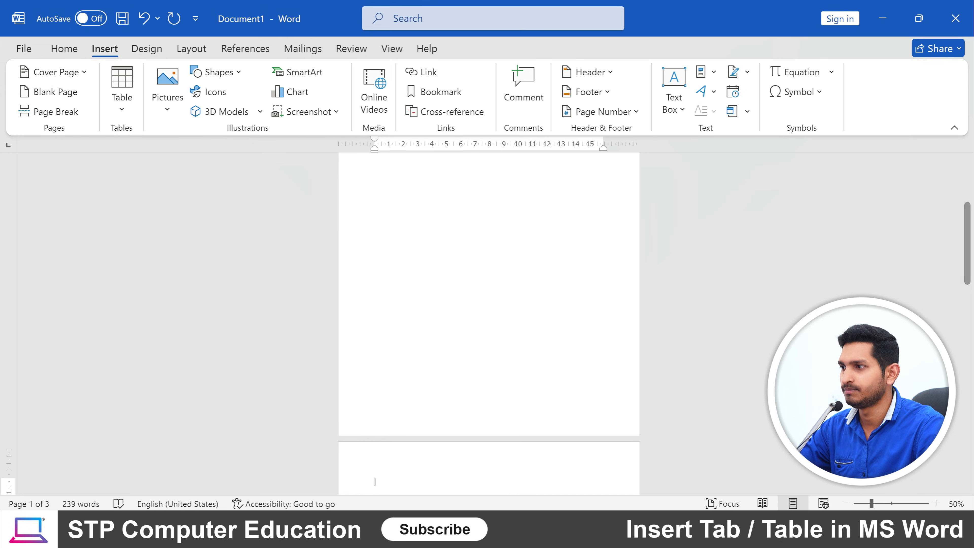
scroll(413, 304, "up", 8)
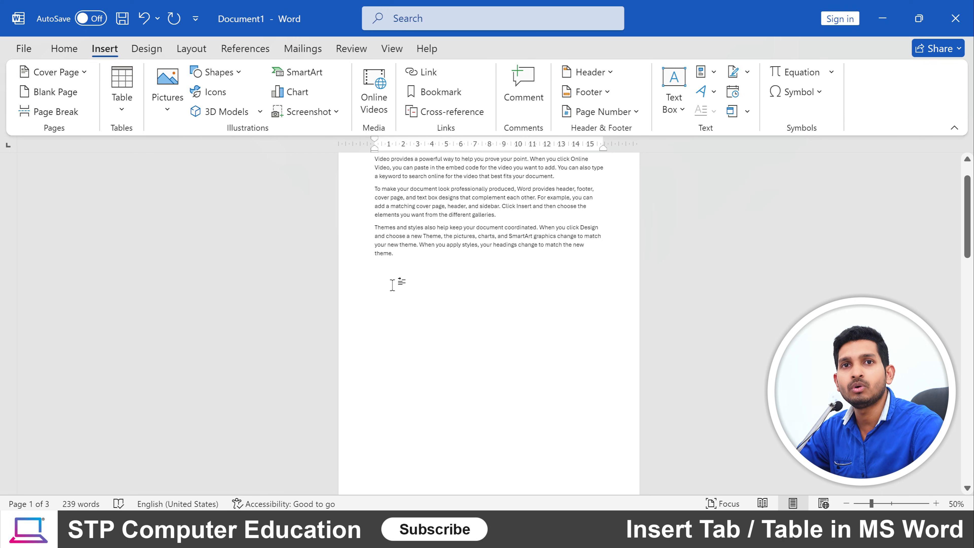
key("ctrl+Return")
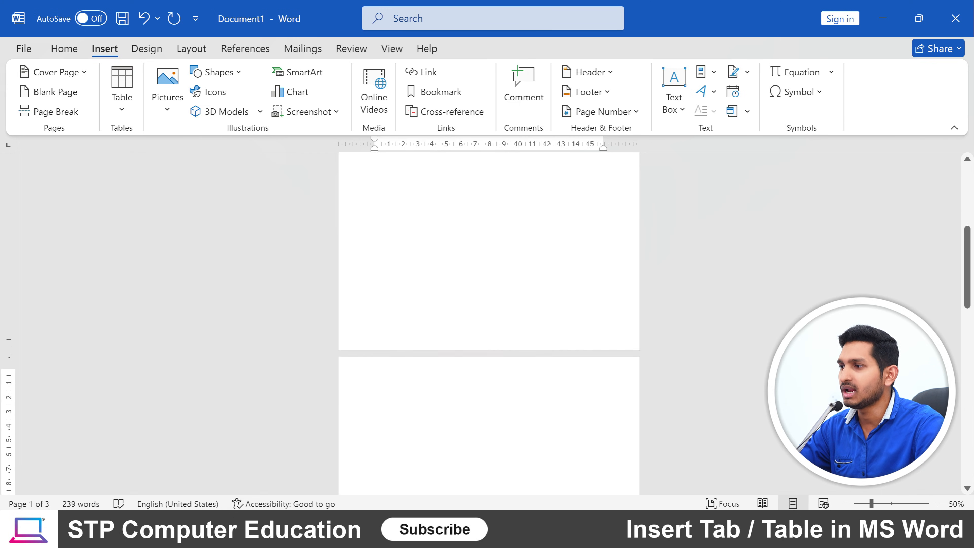
scroll(488, 322, "down", 10)
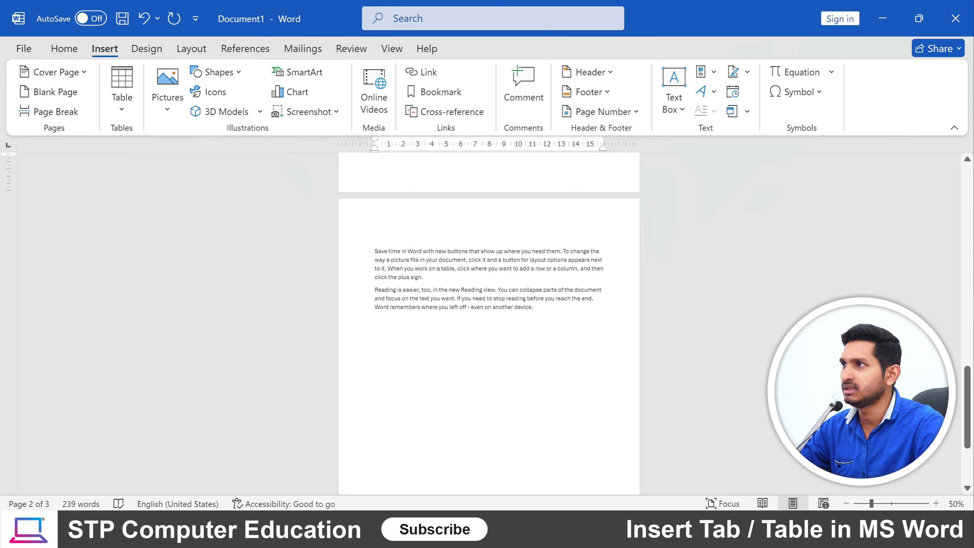
Switch the page movement to Side to Side and examine the blank page's position among the document's page thumbnails.
left_click(392, 53)
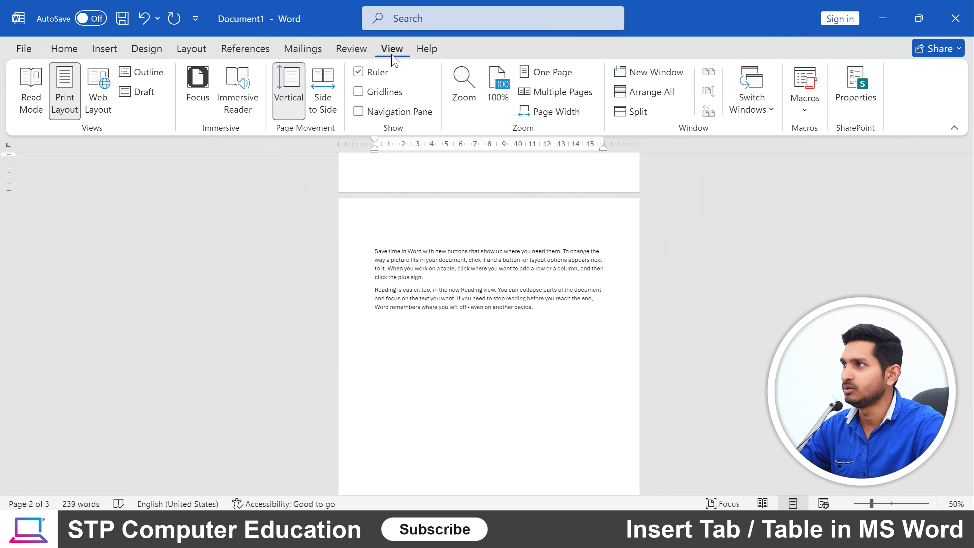
left_click(322, 88)
scroll(450, 280, "down", 2)
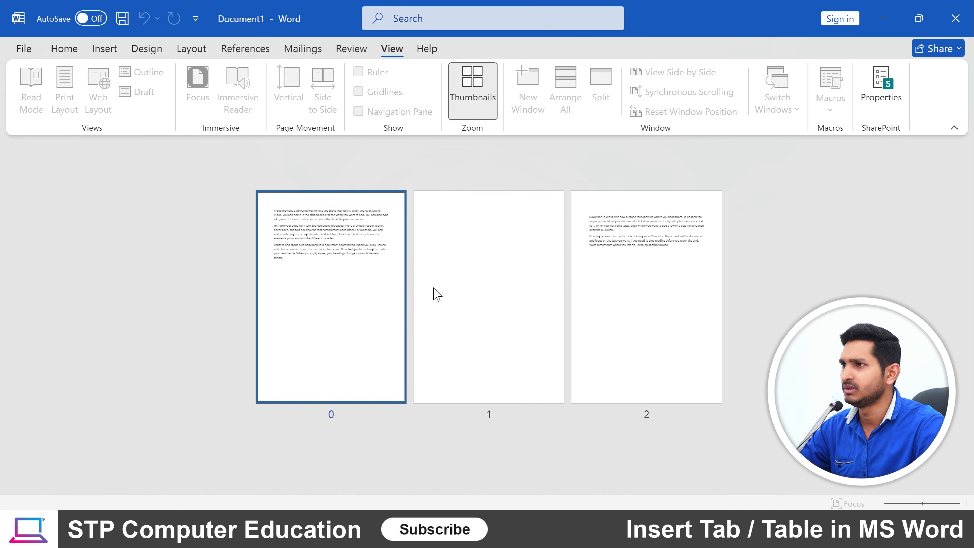
left_click(476, 273)
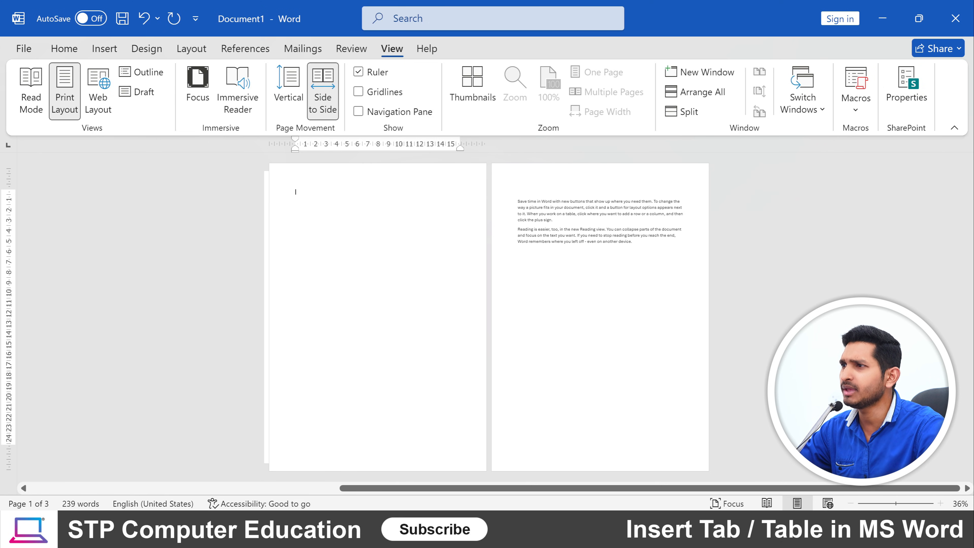
scroll(416, 276, "down", 2)
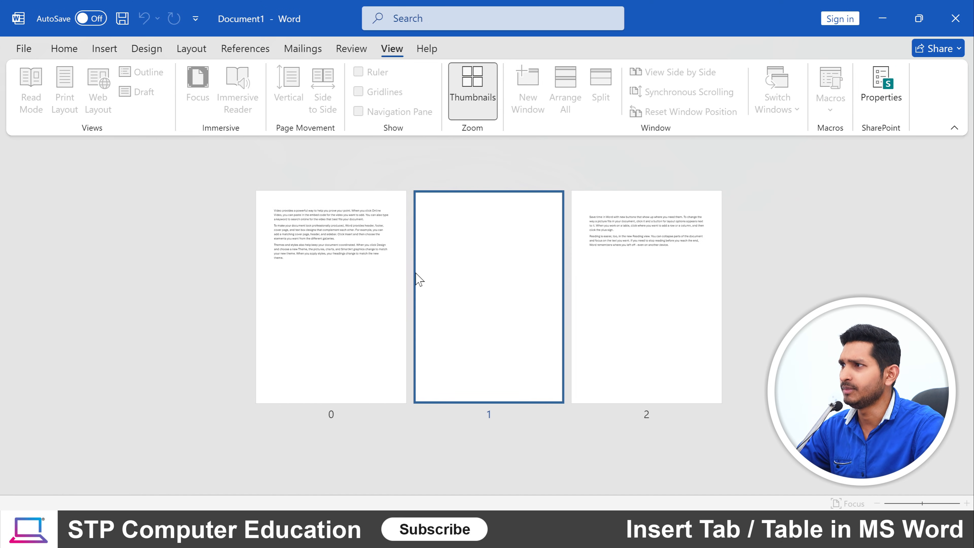
left_click(315, 305)
scroll(330, 279, "down", 2)
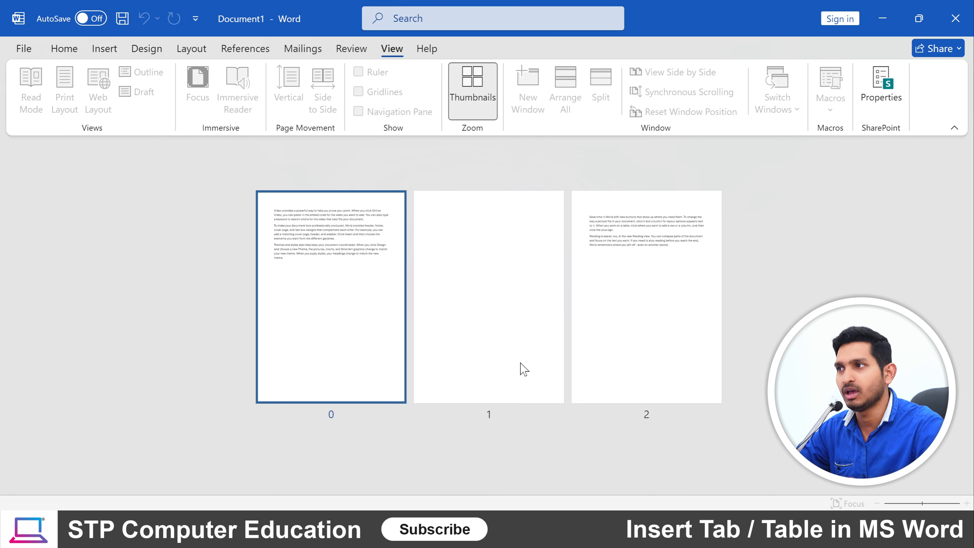
left_click(324, 254)
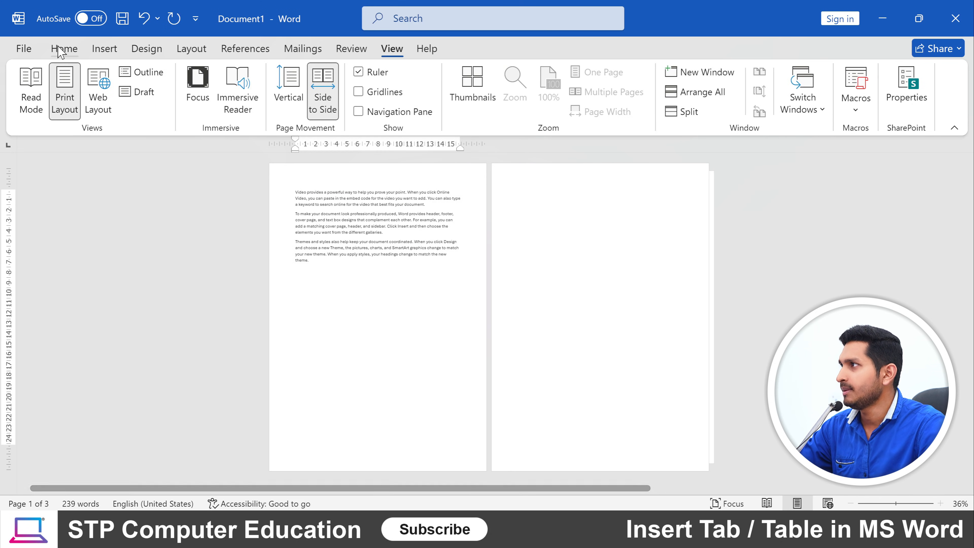
Undo the blank page insertion between the paragraphs and restore vertical page movement at 50% zoom.
left_click(104, 48)
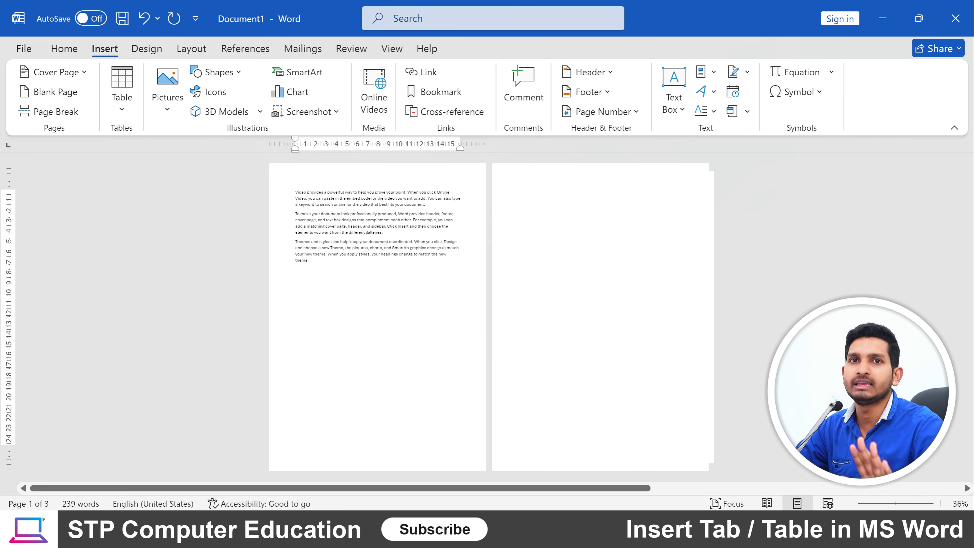
key("ctrl+z")
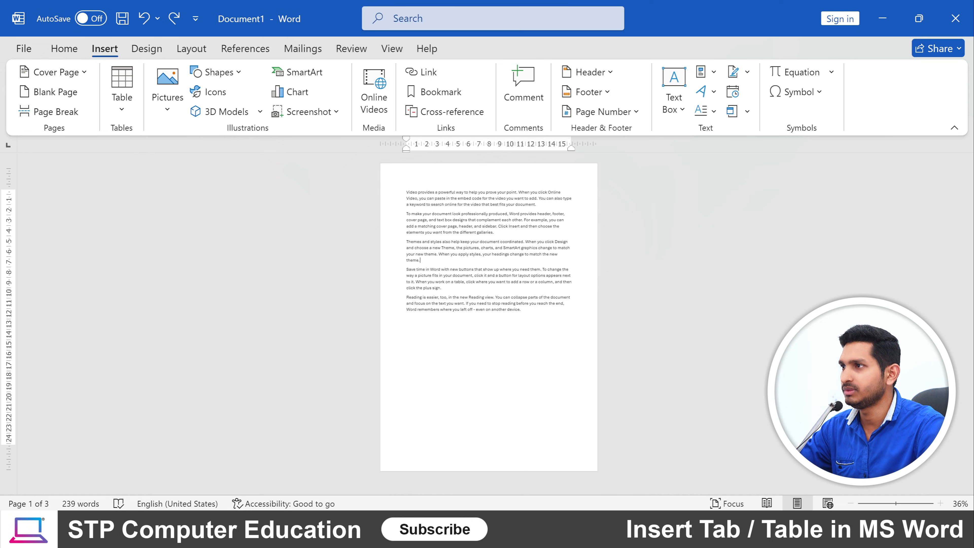
scroll(489, 326, "up", 2)
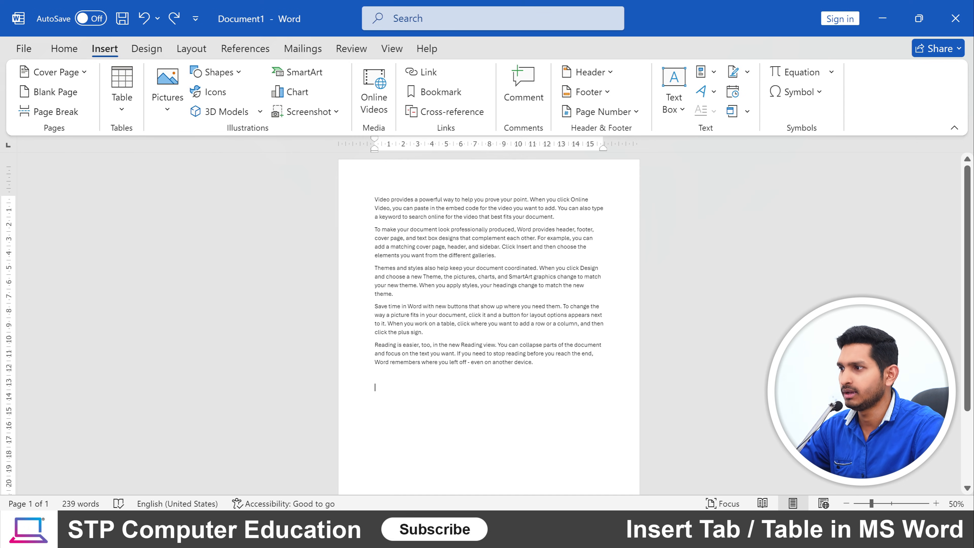
Insert a page break on the empty line below the last sample paragraph and undo it.
scroll(397, 301, "down", 3)
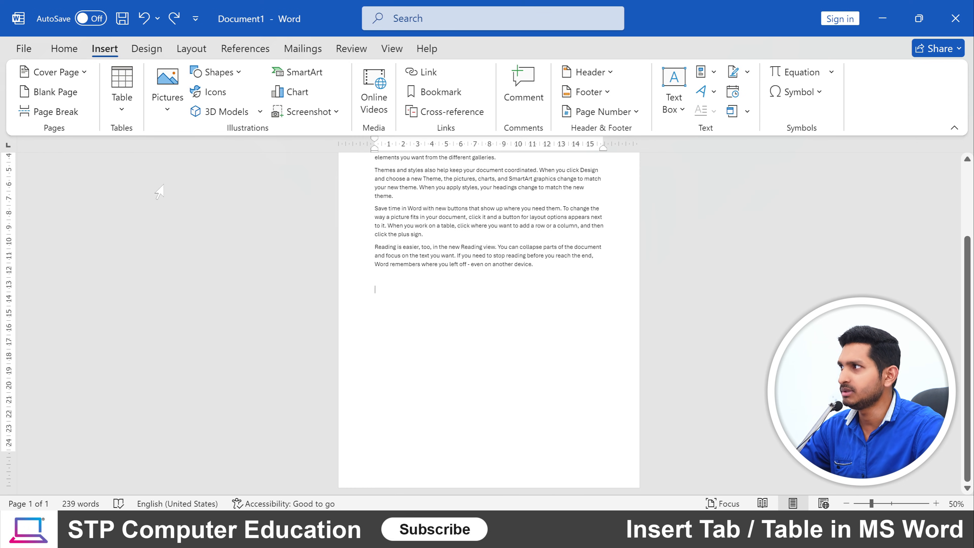
left_click(54, 112)
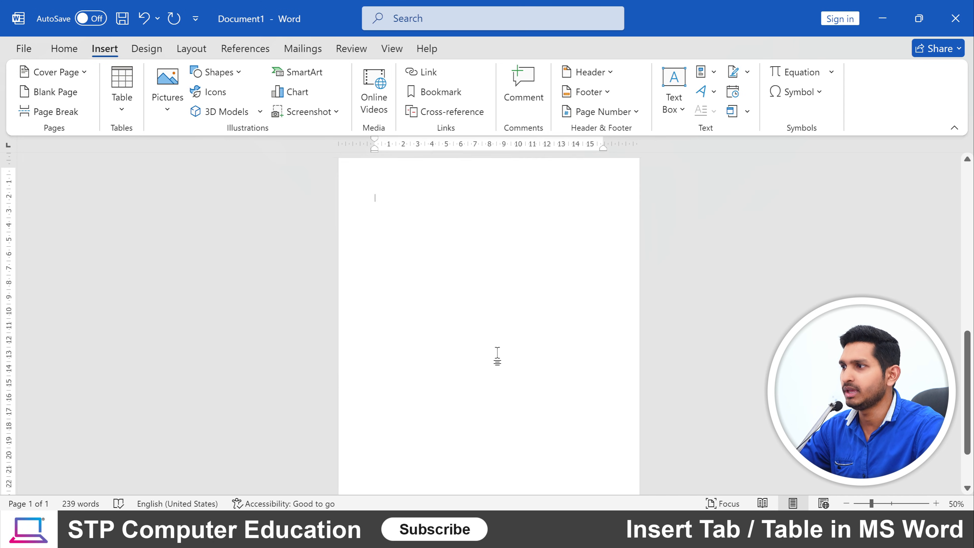
scroll(489, 361, "up", 10)
scroll(451, 339, "down", 2)
key("ctrl+z")
scroll(450, 339, "up", 5)
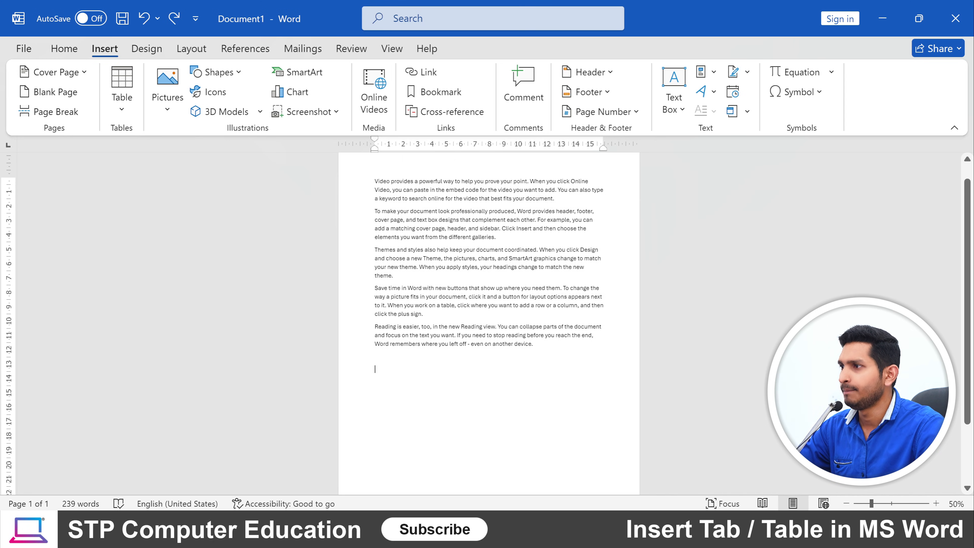
Insert a page break after the second sample paragraph, moving the text from "Themes and styles" onward to the next page, and review both pages.
scroll(490, 268, "up", 1)
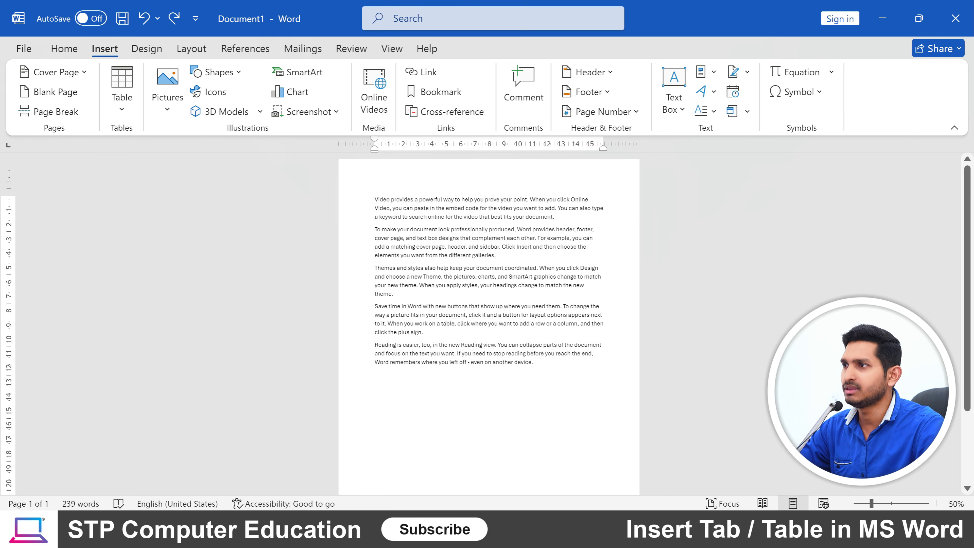
left_click(55, 112)
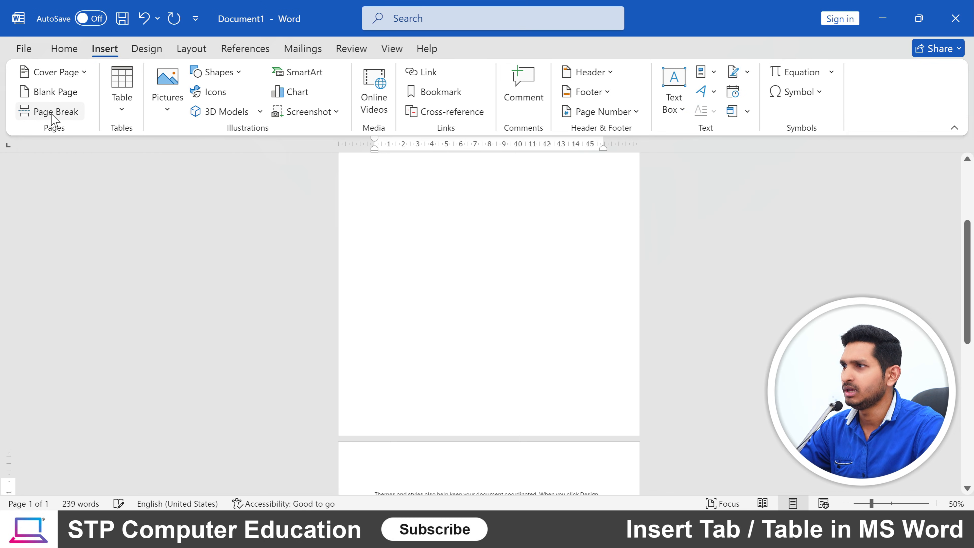
scroll(499, 327, "down", 5)
scroll(491, 307, "up", 3)
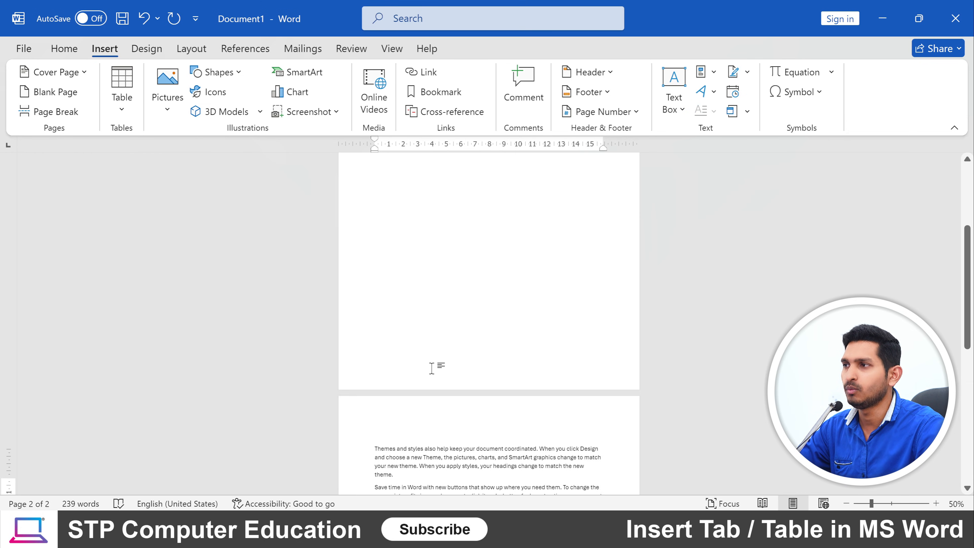
scroll(469, 277, "up", 9)
scroll(468, 276, "down", 15)
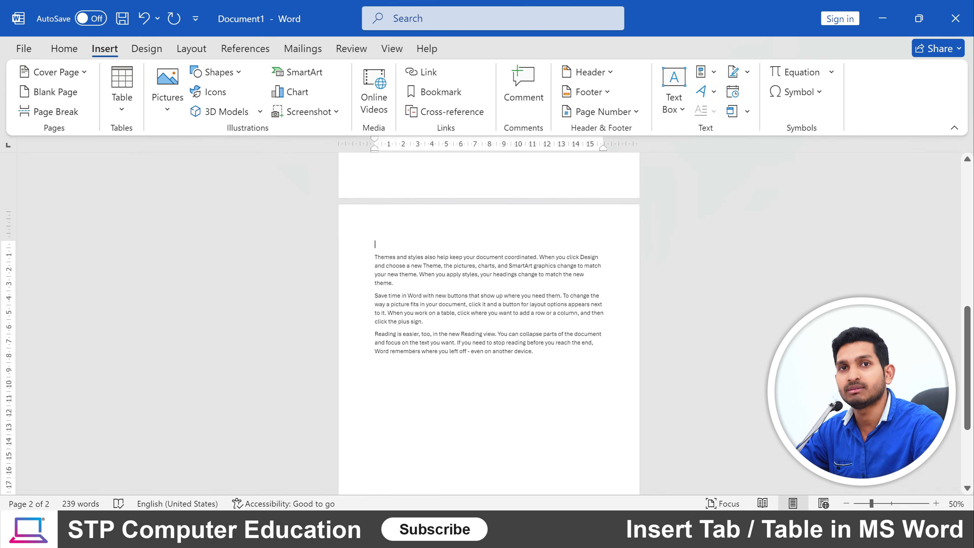
scroll(456, 317, "up", 13)
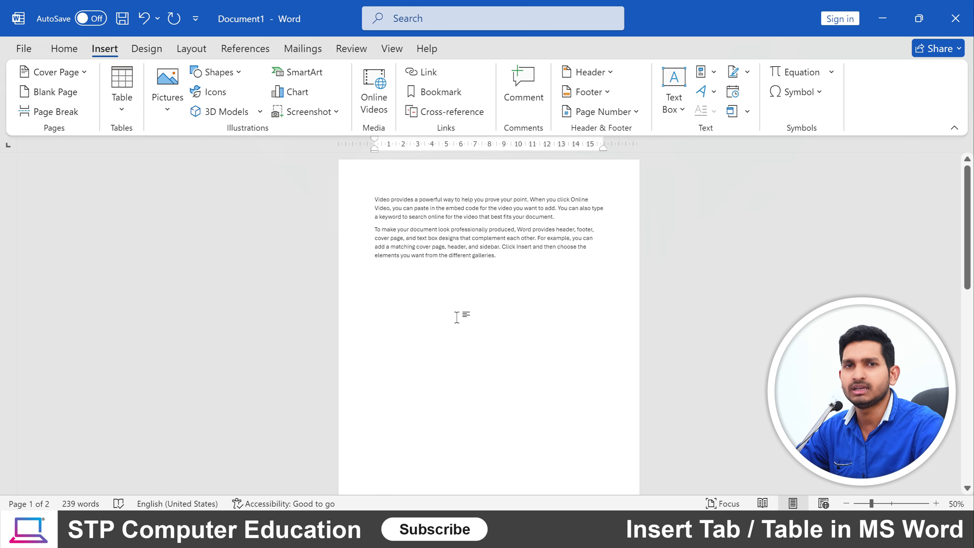
Review the text split across the two pages and undo the page break after the second sample paragraph.
scroll(465, 298, "down", 15)
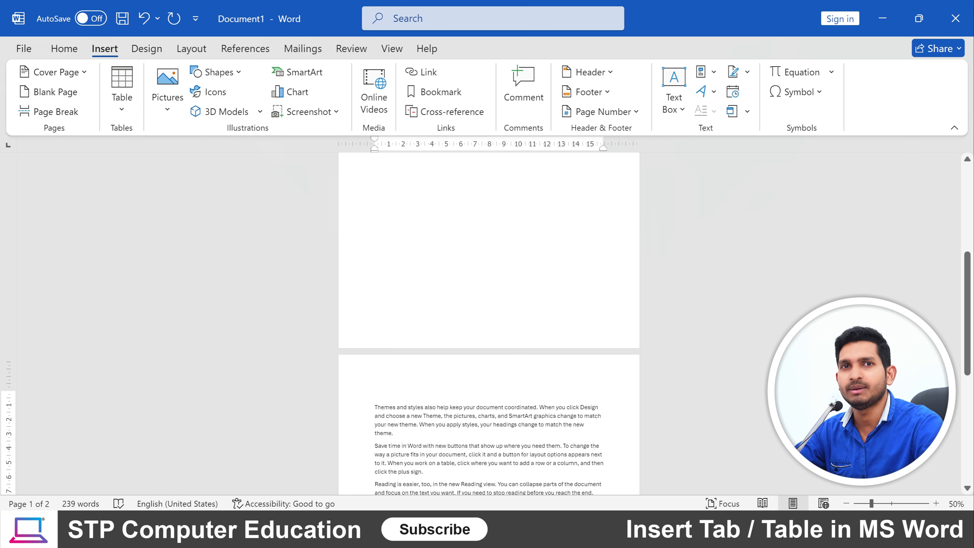
scroll(489, 322, "up", 3)
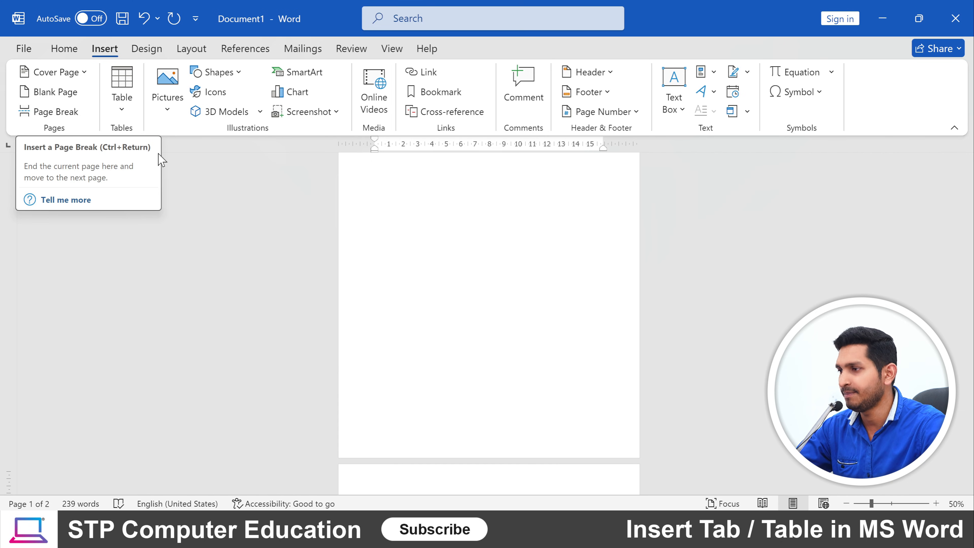
scroll(337, 226, "up", 10)
scroll(442, 253, "down", 4, "ctrl")
scroll(449, 260, "up", 6, "ctrl")
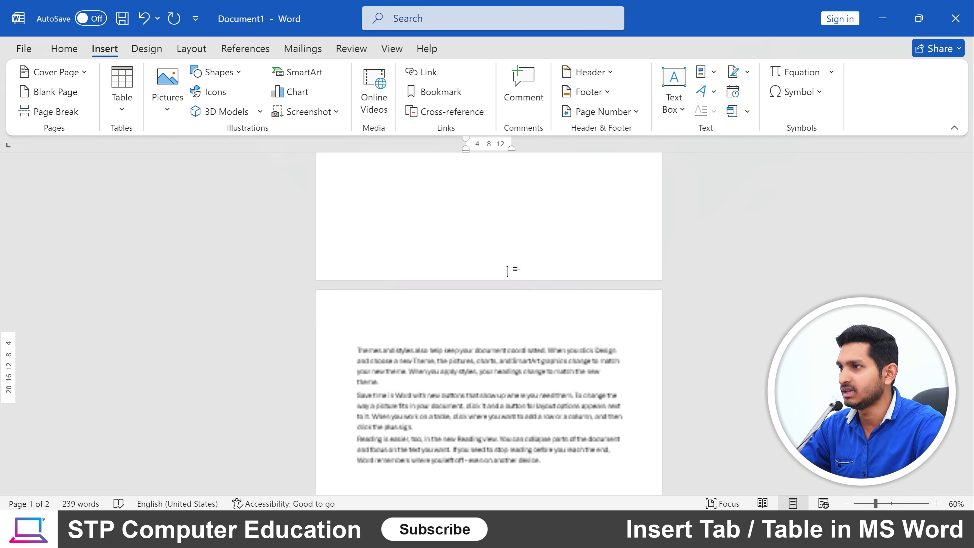
scroll(396, 320, "up", 7)
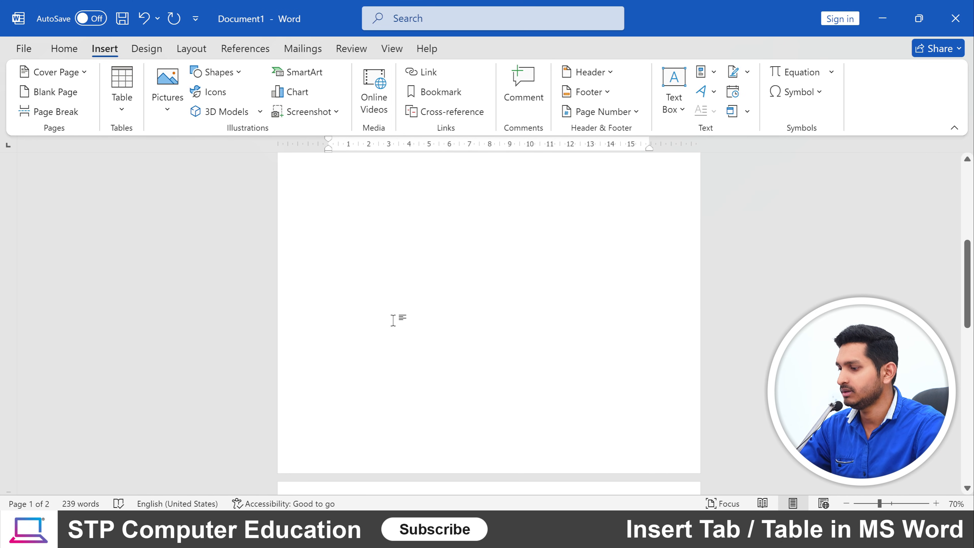
scroll(396, 320, "down", 1, "ctrl")
scroll(498, 297, "down", 5, "ctrl")
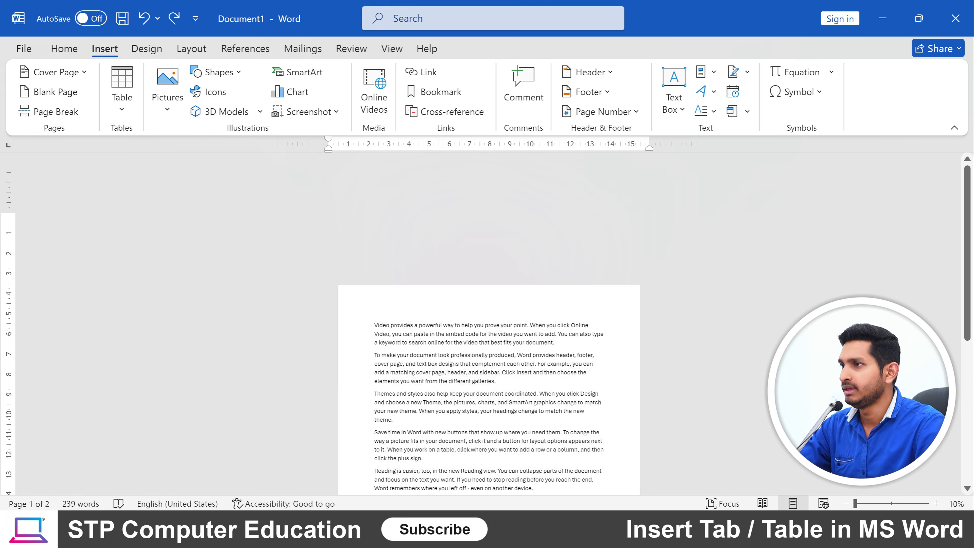
scroll(488, 275, "up", 2, "ctrl")
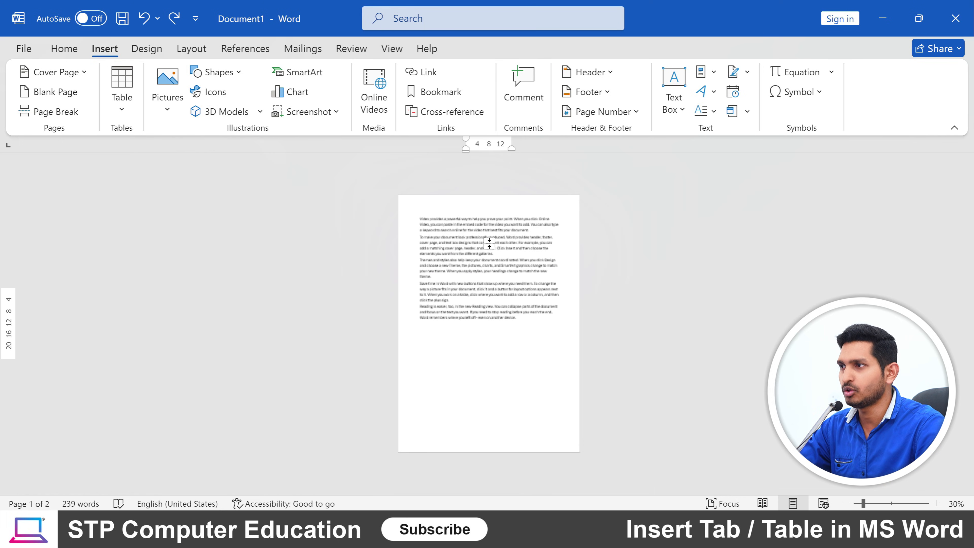
scroll(510, 258, "up", 2, "ctrl")
Insert two consecutive page breaks starting below the last sample paragraph and review the resulting pages.
scroll(489, 268, "down", 3)
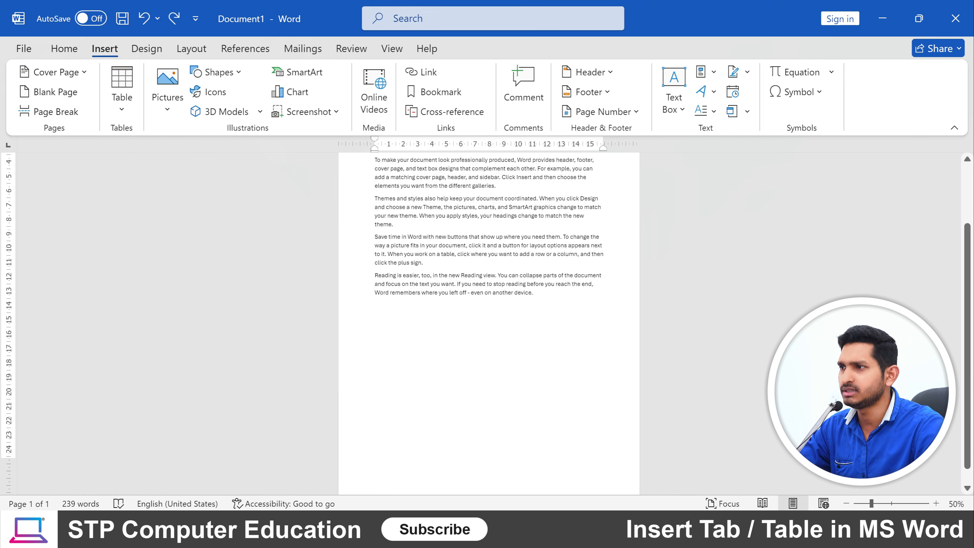
left_click(375, 289)
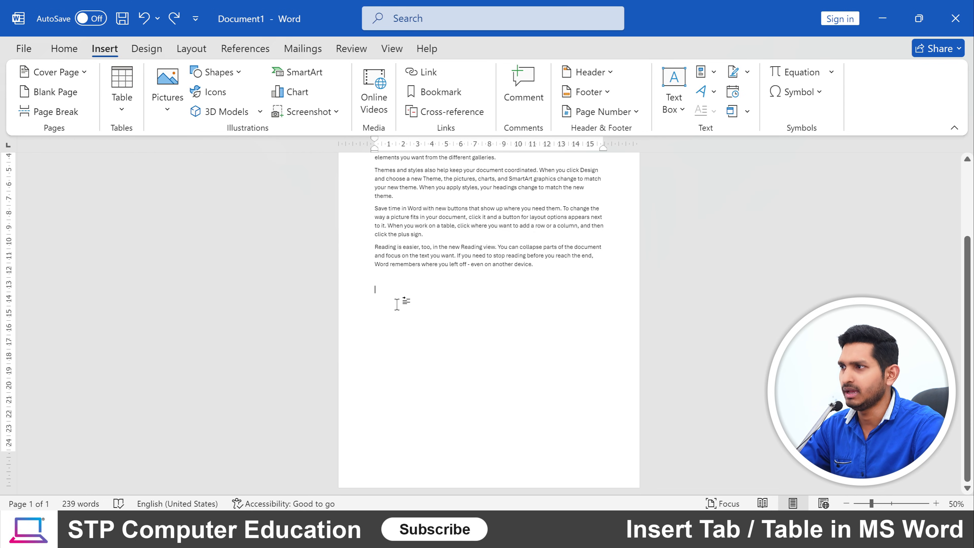
key("ctrl+Return")
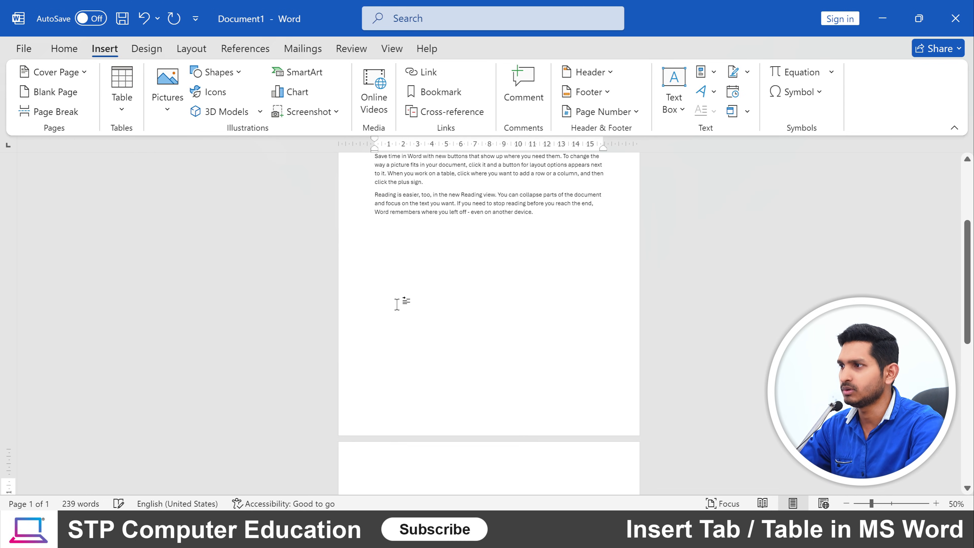
scroll(424, 345, "down", 6)
scroll(428, 273, "down", 5)
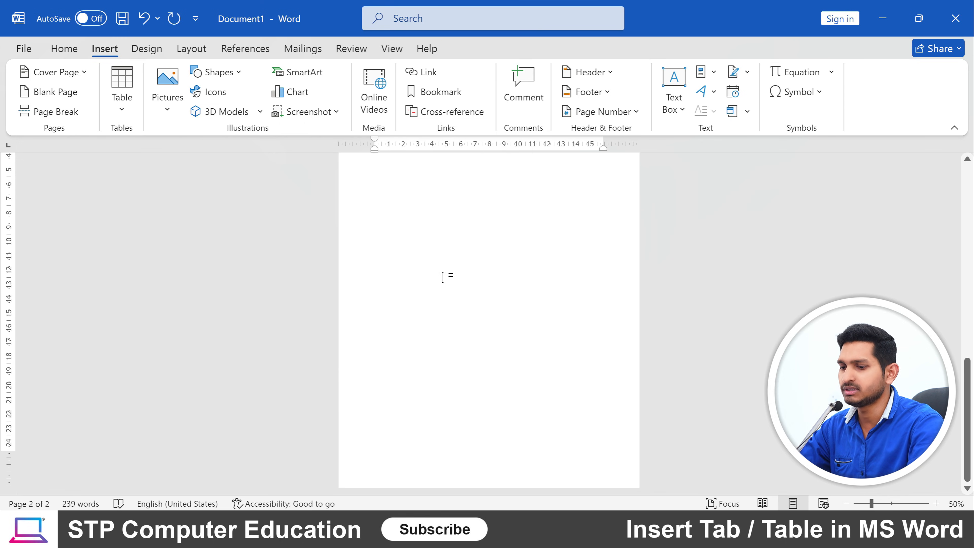
key("ctrl+Return")
scroll(421, 356, "down", 5)
scroll(422, 345, "up", 10)
scroll(424, 333, "up", 3)
scroll(428, 319, "up", 3)
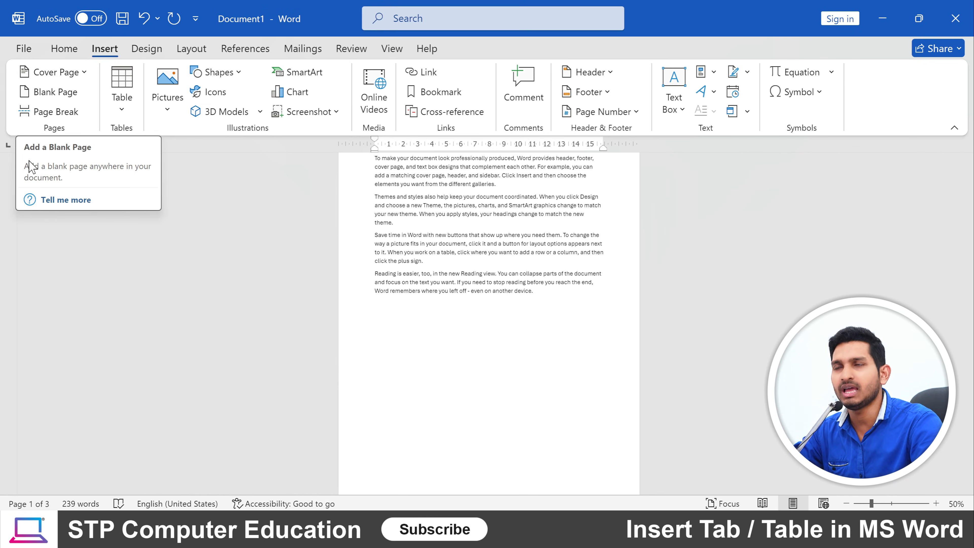
scroll(489, 250, "up", 2)
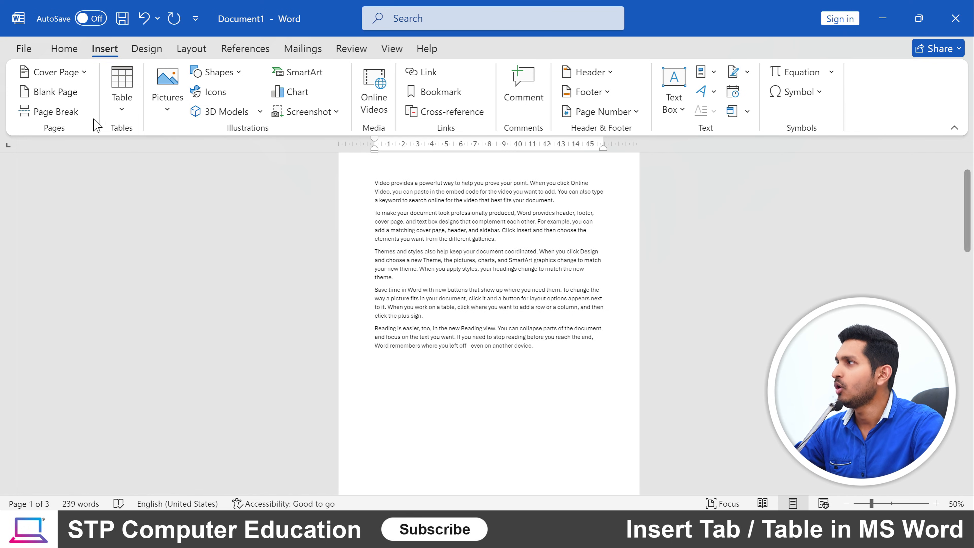
Delete all the sample text and page breaks from the document.
left_click(393, 277)
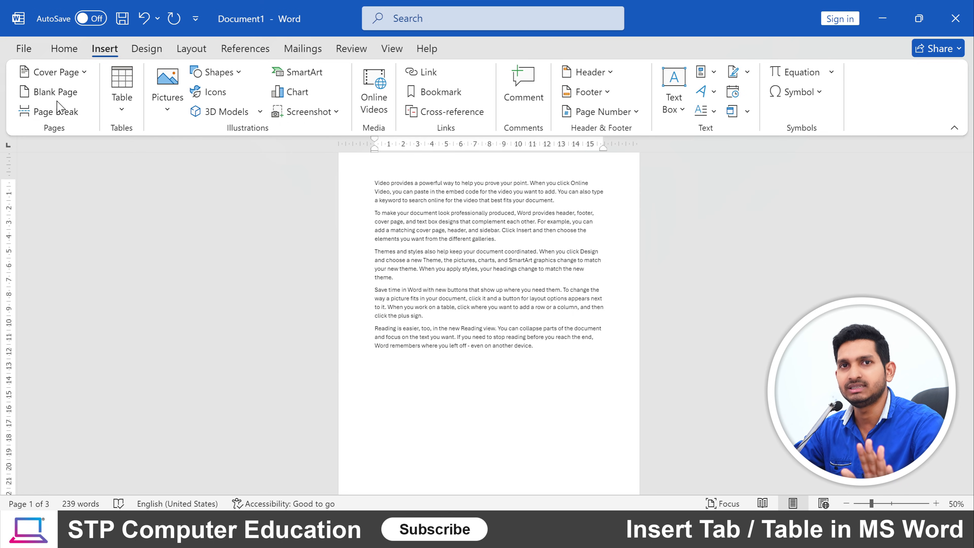
key("ctrl+a")
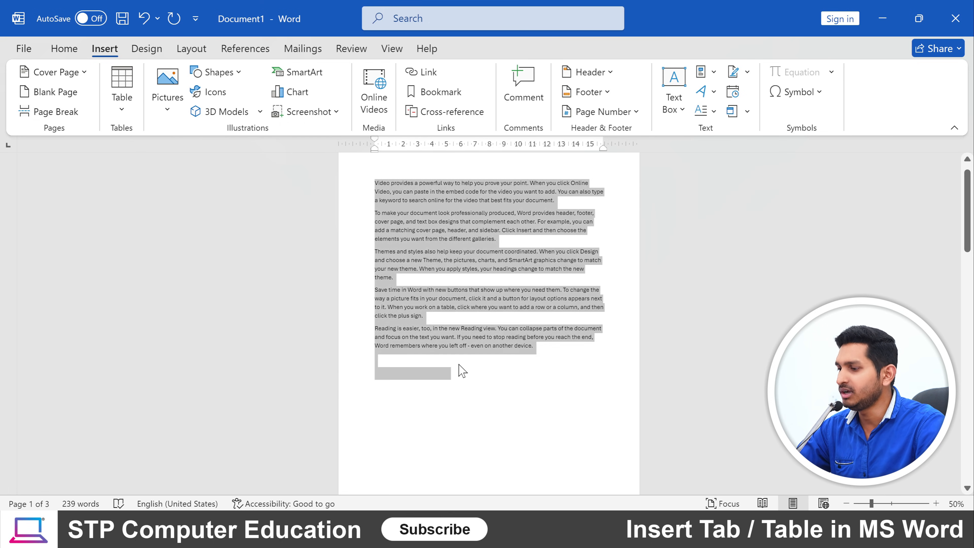
key("Delete")
scroll(498, 299, "up", 5)
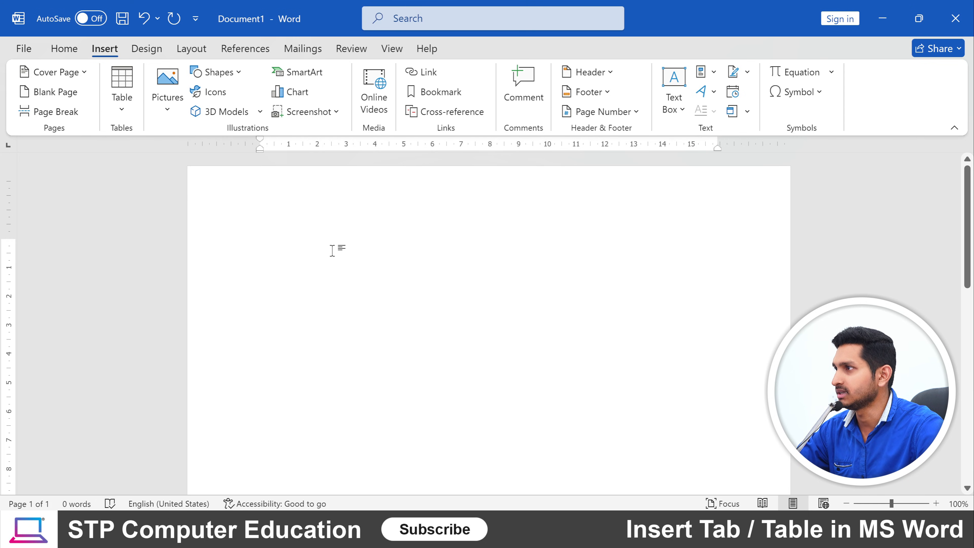
scroll(332, 250, "up", 3)
Insert a 4×4 table and resize its columns, making the second about 10.25 cm wide and the others narrow.
left_click(121, 111)
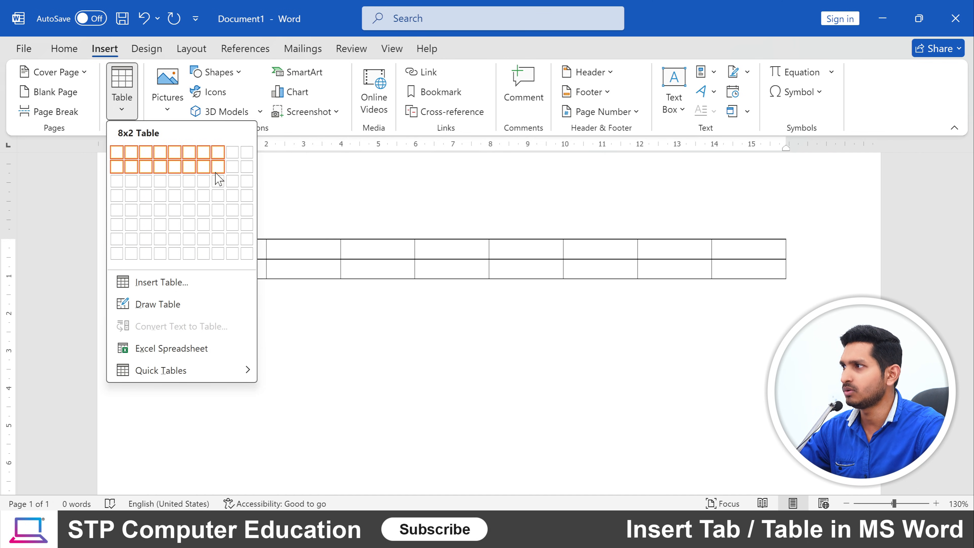
left_click(159, 198)
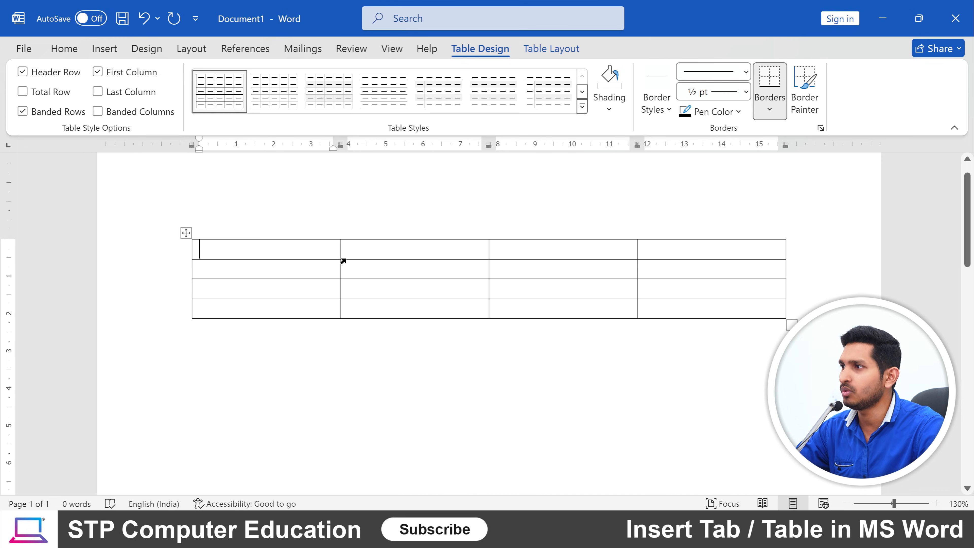
left_click_drag(340, 249, 239, 251)
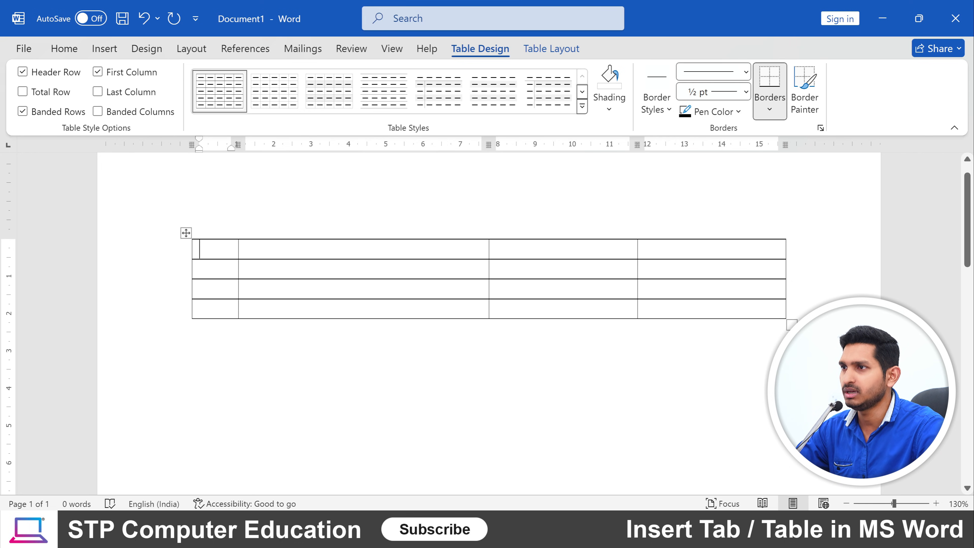
left_click_drag(637, 252, 705, 252)
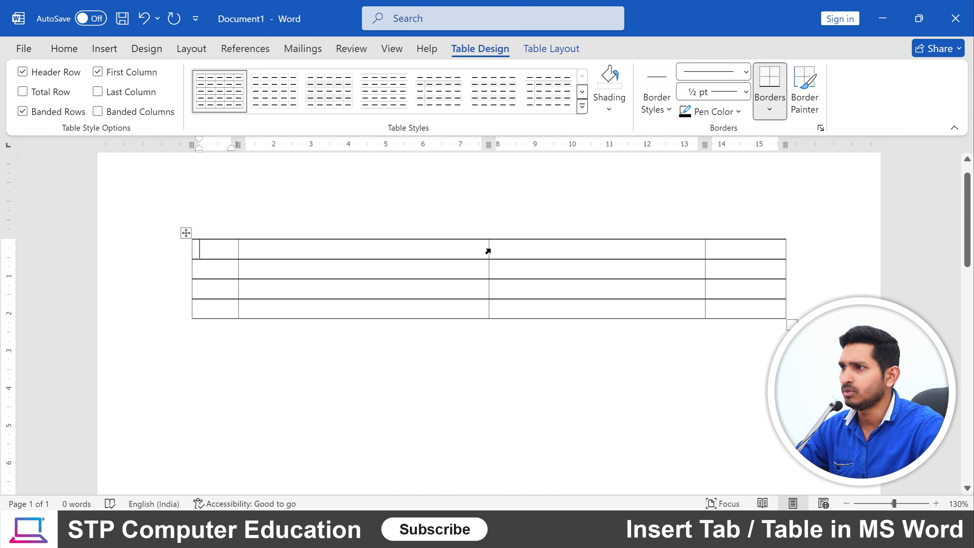
left_click_drag(489, 249, 621, 252)
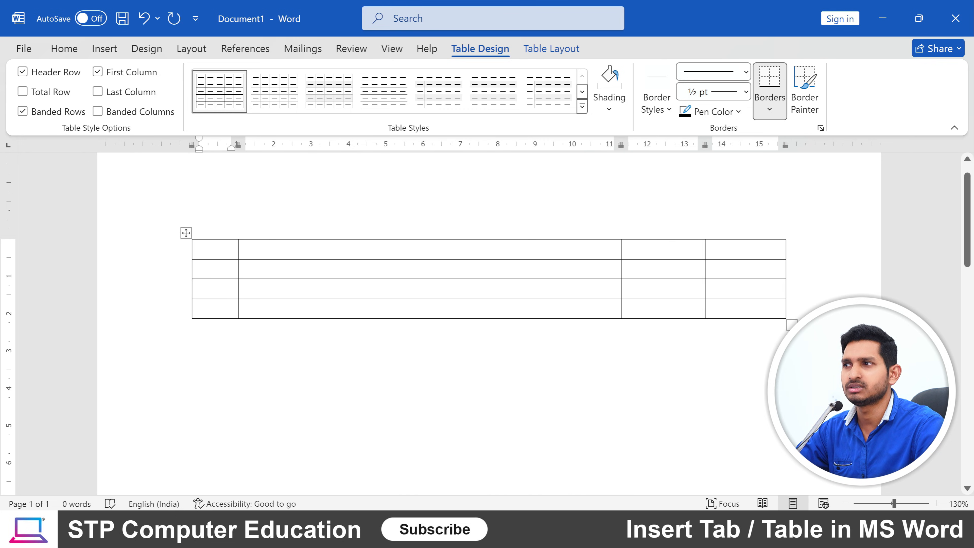
Increase the first table row's height to about 2.7 cm and make the second row taller by moving its lower border.
left_click_drag(430, 258, 437, 342)
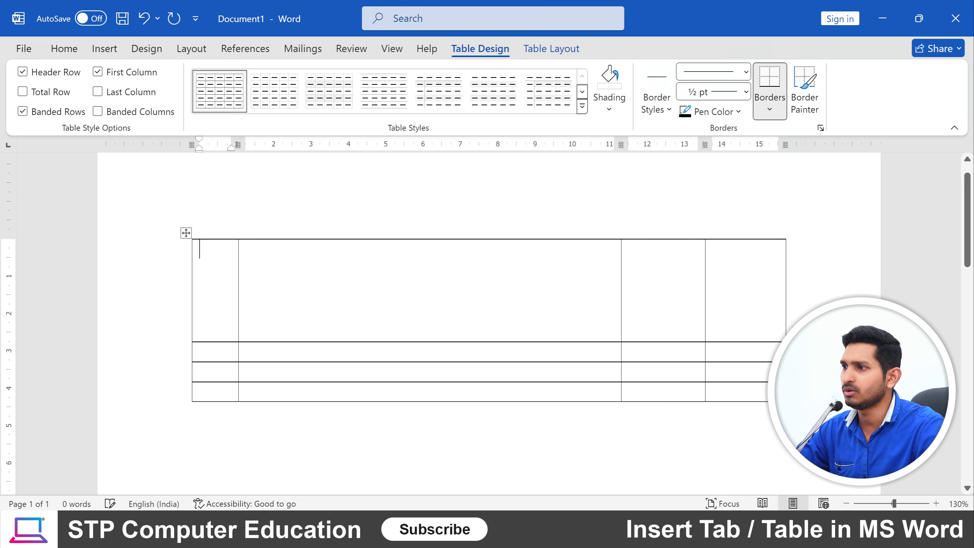
left_click_drag(245, 351, 253, 391)
left_click(426, 370)
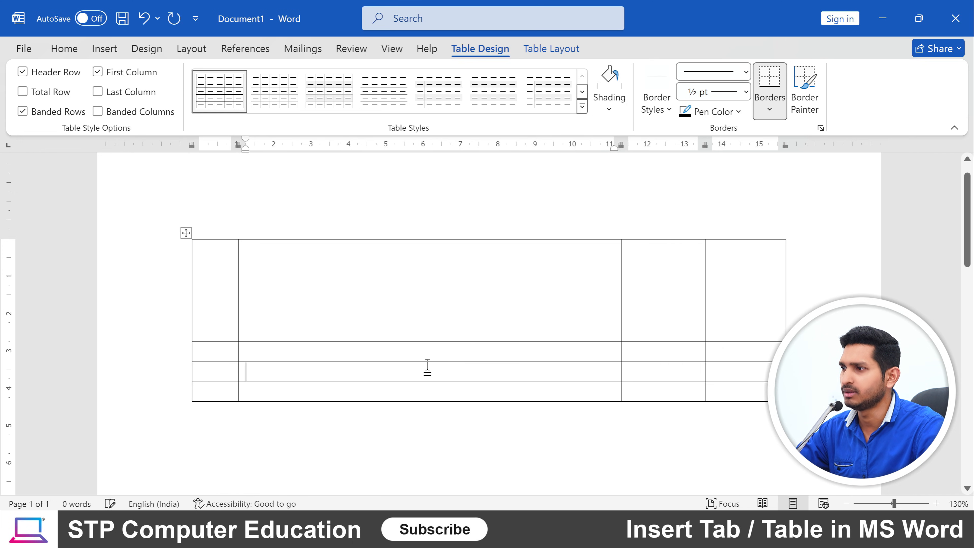
left_click_drag(451, 361, 449, 407)
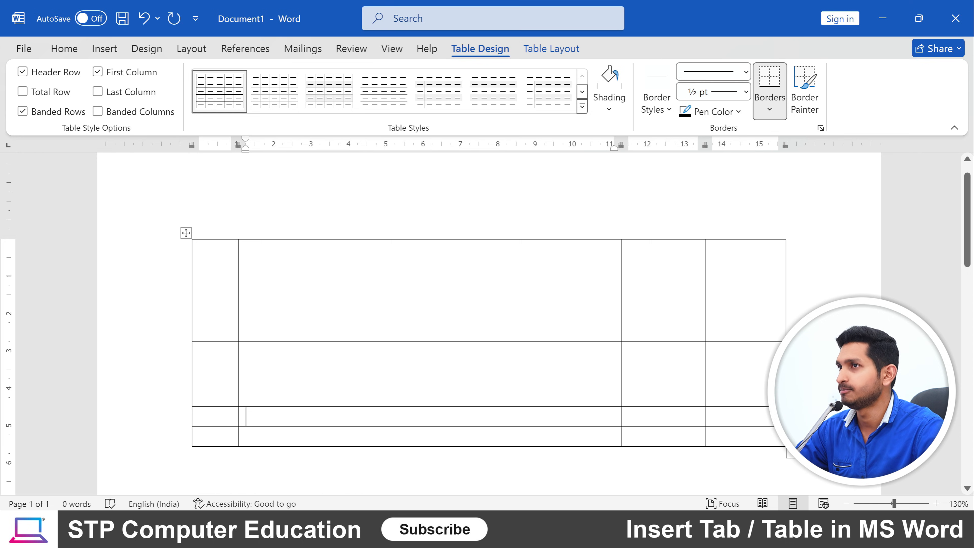
scroll(426, 317, "down", 2)
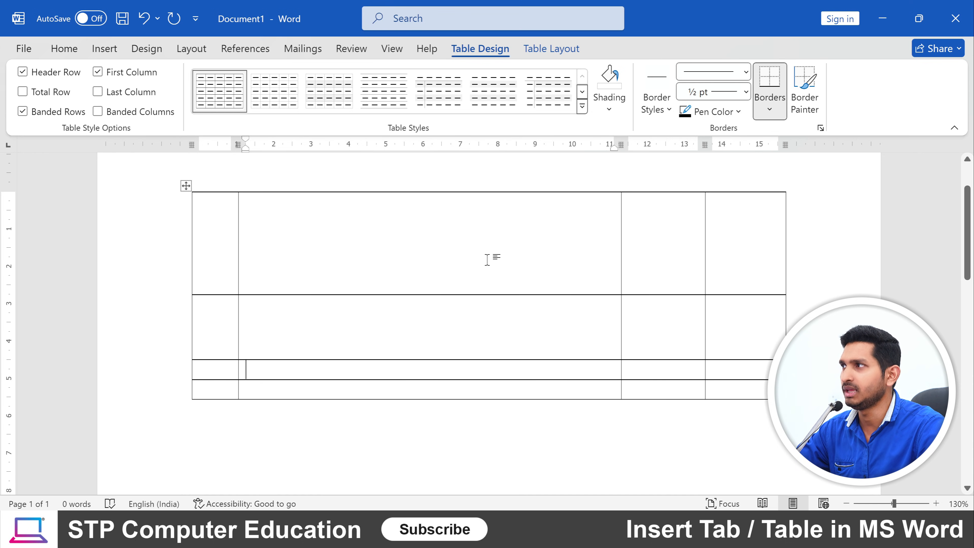
scroll(469, 331, "up", 2)
scroll(439, 322, "down", 2)
scroll(441, 319, "up", 1)
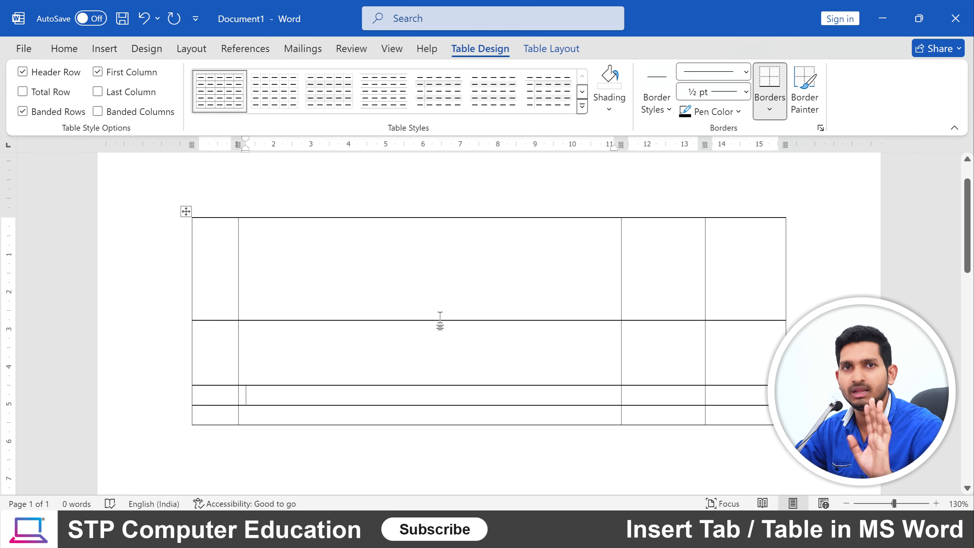
Select the whole table and clear the selection by placing the cursor in the first row's second cell.
left_click(368, 269)
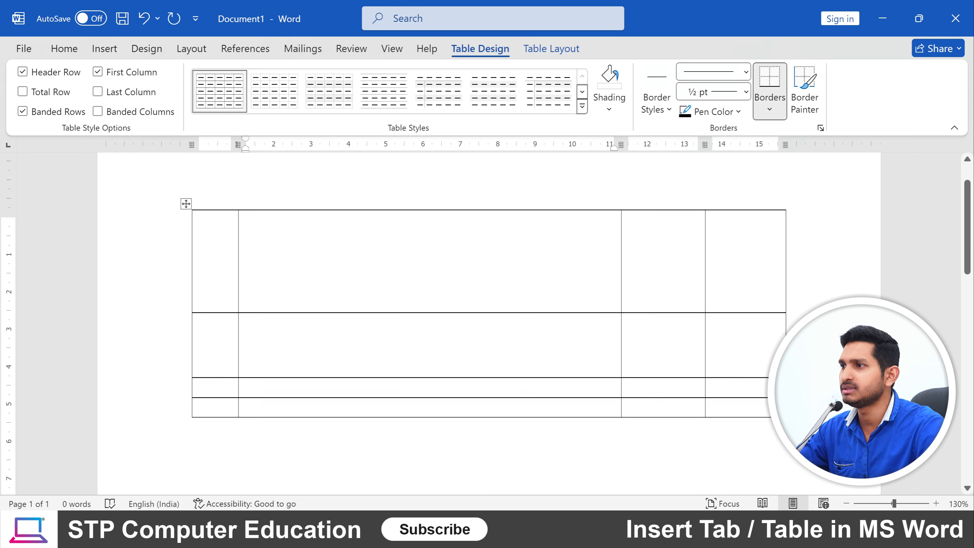
left_click(186, 211)
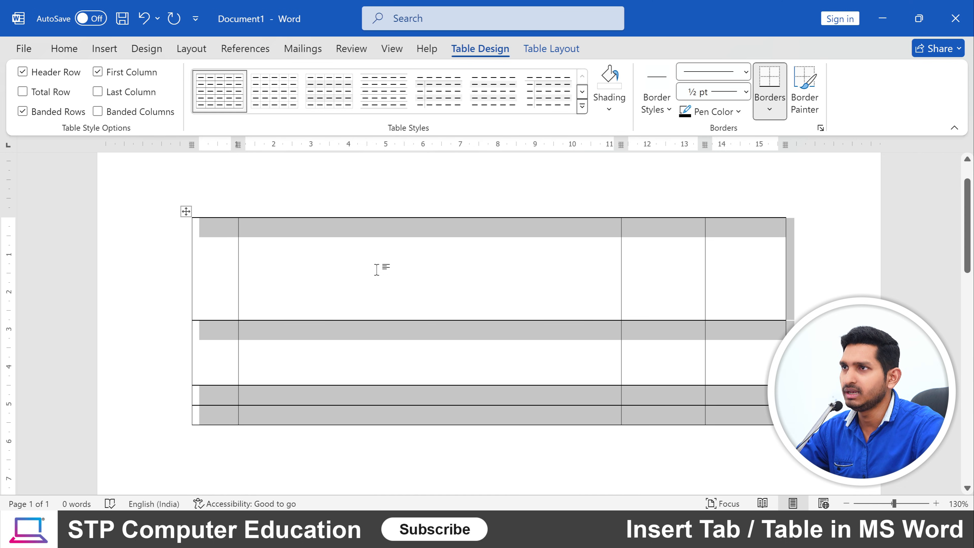
left_click(384, 266)
scroll(444, 301, "up", 1)
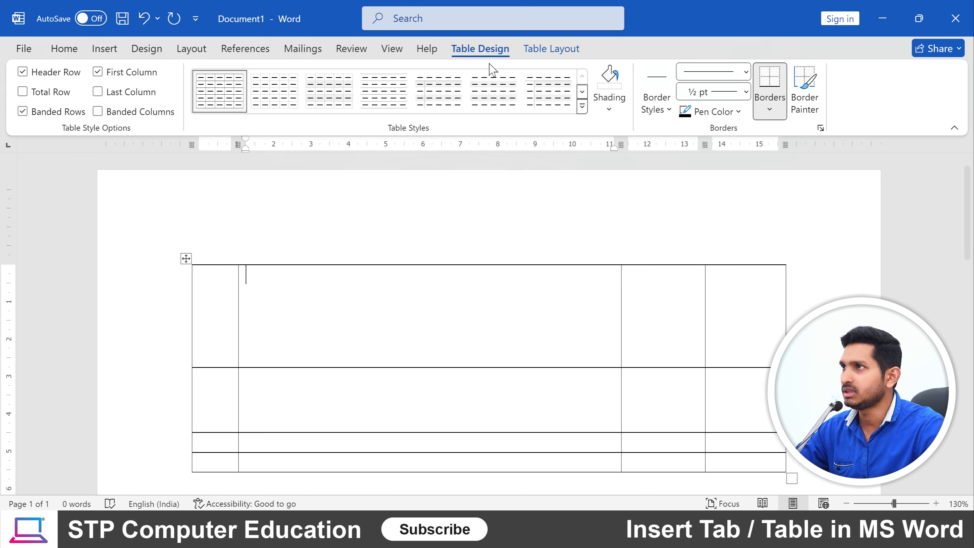
Place the cursor below the table and back in the first row's second cell to compare the available table tools.
scroll(347, 341, "down", 2)
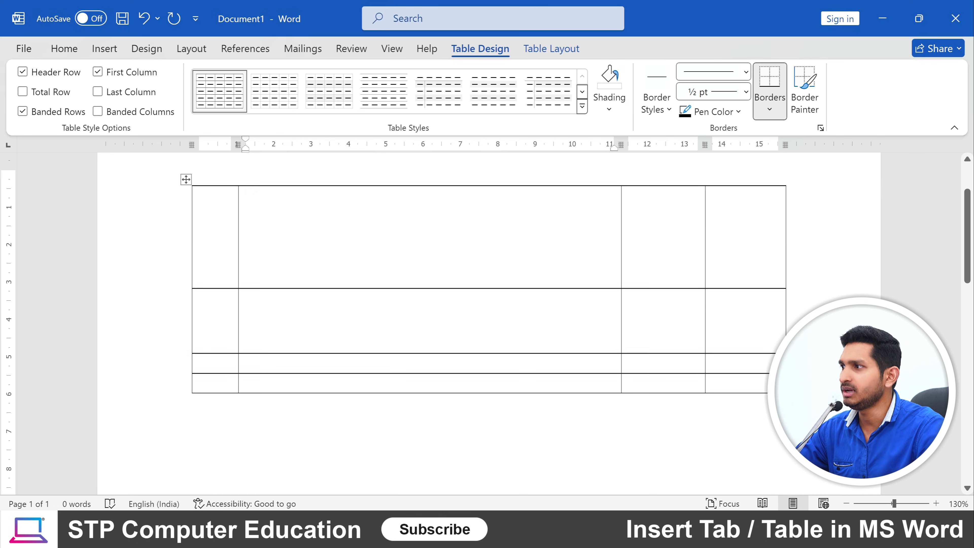
left_click(196, 388)
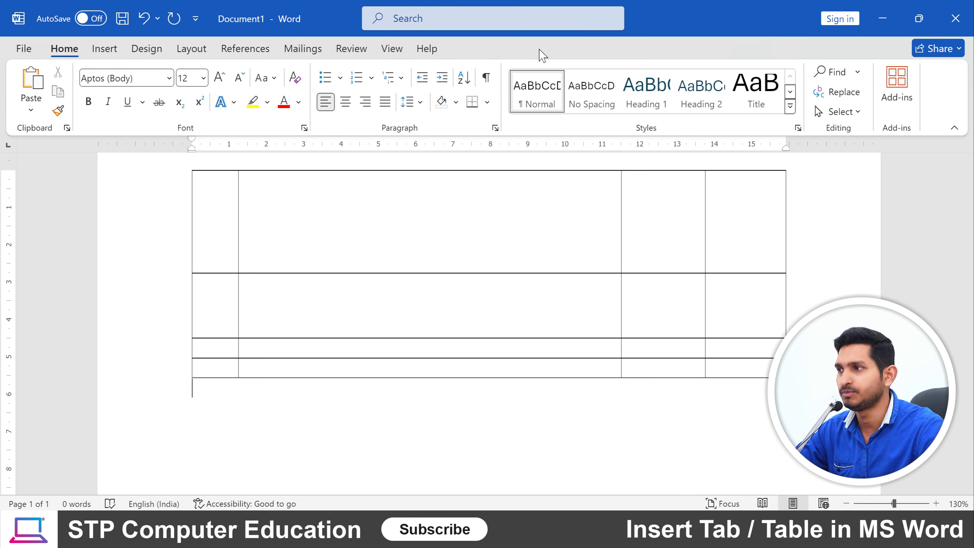
left_click(322, 220)
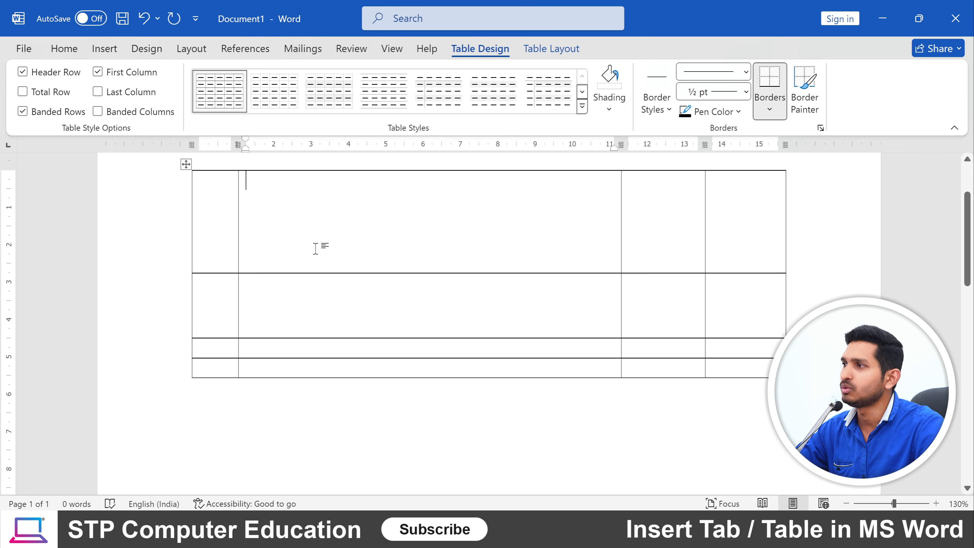
Delete the entire table from the document.
scroll(317, 246, "up", 3)
left_click(548, 54)
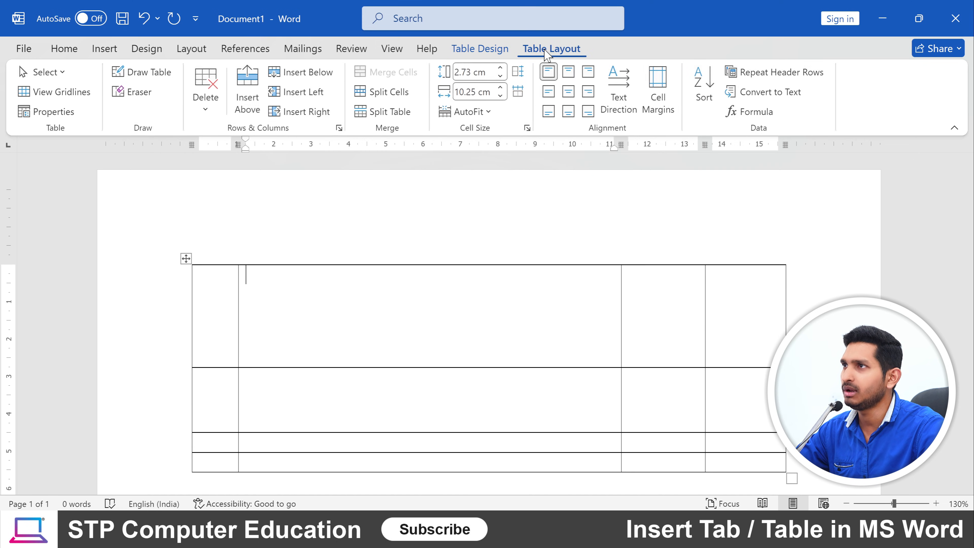
left_click(209, 112)
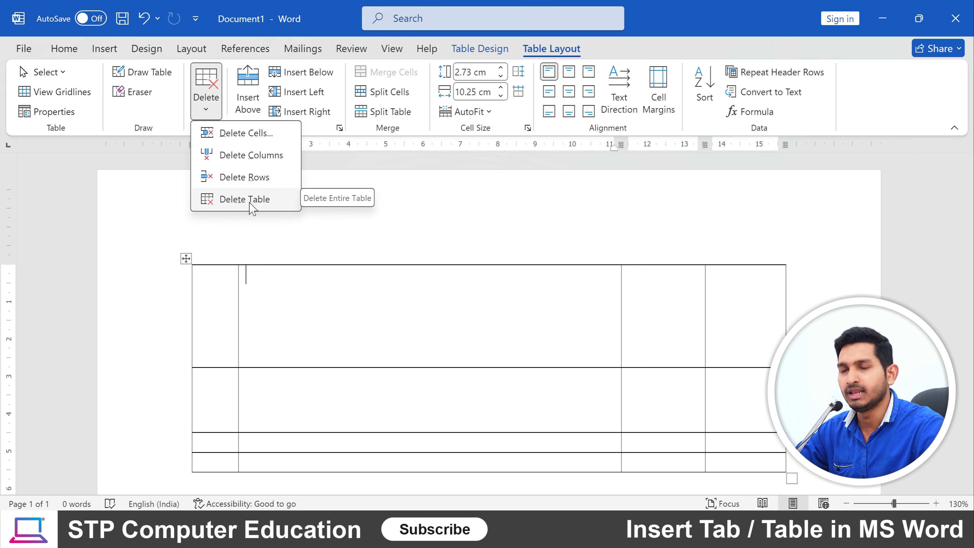
left_click(250, 204)
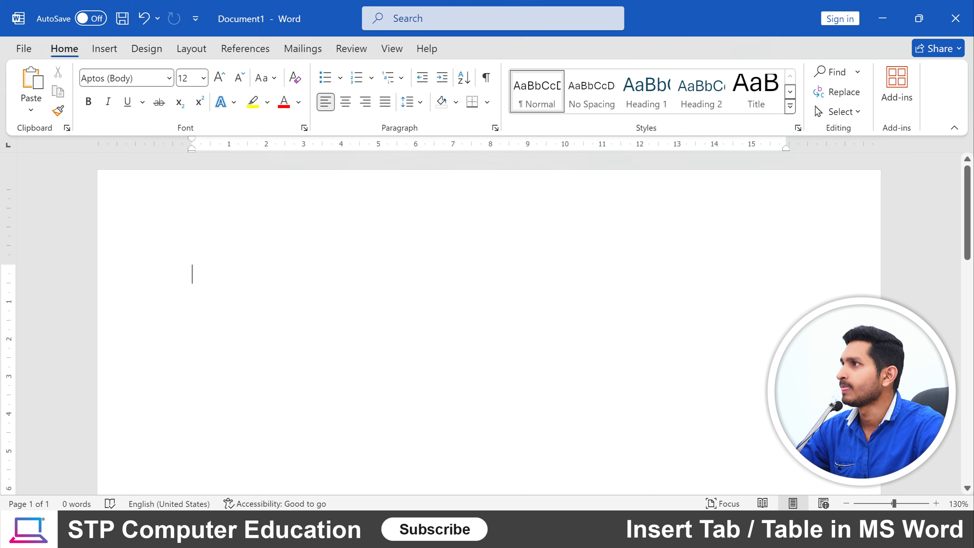
Insert a table with 5 columns and 10 rows by specifying its dimensions, keeping the fixed automatic column width.
left_click(104, 49)
left_click(121, 109)
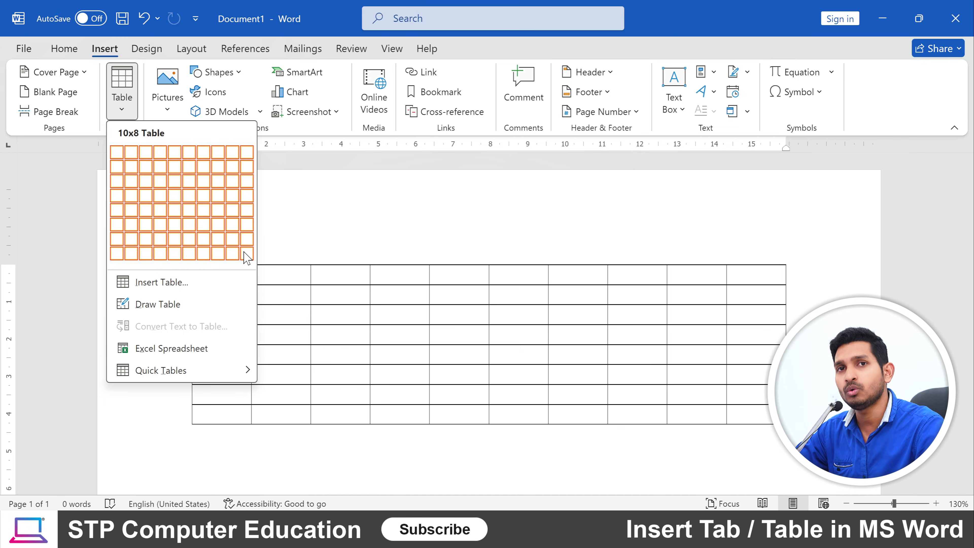
left_click(165, 287)
left_click(512, 184)
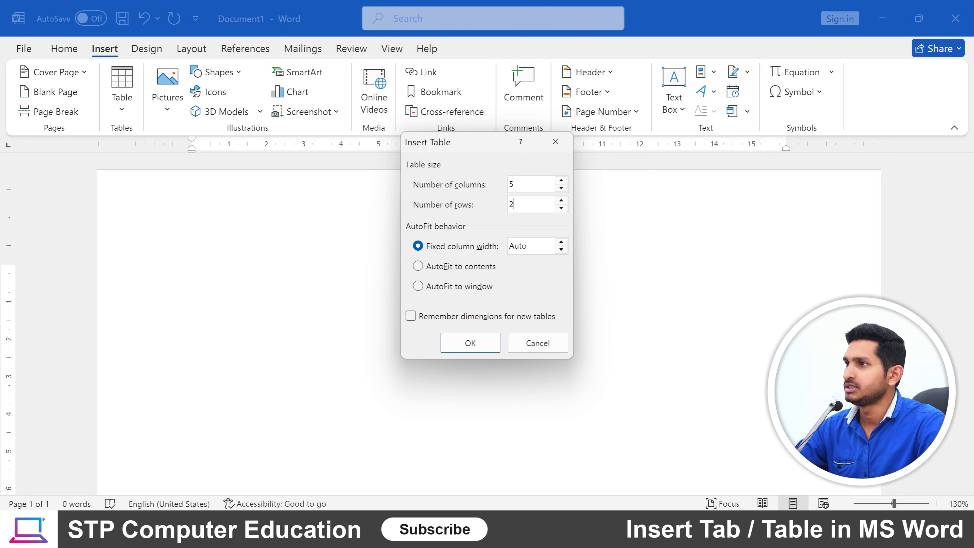
left_click(513, 184)
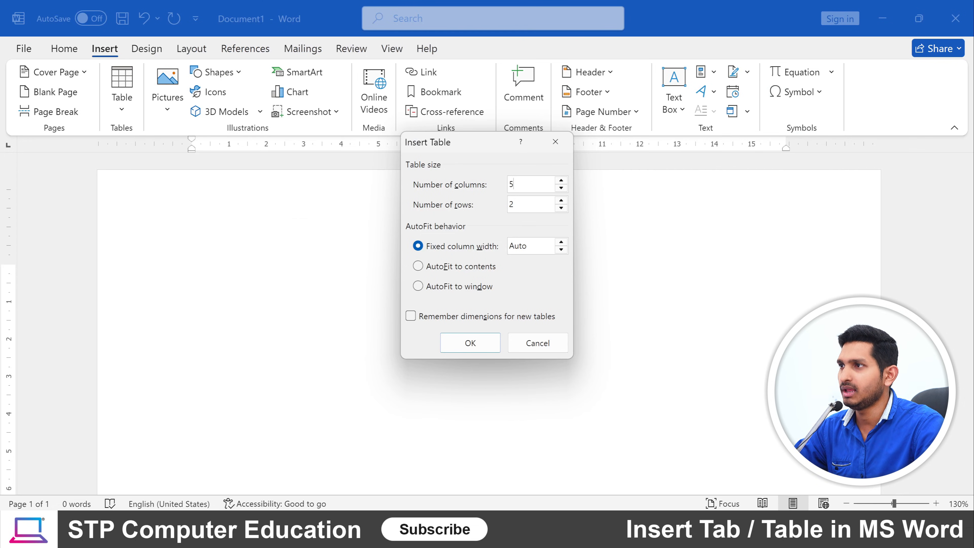
key("Tab")
type("1")
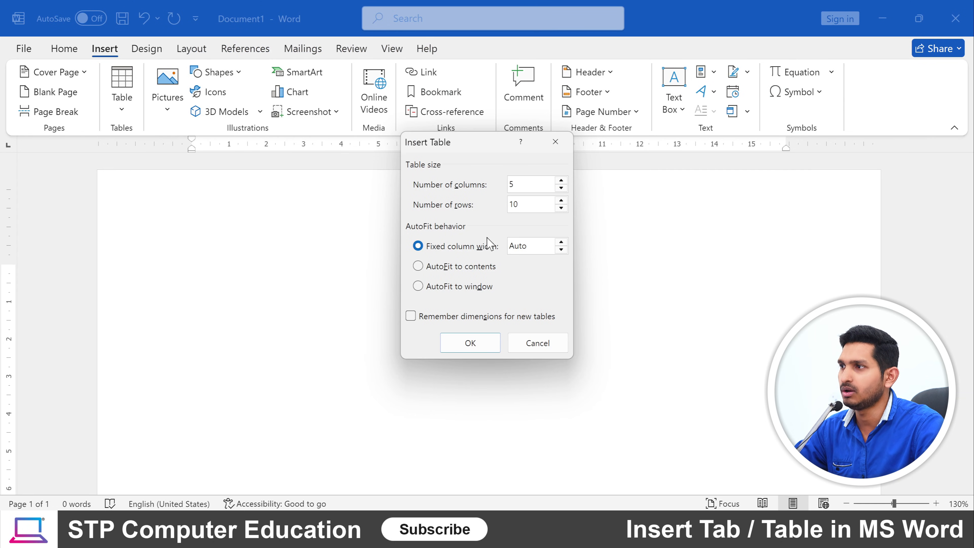
left_click(470, 344)
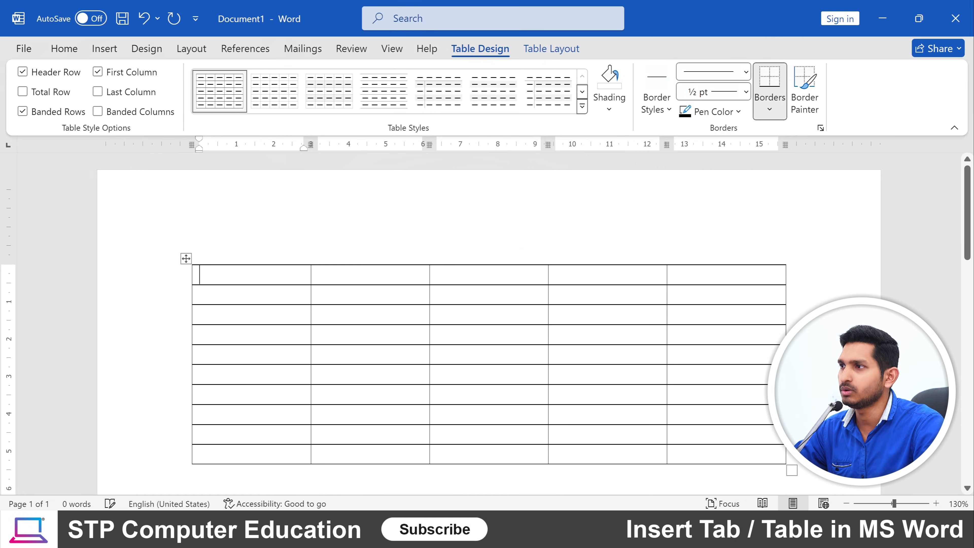
scroll(429, 325, "up", 1)
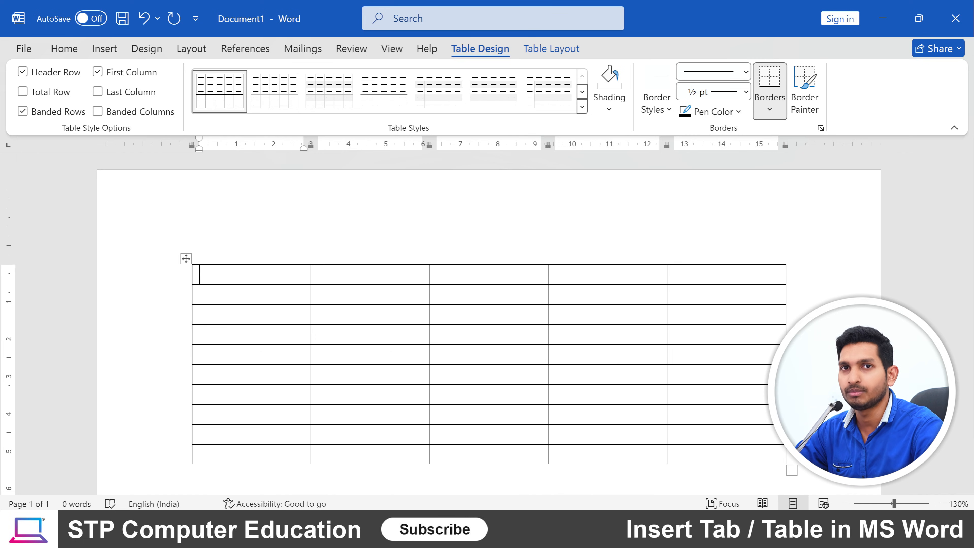
left_click(474, 244)
left_click(103, 52)
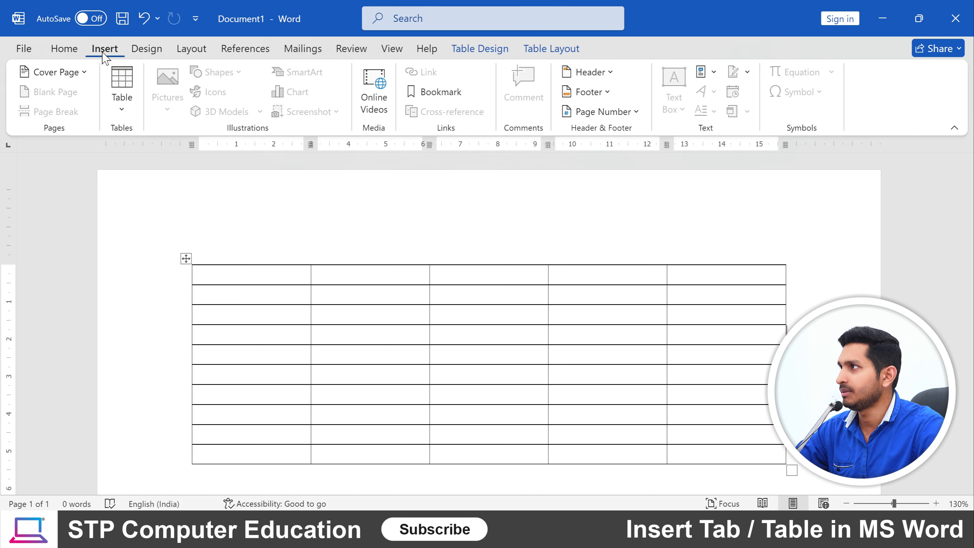
left_click(123, 106)
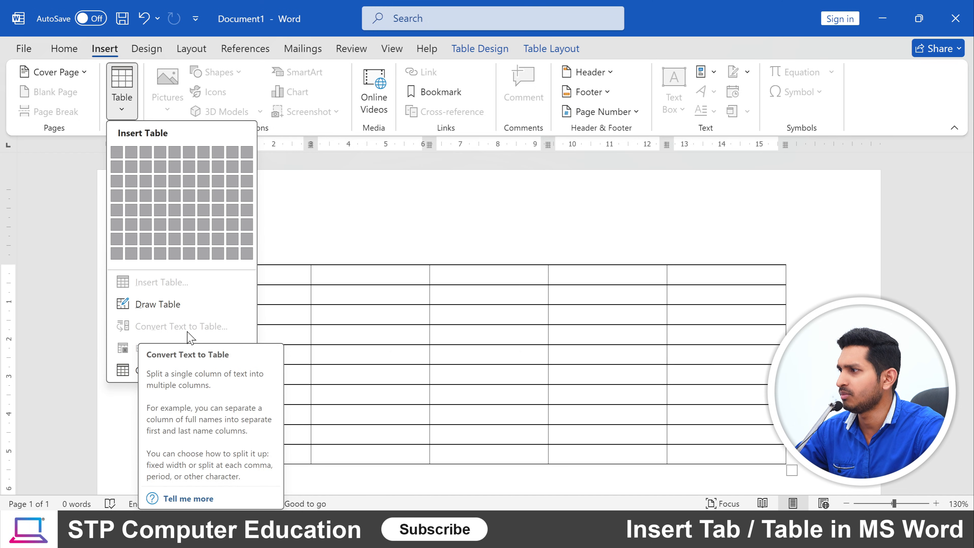
left_click(428, 459)
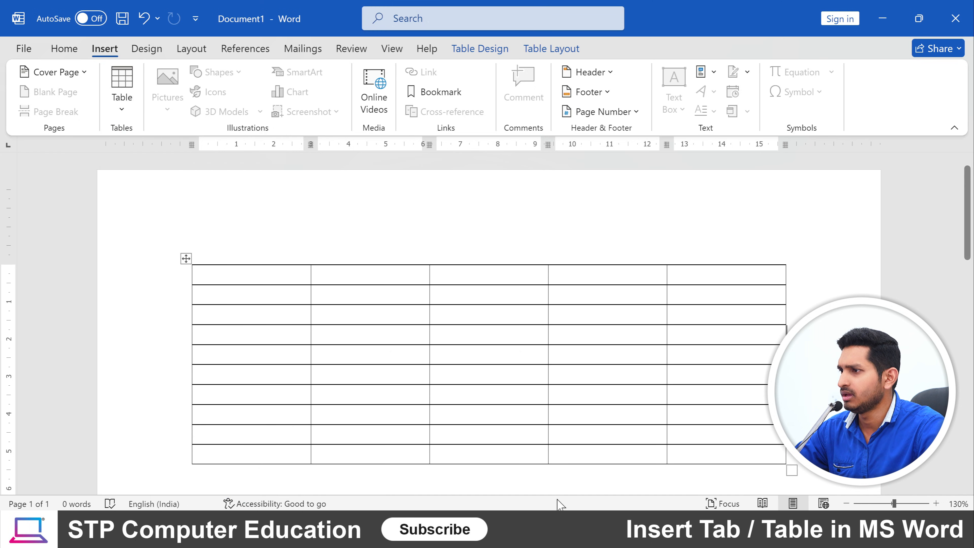
Delete the entire five-column table from the document.
scroll(435, 345, "down", 1)
scroll(489, 307, "down", 4)
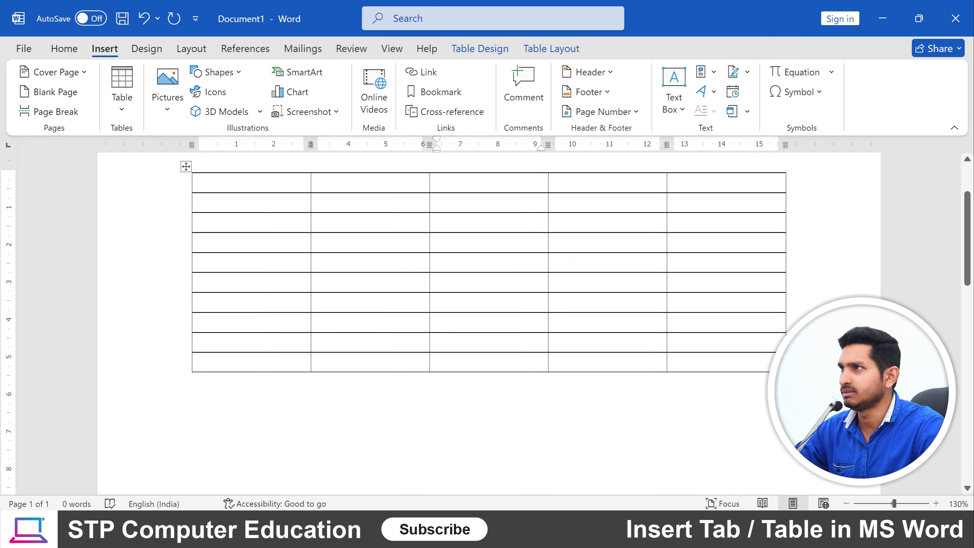
left_click(552, 48)
left_click(210, 110)
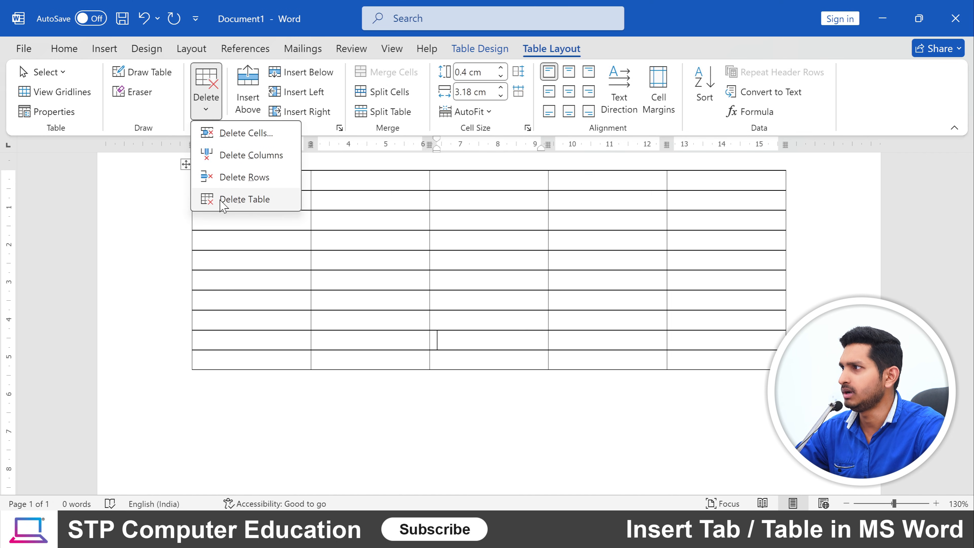
left_click(233, 201)
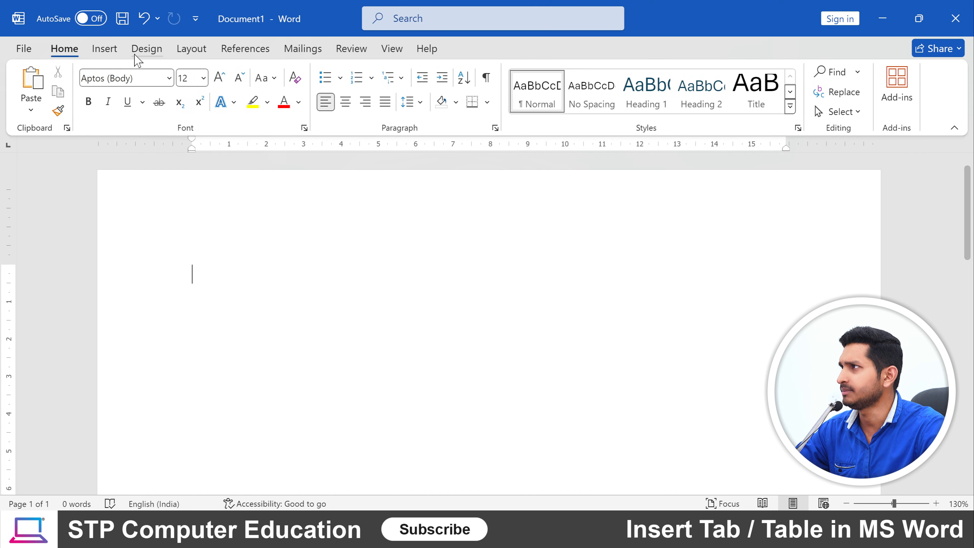
Insert an Excel spreadsheet into the blank document and try selecting a few of its cells.
left_click(104, 48)
left_click(122, 90)
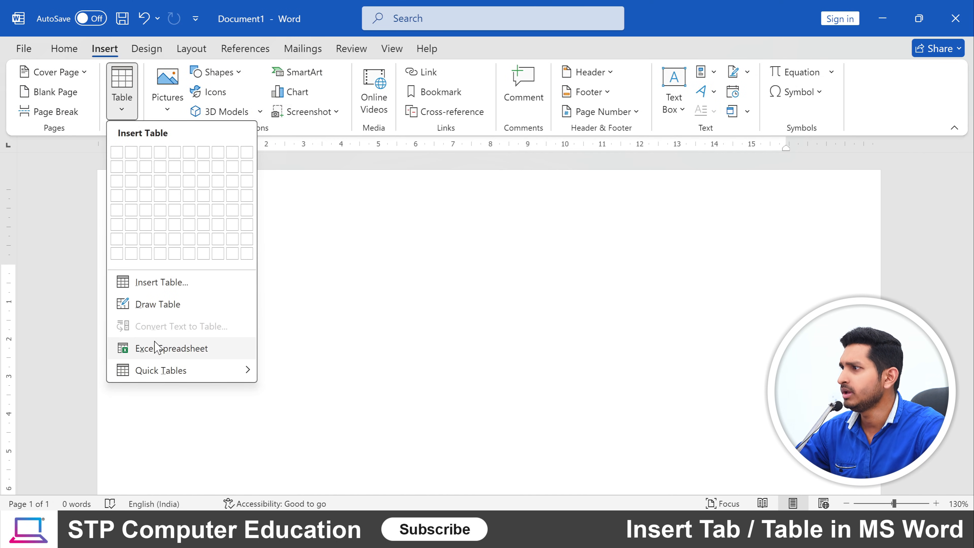
left_click(192, 358)
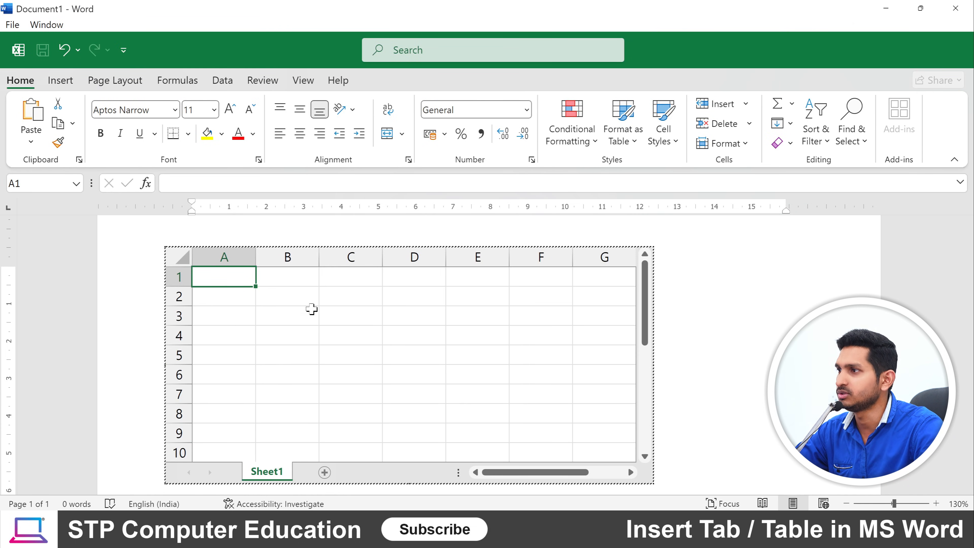
left_click(298, 300)
left_click(460, 312)
left_click(347, 359)
Fill cells B3 to F3 of the embedded spreadsheet with sfs, sdf, sdf, sdf and sd.
left_click(289, 315)
type("sfs")
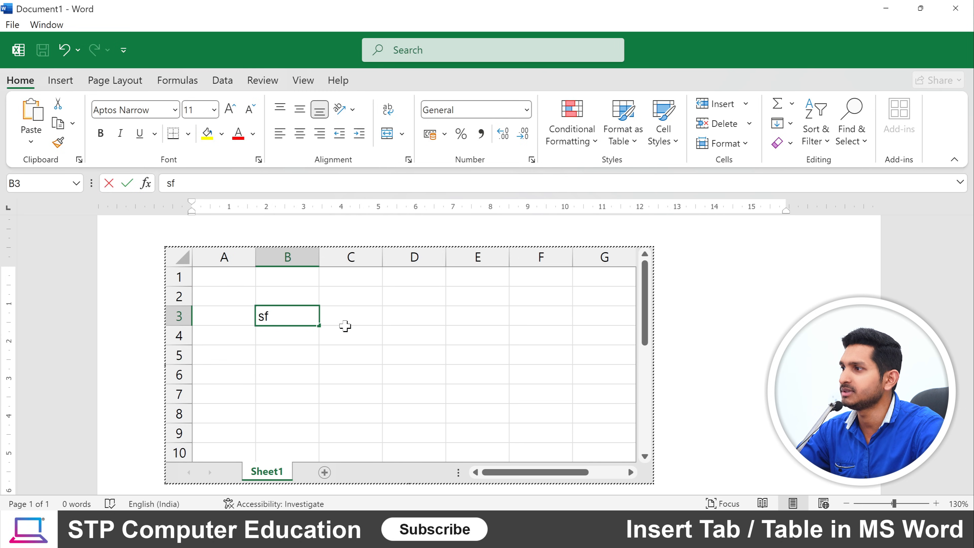
key("Tab")
type("sdf")
key("Tab")
type("sdf")
key("Tab")
type("sdf")
key("Tab")
type("sd")
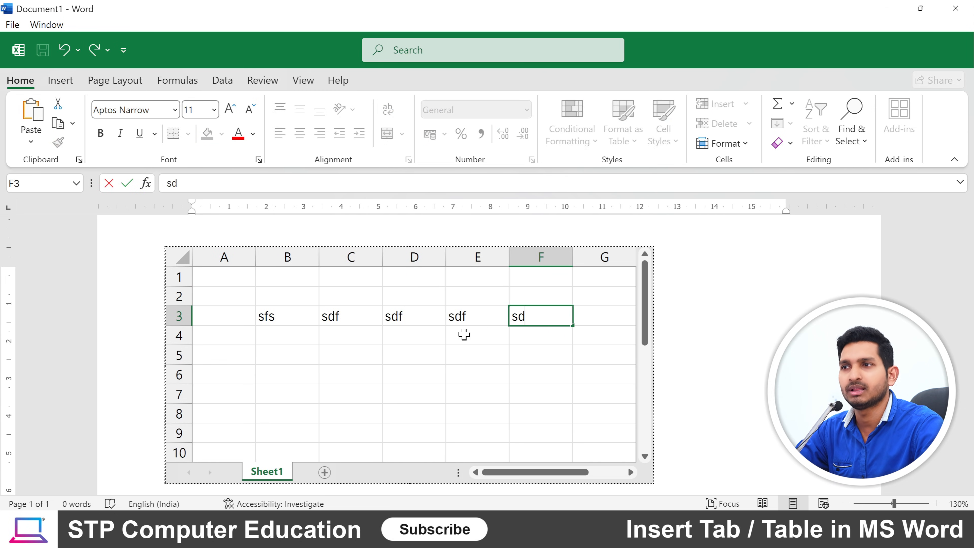
Fill cells B4 to D4 of the embedded spreadsheet with sdsdf, sdfd and sdfs.
left_click(274, 337)
type("sdsdf")
key("Tab")
type("sdfd")
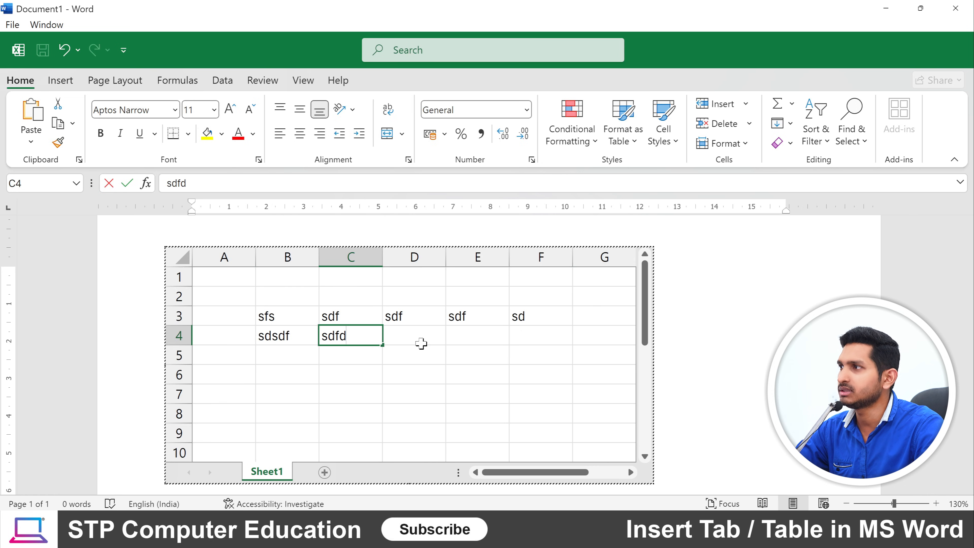
key("Tab")
type("sdfs")
Enter sdf in cells E5 and C6 and leave spreadsheet editing to return to the document.
left_click(487, 348)
type("sdf")
left_click(411, 383)
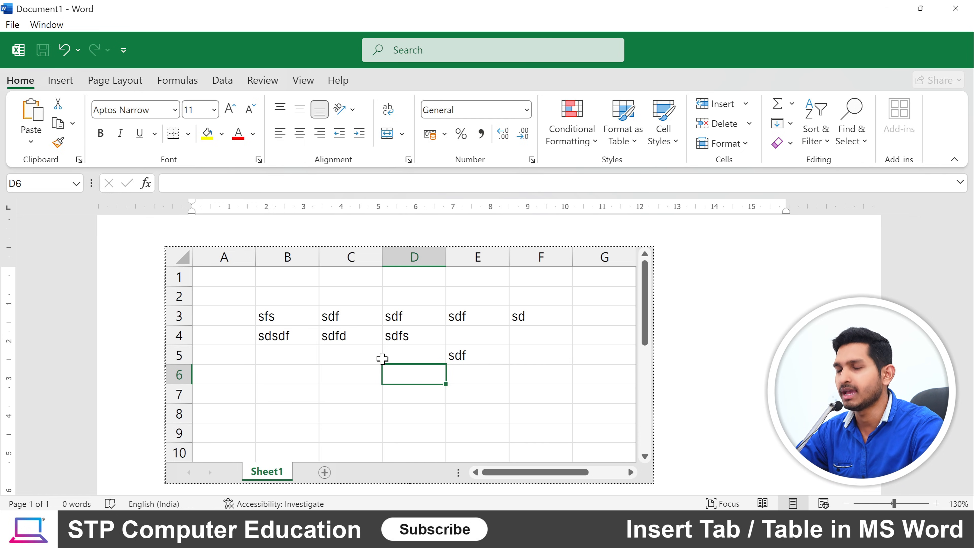
left_click(330, 383)
type("sdf")
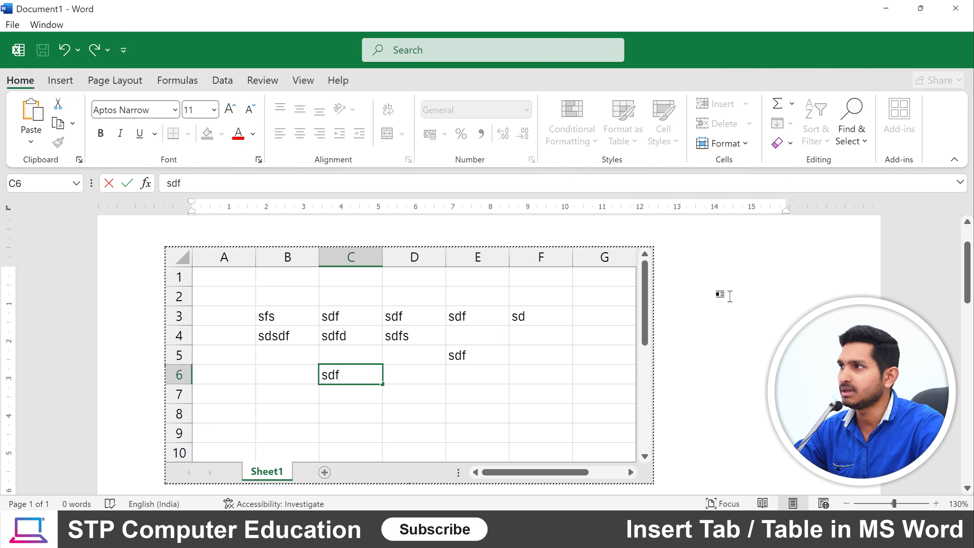
left_click(729, 296)
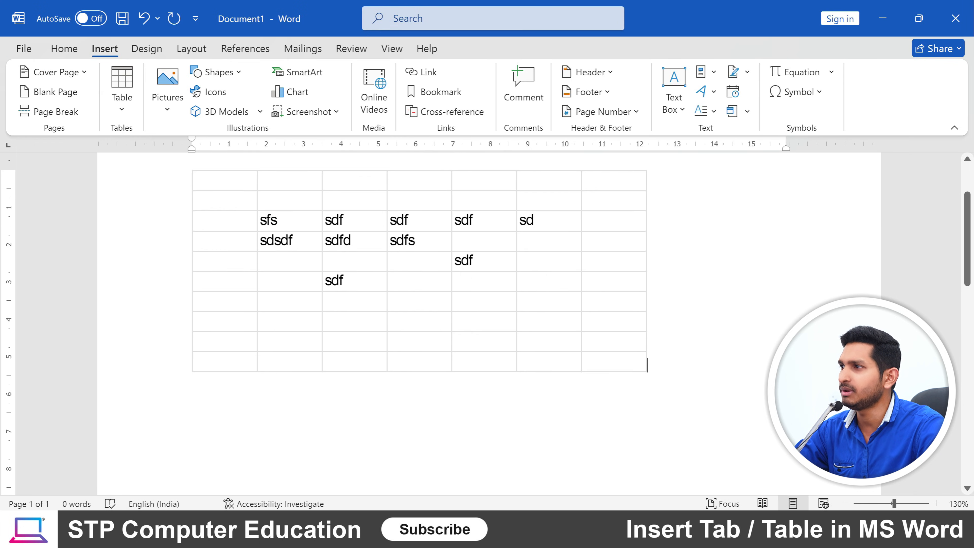
Select the embedded spreadsheet and delete it from the document.
left_click(450, 315)
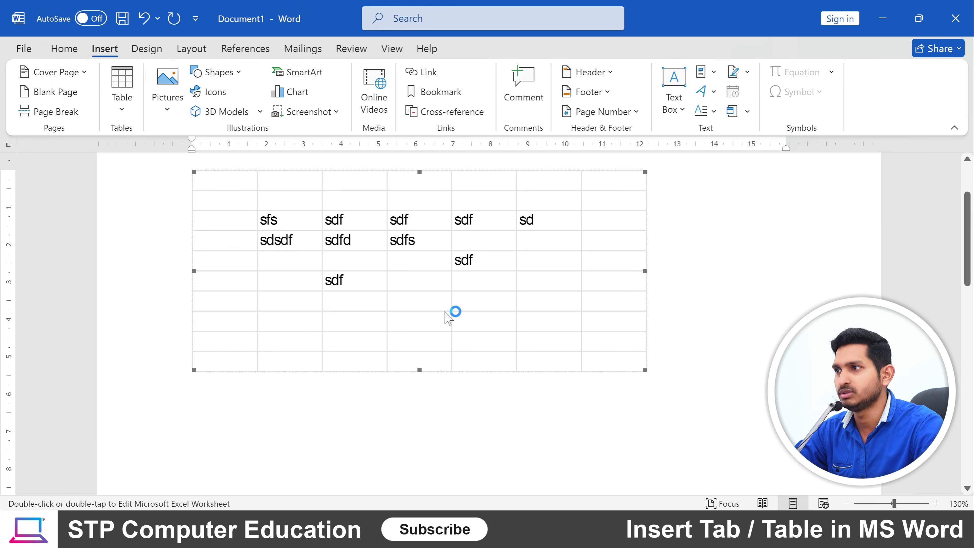
scroll(450, 336, "down", 2)
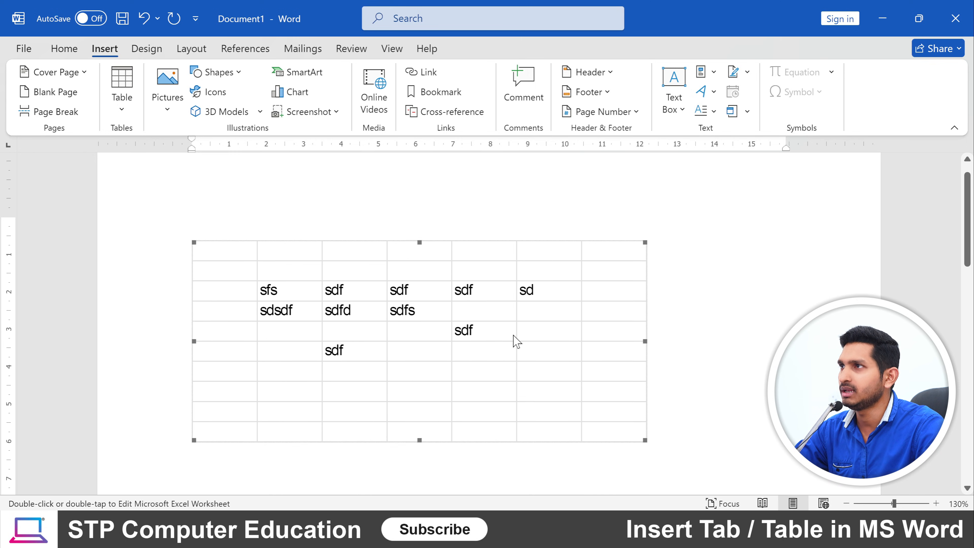
key("Delete")
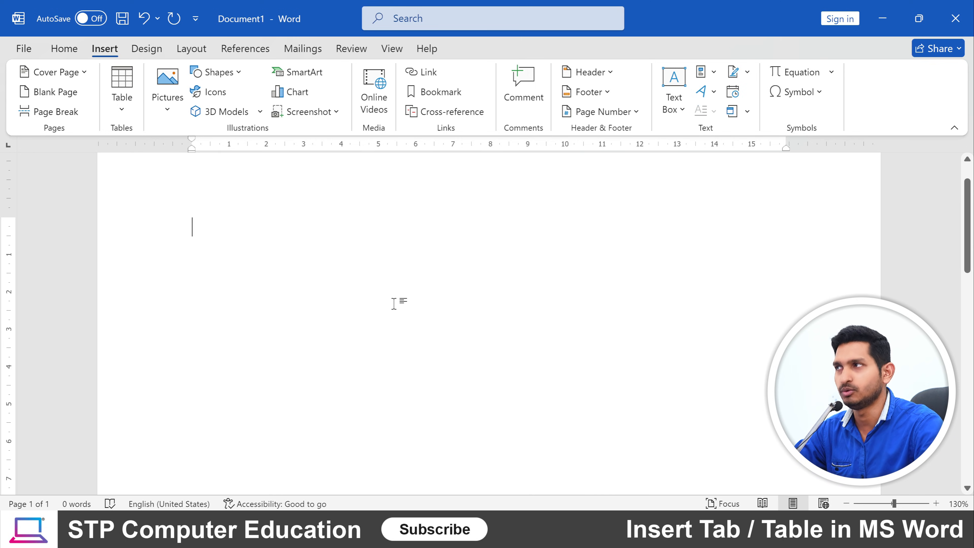
left_click(122, 92)
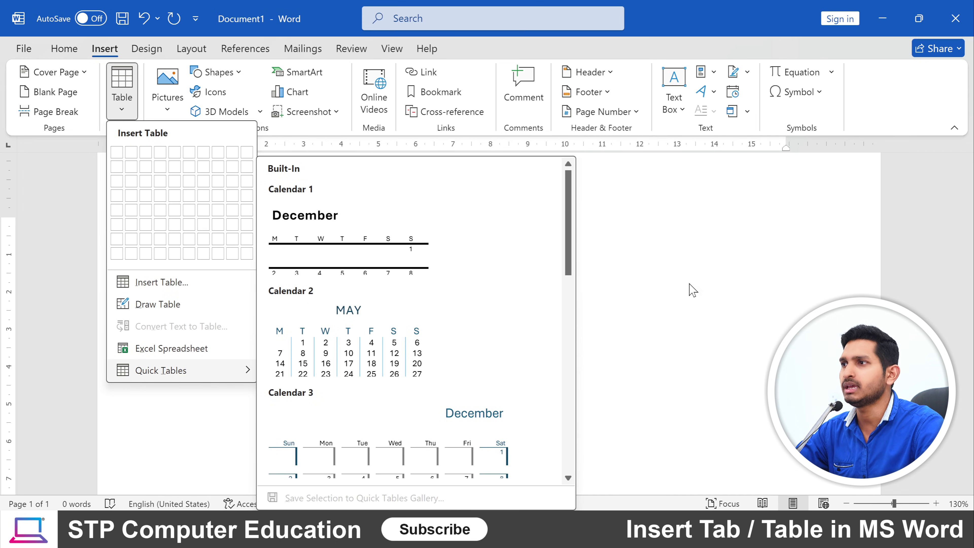
left_click(624, 288)
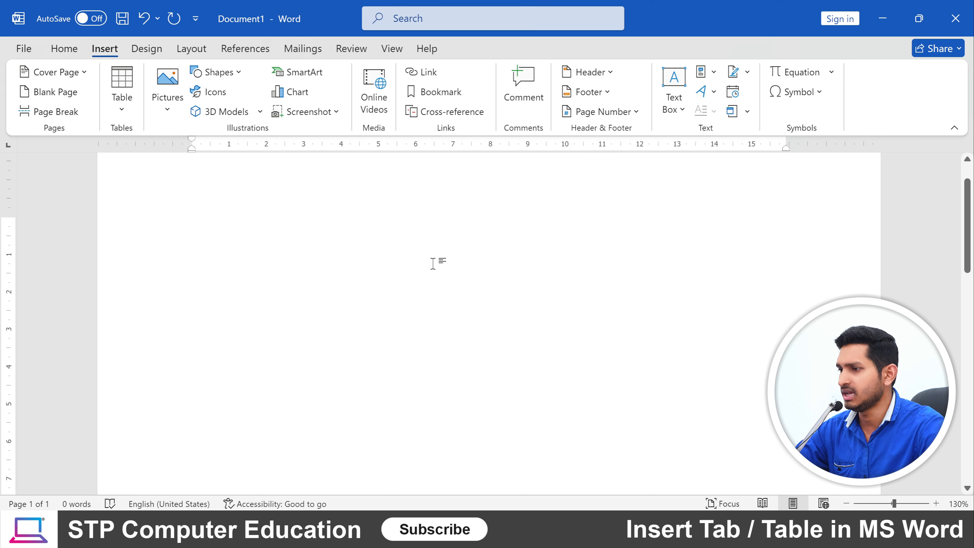
Open the recent document Microsoft Word Table and zoom out to 100% to show its whole table.
left_click(22, 51)
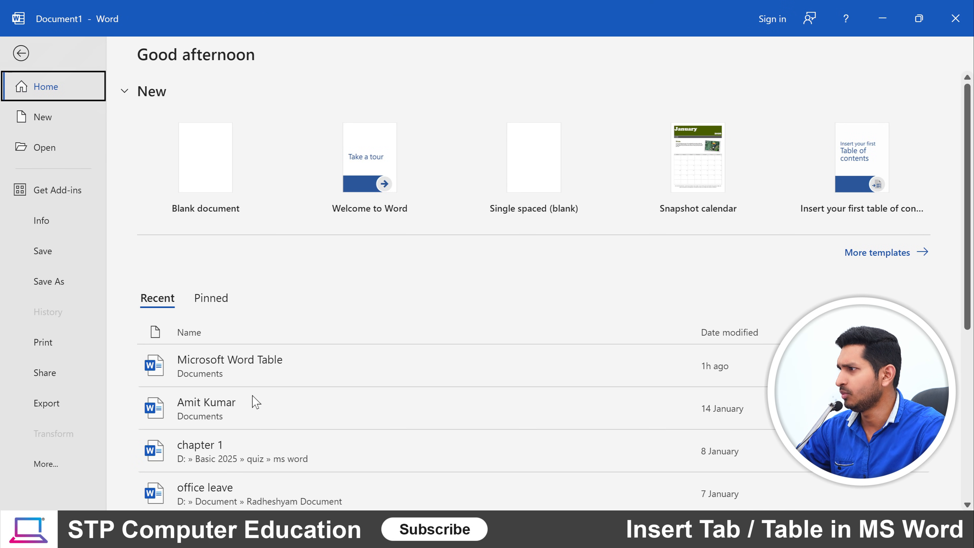
left_click(318, 367)
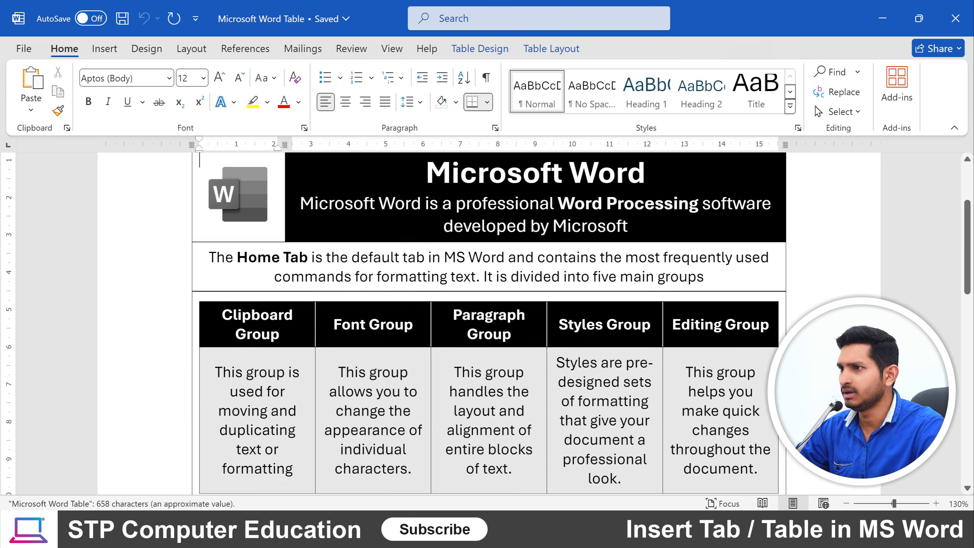
scroll(487, 322, "down", 1)
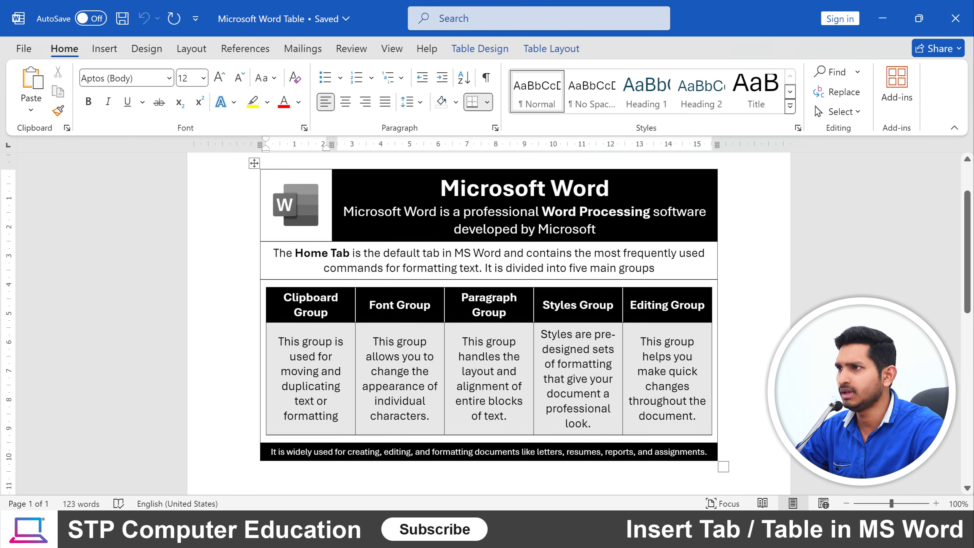
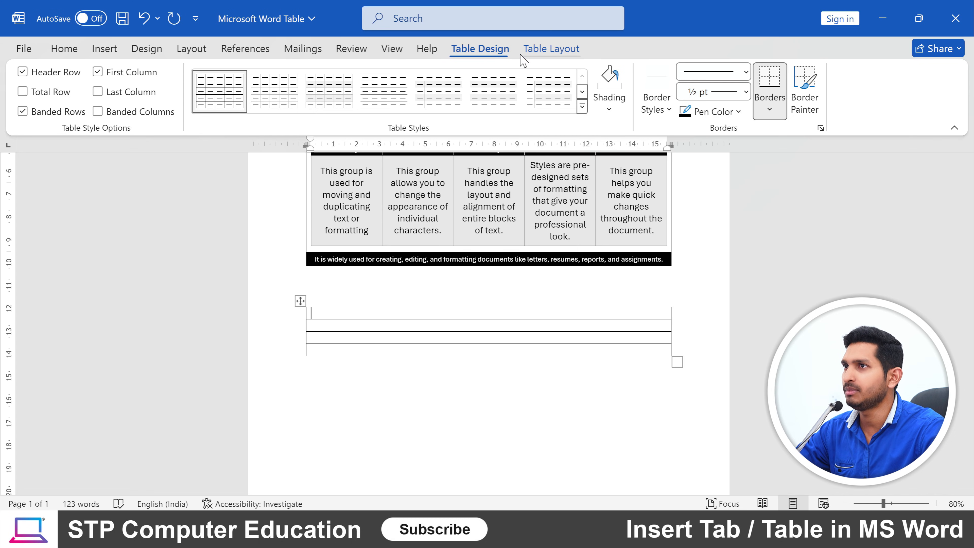
Use Draw Table to draw a single-cell table about 15.8 cm wide and 3.8 cm high below the four-row table.
left_click(552, 50)
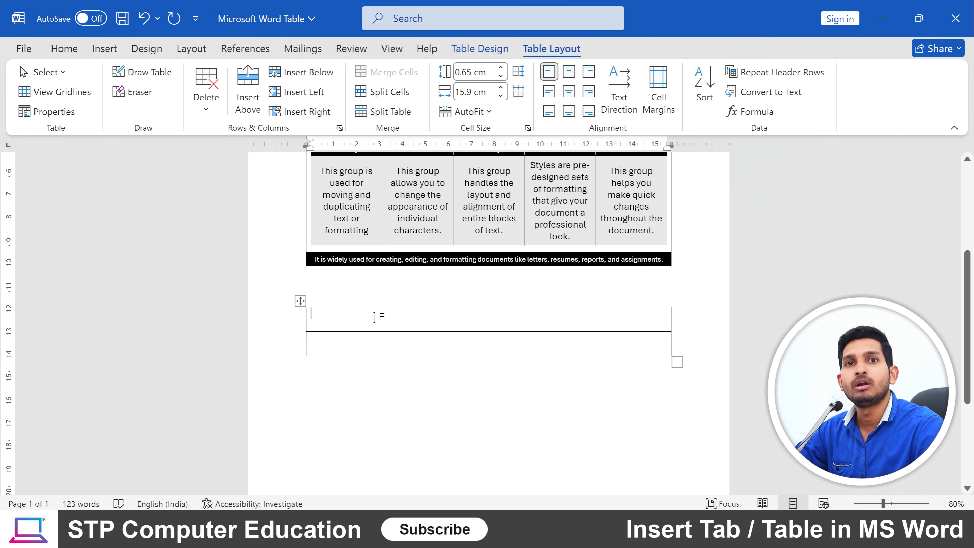
left_click(139, 77)
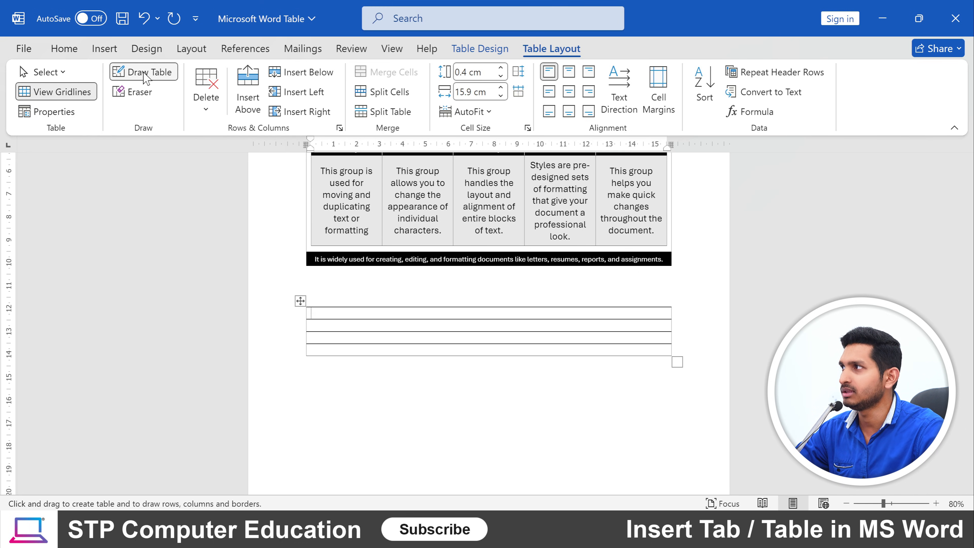
scroll(329, 368, "down", 2)
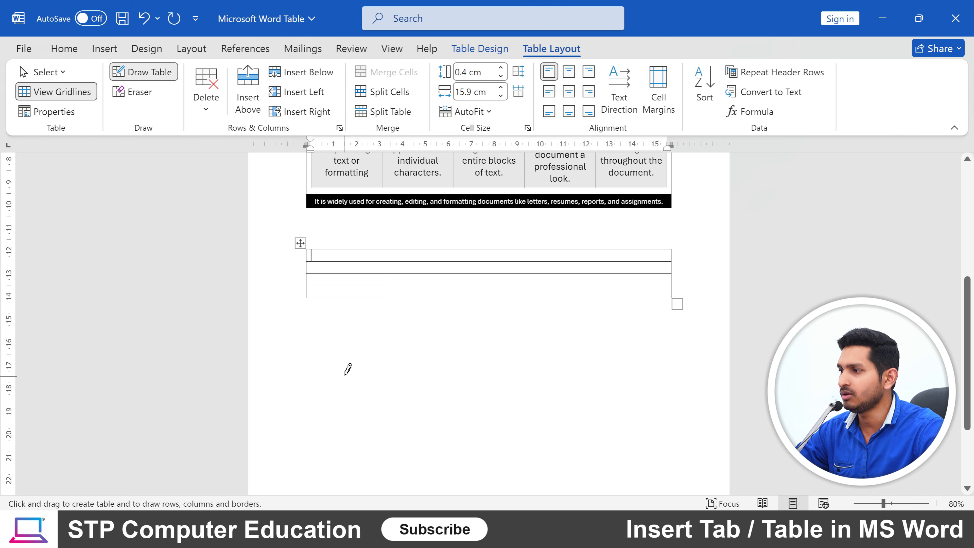
scroll(345, 375, "down", 2)
mouse_move(311, 304)
left_mouse_down()
mouse_move(470, 356)
mouse_move(672, 391)
left_mouse_up()
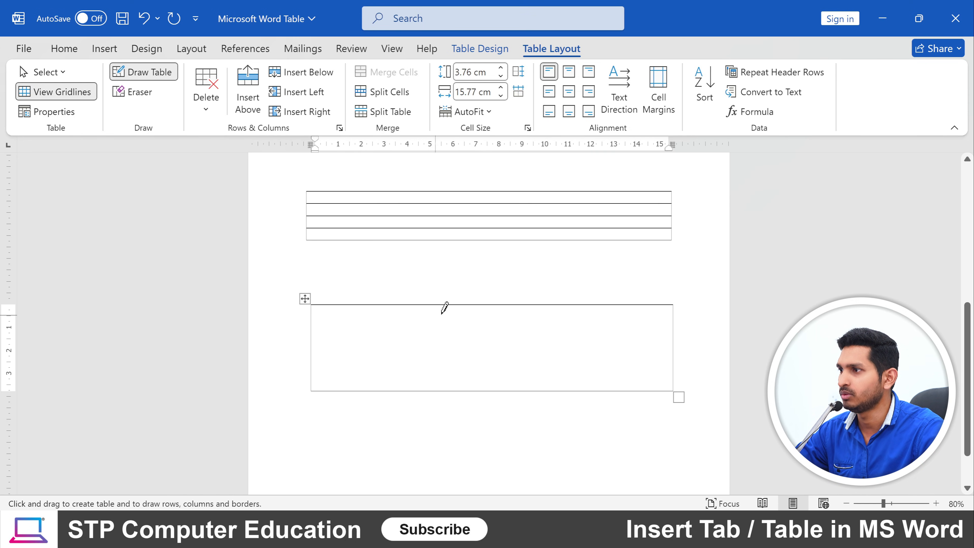
Draw horizontal and vertical lines inside the new table to divide it into cells of uneven sizes.
left_click_drag(472, 304, 473, 386)
mouse_move(312, 324)
left_mouse_down()
mouse_move(584, 324)
mouse_move(556, 324)
mouse_move(558, 338)
mouse_move(515, 363)
mouse_move(516, 342)
mouse_move(511, 389)
left_mouse_up()
left_click_drag(616, 307, 618, 329)
left_click_drag(554, 317, 616, 318)
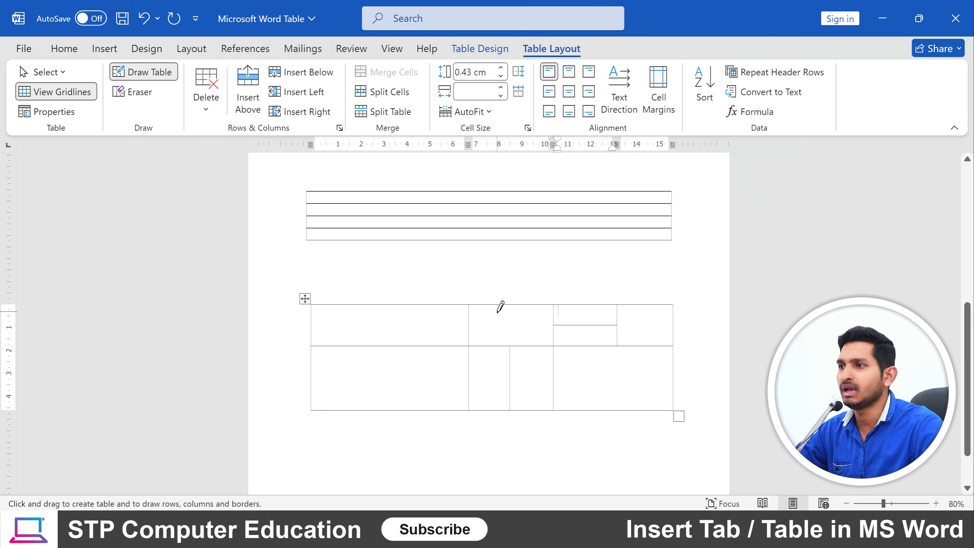
mouse_move(385, 303)
left_mouse_down()
mouse_move(381, 345)
mouse_move(393, 322)
mouse_move(316, 320)
left_mouse_up()
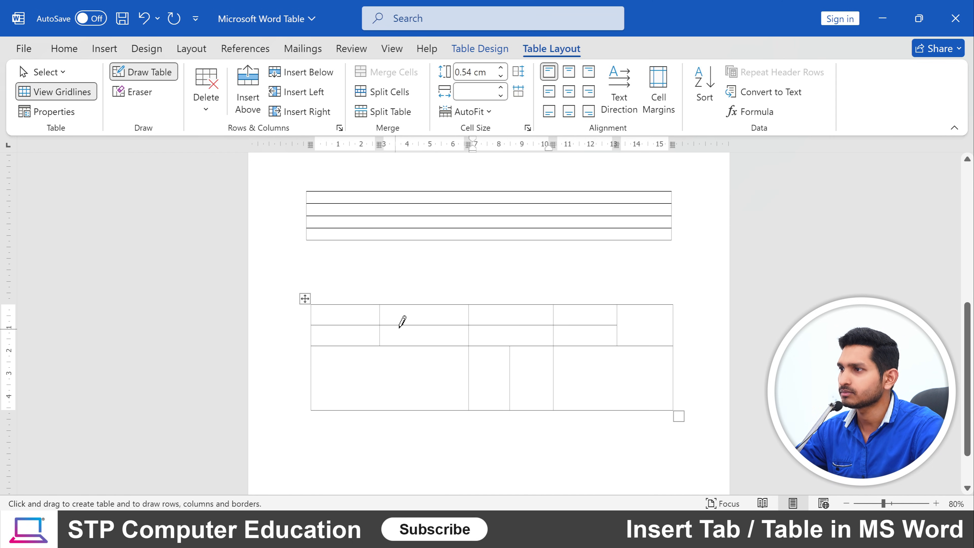
Erase the horizontal line in the drawn table's second upper column and the vertical line in its lower middle cell.
left_click(136, 97)
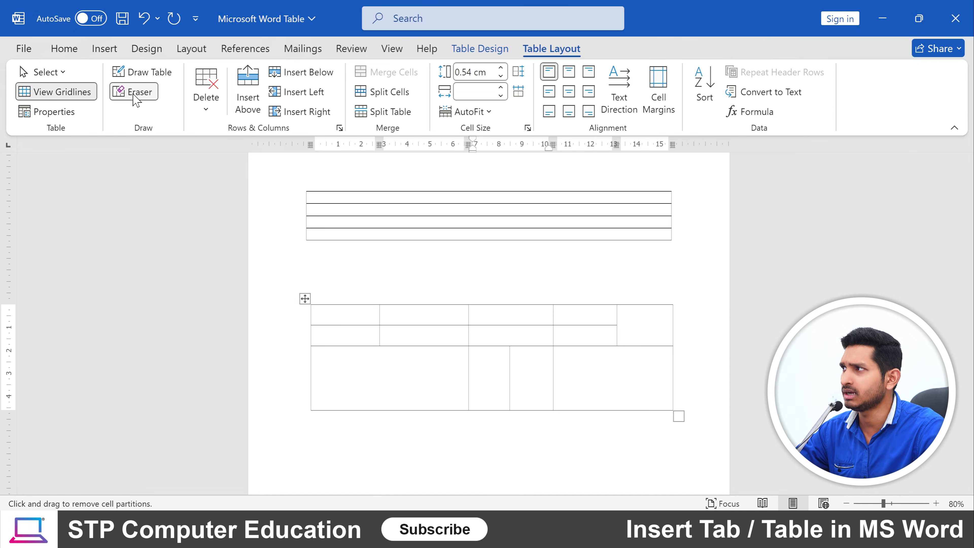
left_click(418, 326)
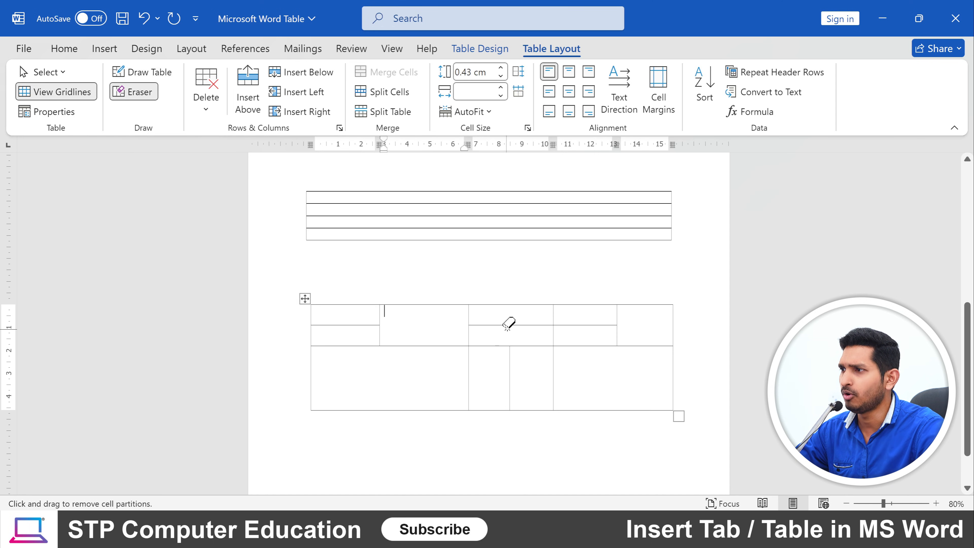
left_click(510, 365)
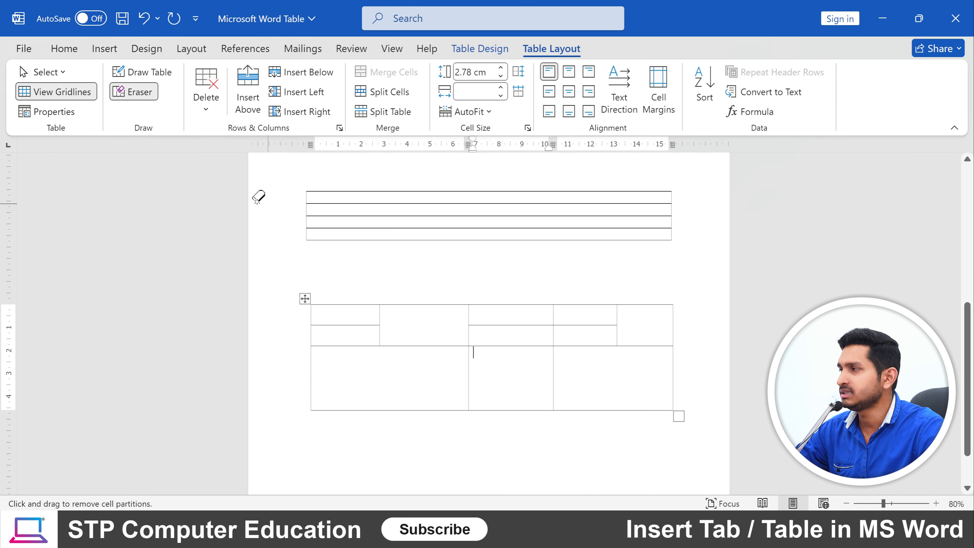
left_click(139, 93)
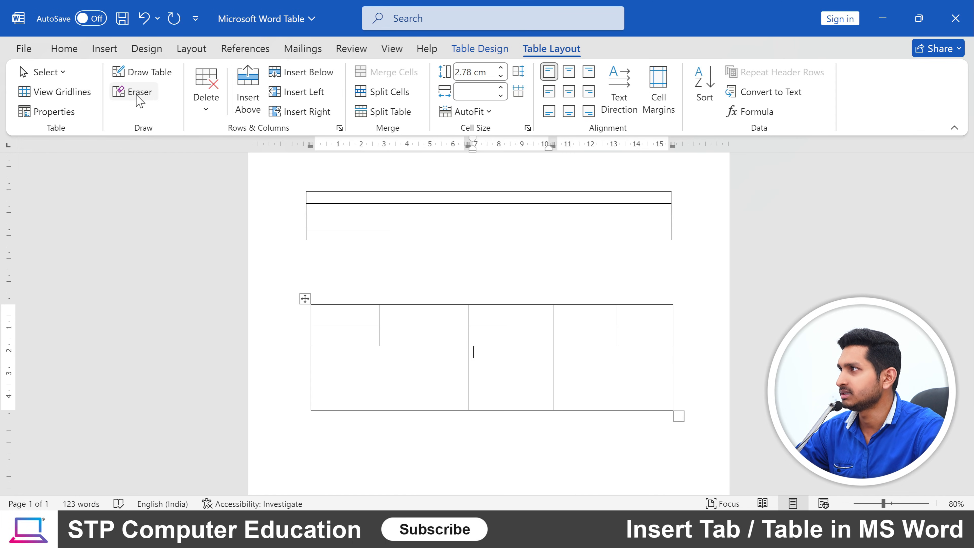
Set the table border pen to red with a dash-dot-dot line style and 1 ½ pt weight, and look over the theme border styles.
left_click(485, 54)
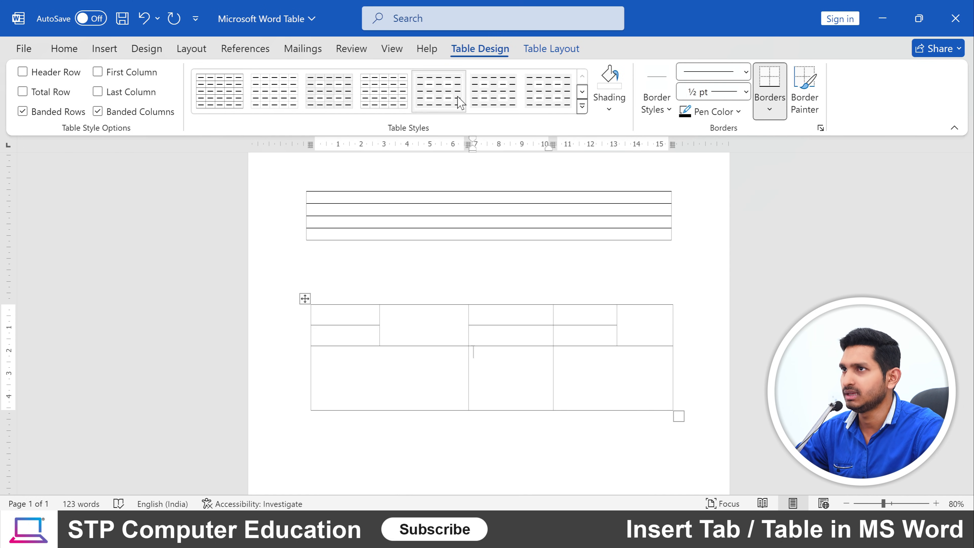
left_click(737, 112)
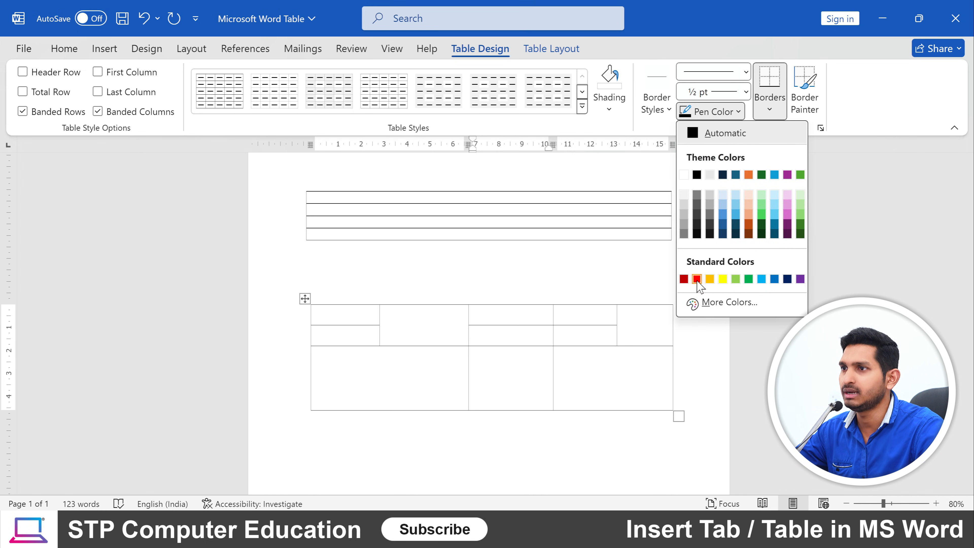
left_click(697, 279)
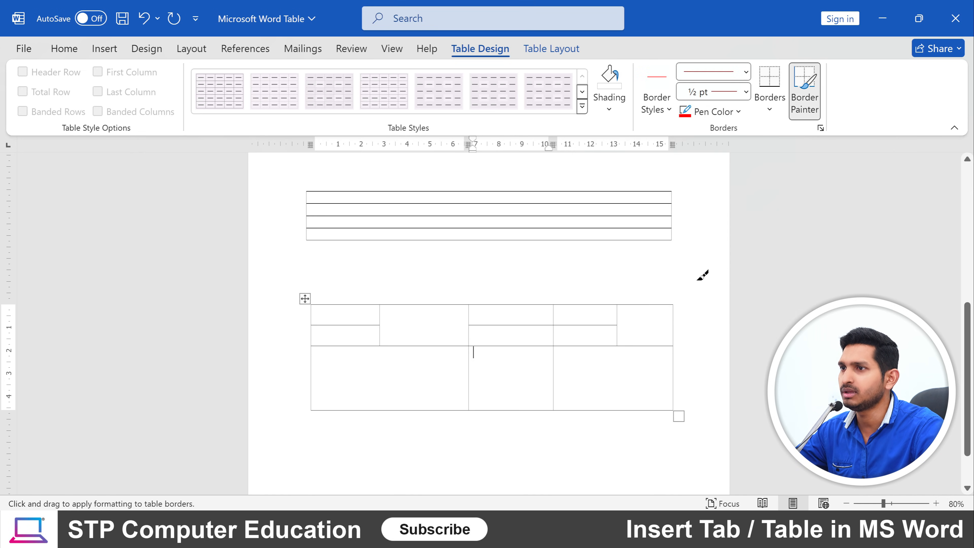
left_click(746, 72)
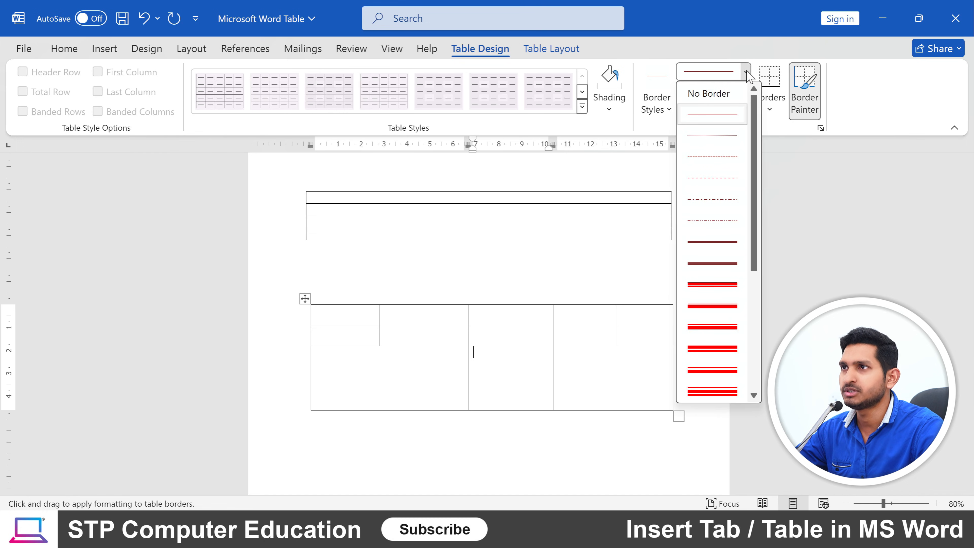
left_click(715, 226)
left_click(746, 91)
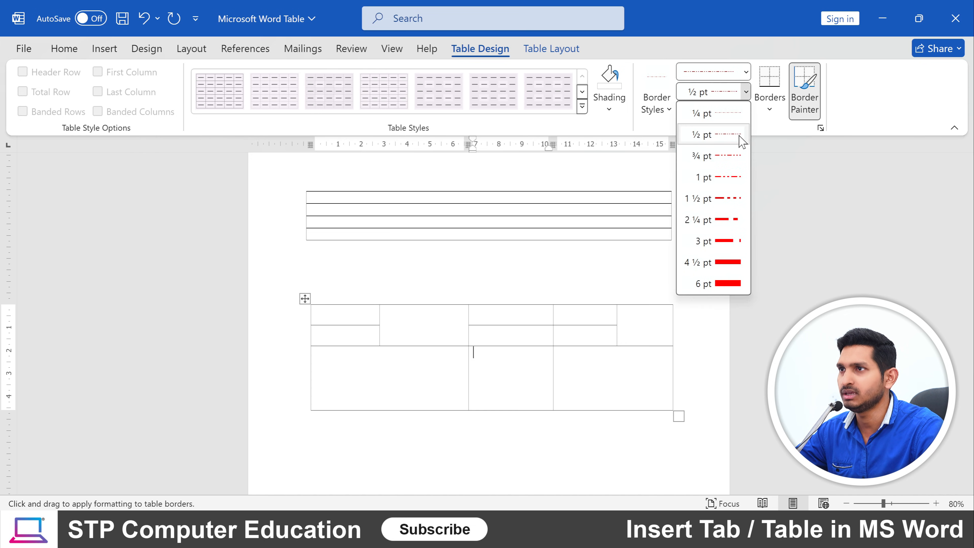
left_click(721, 200)
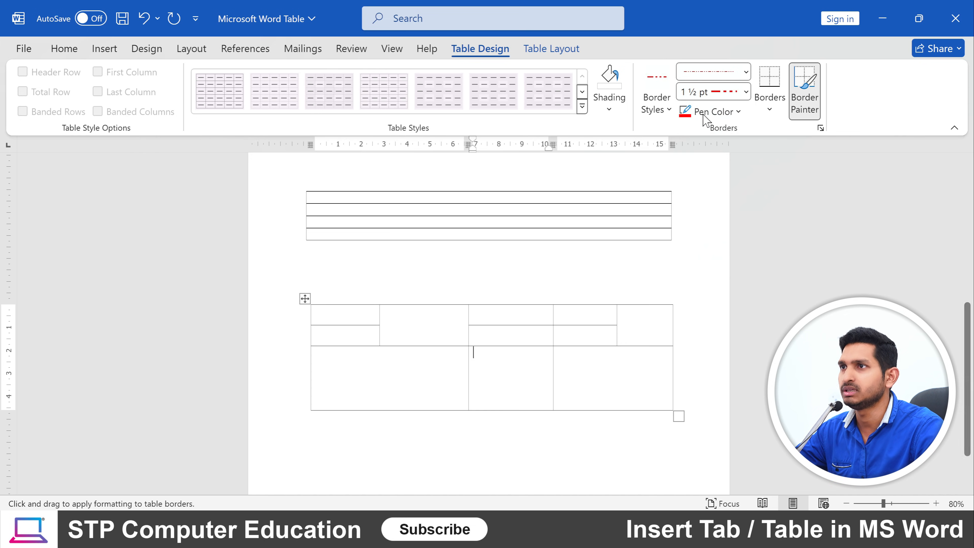
left_click(669, 113)
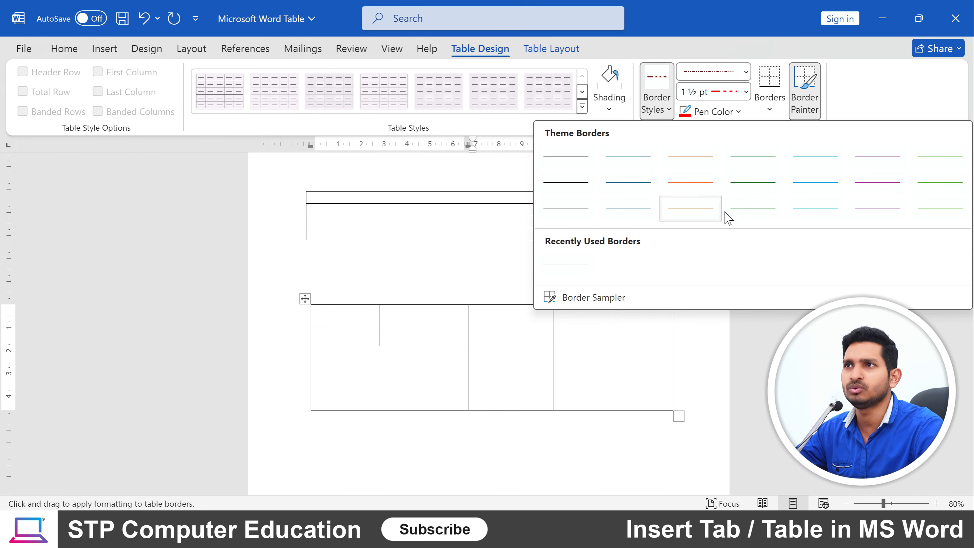
left_click(858, 114)
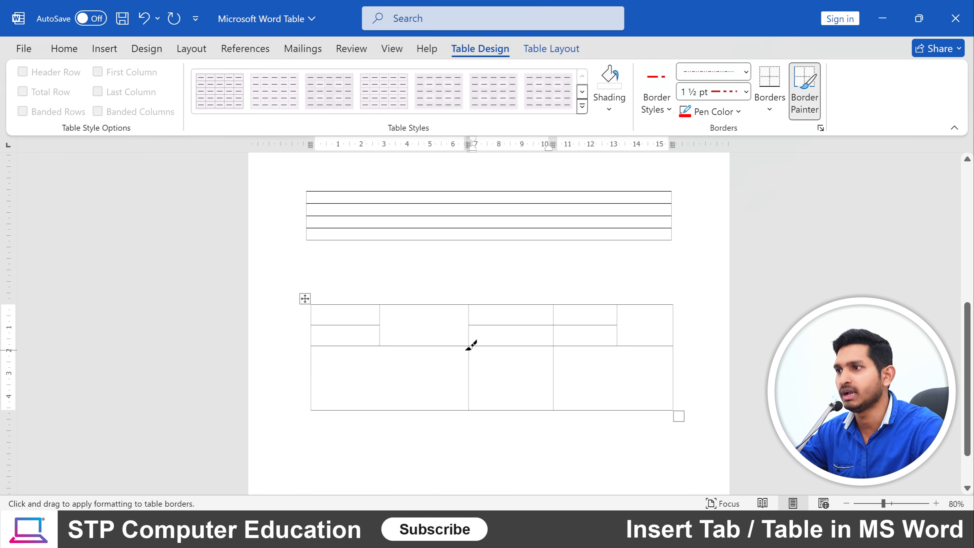
Apply the red dash-dot-dot border to the horizontal lines in the first, third and fourth upper columns with Border Painter.
left_click(372, 325)
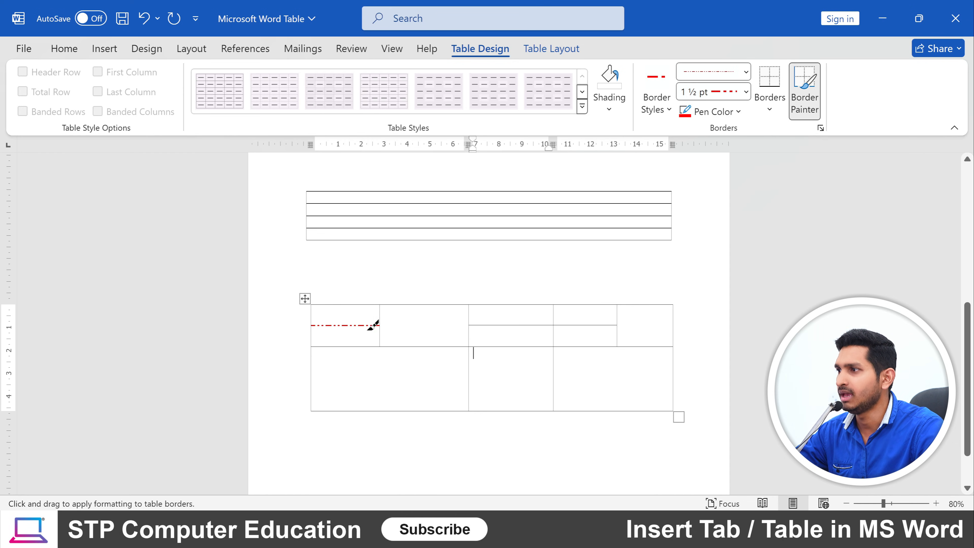
left_click(529, 325)
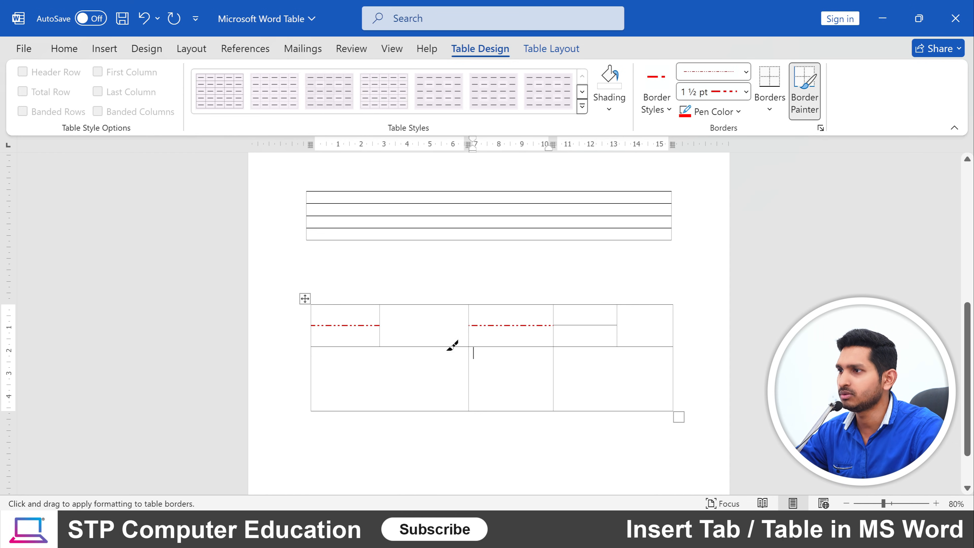
left_click(421, 320)
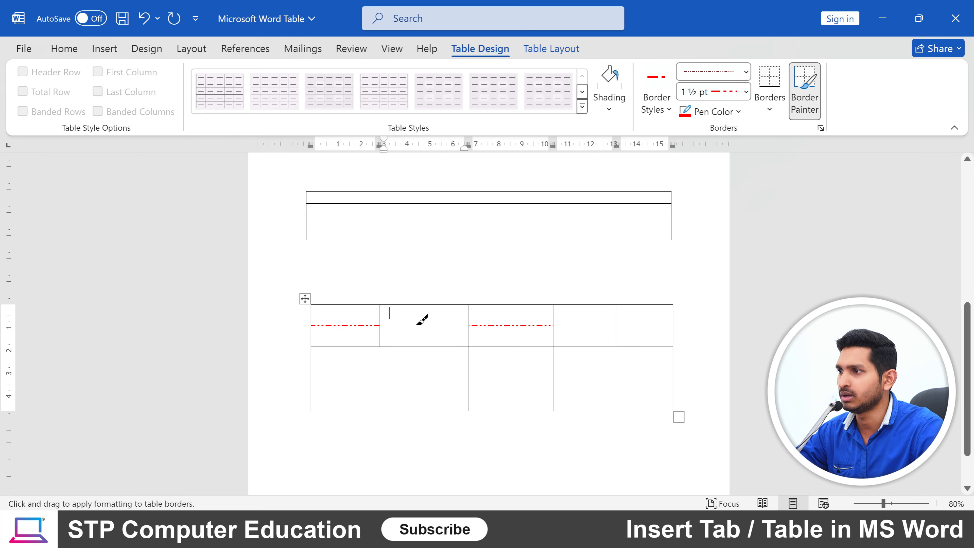
left_click(581, 325)
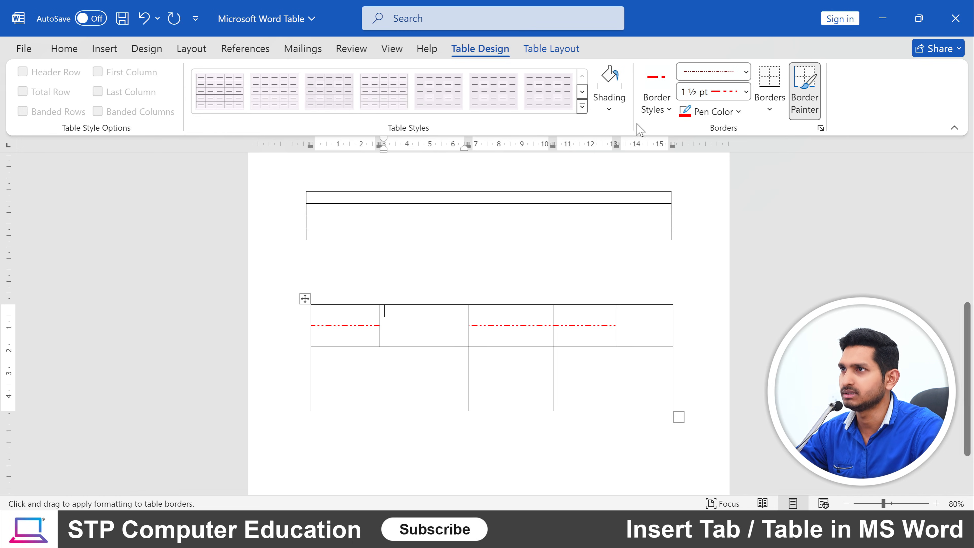
left_click(804, 90)
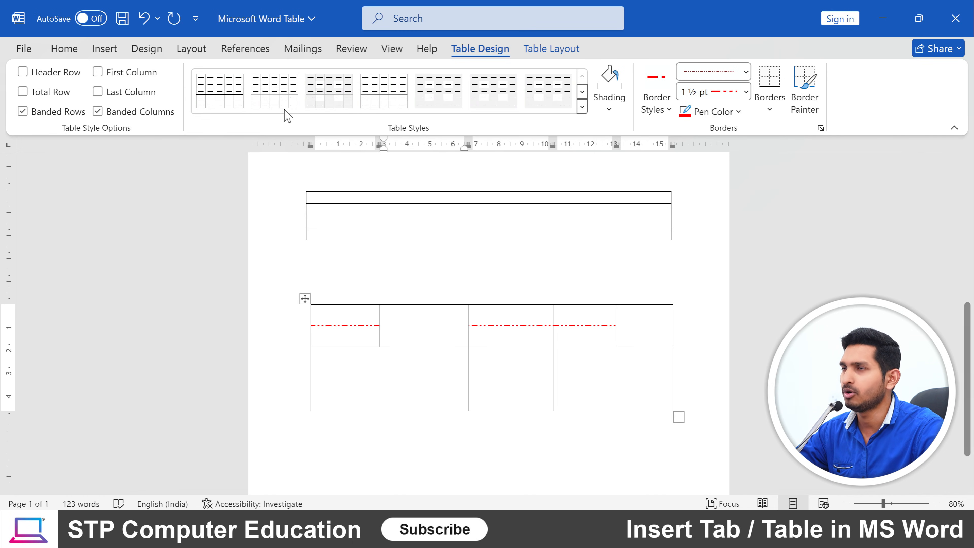
Draw red dash-dot-dot lines across the upper second column and inside the lower middle and last cells, and erase the lower middle one.
left_click(556, 52)
left_click(145, 72)
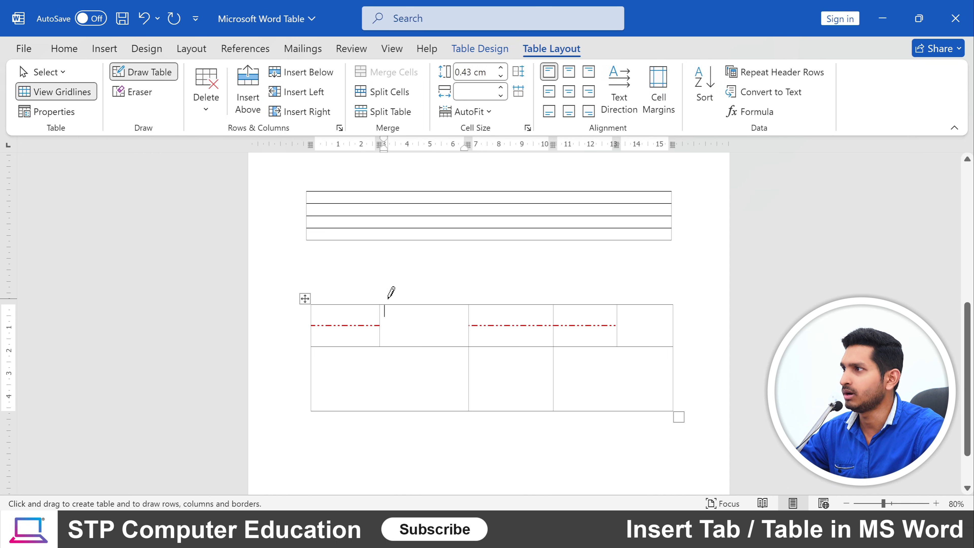
left_click_drag(380, 325, 415, 327)
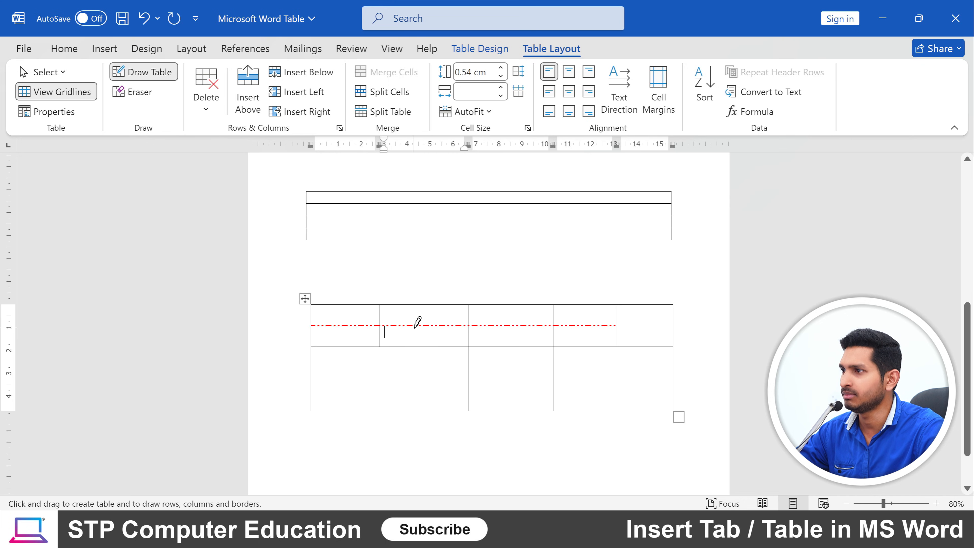
left_click_drag(471, 379, 544, 380)
left_click_drag(617, 346, 618, 400)
left_click_drag(555, 365, 606, 364)
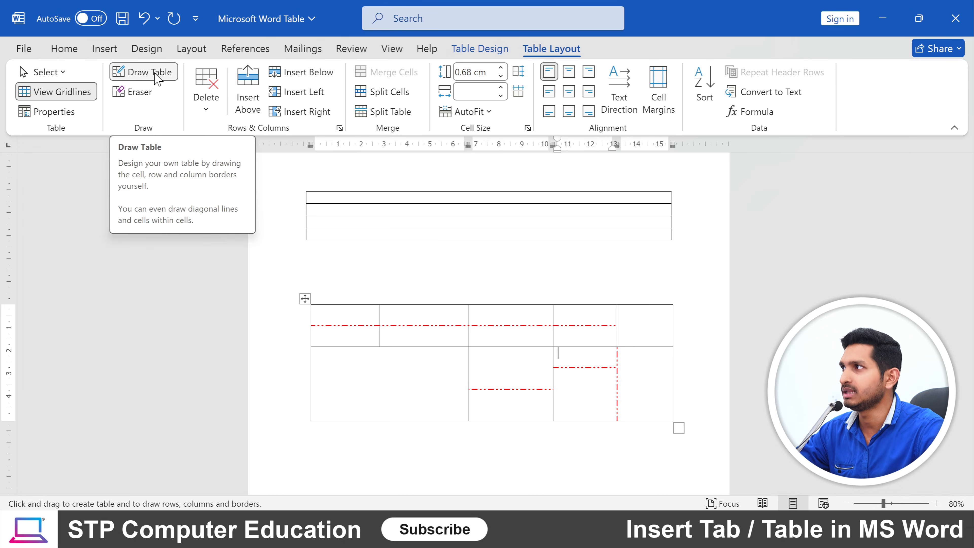
left_click(138, 92)
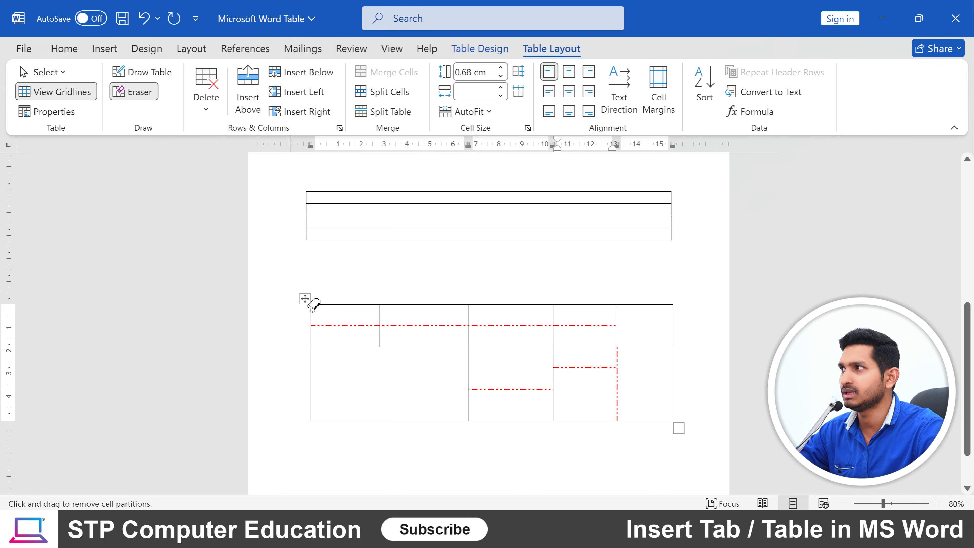
left_click(531, 387)
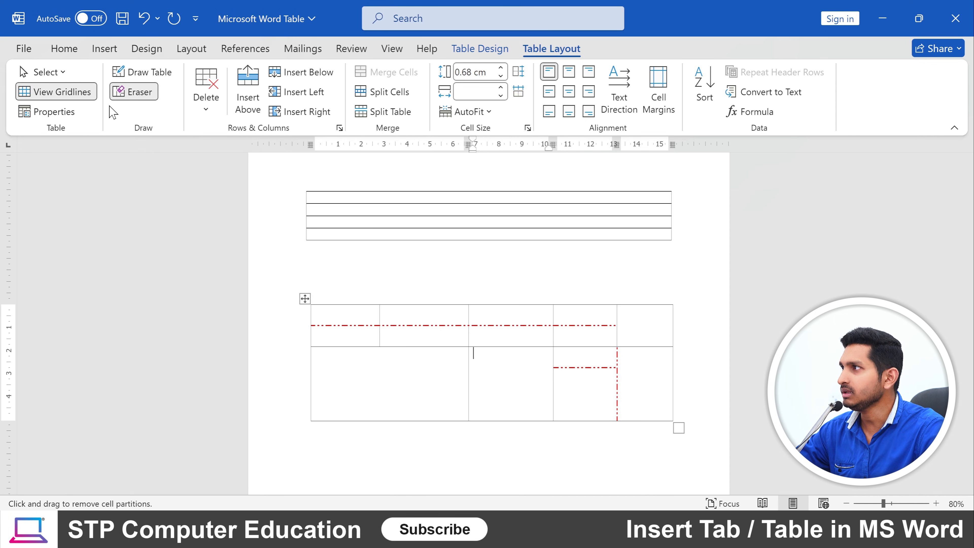
Set the border style to the first theme border, a single solid ½ pt line, and turn off Border Painter.
left_click(479, 49)
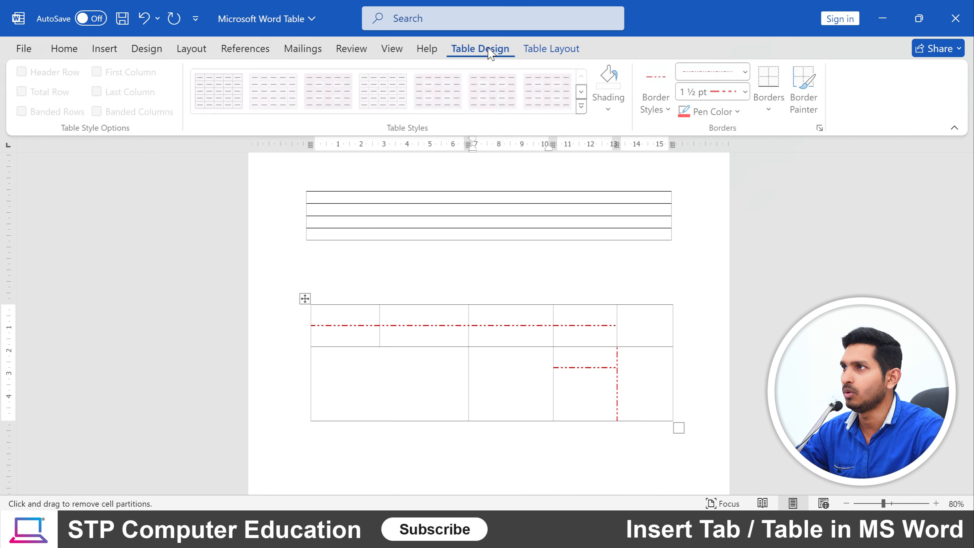
scroll(692, 183, "up", 2)
left_click(657, 103)
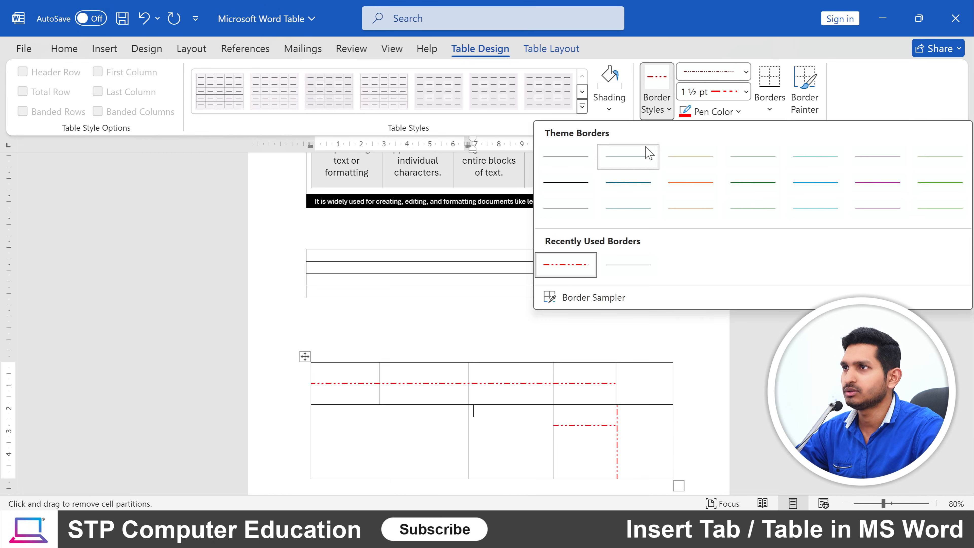
left_click(570, 165)
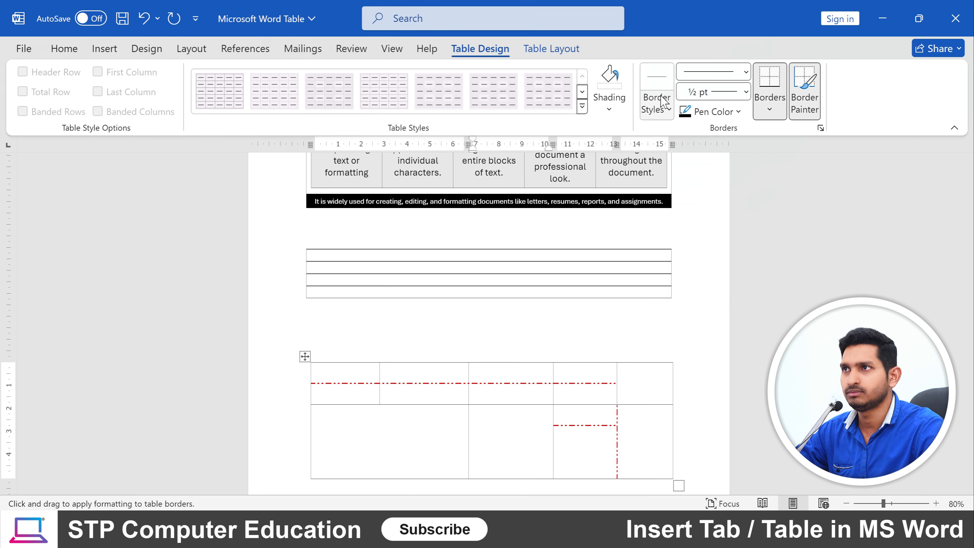
scroll(729, 340, "up", 2)
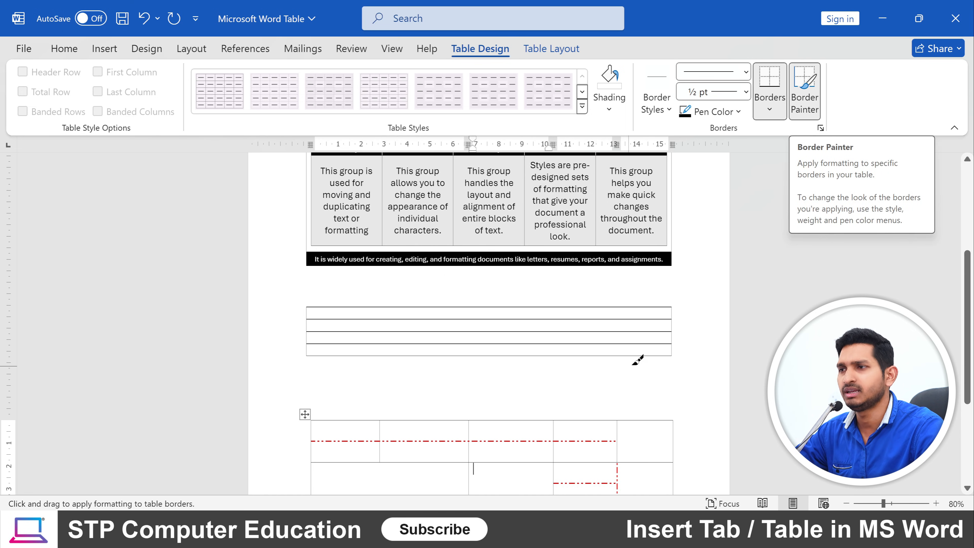
key("Escape")
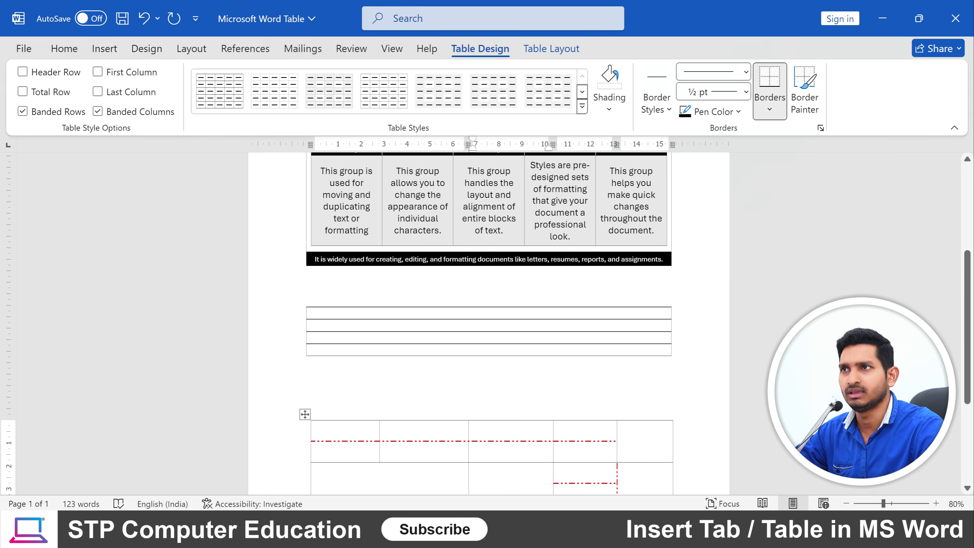
Delete the whole hand-drawn table below the four-row table.
scroll(435, 383, "up", 2)
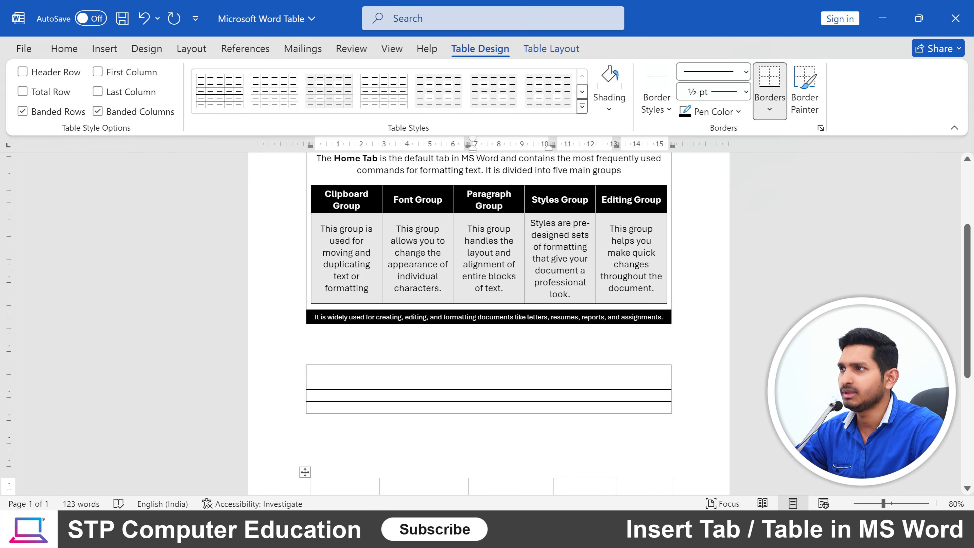
scroll(434, 420, "down", 4)
left_click(392, 392)
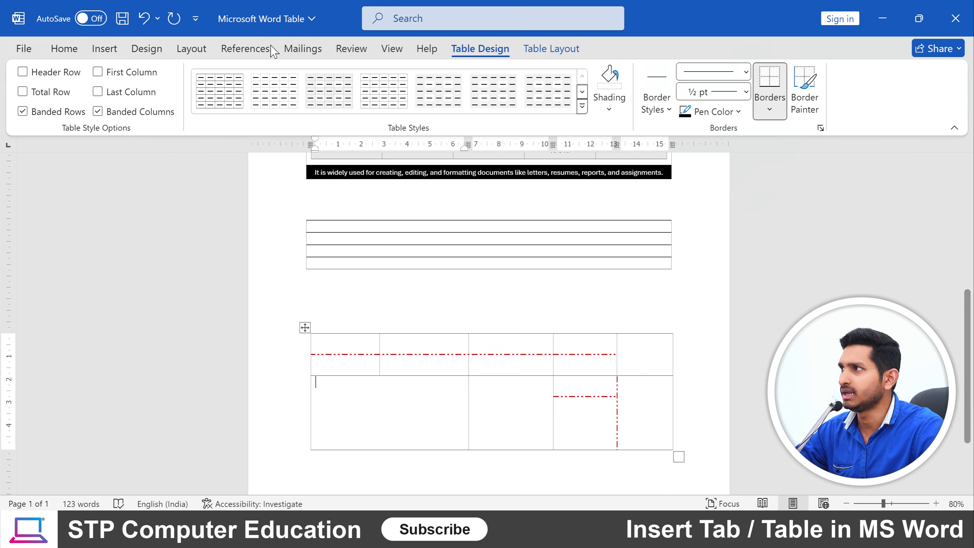
left_click(556, 48)
left_click(205, 109)
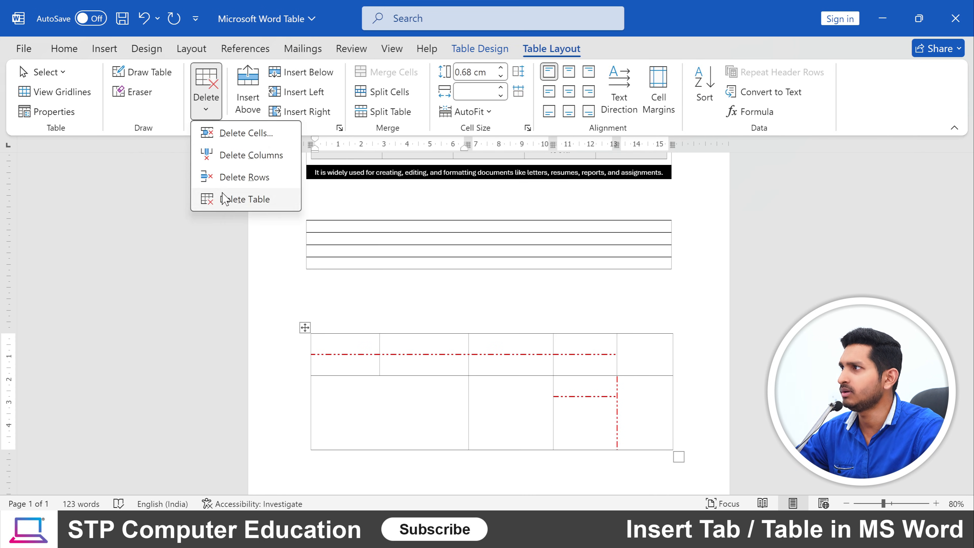
left_click(244, 199)
Set the height of the four-row table's first row to 2 cm.
scroll(488, 307, "up", 3)
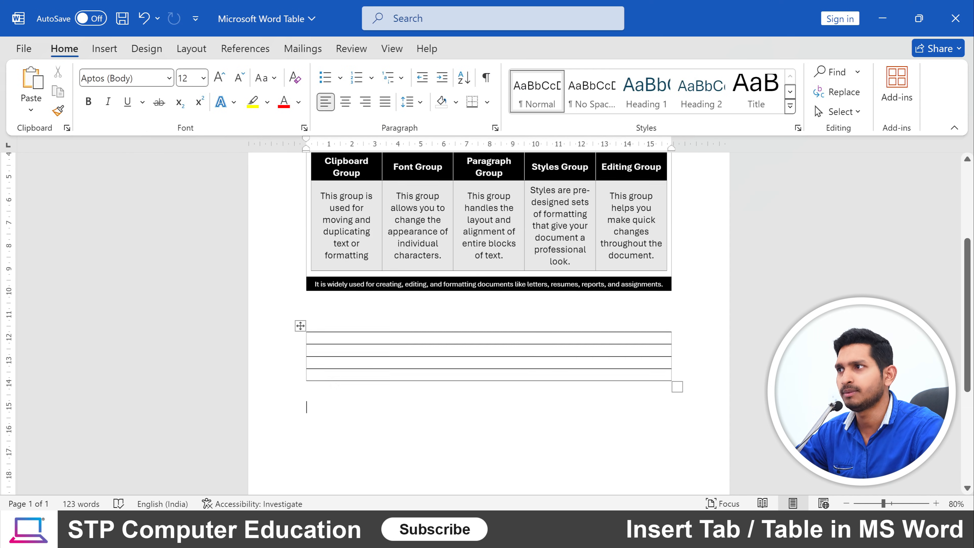
key("ctrl+z")
key("ctrl+z")
scroll(488, 322, "up", 4)
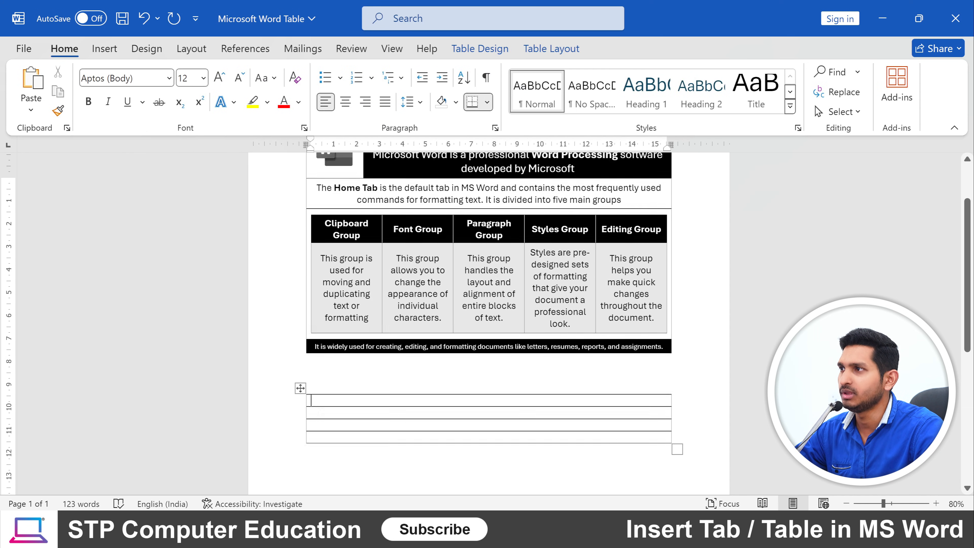
scroll(488, 322, "down", 3)
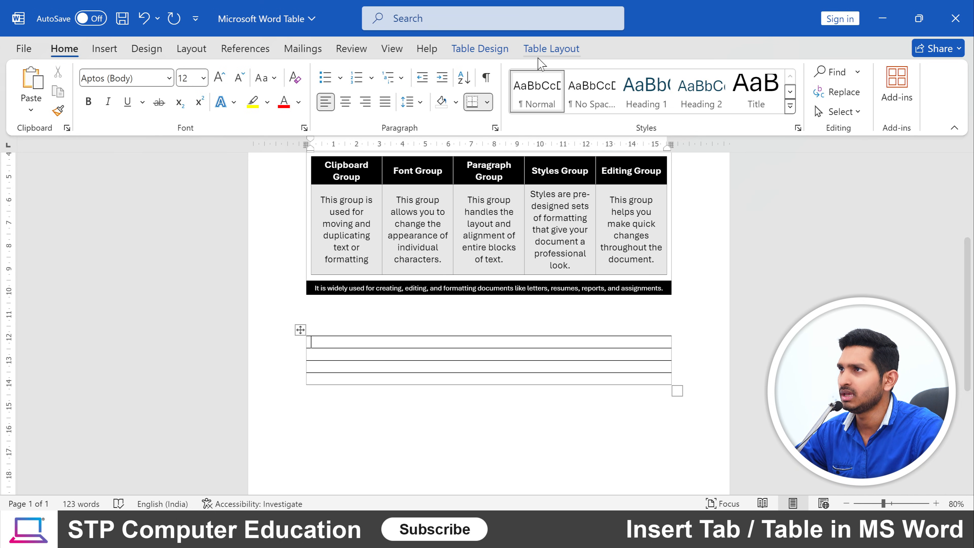
left_click(551, 48)
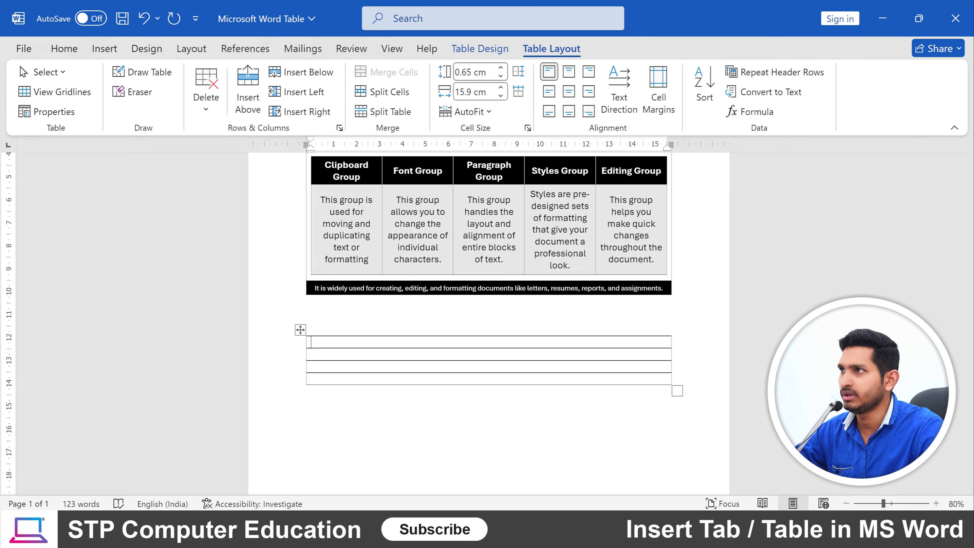
left_click(501, 68)
left_click(501, 68)
left_click(500, 68)
left_click(501, 68)
left_click(501, 68)
left_click(501, 68)
left_click(500, 69)
left_click(501, 68)
left_click(501, 68)
left_click(501, 69)
left_click(500, 68)
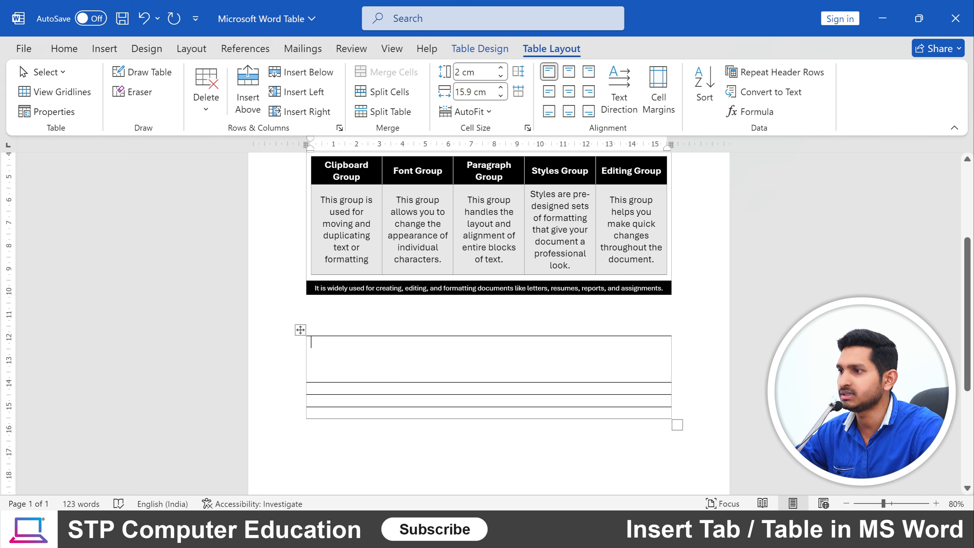
Enlarge the four-row table's first row to about 2.08 cm high by moving its lower border.
mouse_move(482, 382)
left_mouse_down()
mouse_move(483, 406)
mouse_move(483, 372)
mouse_move(480, 392)
mouse_move(480, 383)
left_mouse_up()
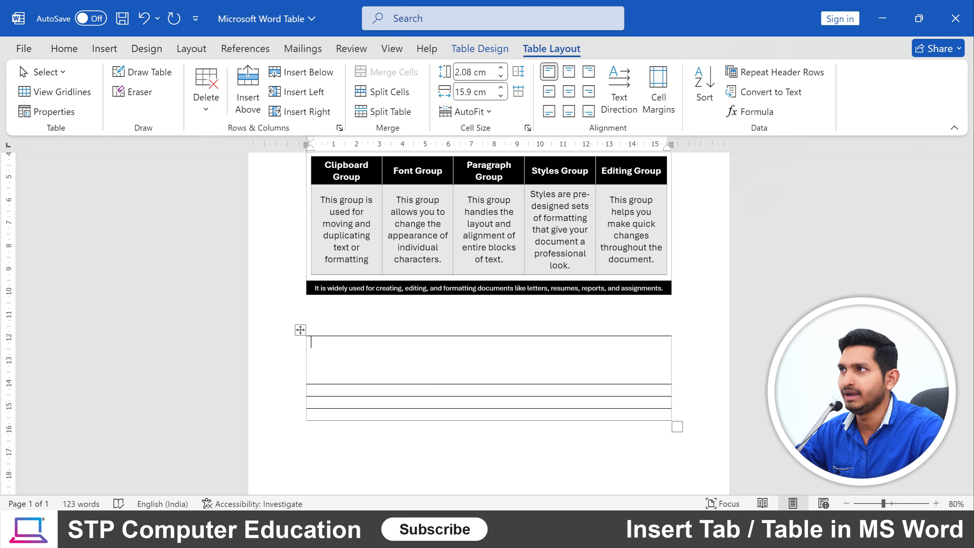
Try a different column width for the four-row table and return it to 15.9 cm.
left_click(500, 88)
left_click(501, 87)
left_click(500, 88)
left_click(501, 88)
left_click(501, 96)
left_click(501, 95)
left_click(500, 96)
left_click(501, 96)
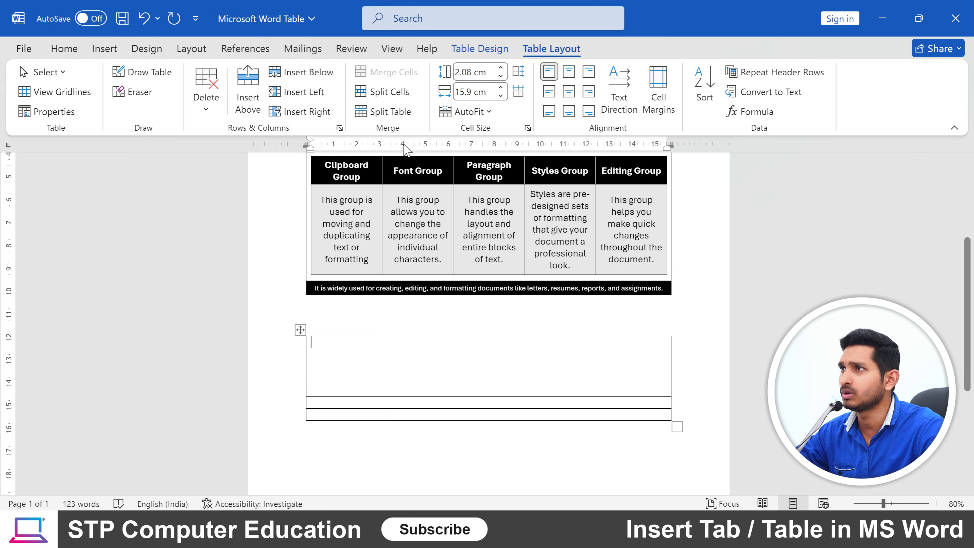
Draw a vertical border across the first row so its second cell is about 13.71 cm wide.
left_click(480, 48)
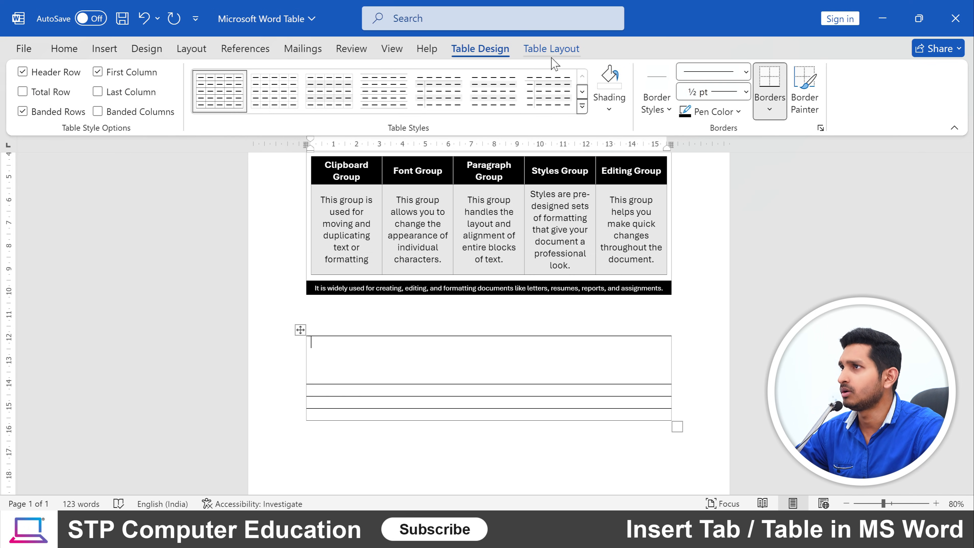
left_click(551, 49)
left_click(147, 73)
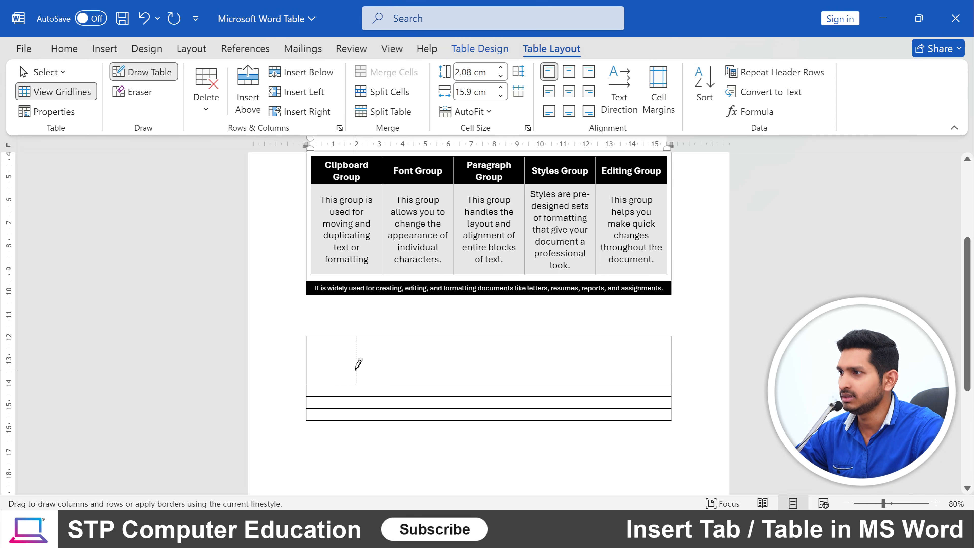
left_click_drag(359, 364, 359, 370)
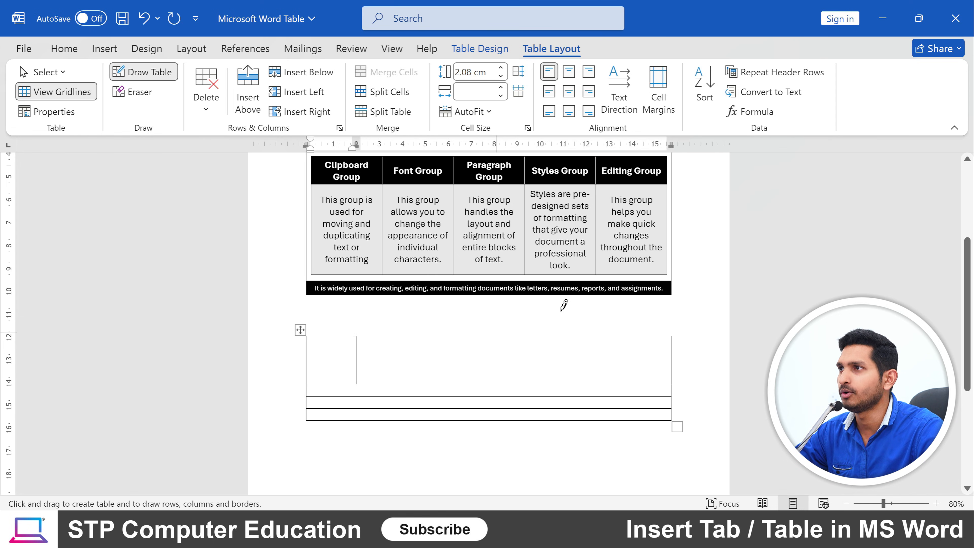
Compare the sample layout's header row with the new table's divided first row.
scroll(449, 283, "up", 3)
scroll(448, 291, "down", 4)
scroll(448, 291, "up", 3)
scroll(428, 370, "down", 2)
scroll(441, 344, "up", 1)
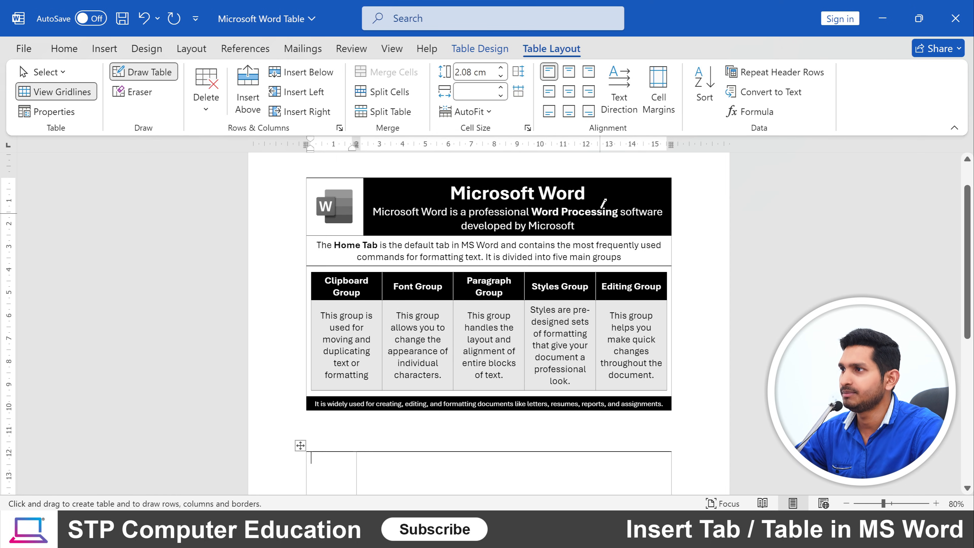
scroll(533, 357, "down", 3)
scroll(536, 363, "up", 3)
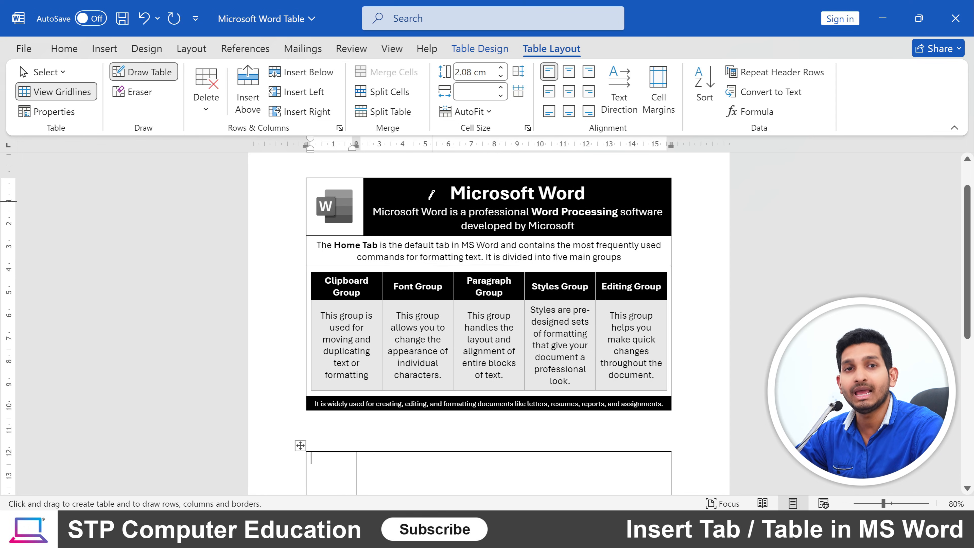
scroll(477, 318, "down", 3)
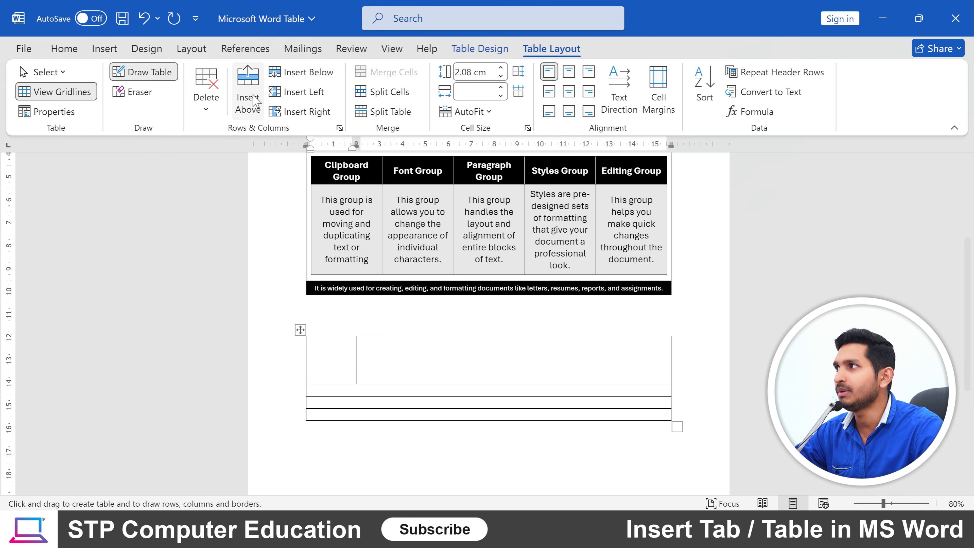
left_click(77, 50)
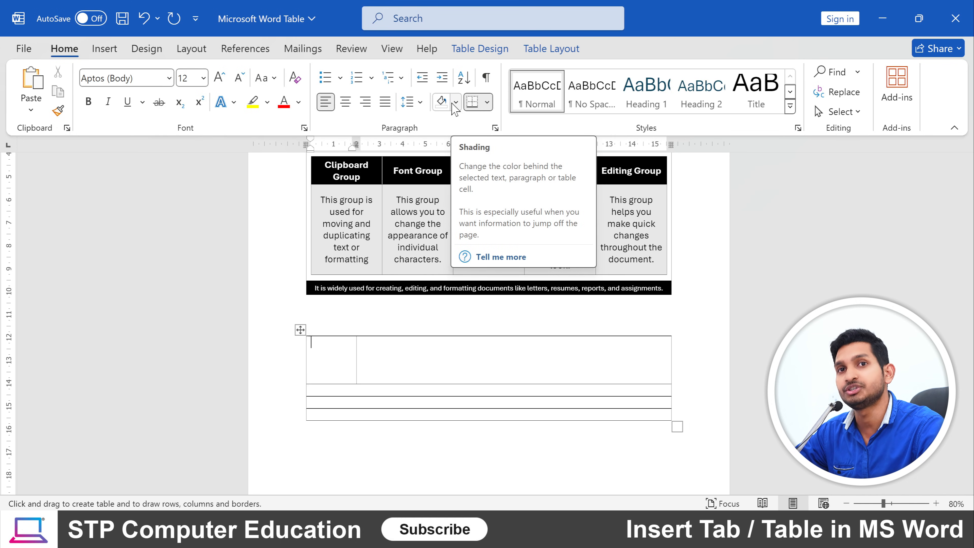
left_click(498, 50)
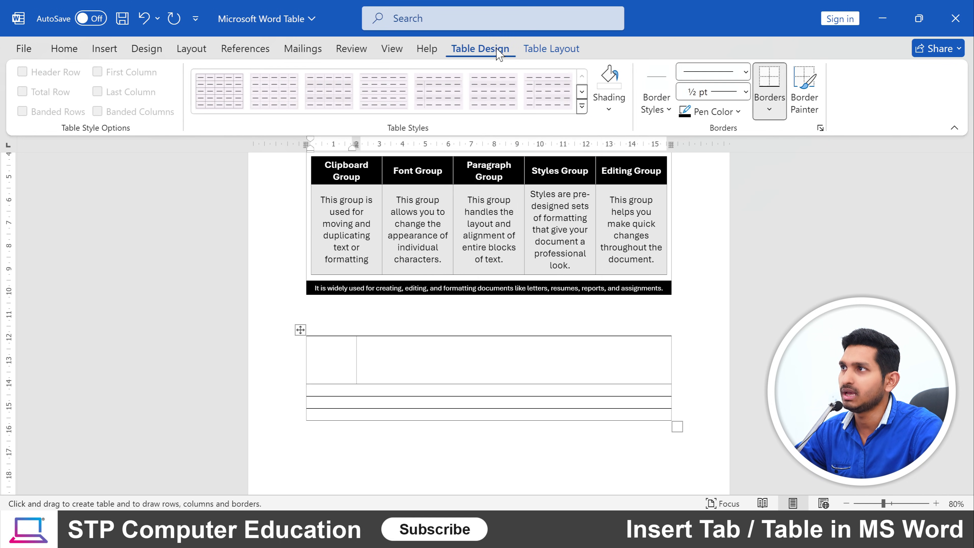
left_click(554, 48)
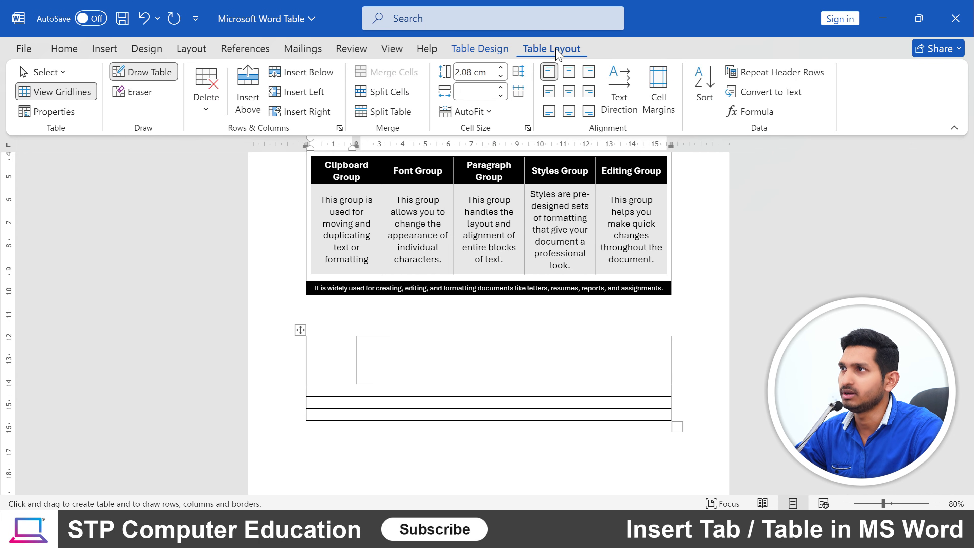
left_click(484, 49)
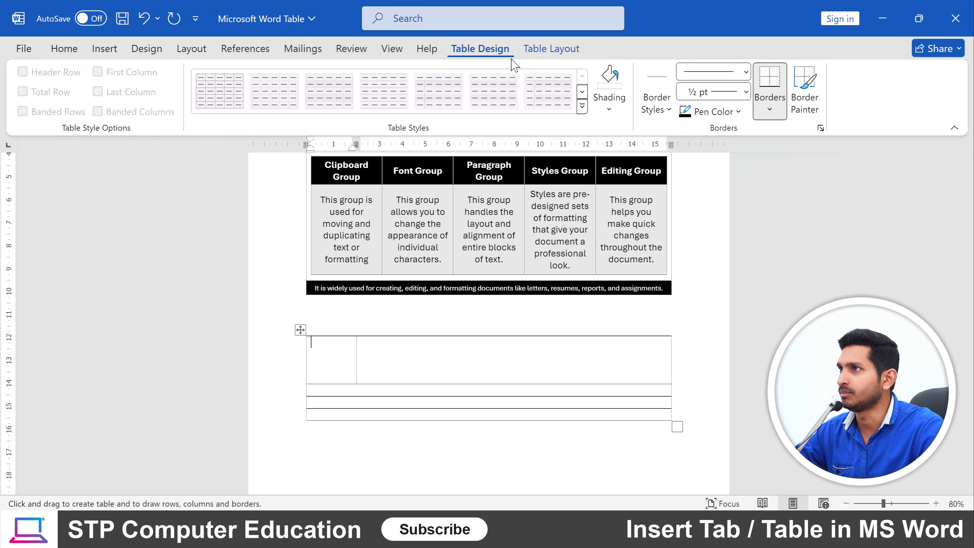
Turn off table drawing and shade the first row's second cell black.
left_click(551, 49)
left_click(129, 76)
left_click(383, 351)
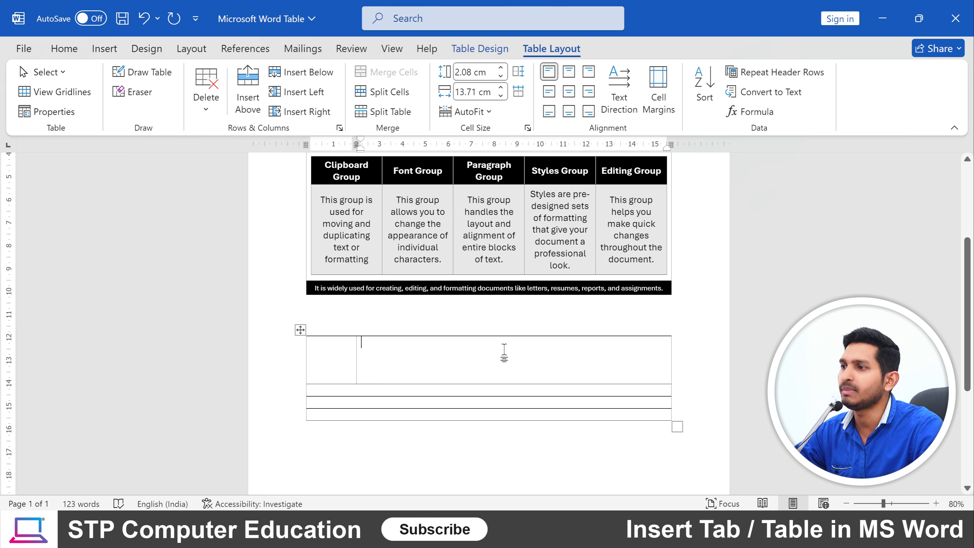
left_click(479, 50)
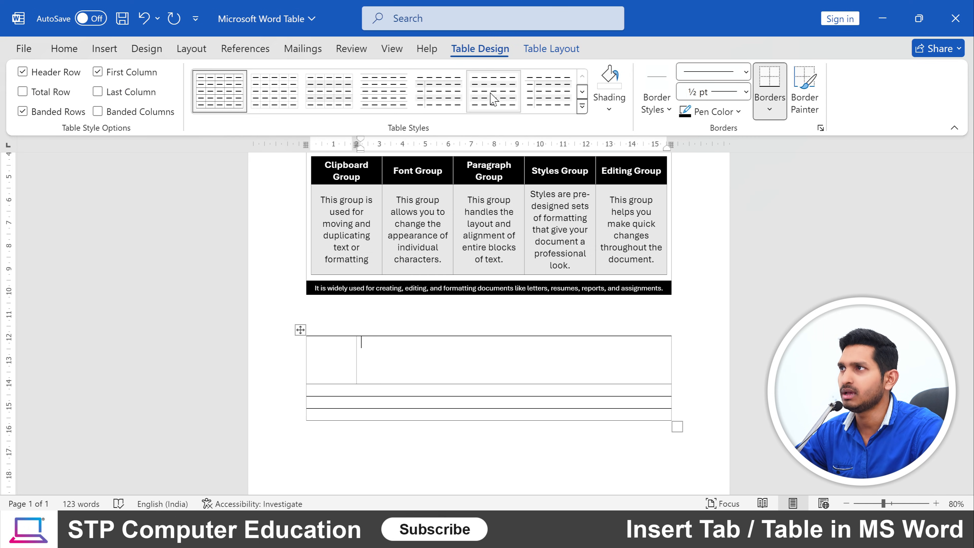
left_click(610, 109)
left_click(613, 151)
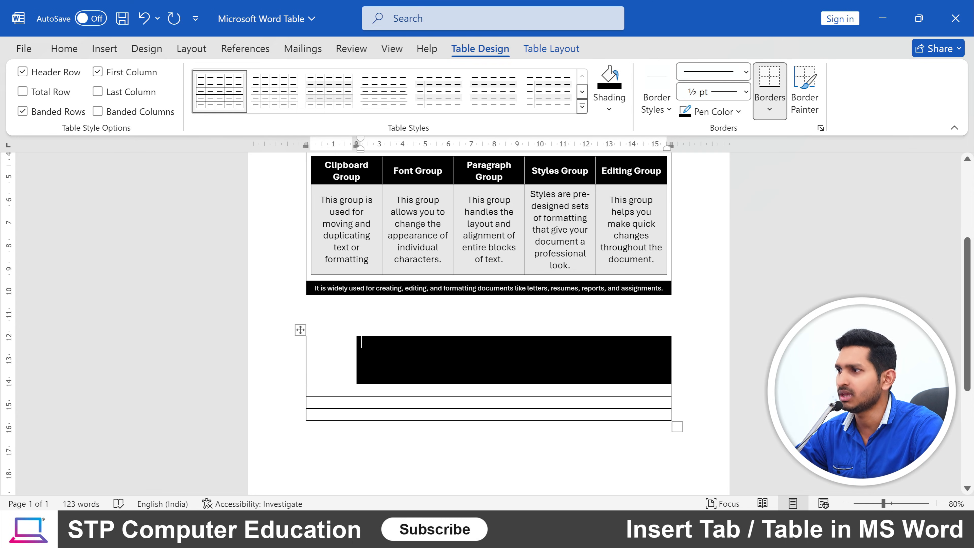
Check the sample's heading and enter "Microsoft Word" in the black cell.
scroll(424, 367, "up", 4)
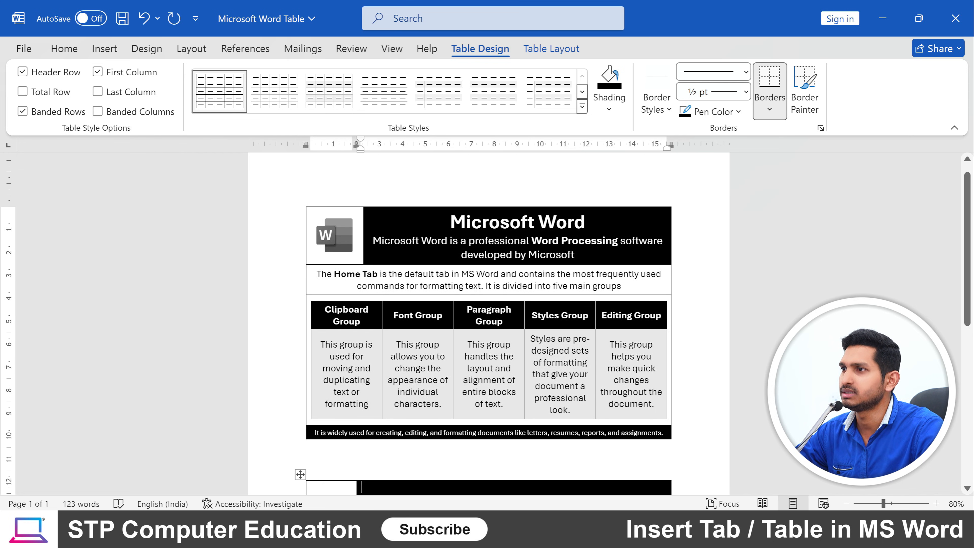
scroll(487, 344, "down", 5)
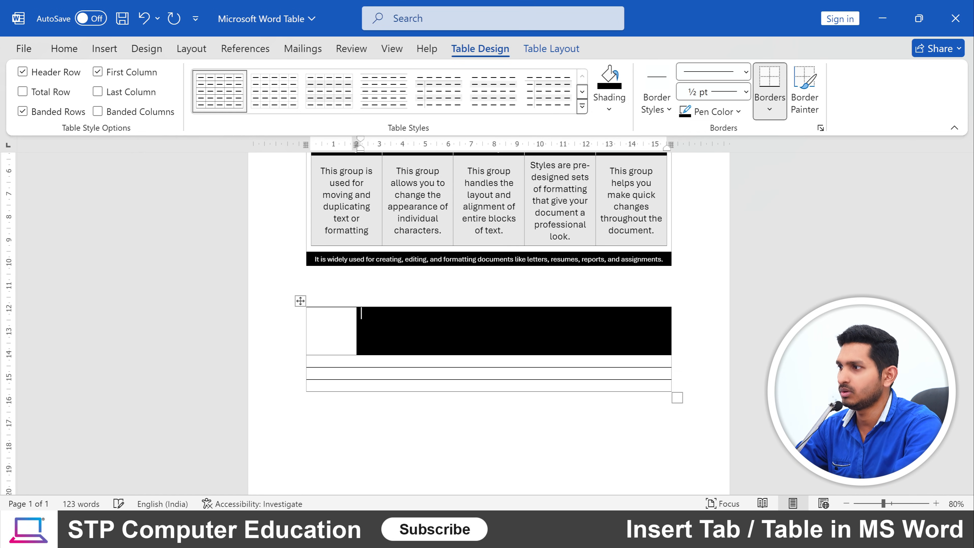
type("Mi")
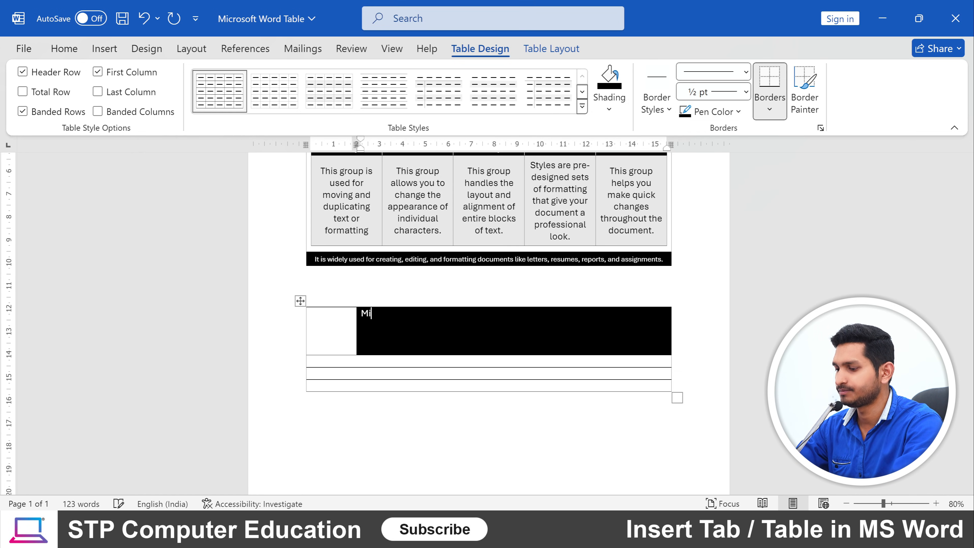
type("crosoft Word")
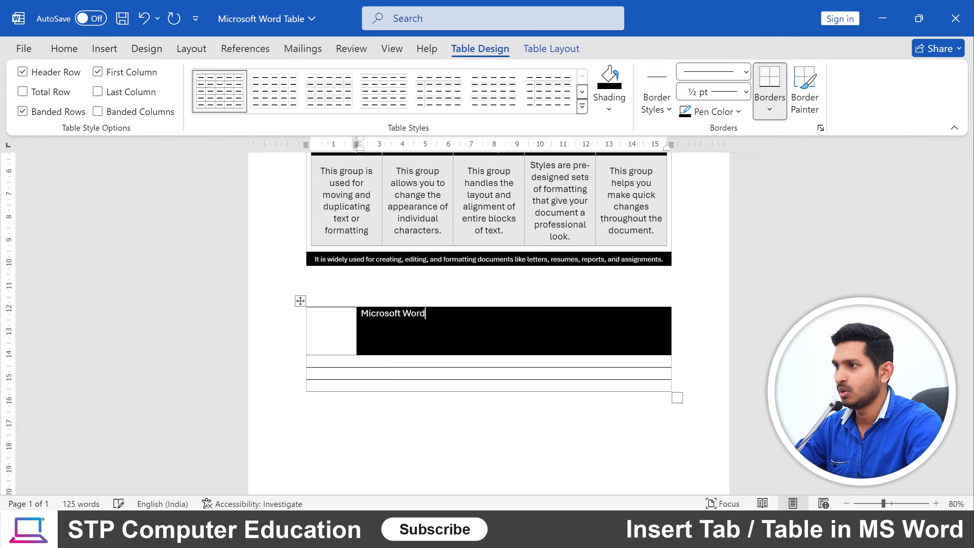
Center the "Microsoft Word" text in the black cell and increase its font size to 22.
scroll(441, 340, "up", 4)
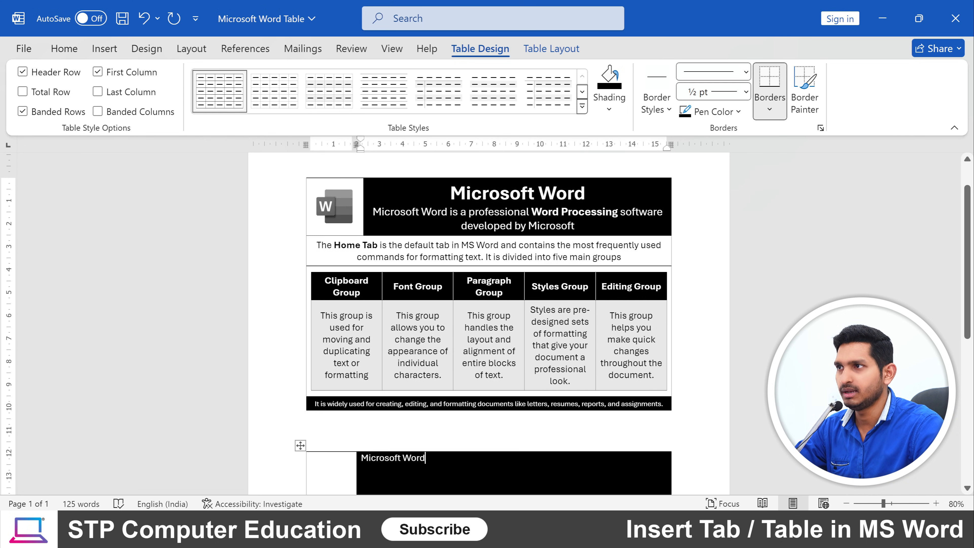
scroll(357, 314, "down", 3)
left_click(357, 313)
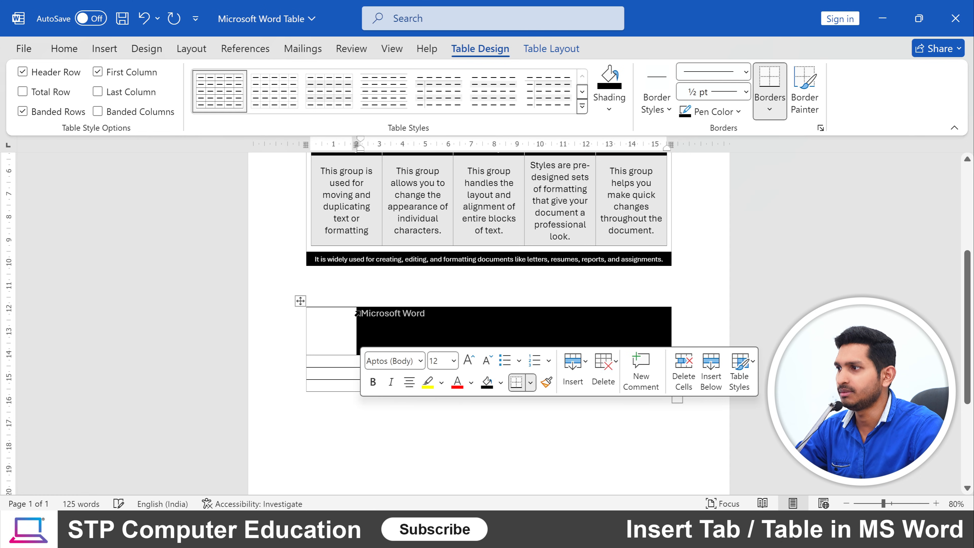
left_click(62, 49)
left_click(351, 105)
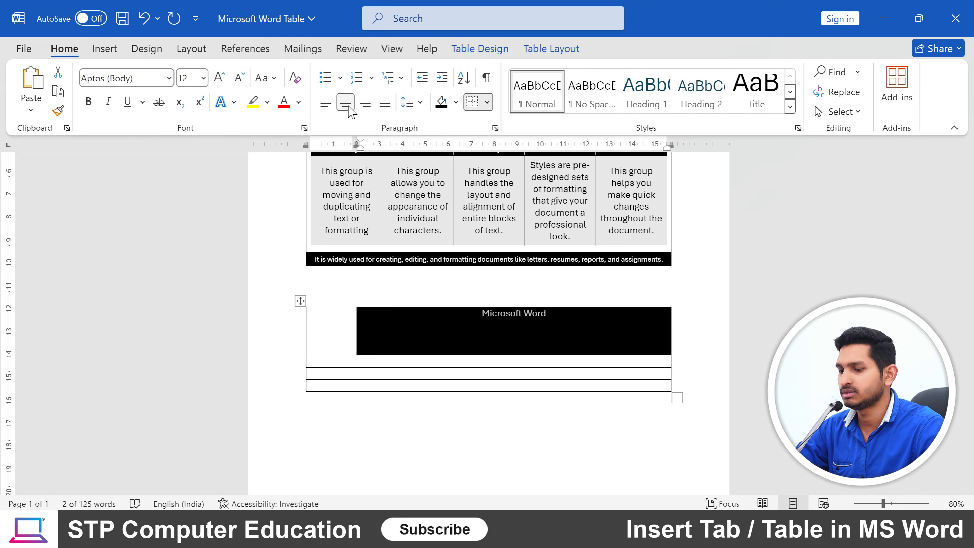
left_click(220, 78)
left_click(219, 78)
left_click(219, 78)
left_click(222, 79)
left_click(222, 79)
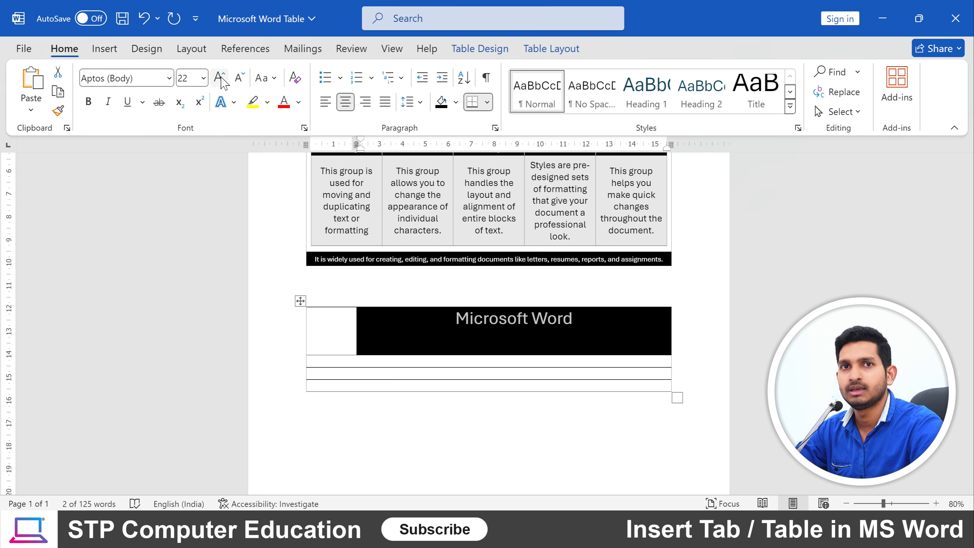
Try smaller and larger font sizes on the "Microsoft Word" heading in the black cell, returning it to 22.
left_click(528, 318)
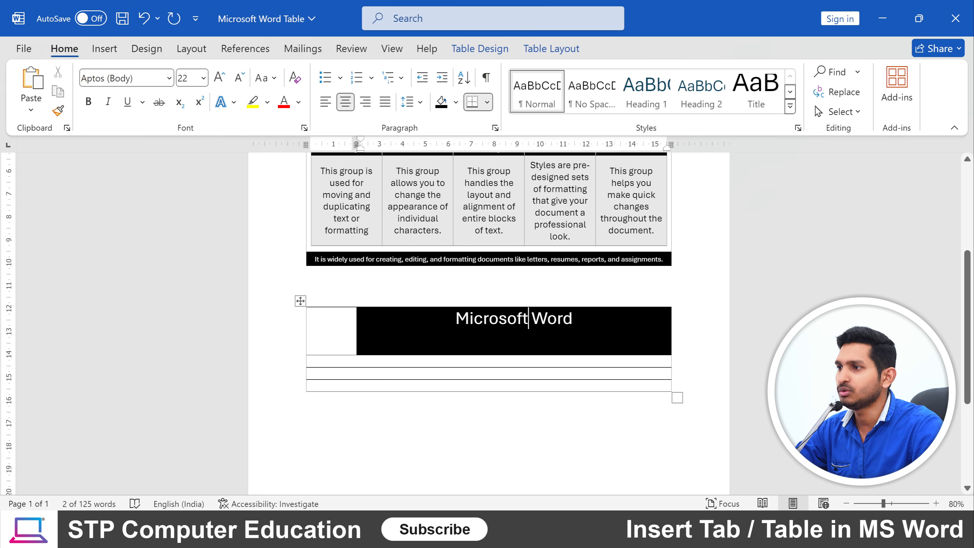
left_click_drag(456, 318, 572, 318)
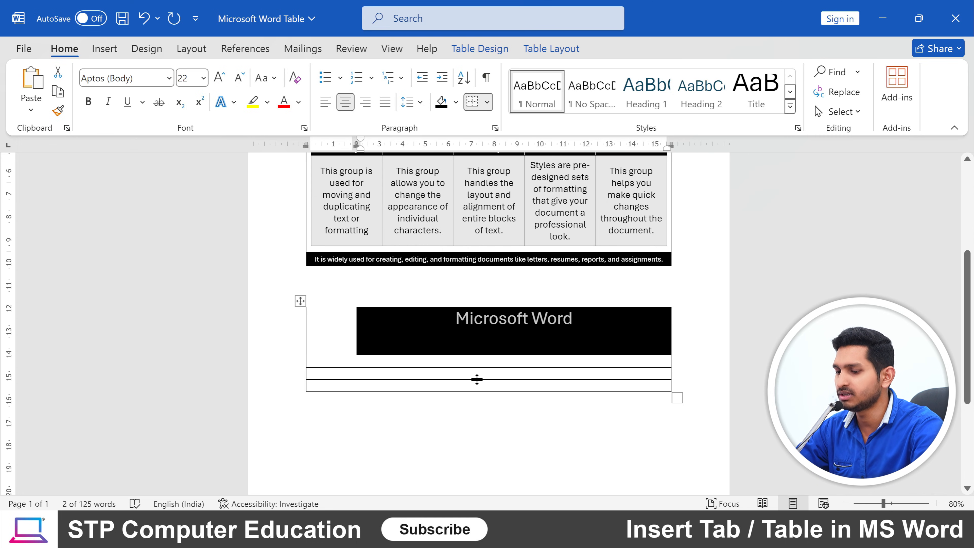
key("ctrl+shift+comma")
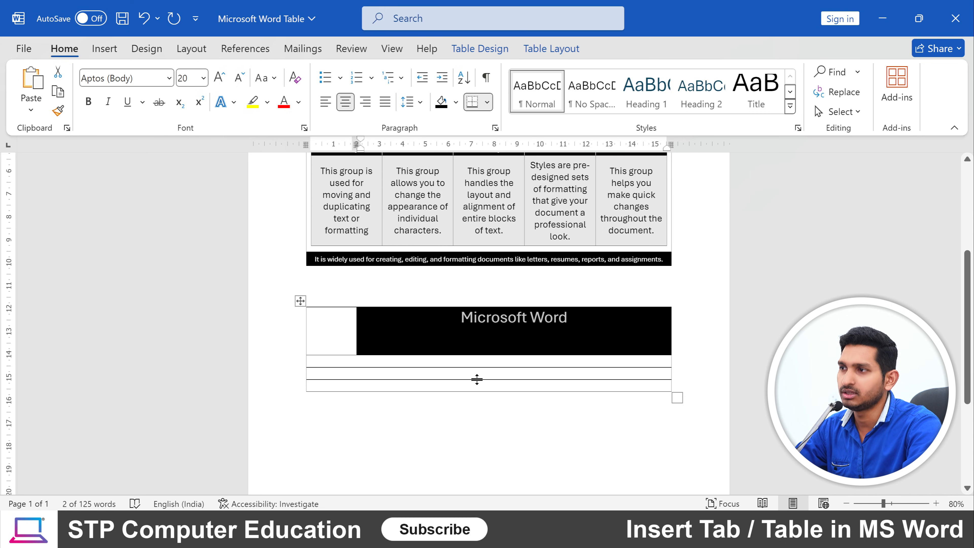
key("ctrl+shift+comma")
key("ctrl+shift+period")
key("ctrl+shift+period")
key("ctrl+shift+period")
key("ctrl+shift+comma")
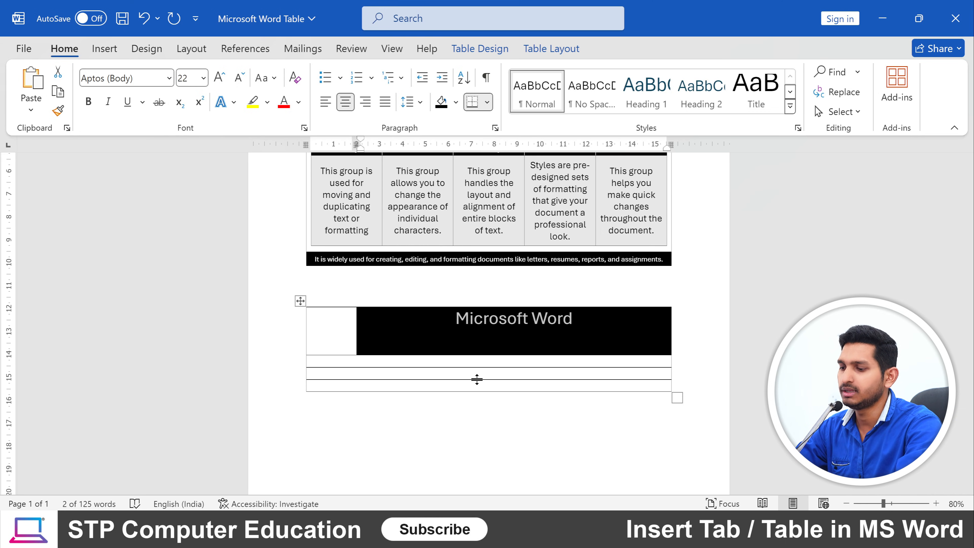
Make the "Microsoft Word" heading in the black cell bold and set its font size to 24.
key("ctrl+b")
scroll(516, 332, "up", 4)
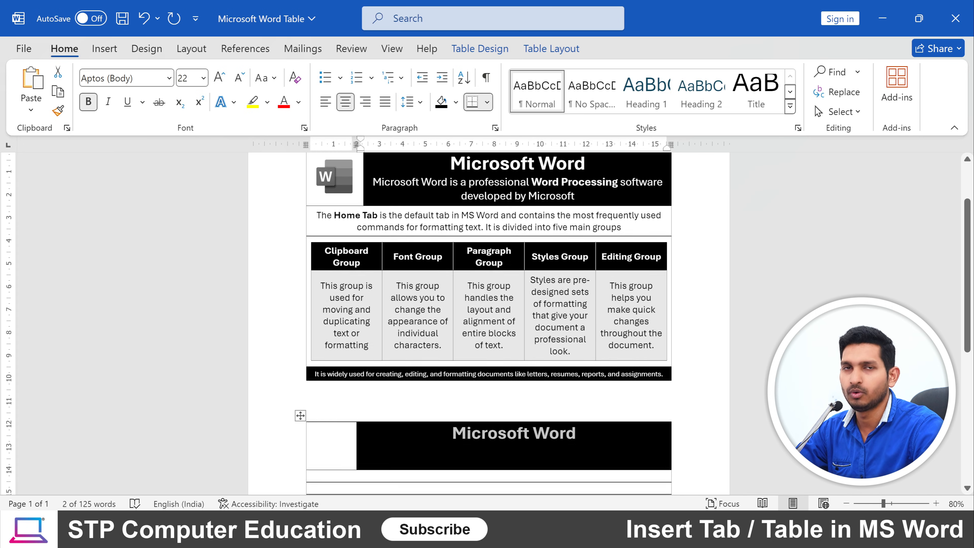
scroll(489, 323, "down", 4)
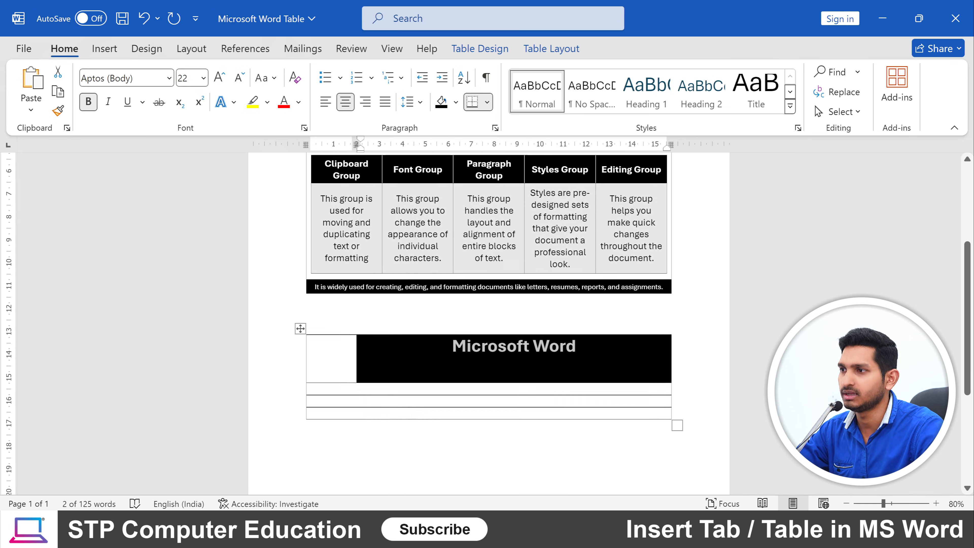
key("ctrl+shift+period")
left_click(514, 336)
left_click_drag(463, 319, 582, 322)
left_click(583, 334)
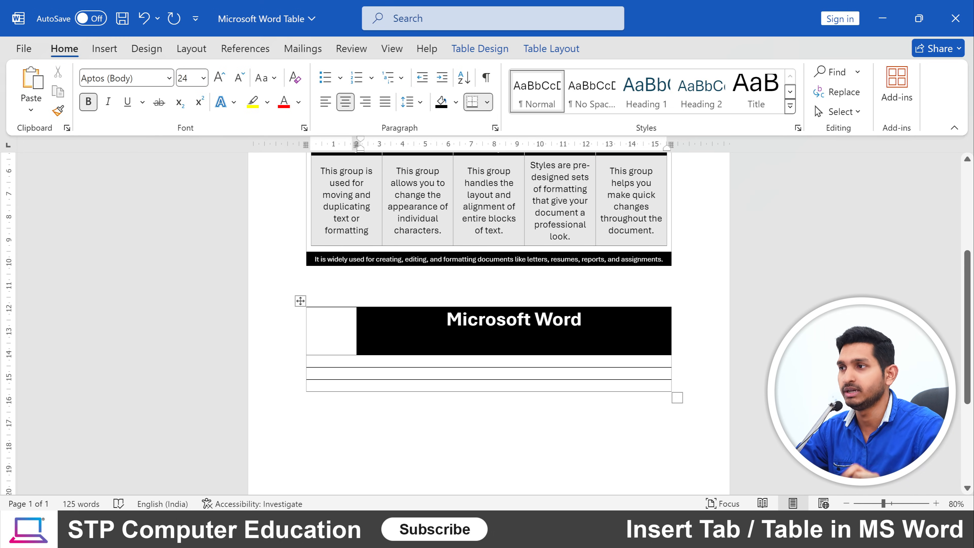
Align the "Microsoft Word" heading to the top left of its black cell.
left_click(494, 334)
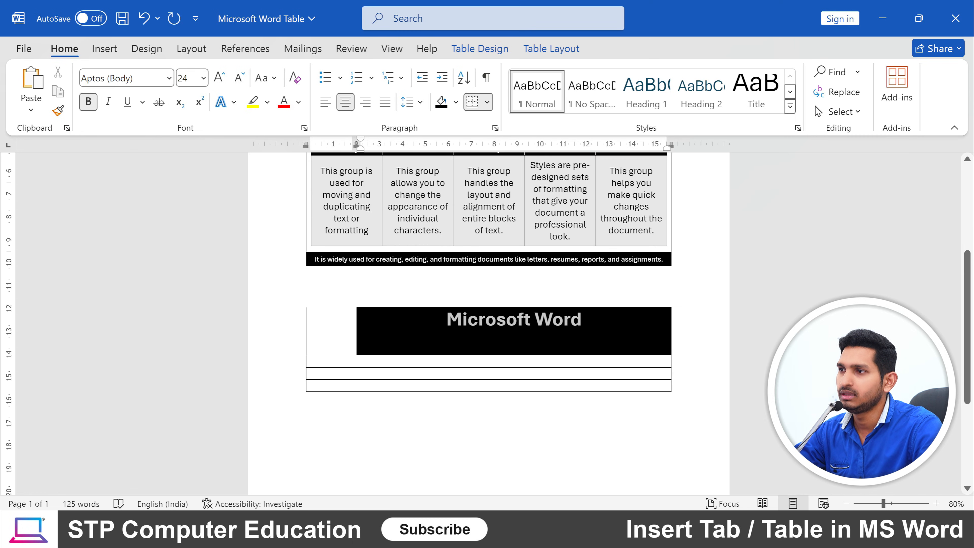
double_click(515, 317)
left_click(496, 319)
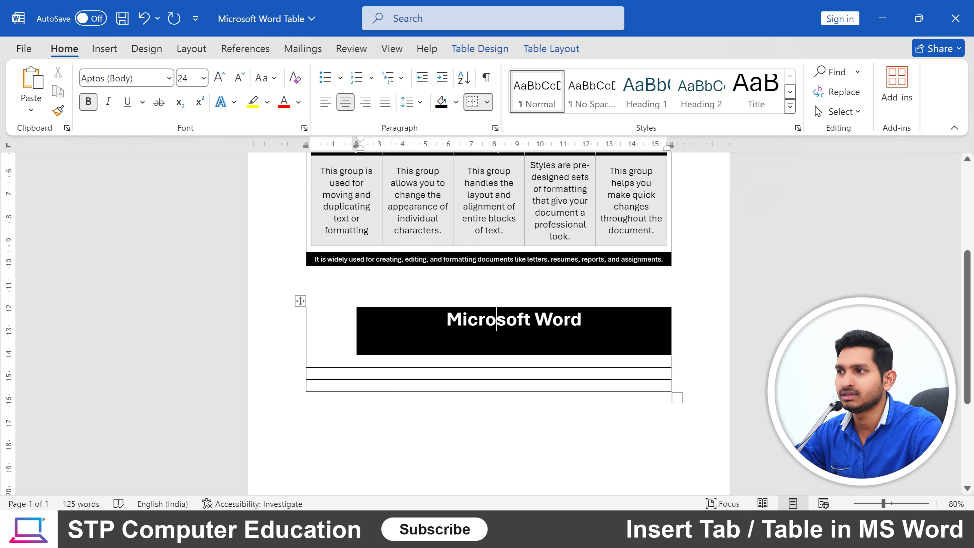
left_click_drag(446, 319, 576, 335)
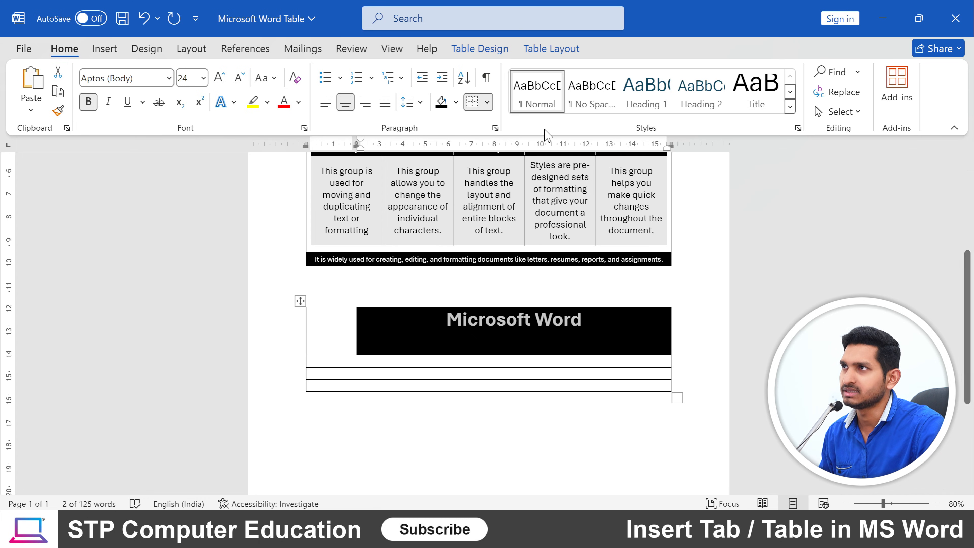
left_click(549, 49)
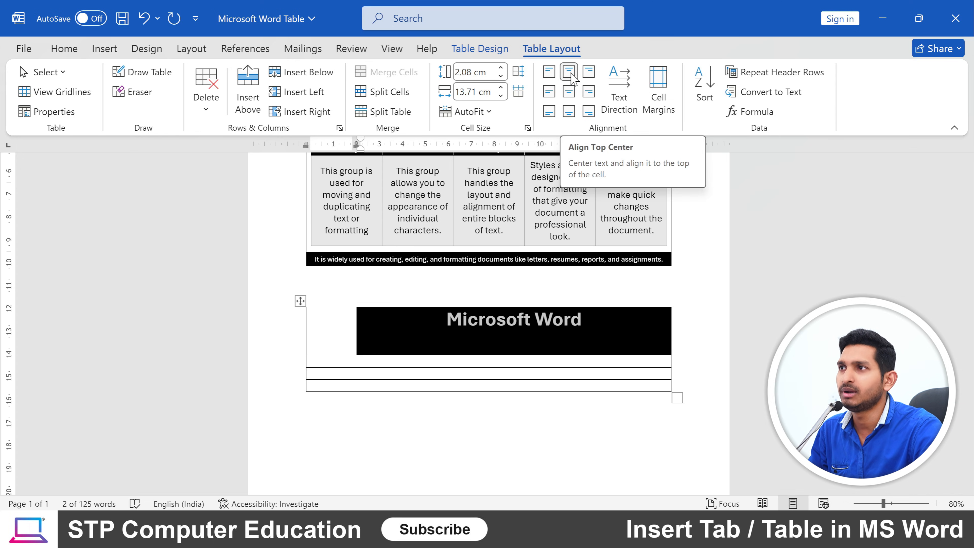
left_click(550, 73)
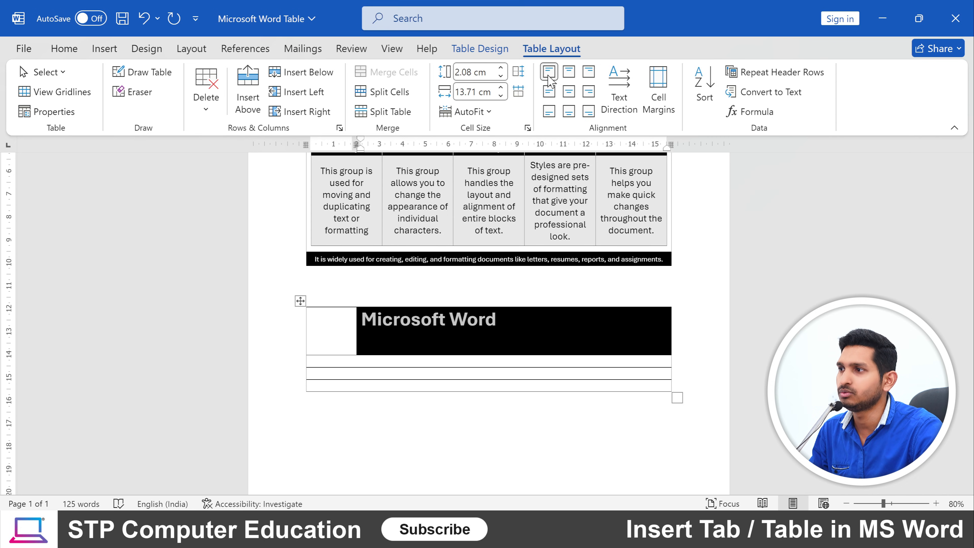
Try the remaining cell alignments on the "Microsoft Word" heading, finishing with it centered both ways in the black cell.
left_click(590, 72)
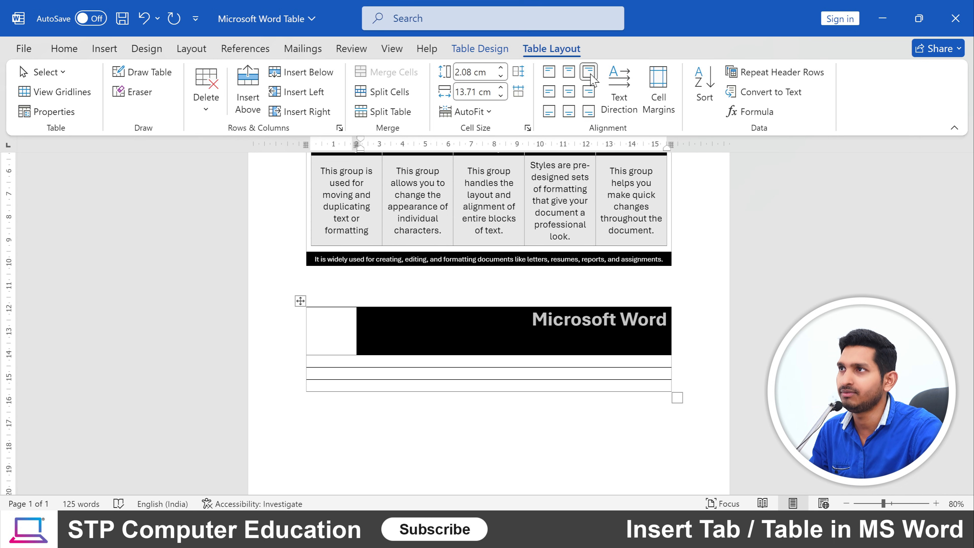
left_click(570, 95)
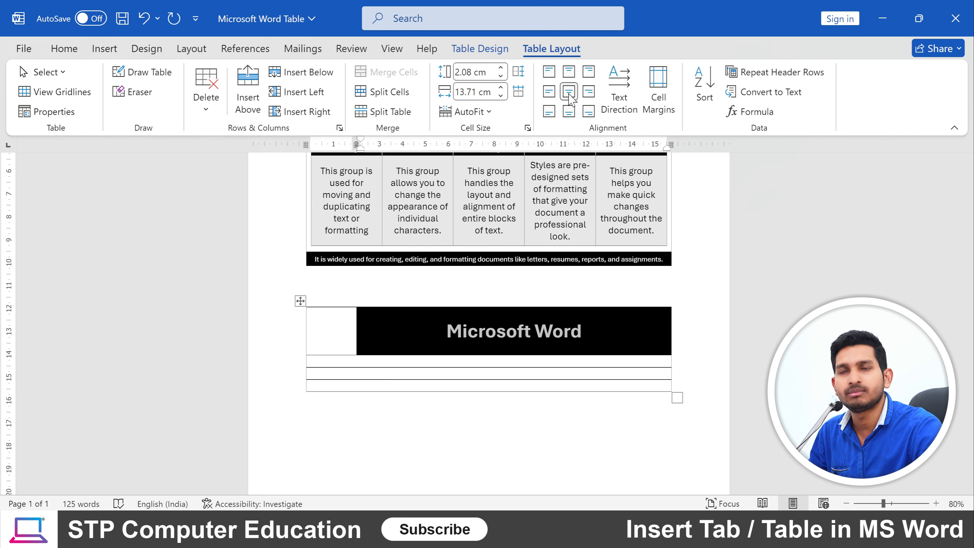
left_click(549, 91)
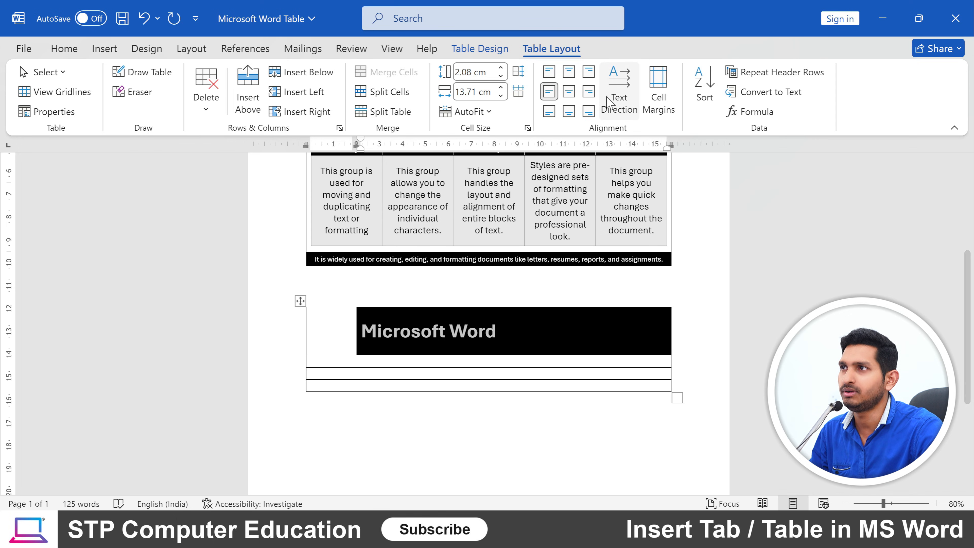
left_click(588, 92)
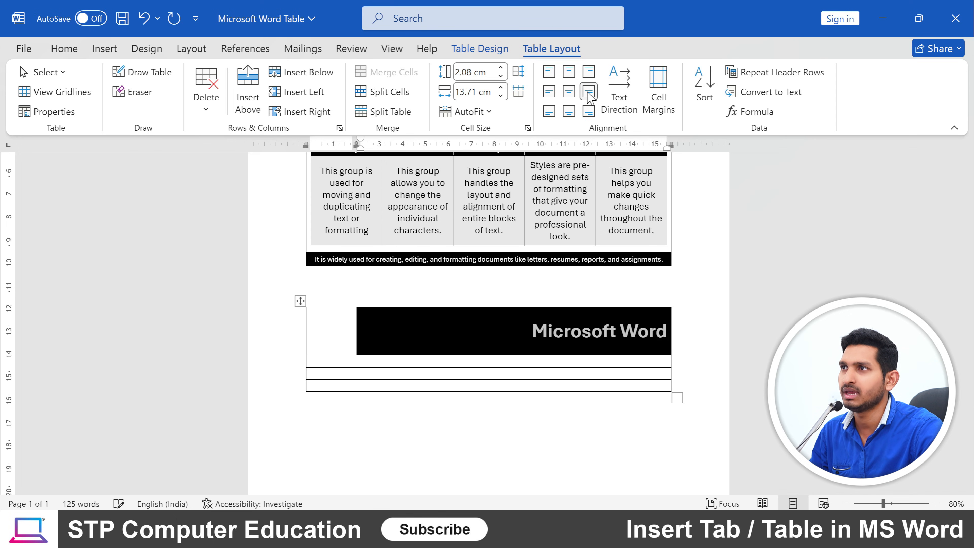
left_click(568, 111)
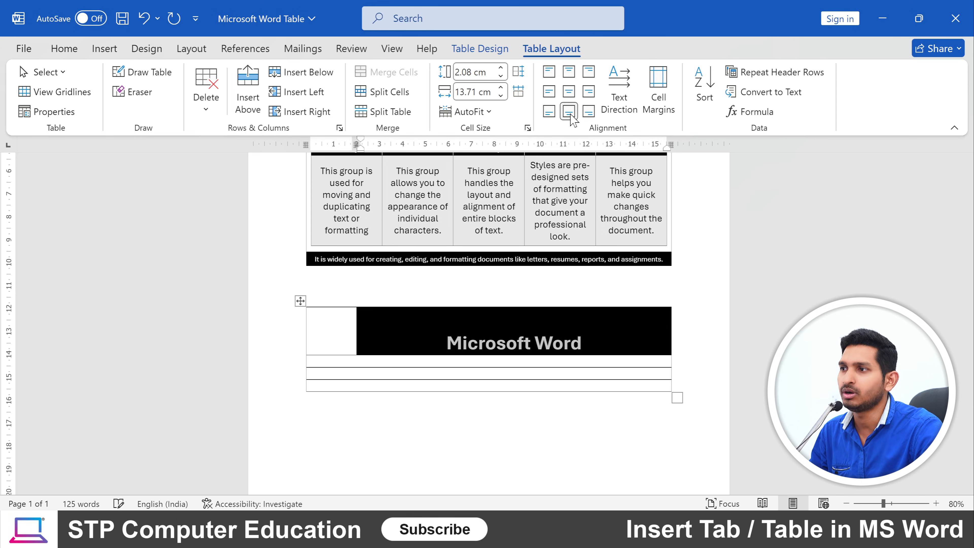
left_click(549, 112)
left_click(589, 112)
left_click(569, 92)
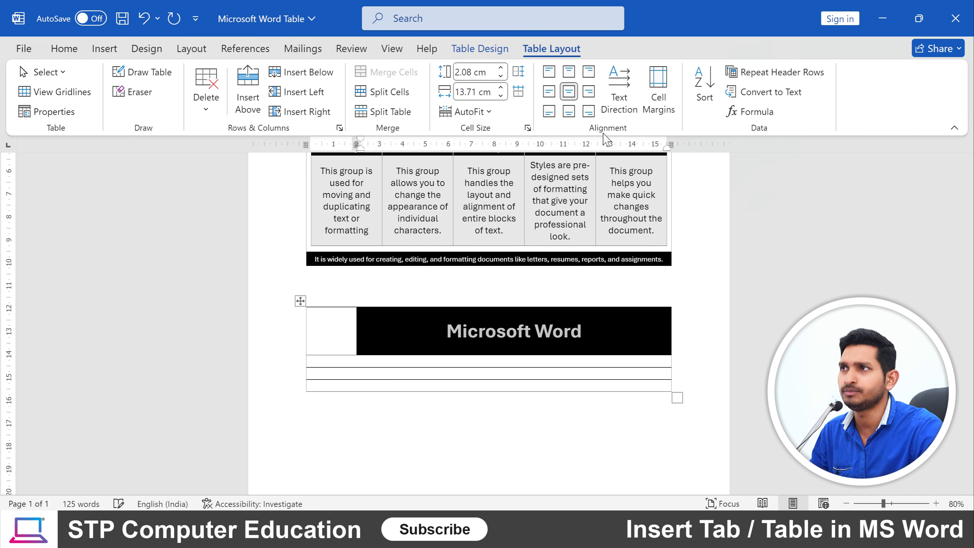
Cycle the heading's text direction back to horizontal, and try top-center alignment before centering it in the cell again.
left_click(624, 98)
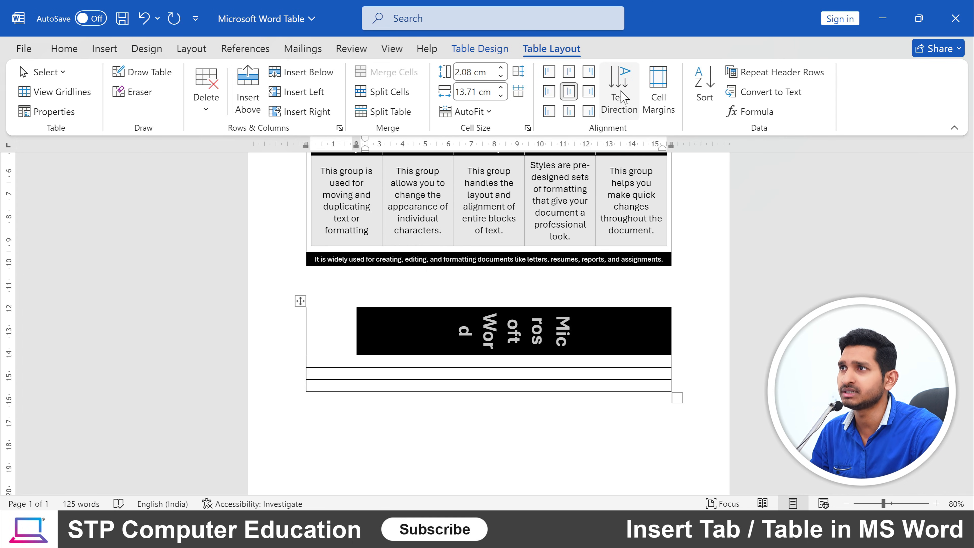
left_click(624, 98)
left_click(624, 98)
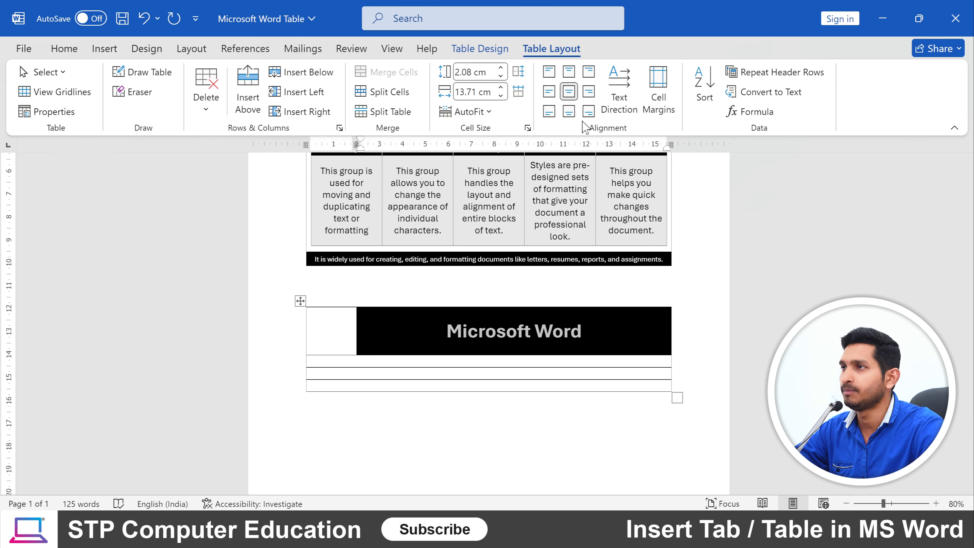
left_click(569, 71)
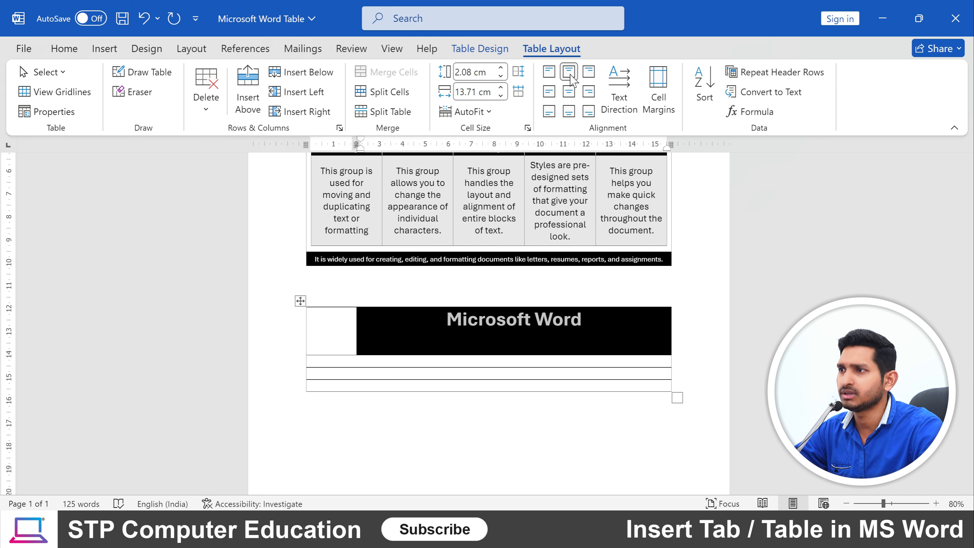
left_click(569, 92)
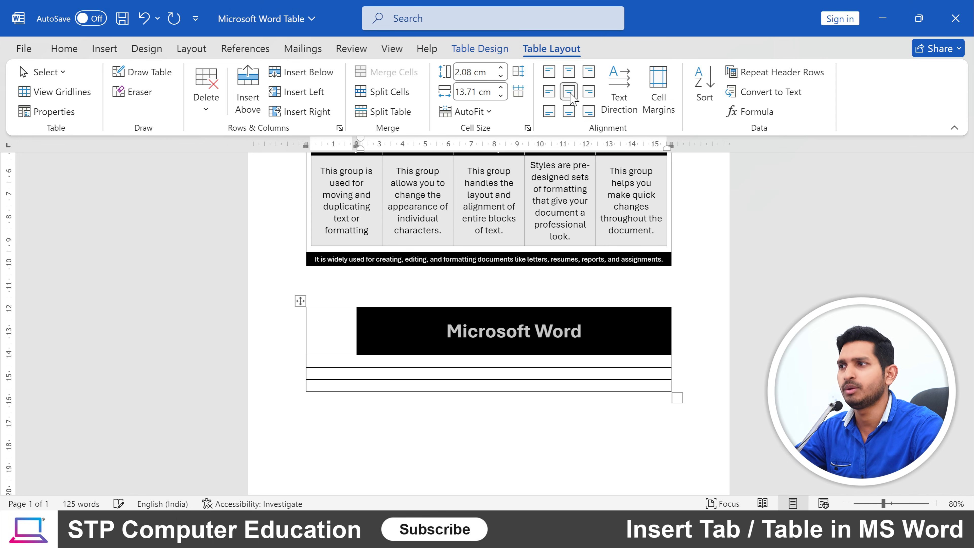
Copy the "Microsoft Word is a professional Word Processing software developed by Microsoft" description from the sample table onto a new line below the heading.
left_click(600, 342)
key("Return")
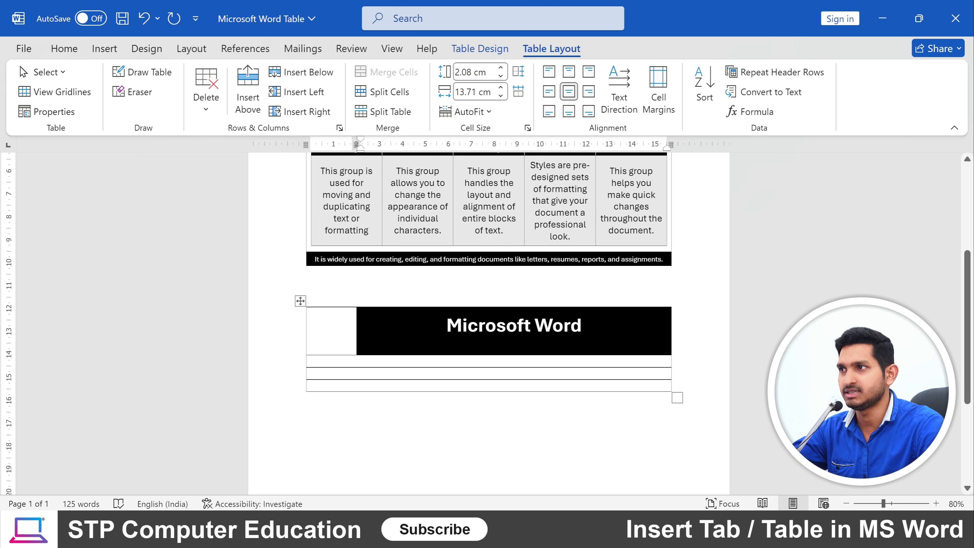
scroll(349, 226, "up", 5)
left_click_drag(372, 212, 565, 233)
key("ctrl+c")
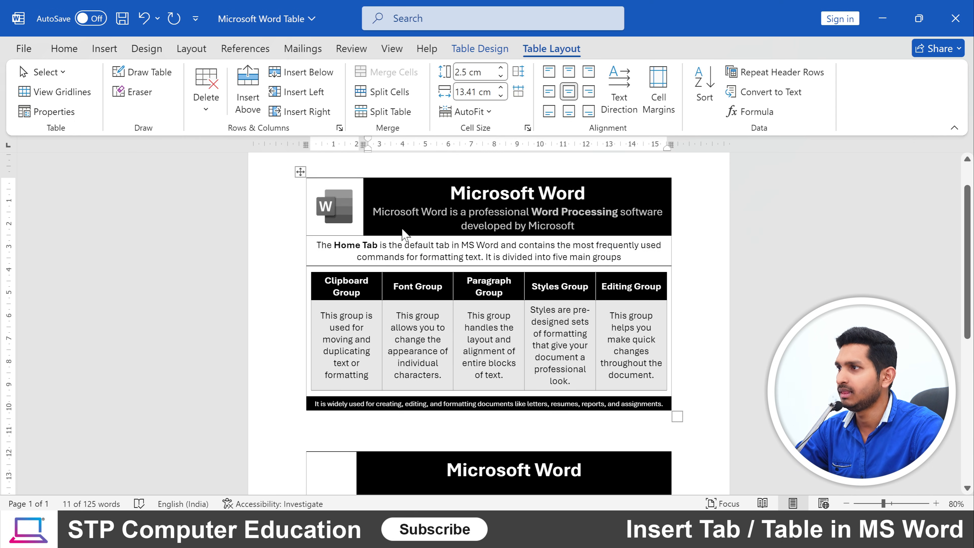
left_click(423, 212)
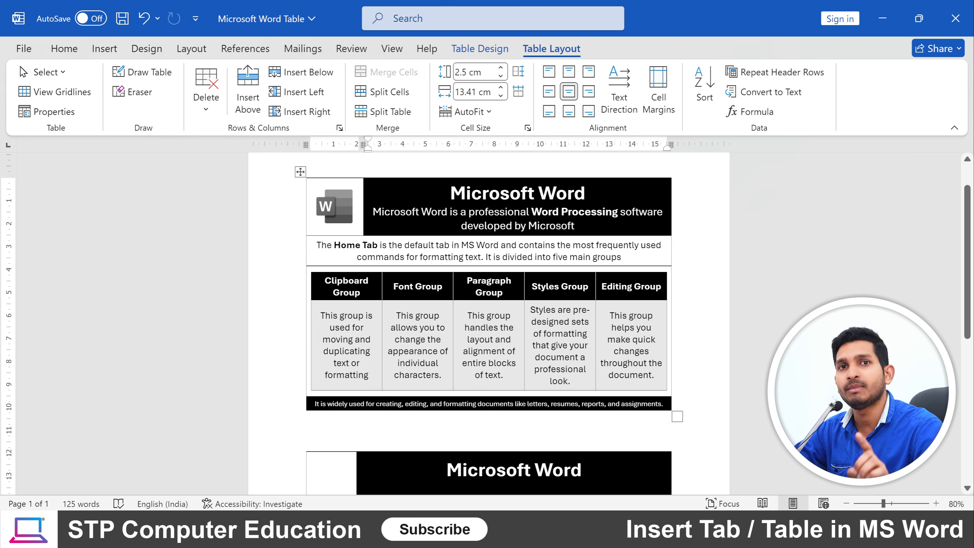
scroll(488, 322, "down", 3)
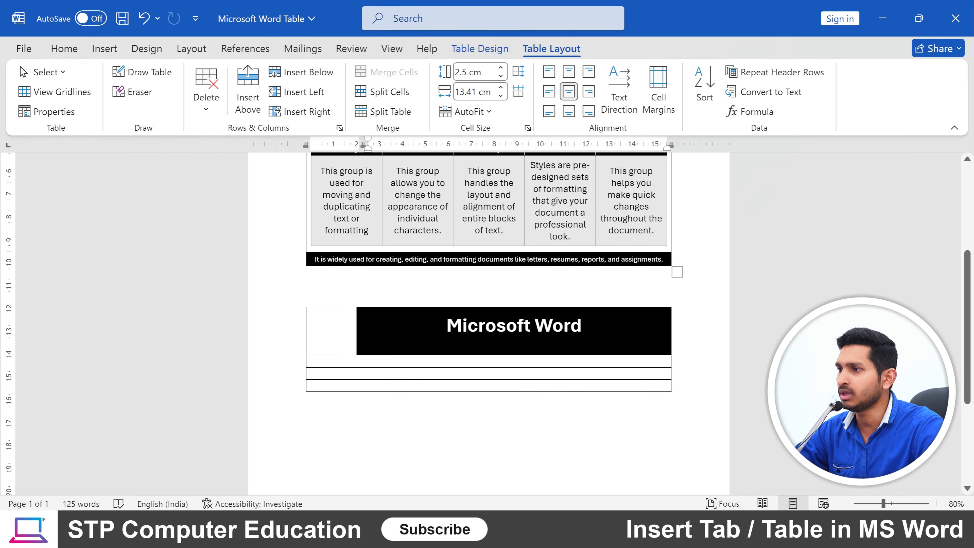
left_click(514, 343)
key("ctrl+v")
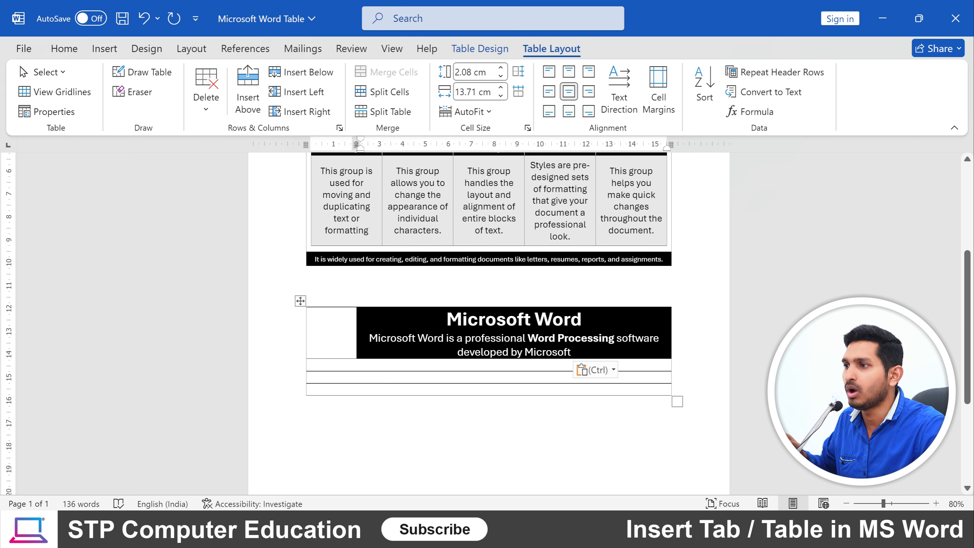
triple_click(514, 319)
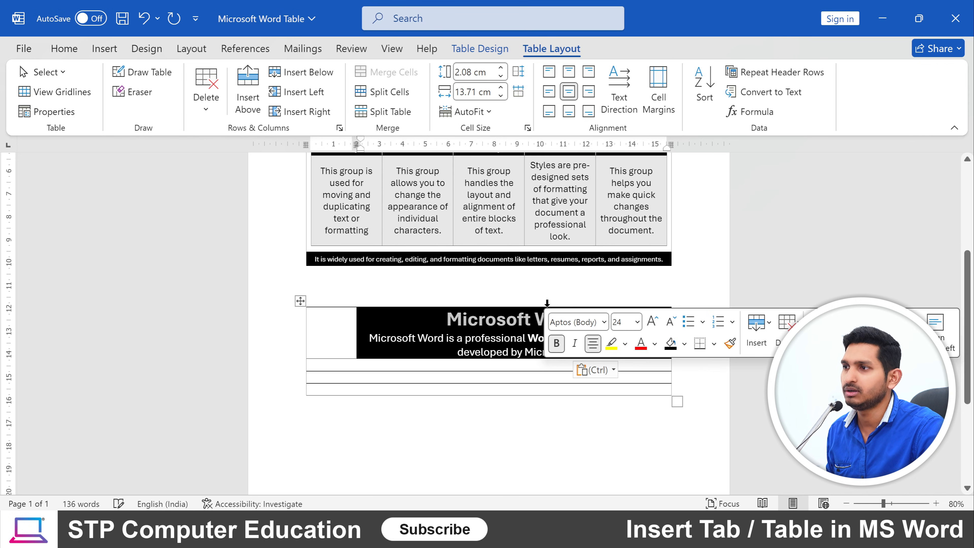
left_click(508, 335)
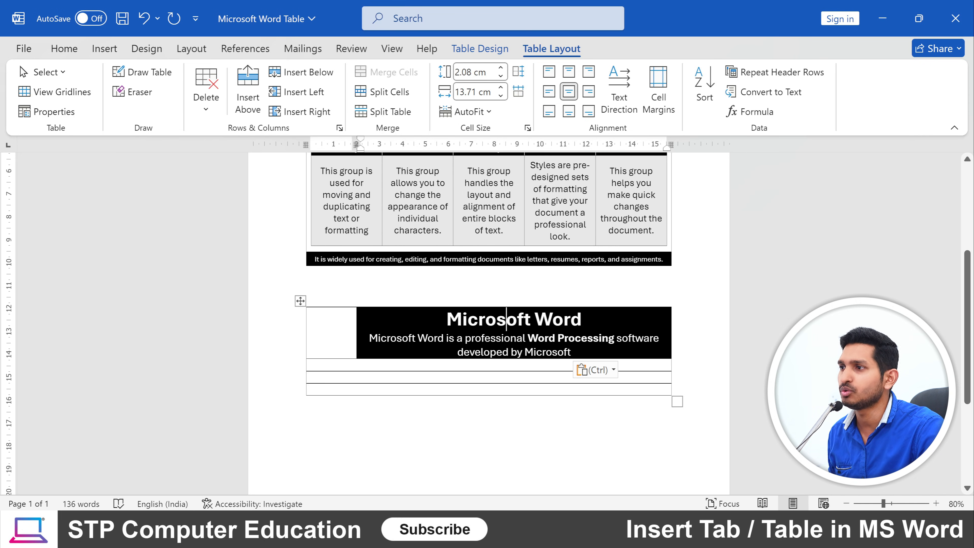
right_click(569, 342)
key("ctrl+v")
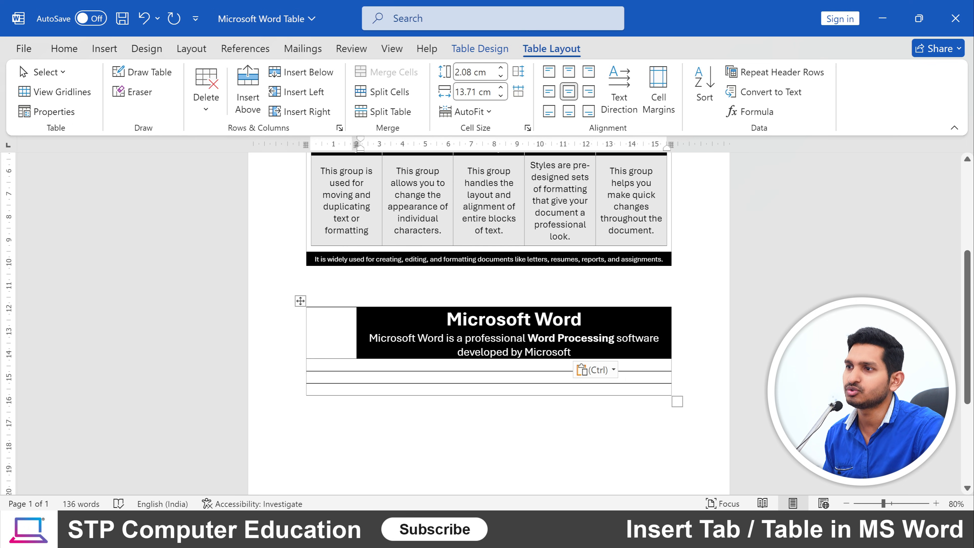
Set the height of the new table's heading row to 2.7 cm.
scroll(487, 322, "up", 4)
scroll(487, 322, "down", 5)
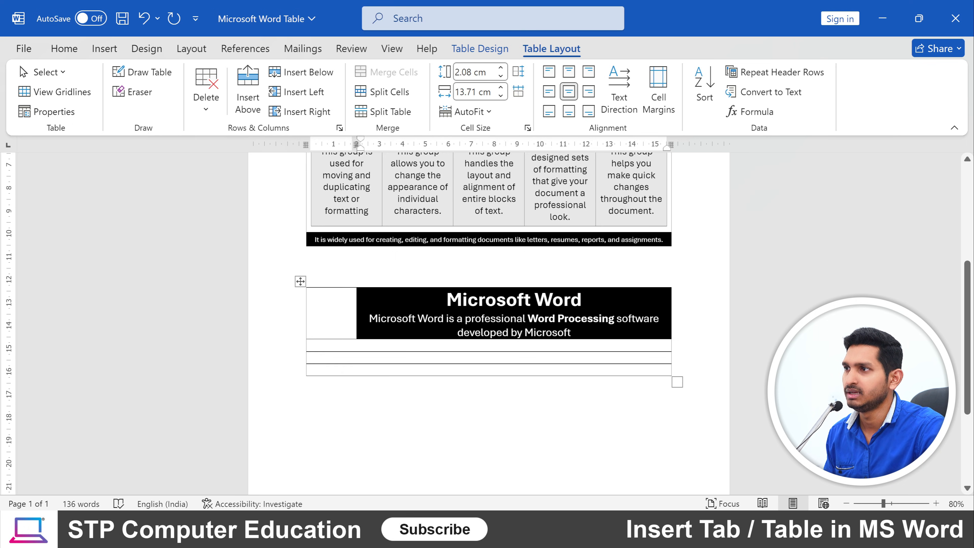
left_click(500, 68)
left_click(501, 68)
left_click(501, 68)
left_click(500, 68)
left_click(500, 68)
left_click(501, 68)
left_click(500, 68)
left_click(500, 68)
left_click(500, 68)
left_click(501, 68)
left_click(502, 69)
left_click(502, 69)
left_click(502, 69)
left_click(502, 69)
left_click(502, 69)
left_click(502, 69)
left_click(502, 69)
left_click(502, 69)
left_click(500, 76)
left_click(500, 76)
left_click(501, 76)
left_click(501, 75)
left_click(501, 75)
left_click(501, 75)
left_click(500, 76)
left_click(501, 76)
left_click(501, 76)
left_click(500, 76)
left_click(500, 75)
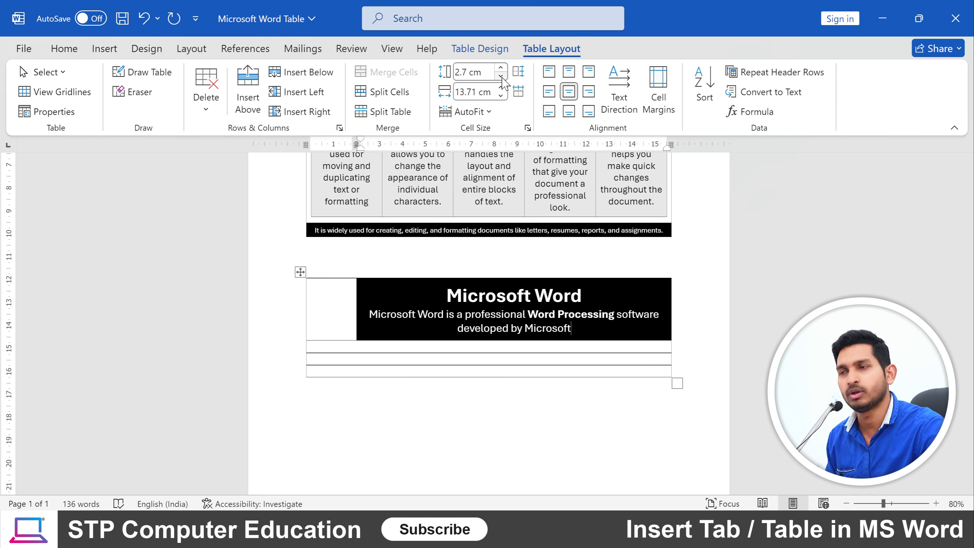
Widen the empty first cell of the heading row, narrowing the black cell to about 13.16 cm.
left_click_drag(355, 300, 369, 300)
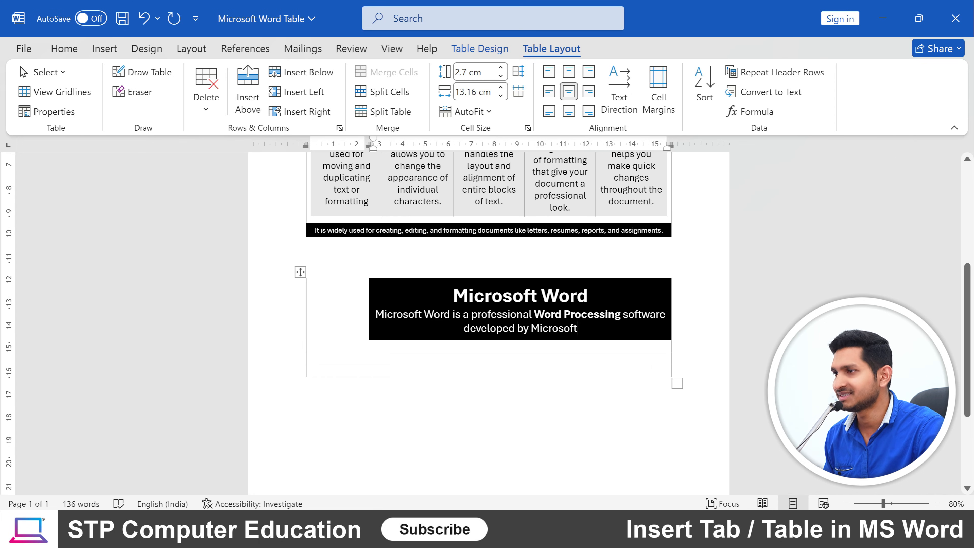
scroll(337, 307, "up", 5)
scroll(337, 307, "down", 3)
scroll(338, 307, "down", 1)
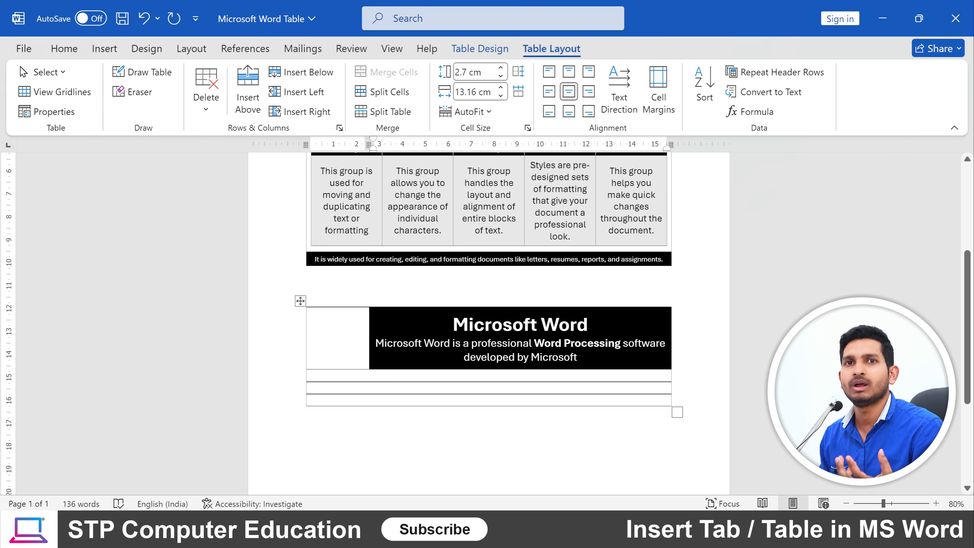
Insert the picture _Microsoft_Office_Word_Logo_512px from the App Icons folder on drive D.
left_click(104, 48)
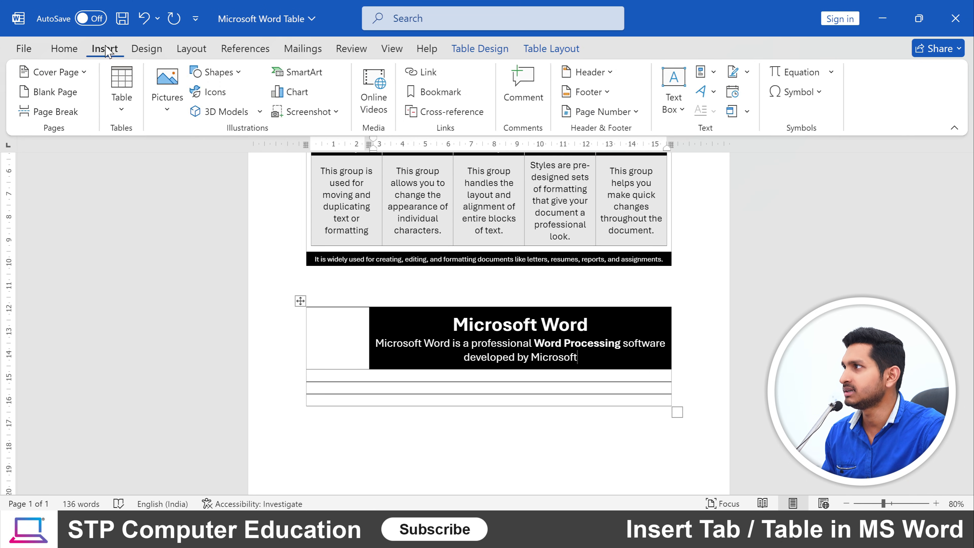
left_click(173, 100)
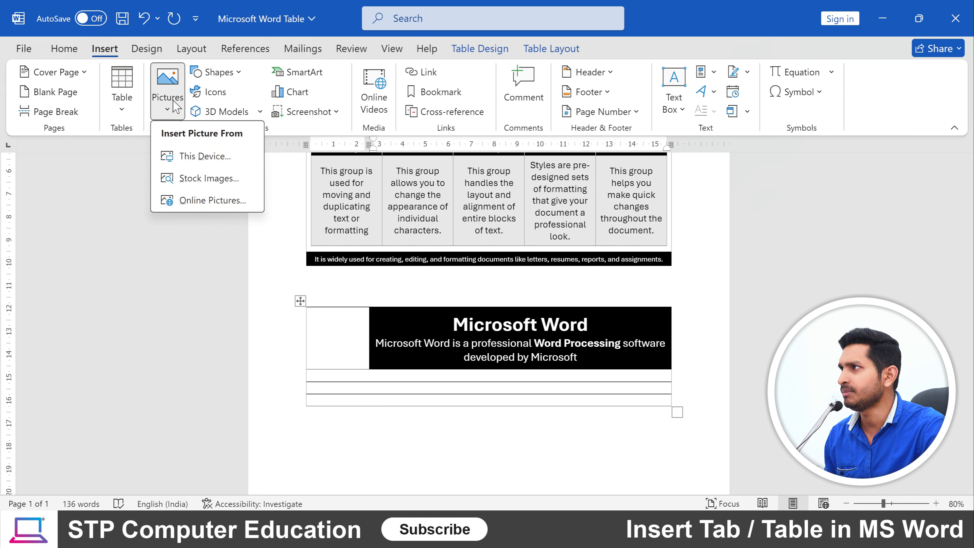
left_click(207, 164)
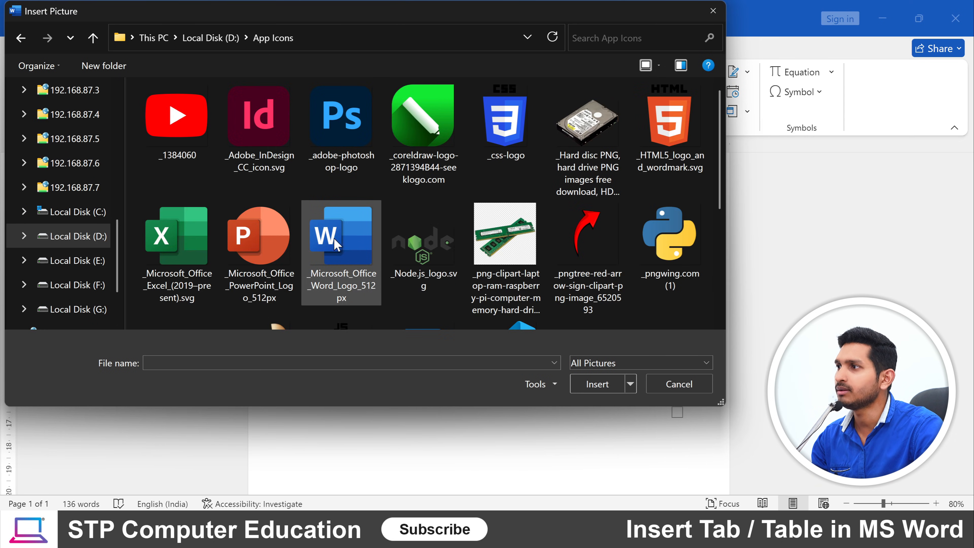
left_click(341, 244)
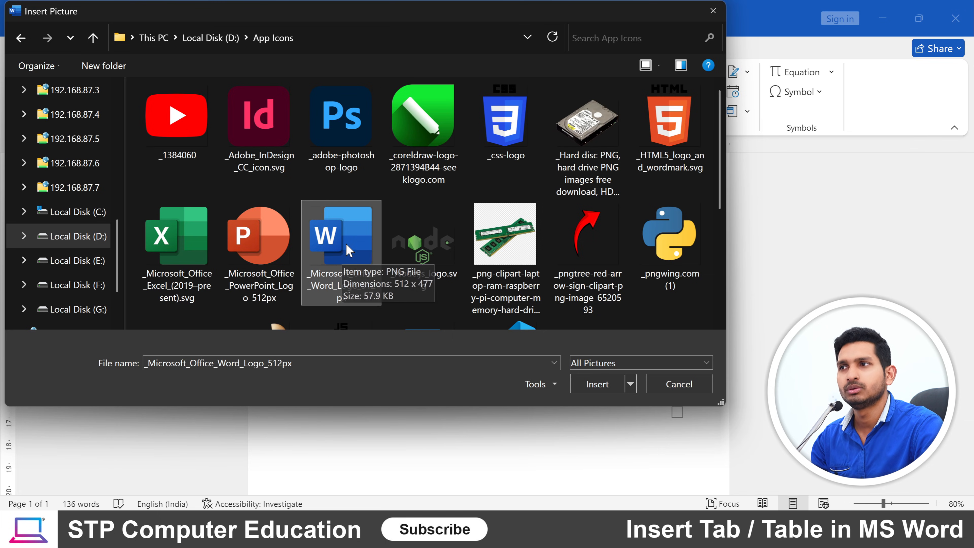
left_click(597, 385)
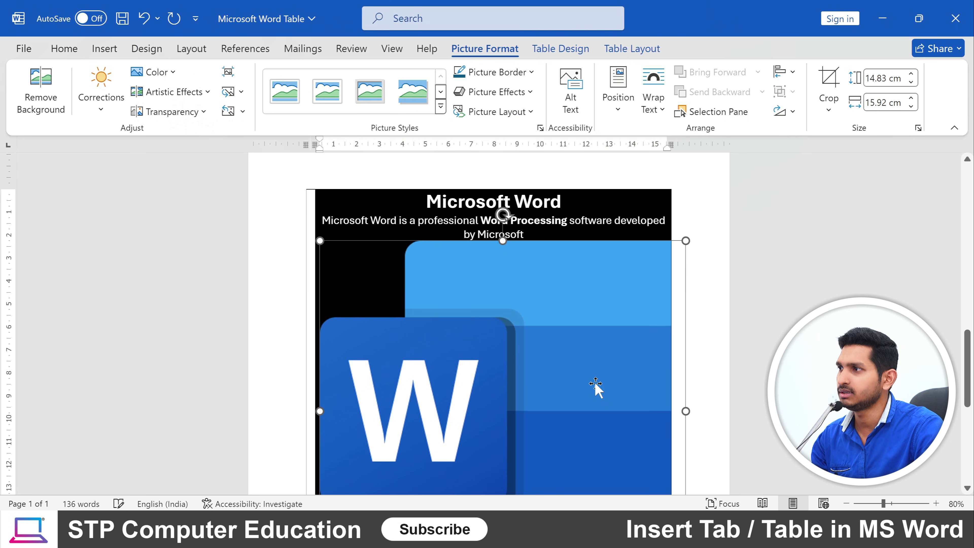
Set the Word logo picture's text wrapping to In Front of Text.
scroll(529, 315, "down", 4)
scroll(537, 320, "up", 3)
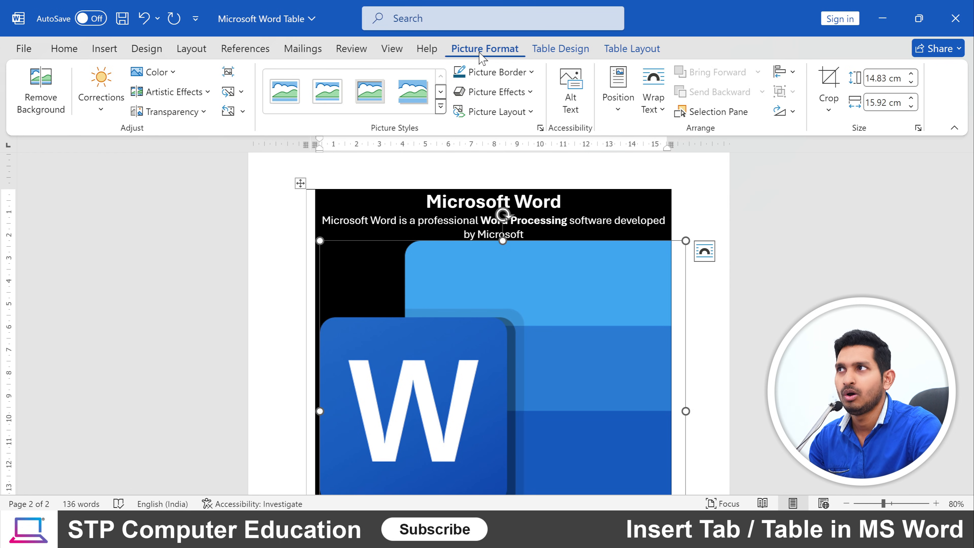
left_click(663, 111)
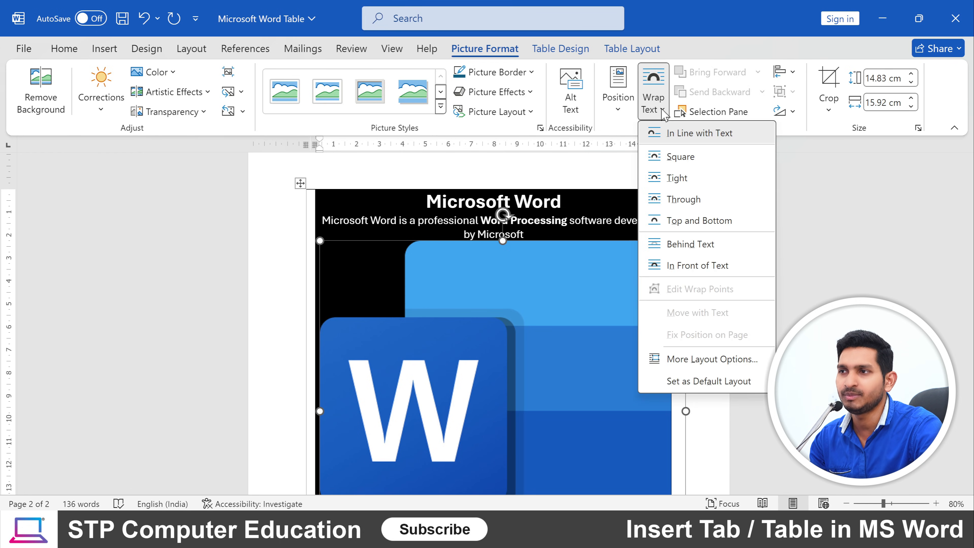
left_click(679, 266)
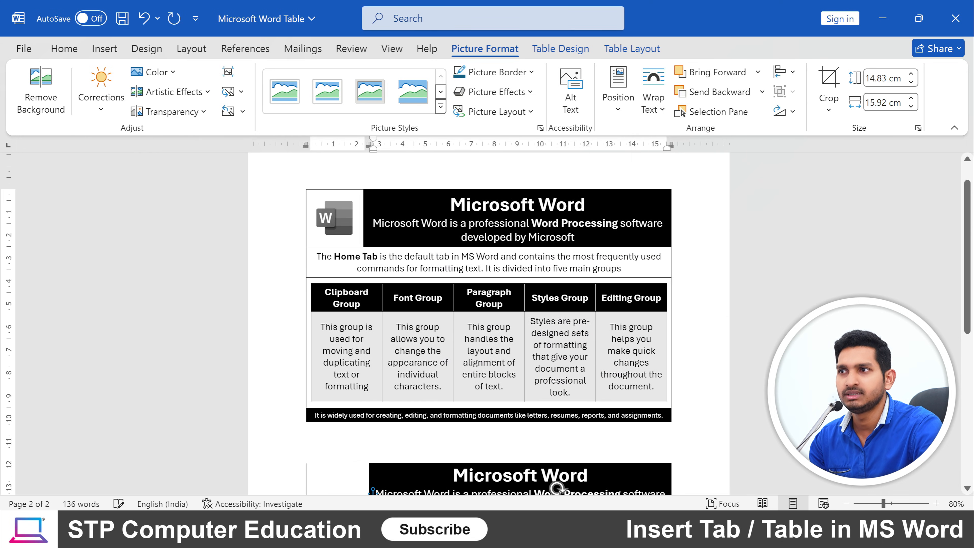
Shrink the Word logo to about 1.84 cm high by 1.98 cm wide and position it inside the empty first cell.
scroll(555, 467, "down", 7)
scroll(692, 269, "up", 1)
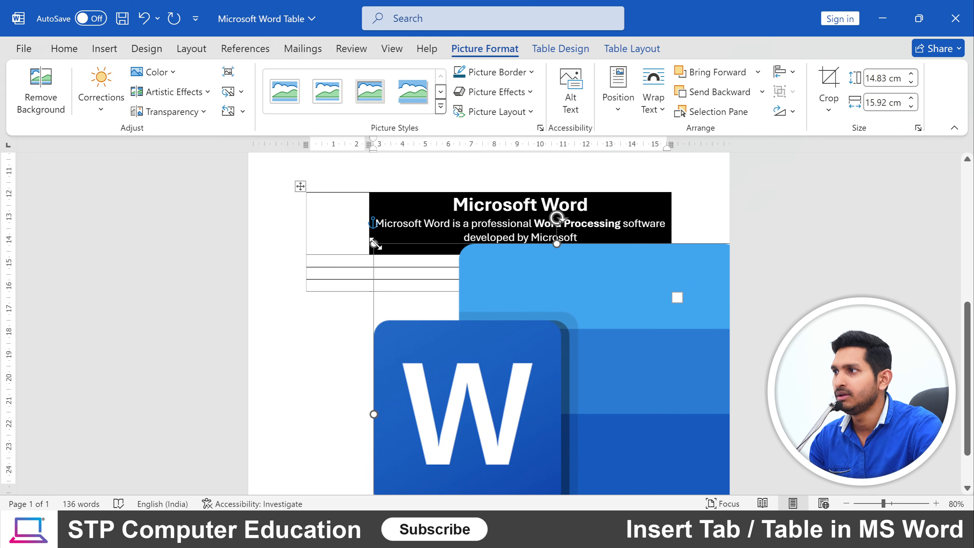
left_click_drag(374, 244, 570, 424)
scroll(572, 422, "down", 1)
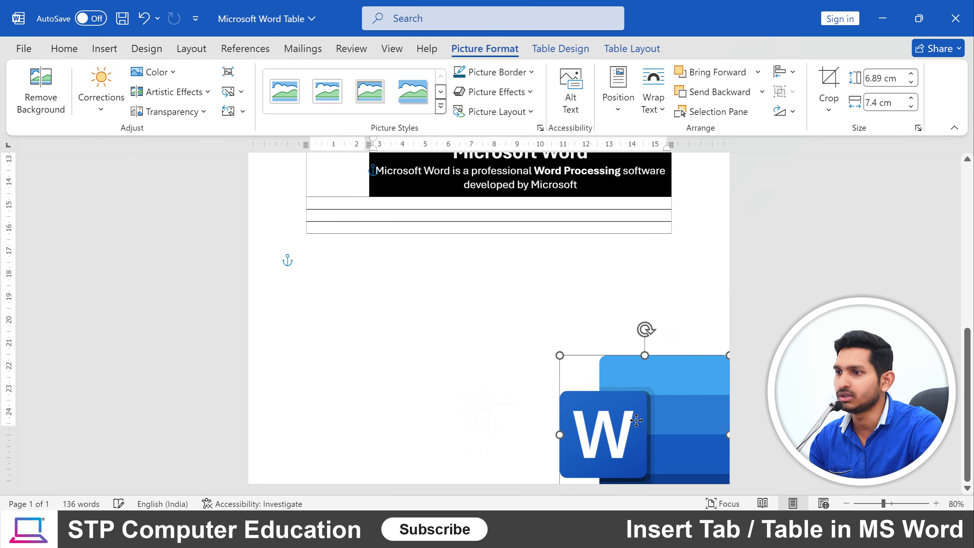
left_click_drag(650, 442, 450, 299)
scroll(450, 299, "up", 3)
left_click_drag(529, 482, 344, 279)
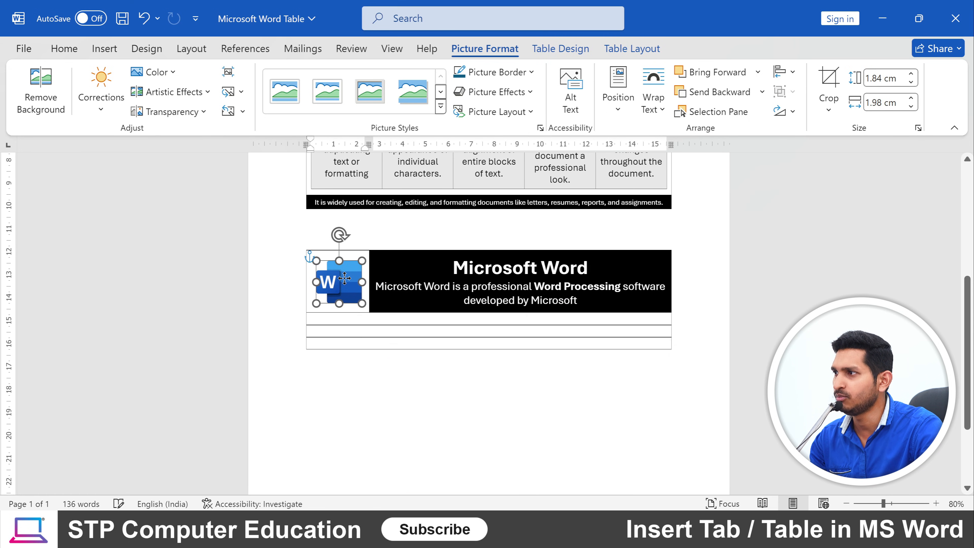
left_click(443, 374)
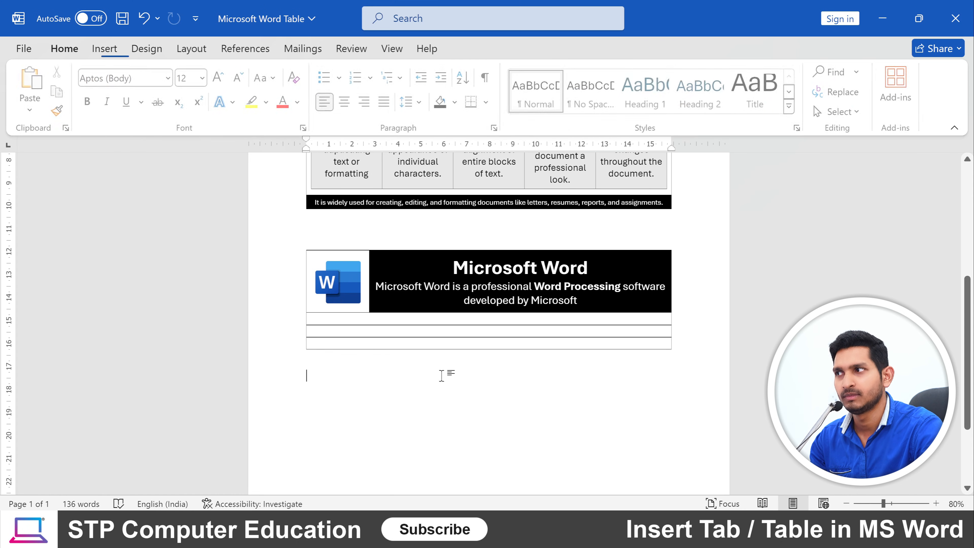
left_click(342, 286)
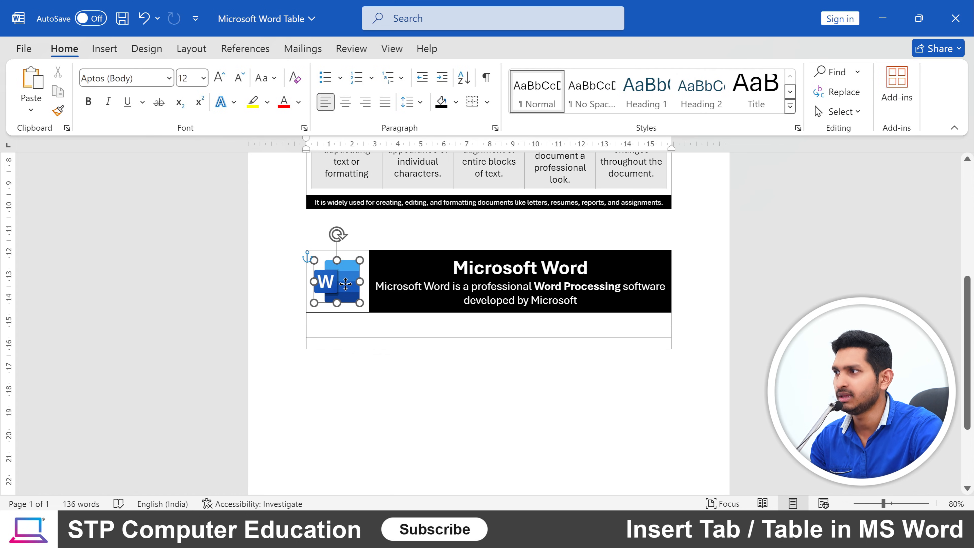
Recolor the Word logo picture in the new table to grey using the lowest Color Saturation preset.
left_click(393, 372)
left_click(340, 288)
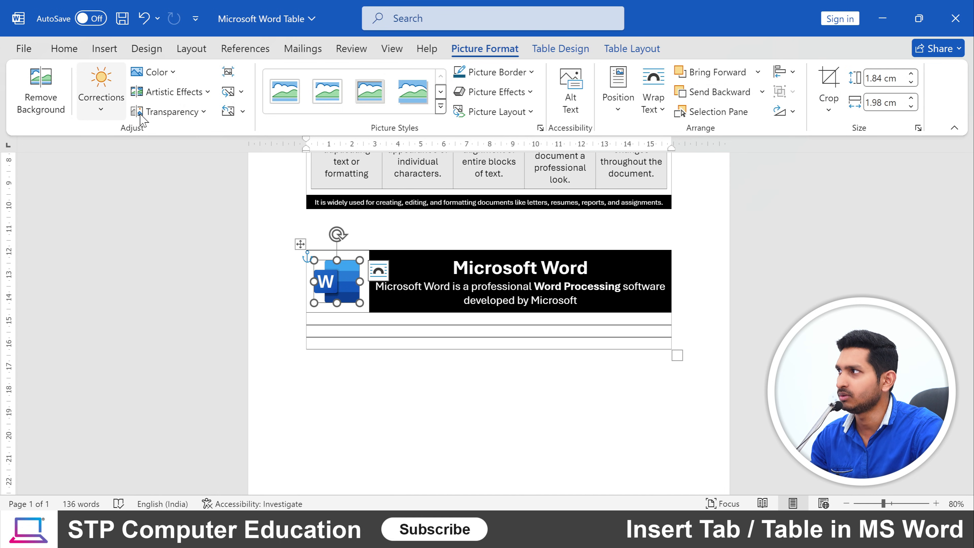
left_click(168, 72)
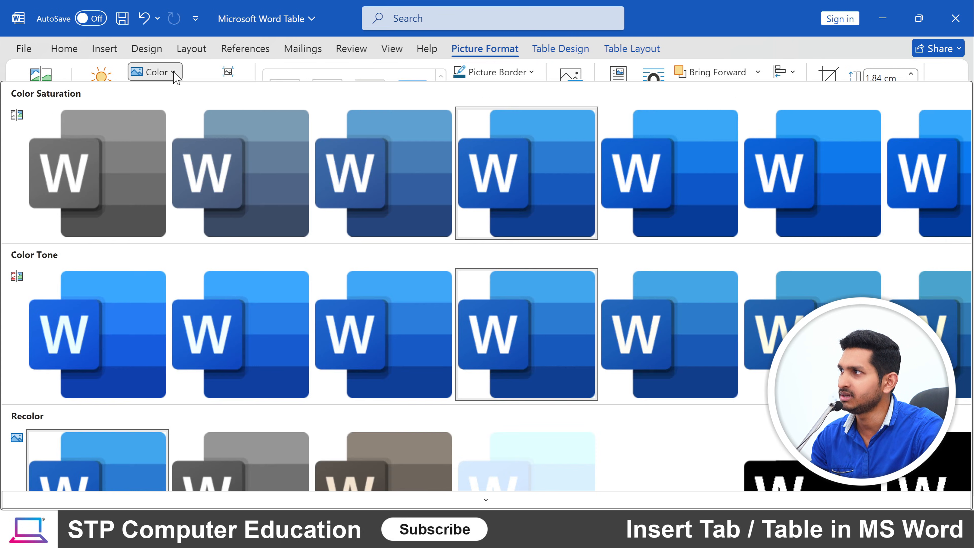
left_click(110, 170)
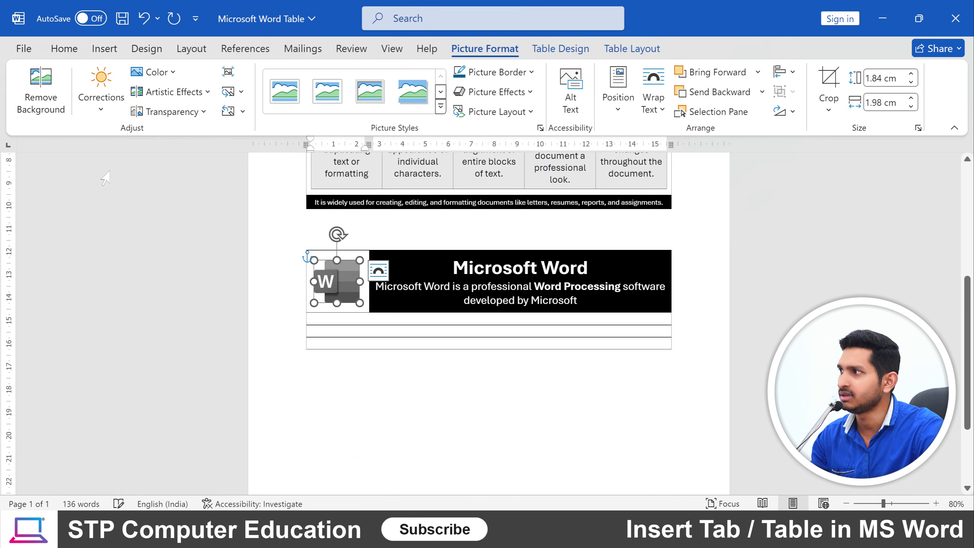
left_click(439, 380)
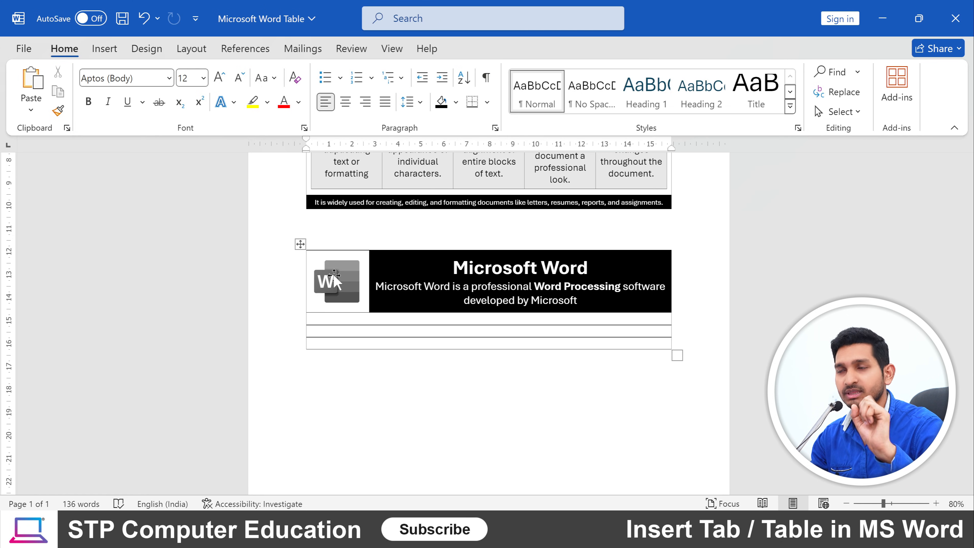
Copy the two-line Home Tab description from the sample table into the empty second row of the new table.
scroll(524, 324, "up", 5)
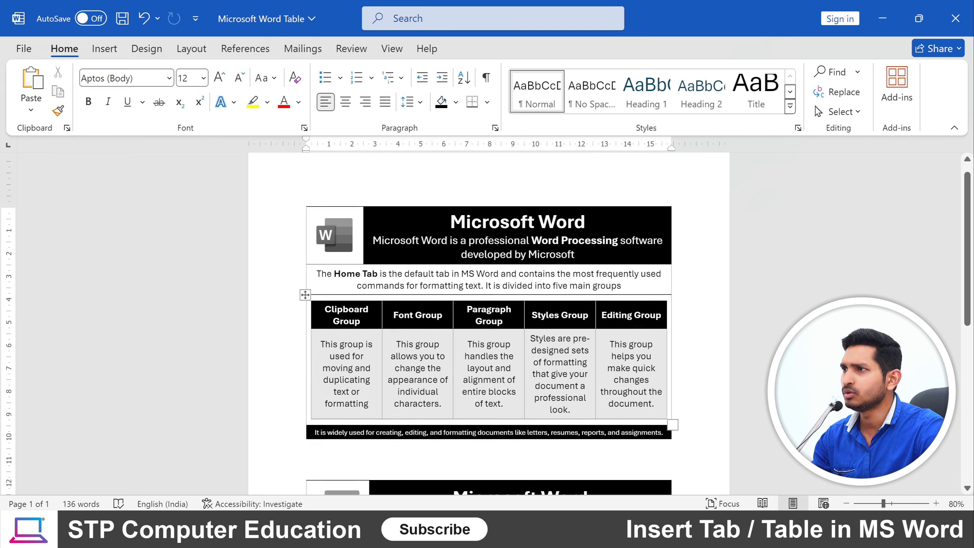
scroll(328, 240, "down", 5)
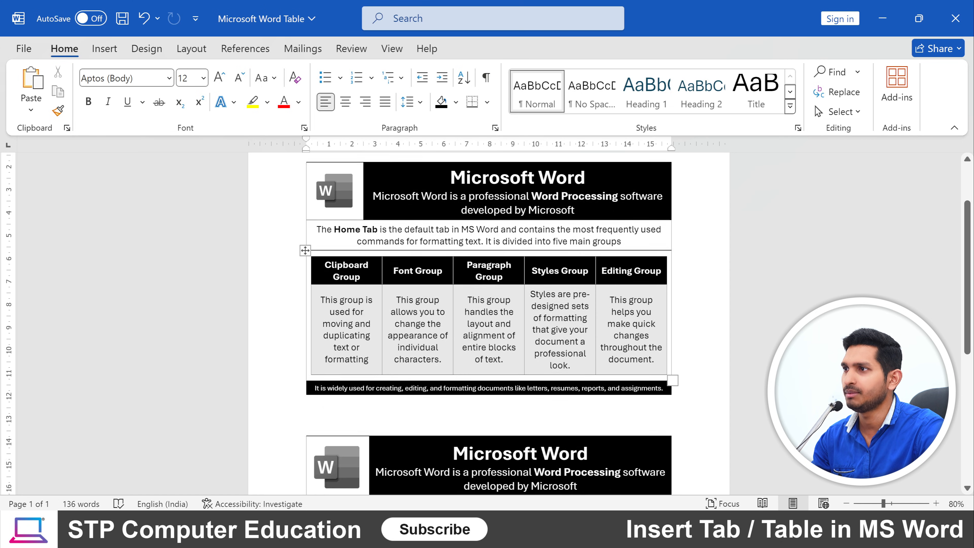
scroll(489, 322, "up", 4)
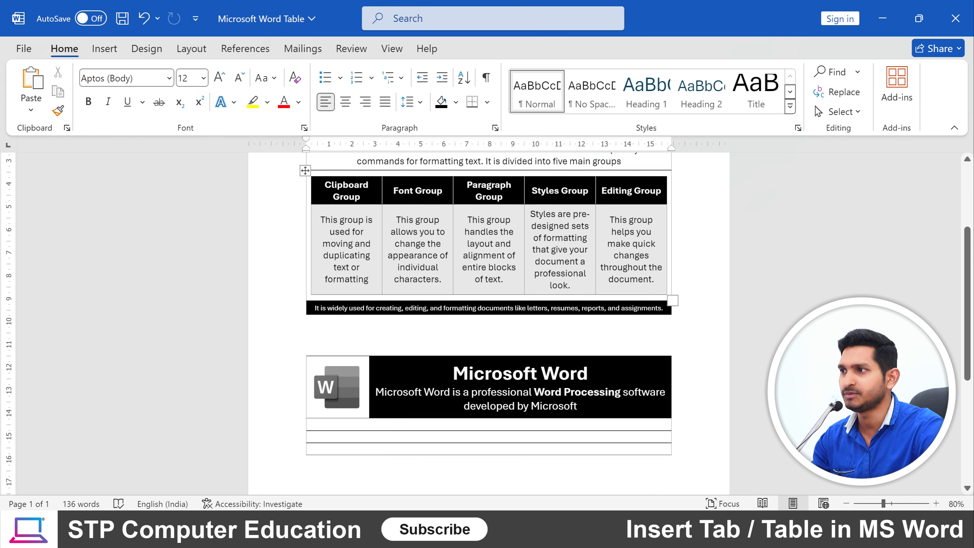
left_click_drag(317, 218, 621, 229)
key("ctrl+c")
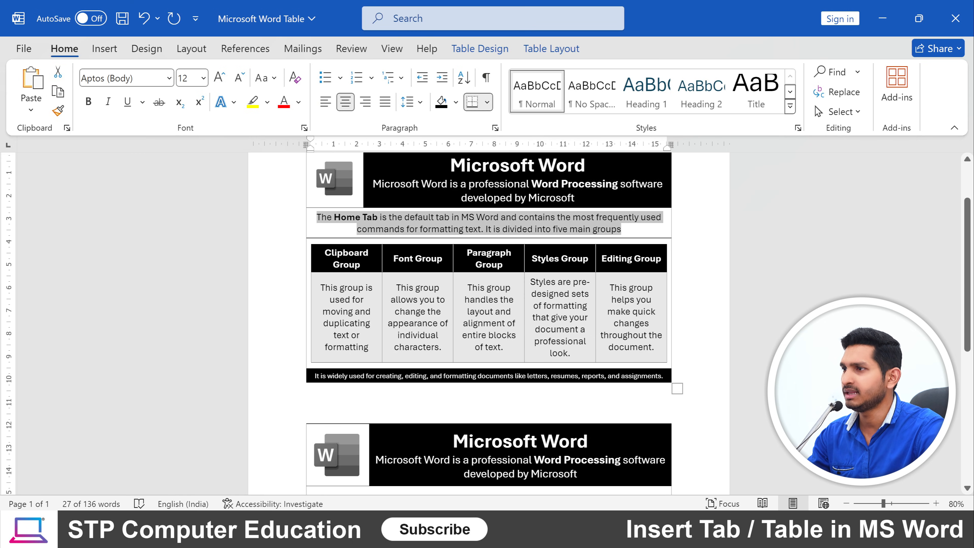
scroll(500, 324, "down", 4)
left_click(392, 316)
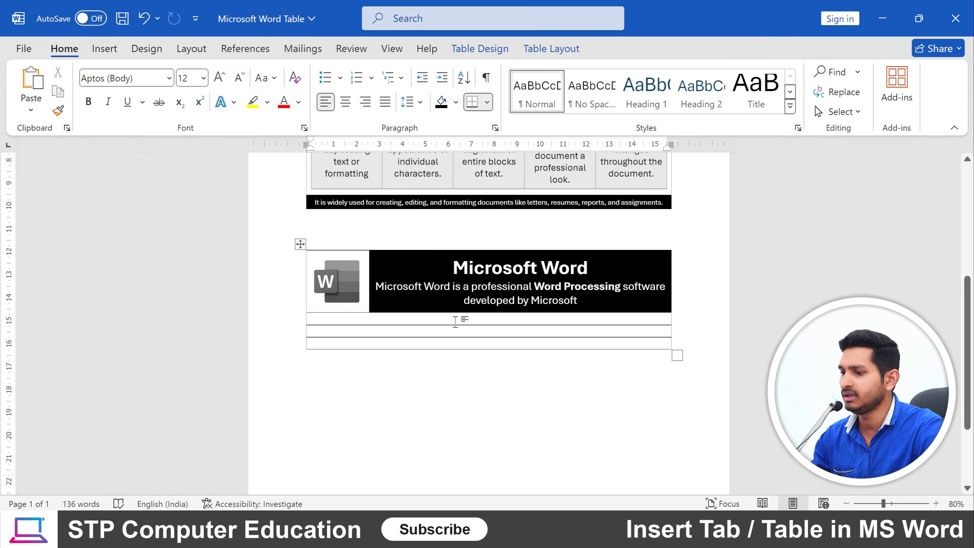
key("ctrl+v")
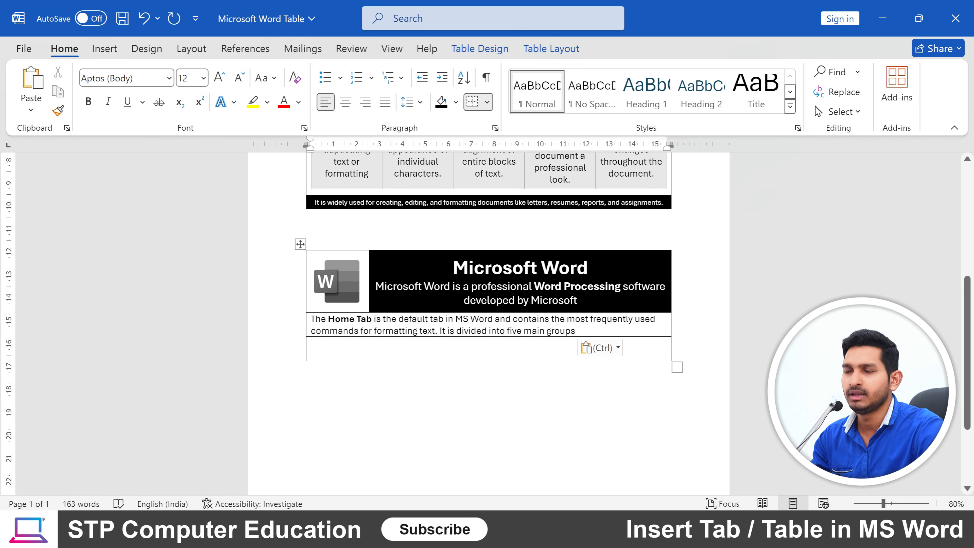
Center the Home Tab description both horizontally and vertically in its cell.
left_click_drag(575, 331, 311, 319)
left_click(485, 48)
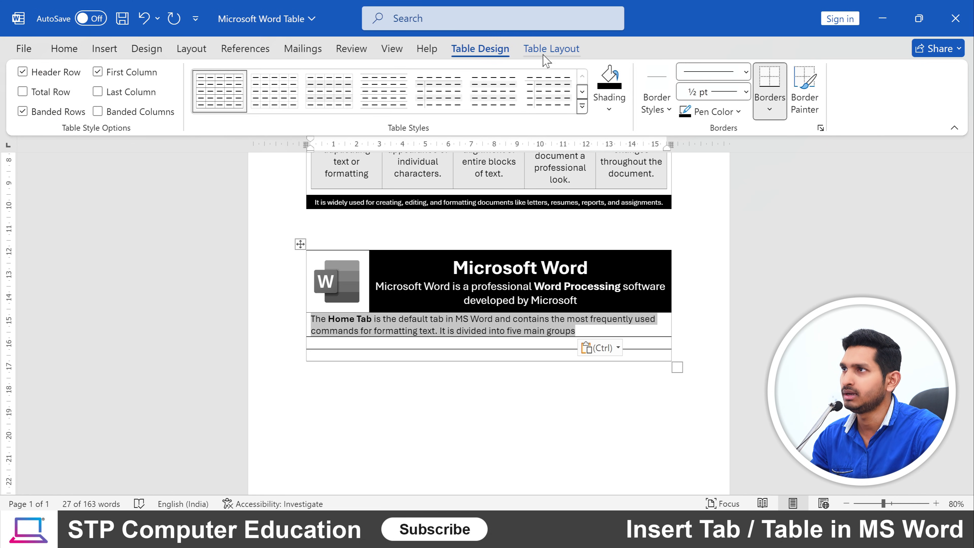
left_click(551, 48)
left_click(568, 92)
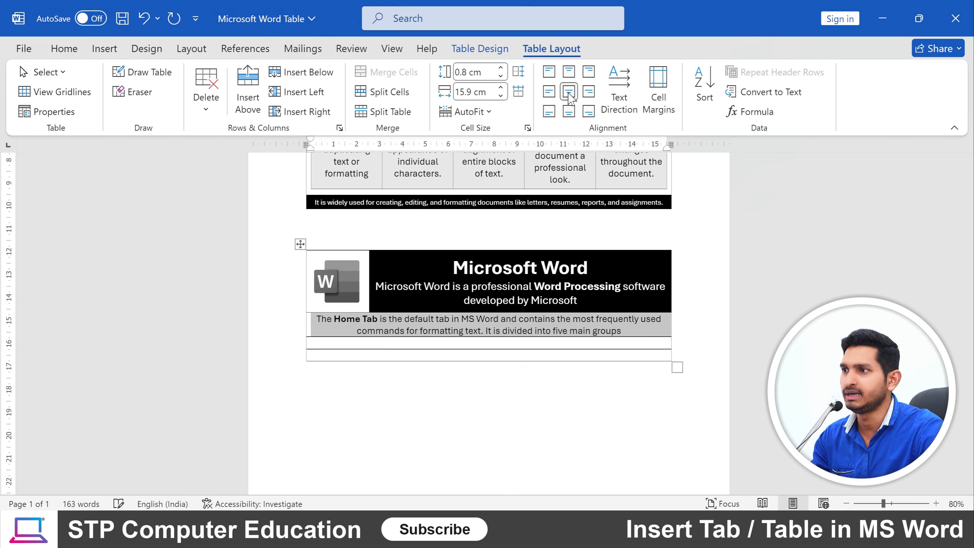
Compare the row with the sample table and increase the Home Tab description row's height to 1.2 cm.
scroll(489, 323, "up", 5)
scroll(488, 323, "down", 3)
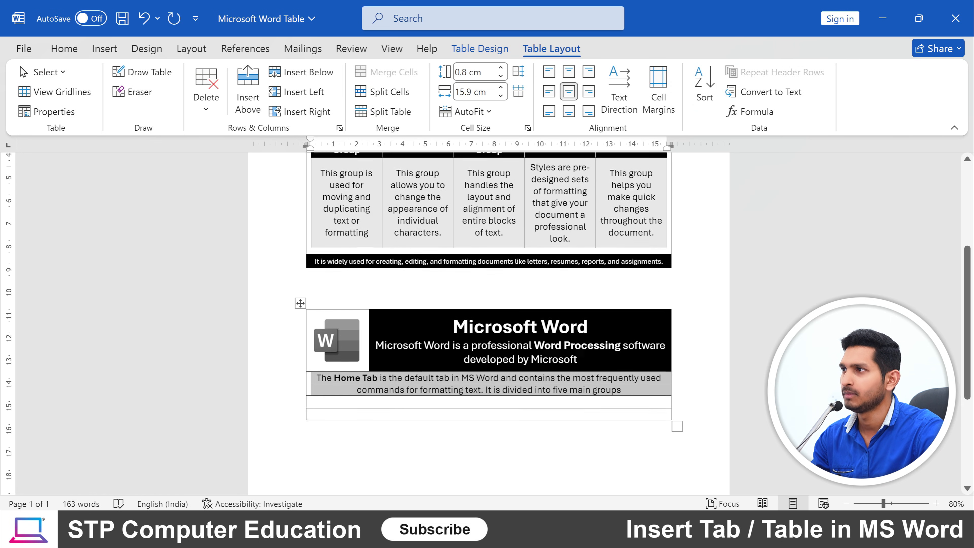
scroll(488, 323, "up", 3)
scroll(507, 209, "down", 2)
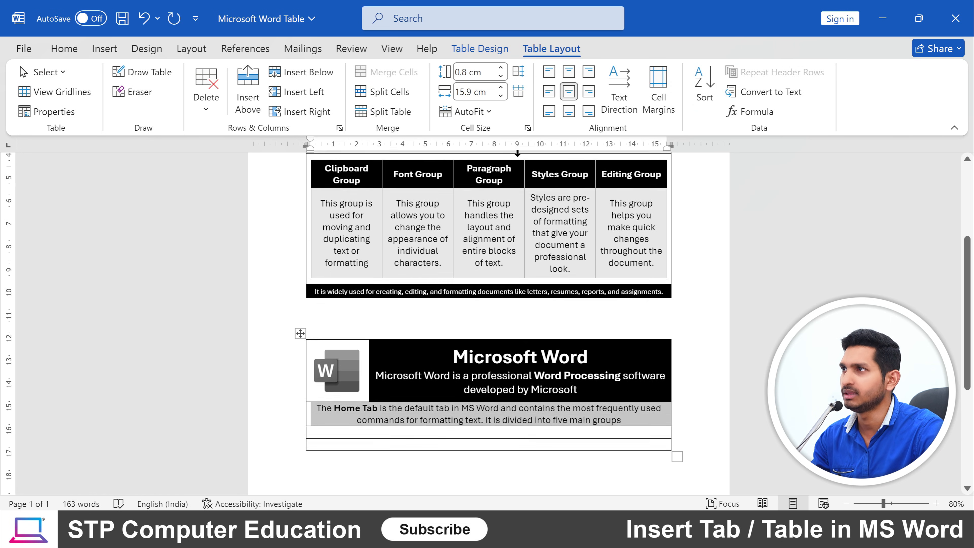
left_click(501, 68)
left_click(501, 68)
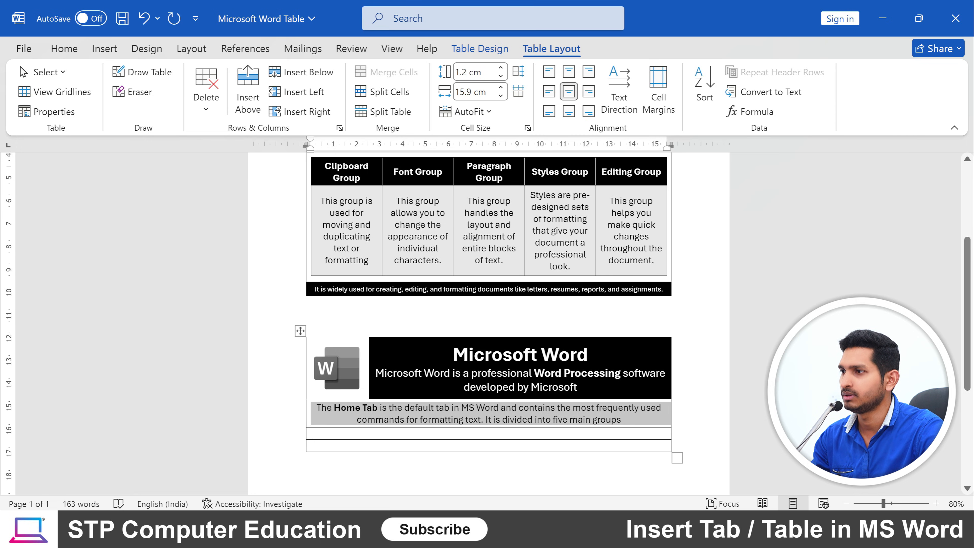
Set the height of the Home Tab description row in the lower table to 1.3 cm.
scroll(498, 337, "down", 3)
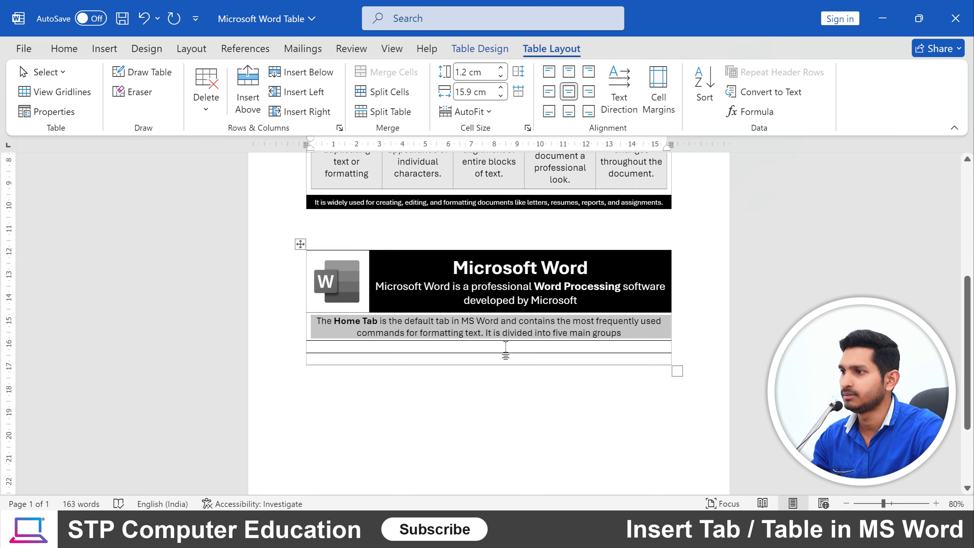
left_click(501, 68)
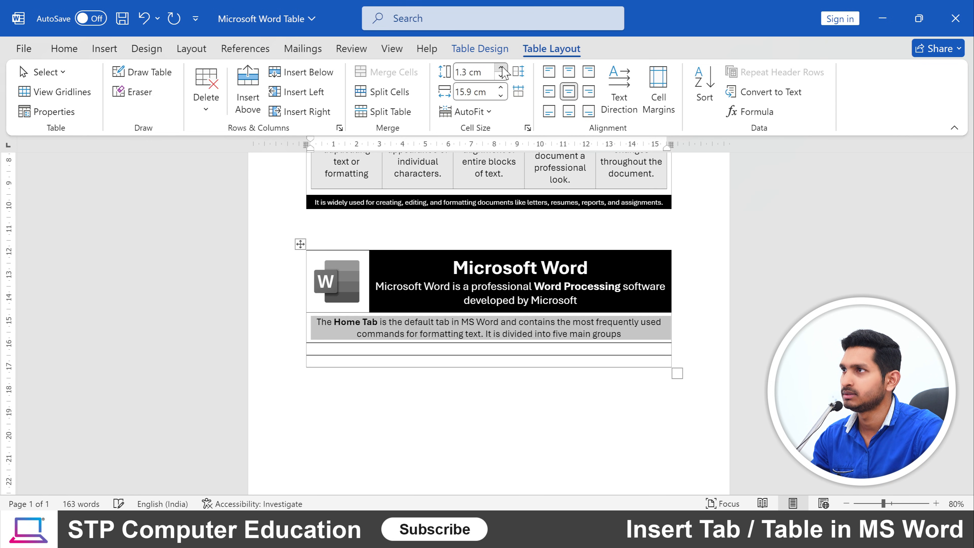
left_click(537, 334)
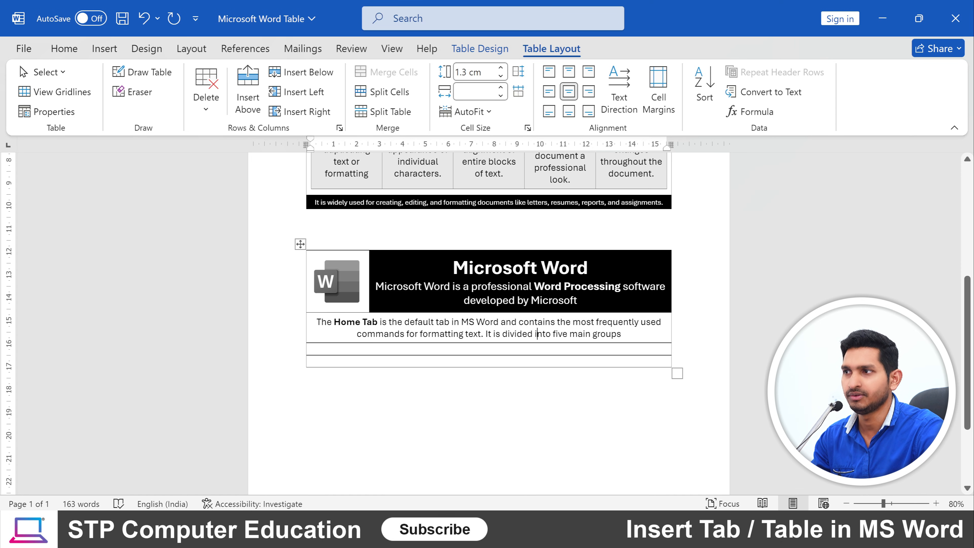
Enlarge the empty row directly below the lower table's Home Tab description to a height of about 4.79 cm.
scroll(310, 254, "up", 6)
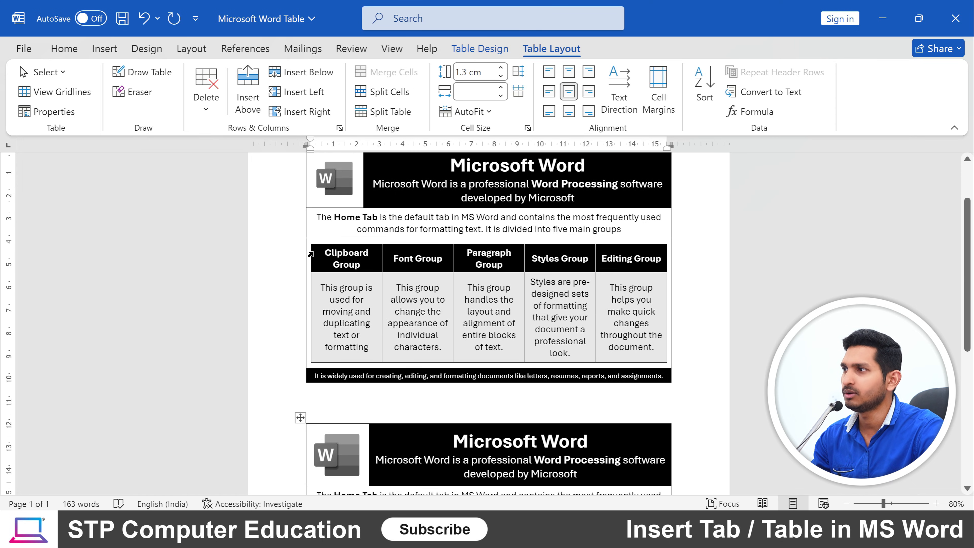
scroll(305, 244, "down", 5)
left_click(468, 378)
scroll(518, 373, "up", 5)
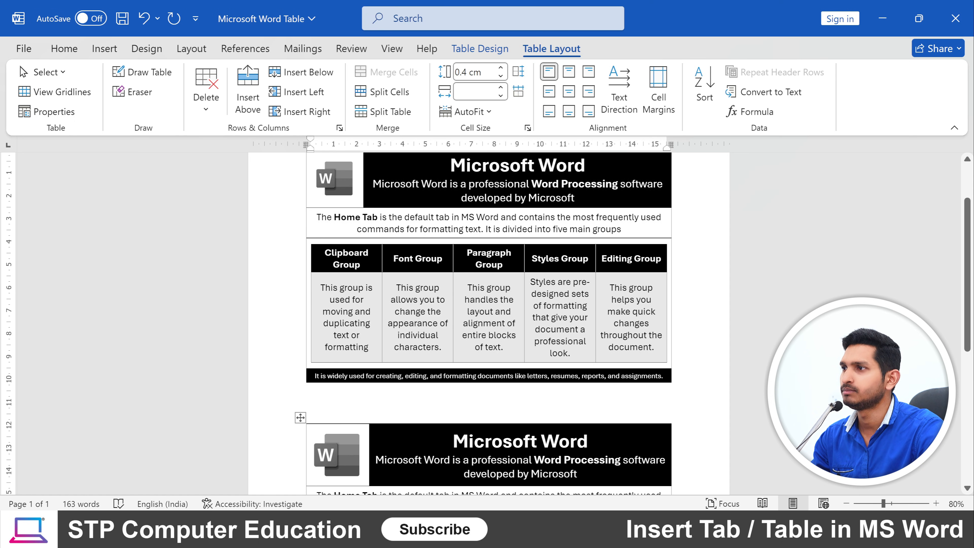
scroll(489, 322, "down", 3)
scroll(489, 322, "up", 2)
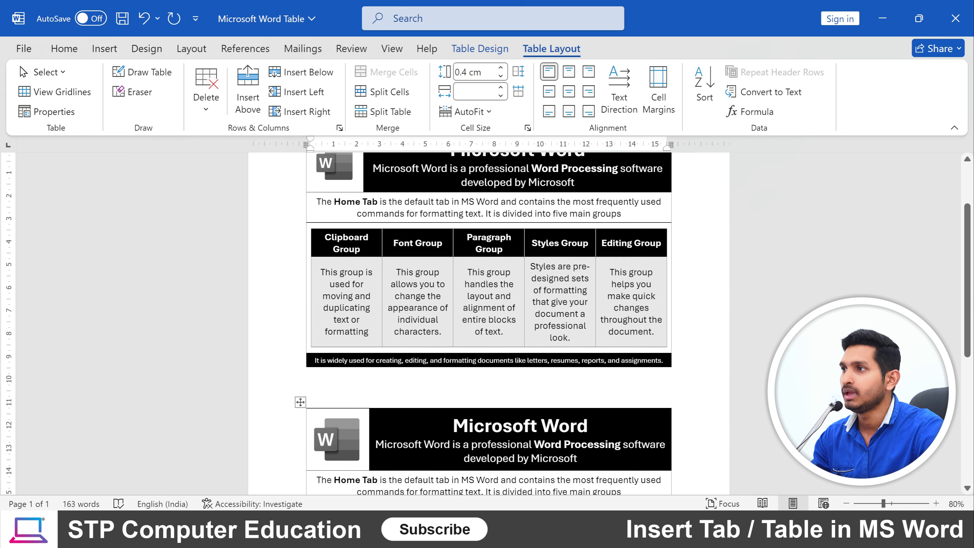
scroll(489, 322, "down", 6)
scroll(489, 322, "down", 2)
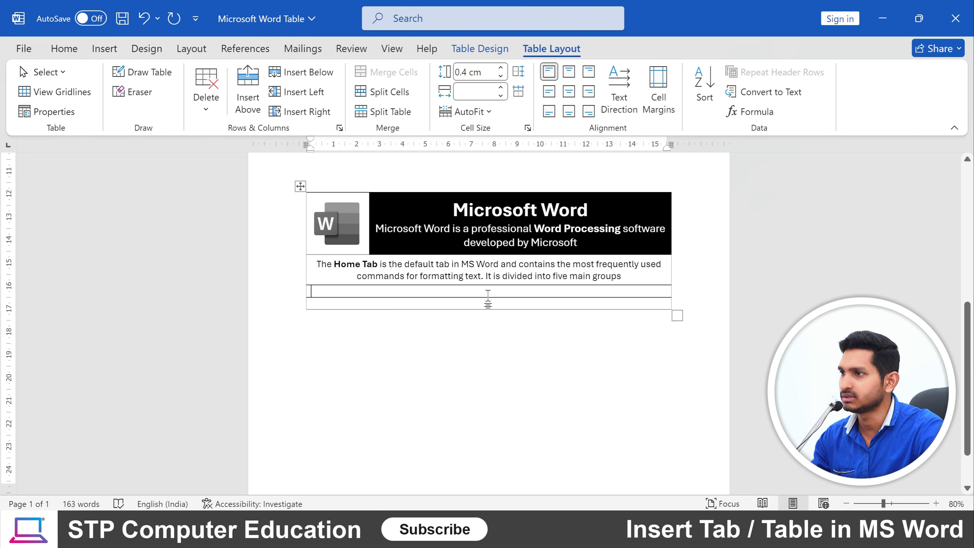
left_click(500, 69)
left_click(501, 69)
left_click(501, 69)
left_click(501, 69)
left_click(501, 69)
left_click(501, 69)
left_click(501, 69)
left_click(500, 69)
left_click(501, 69)
left_click(500, 69)
left_click(500, 69)
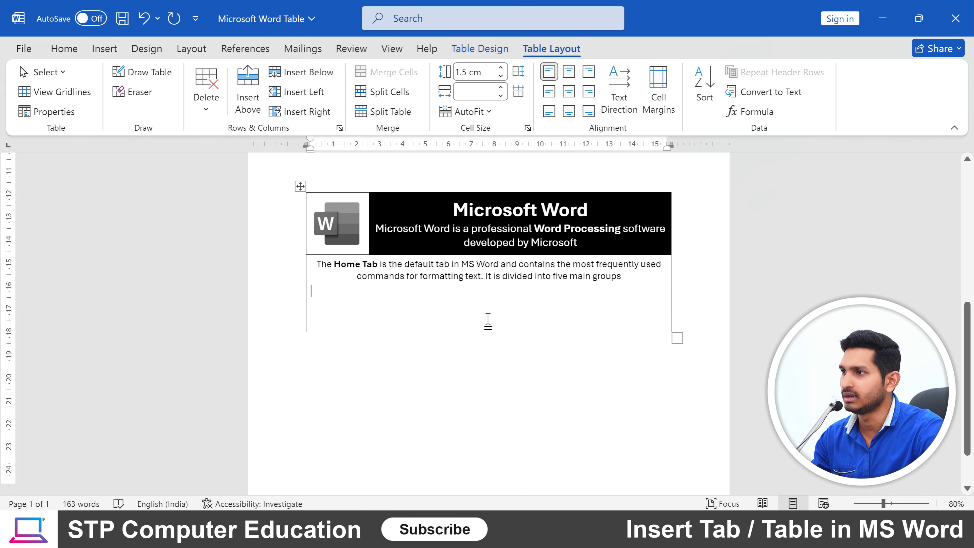
left_click_drag(488, 321, 485, 396)
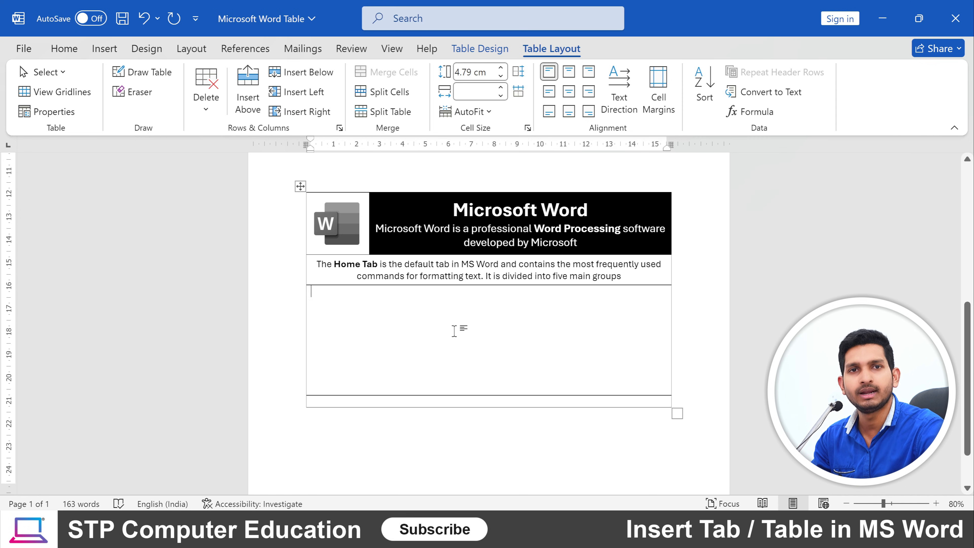
Insert a nested table of five columns and two rows inside the enlarged row of the lower table.
scroll(472, 351, "up", 1)
scroll(471, 351, "up", 1)
scroll(469, 349, "down", 2)
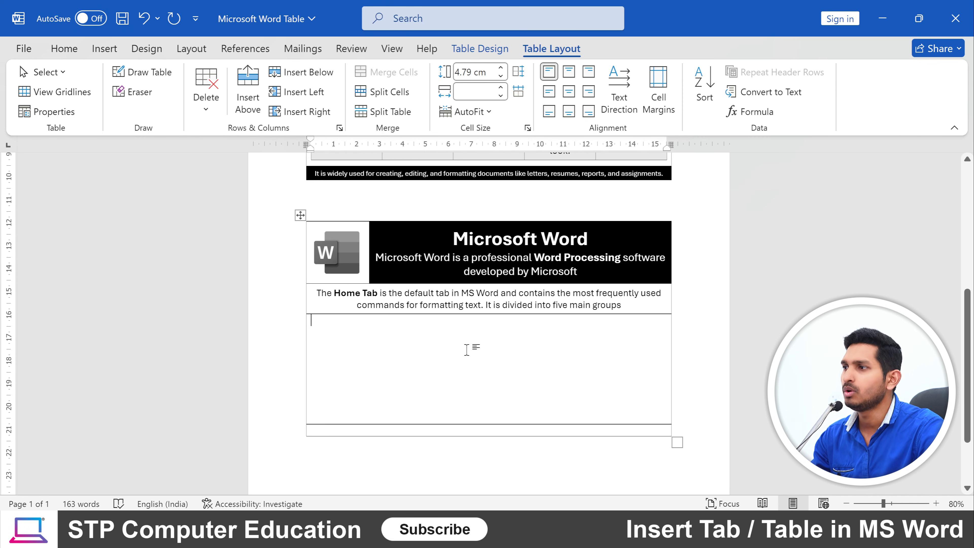
scroll(468, 348, "up", 3)
scroll(488, 322, "up", 3)
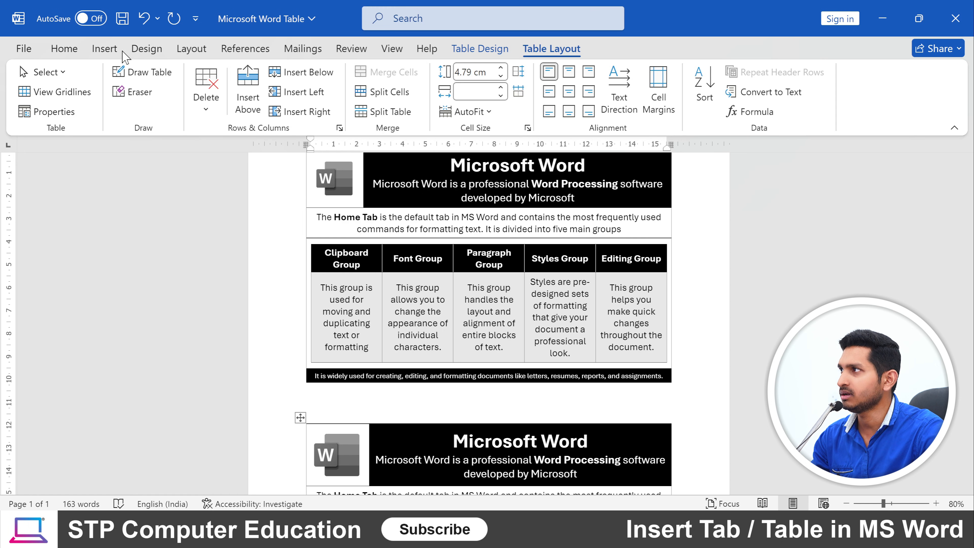
left_click(104, 49)
left_click(122, 111)
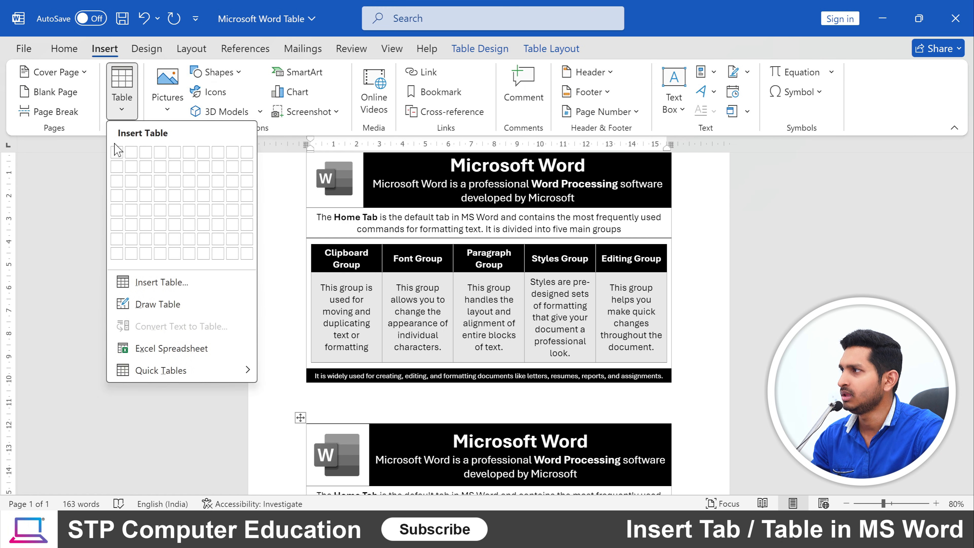
left_click(175, 167)
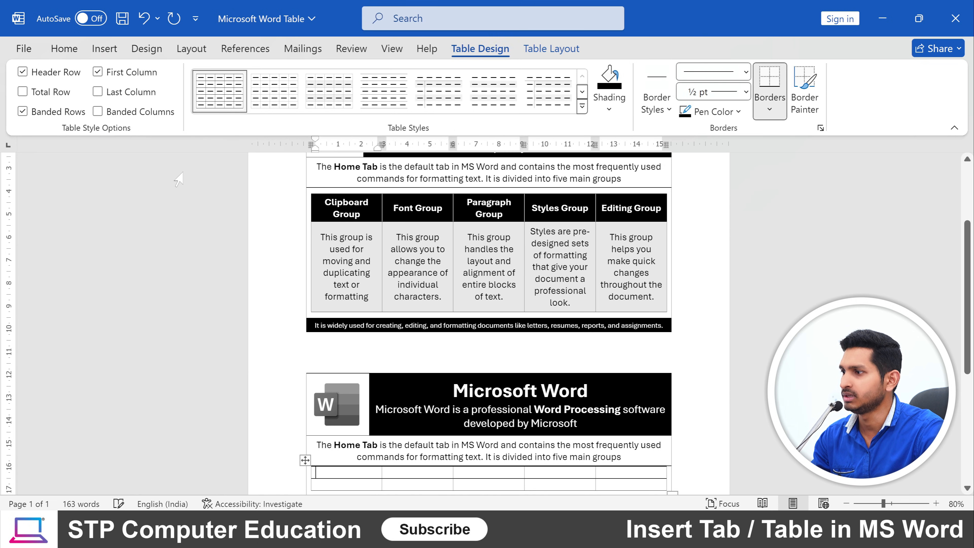
Move the nested table down about one line to leave a gap beneath the Home Tab description.
scroll(489, 322, "down", 5)
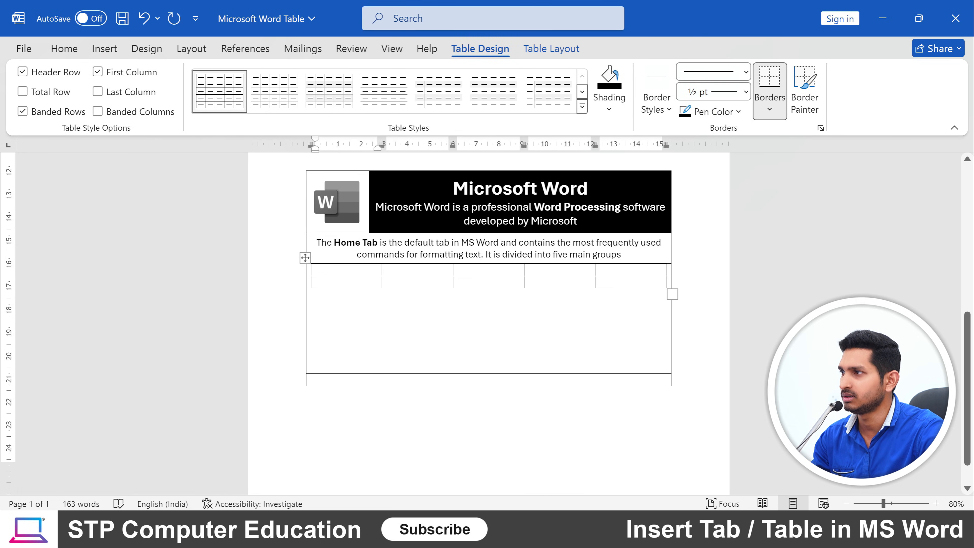
scroll(489, 300, "up", 3)
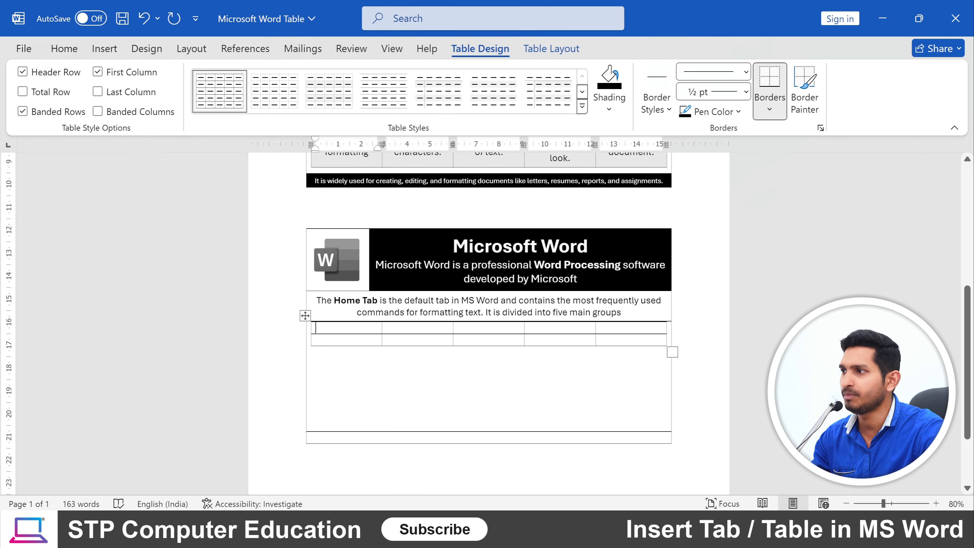
scroll(489, 322, "up", 8)
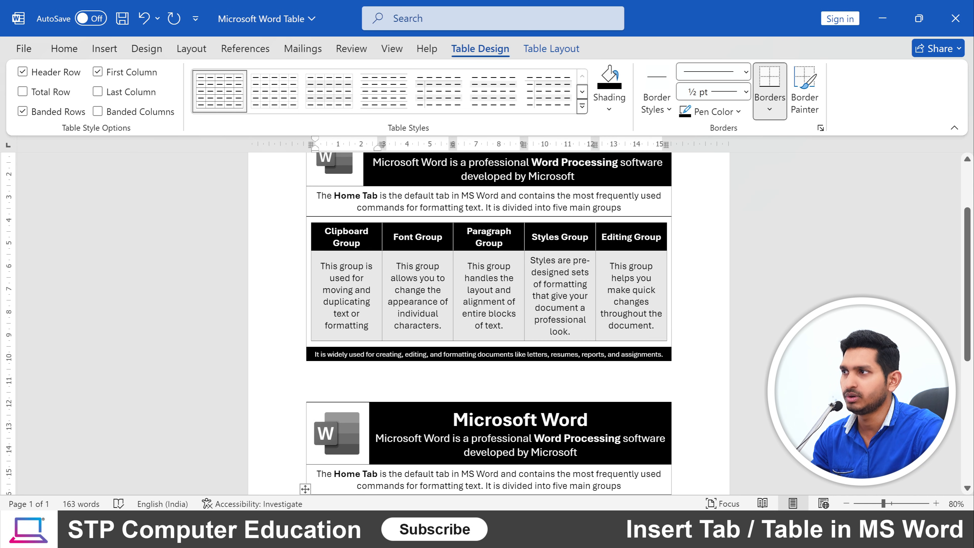
scroll(489, 323, "down", 7)
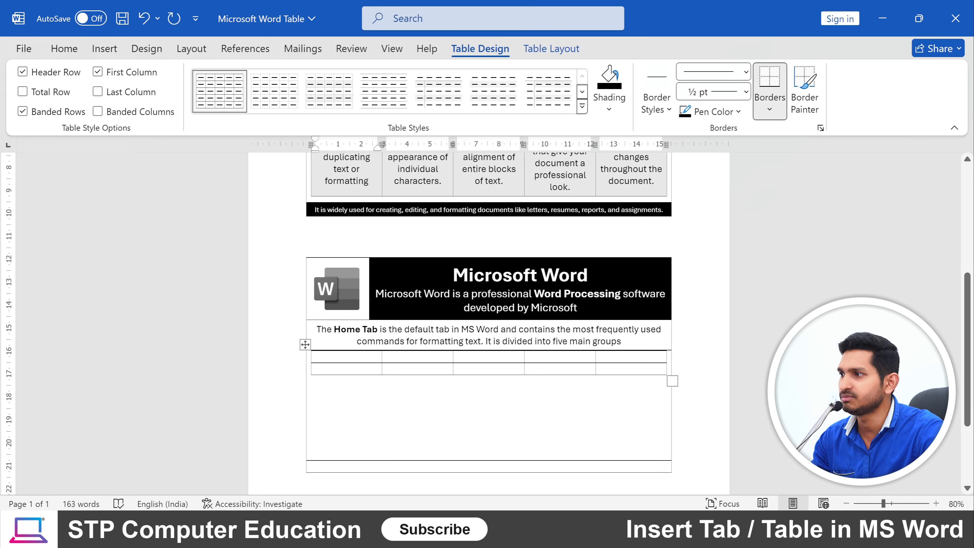
left_click(375, 424)
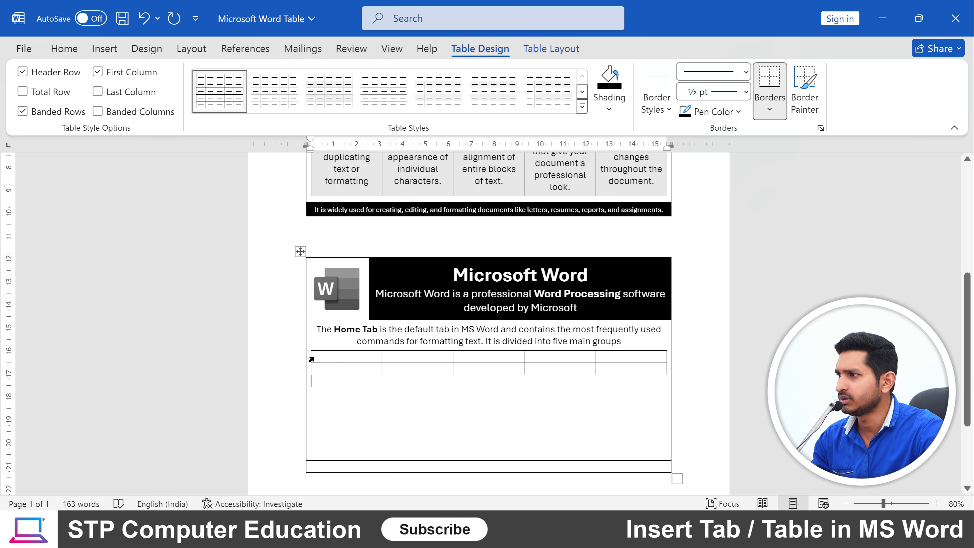
left_click_drag(305, 344, 304, 364)
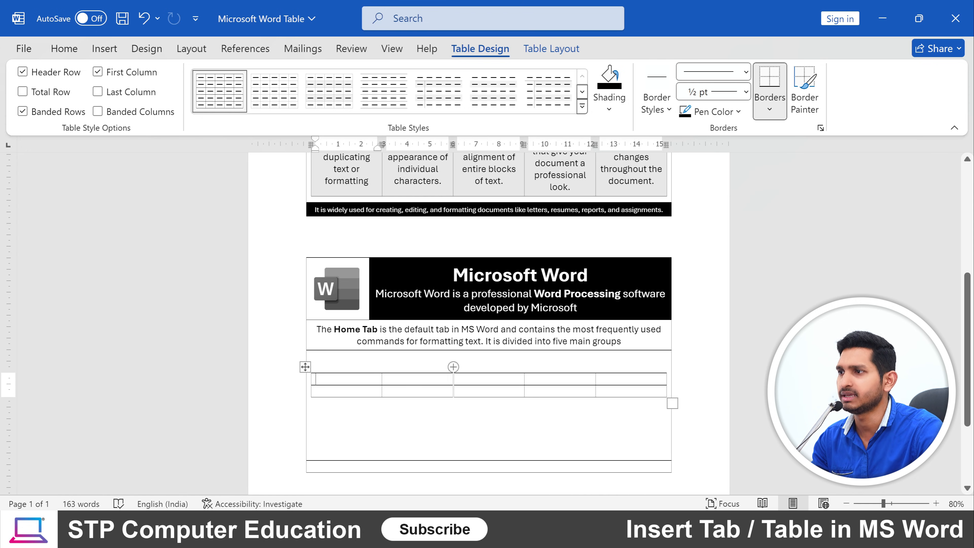
left_click(454, 356)
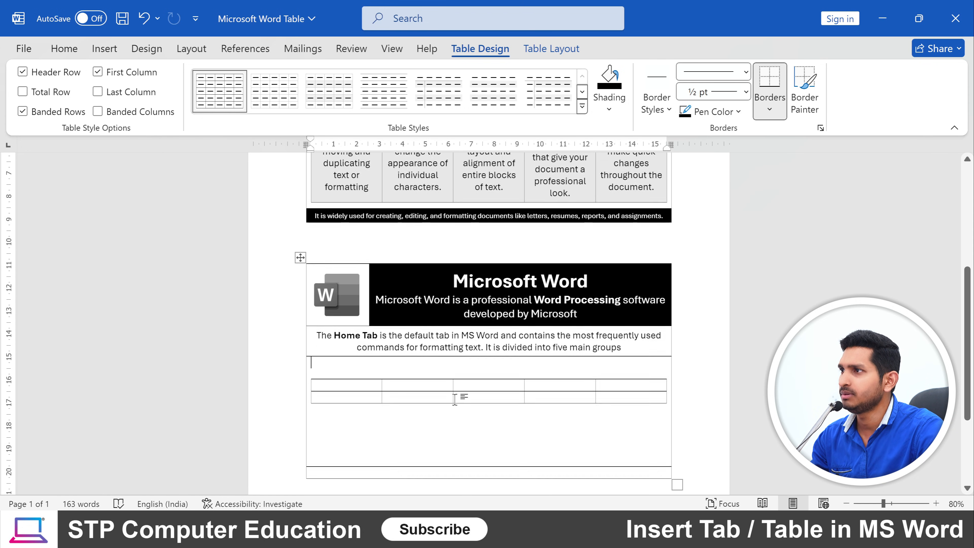
Copy the five group headings, Clipboard Group through Editing Group, from the upper table into the nested table's first row.
scroll(457, 399, "up", 3)
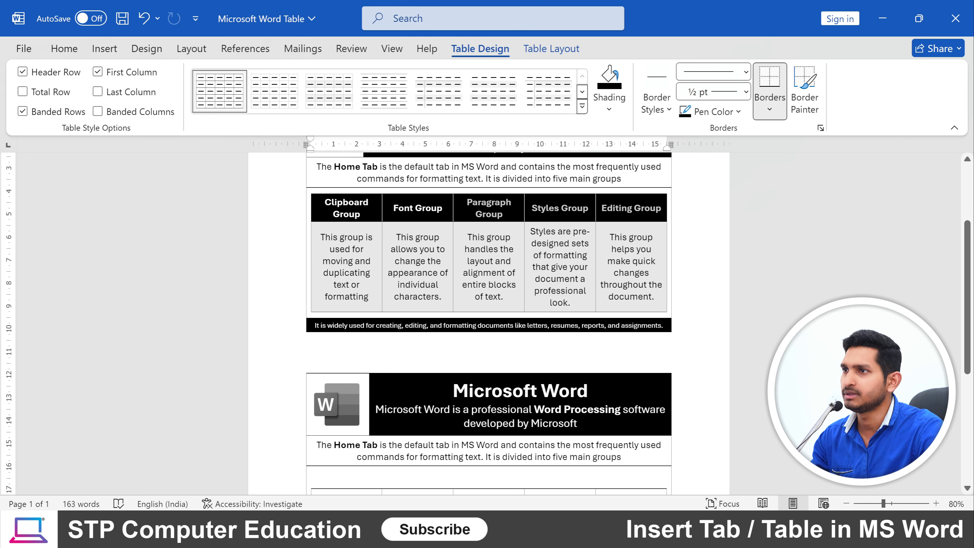
key("ctrl+z")
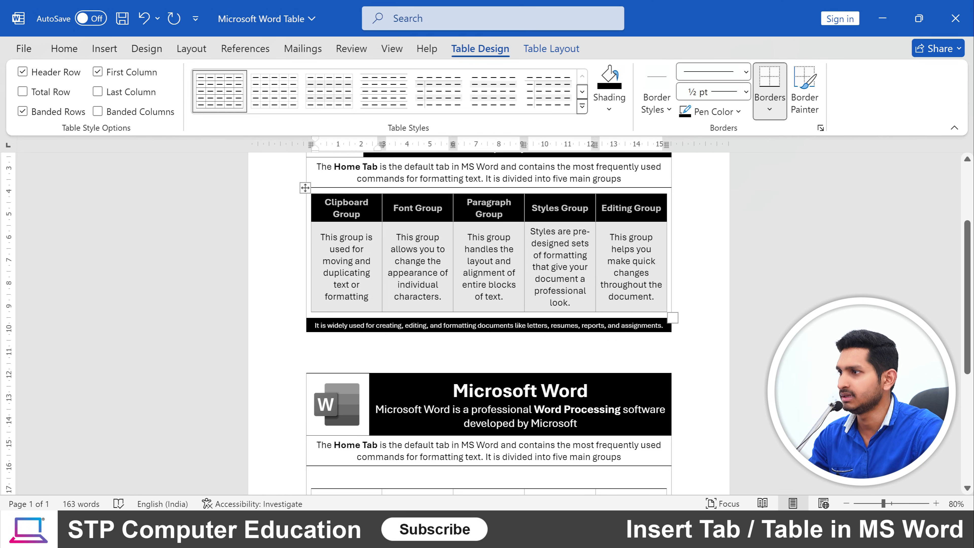
left_click(337, 349)
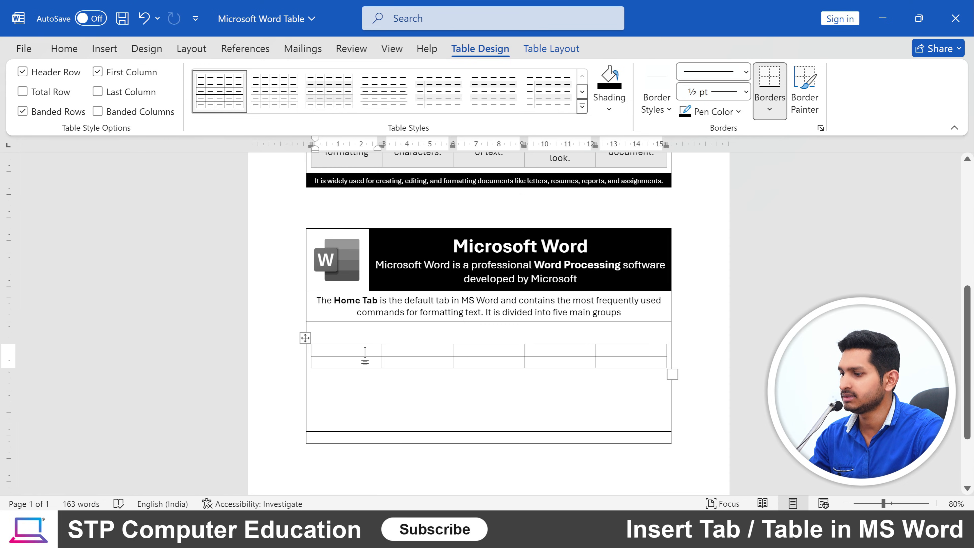
type("Clipboard Group\tFont Group\tParagraph Group\tStyles Group\tEditing Group")
left_click(415, 356)
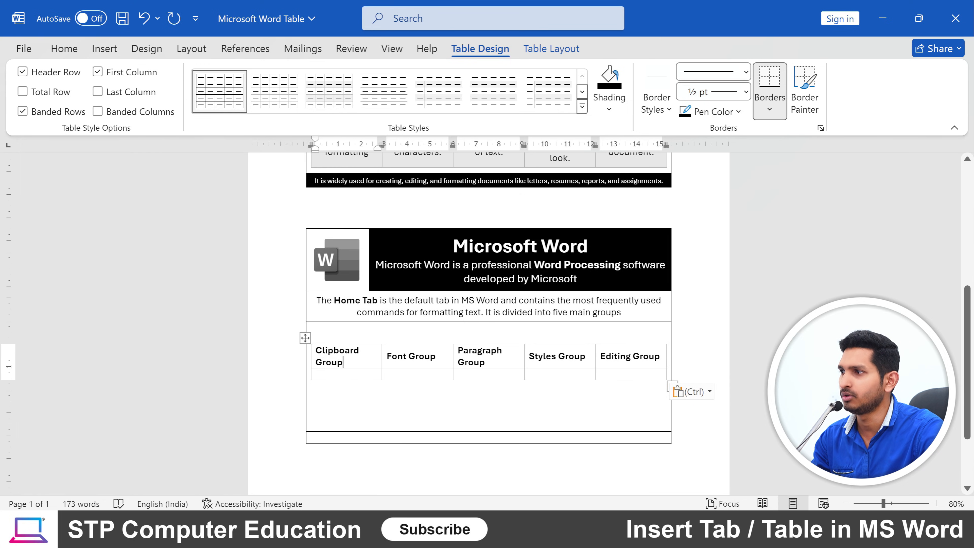
left_click_drag(458, 349, 486, 362)
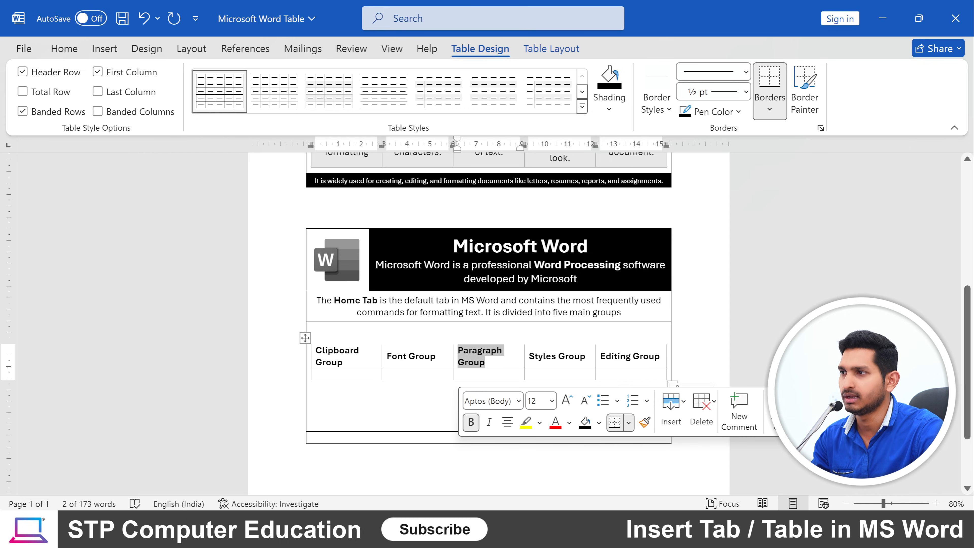
left_click(471, 421)
left_click(471, 422)
left_click(483, 363)
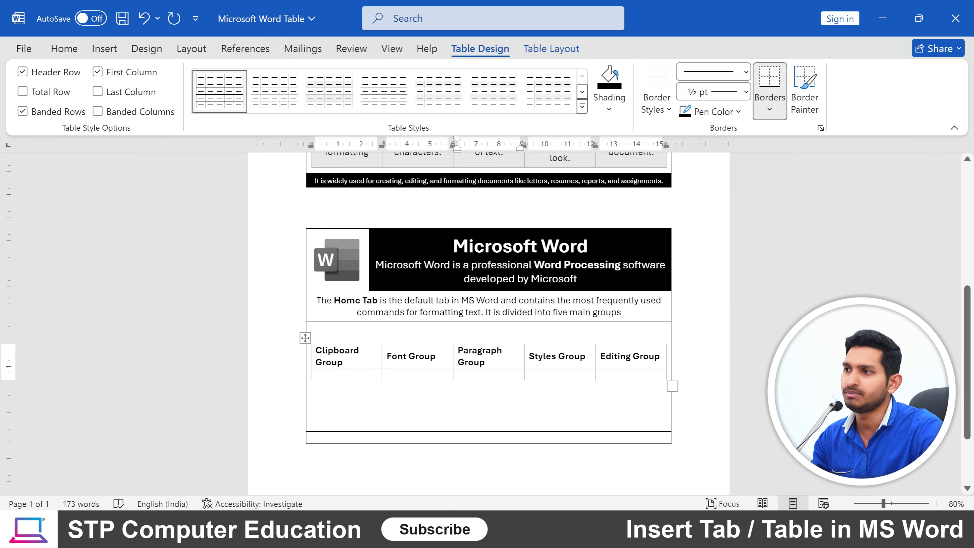
Centre the five group headings horizontally and vertically within the cells of the nested table's first row.
left_click(331, 362)
left_click(314, 352)
left_click(333, 350)
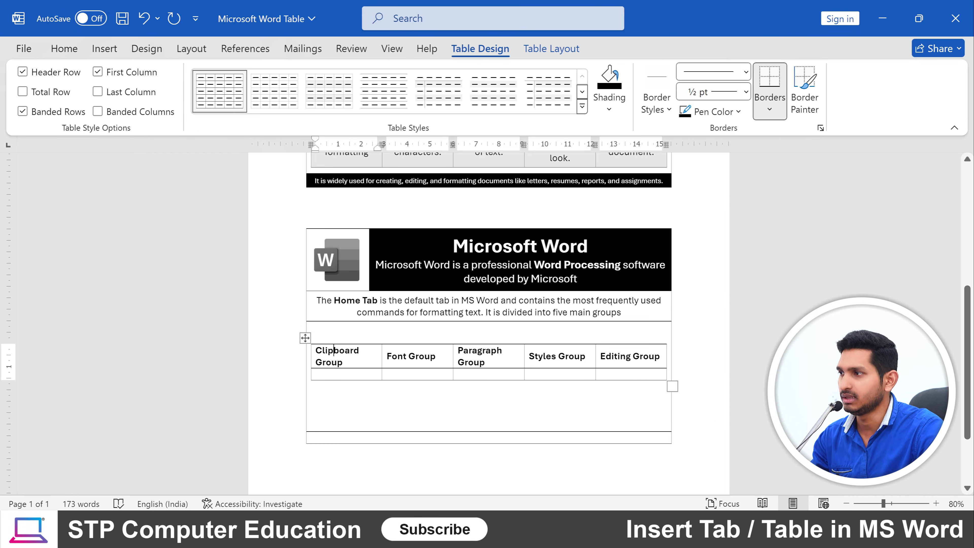
left_click_drag(334, 350, 648, 358)
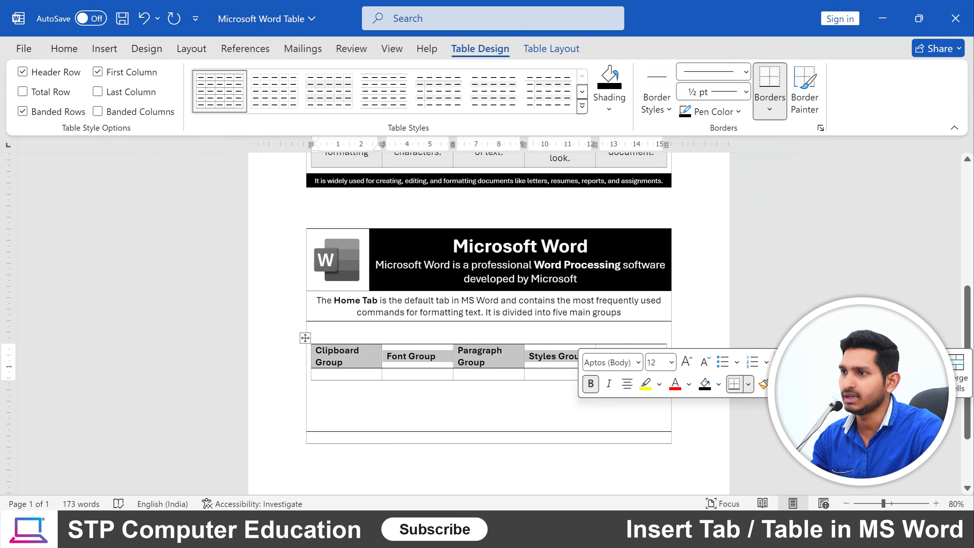
left_click(551, 49)
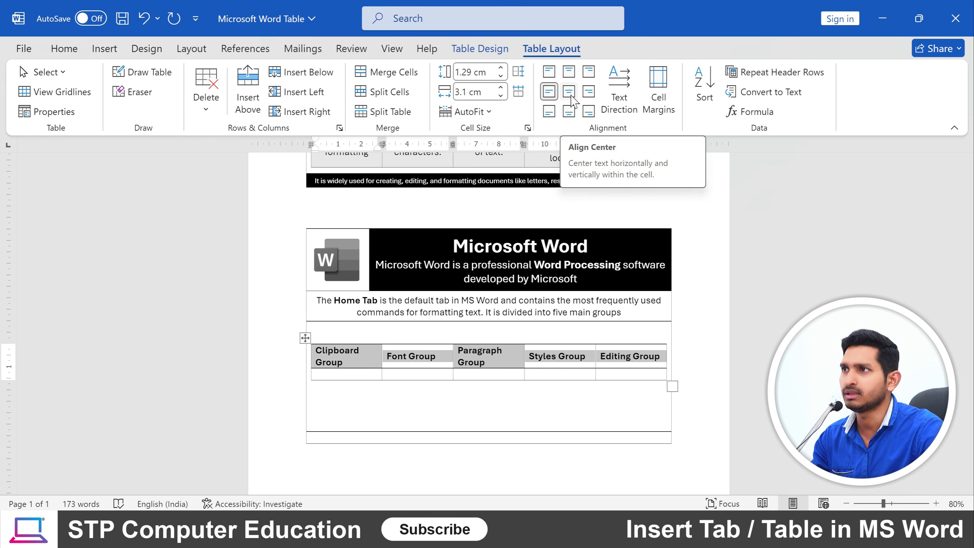
left_click(569, 92)
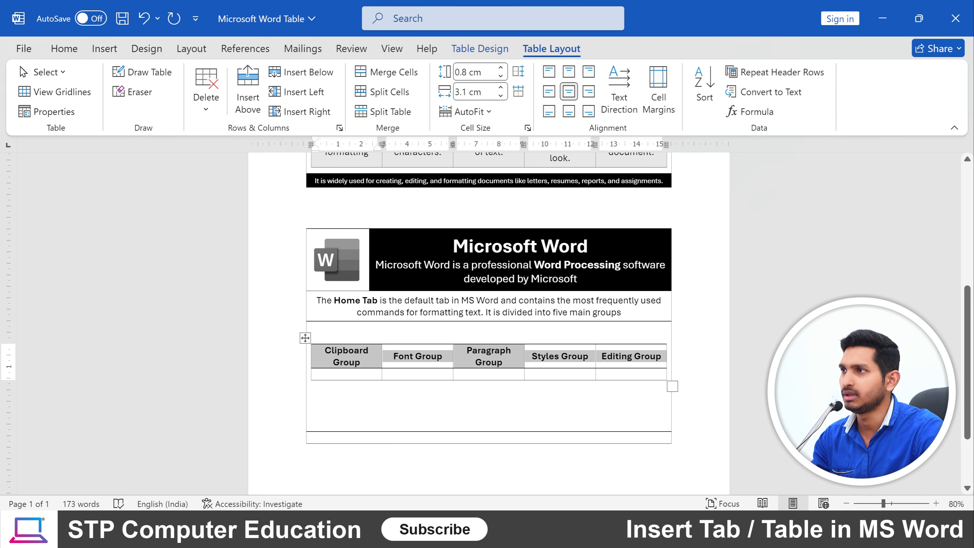
Set the height of the nested table's heading row to 1.1 cm.
left_click(500, 69)
left_click(500, 69)
left_click(501, 69)
left_click(501, 69)
left_click(501, 78)
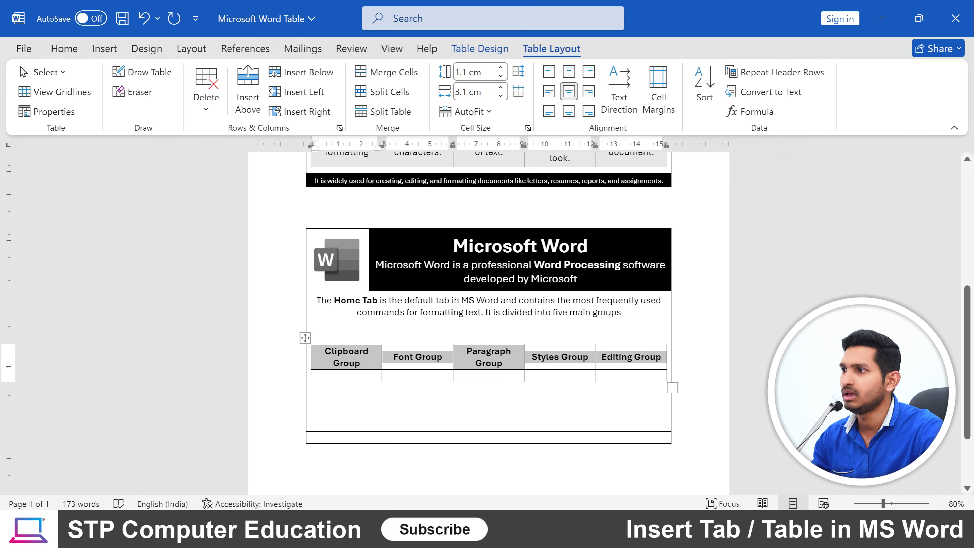
Shade the nested table's heading row black.
left_click(479, 53)
left_click(609, 109)
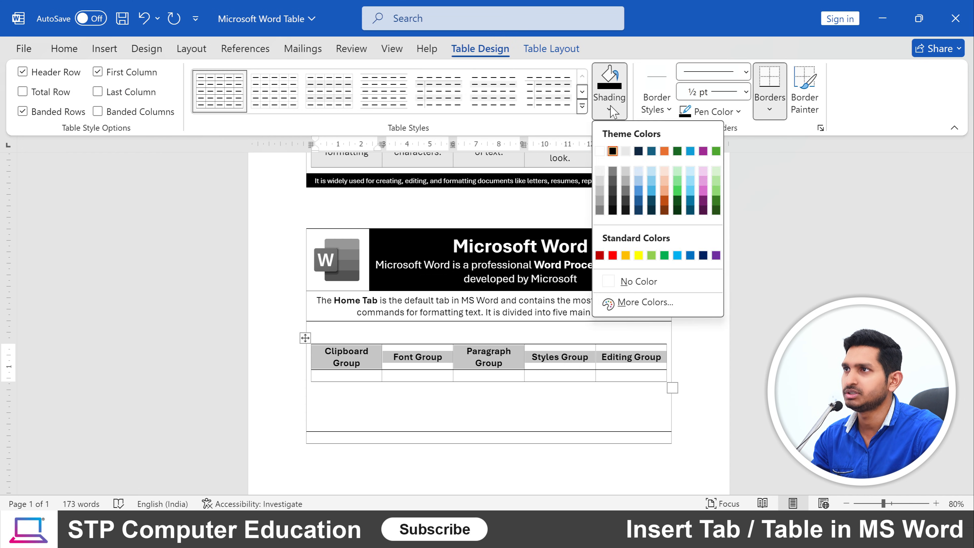
left_click(613, 151)
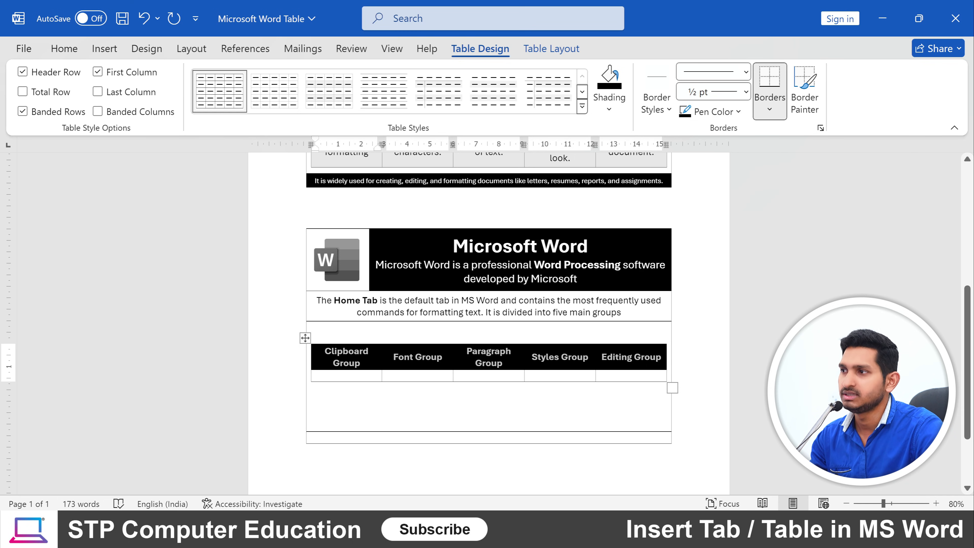
left_click_drag(354, 370, 632, 367)
left_click(500, 392)
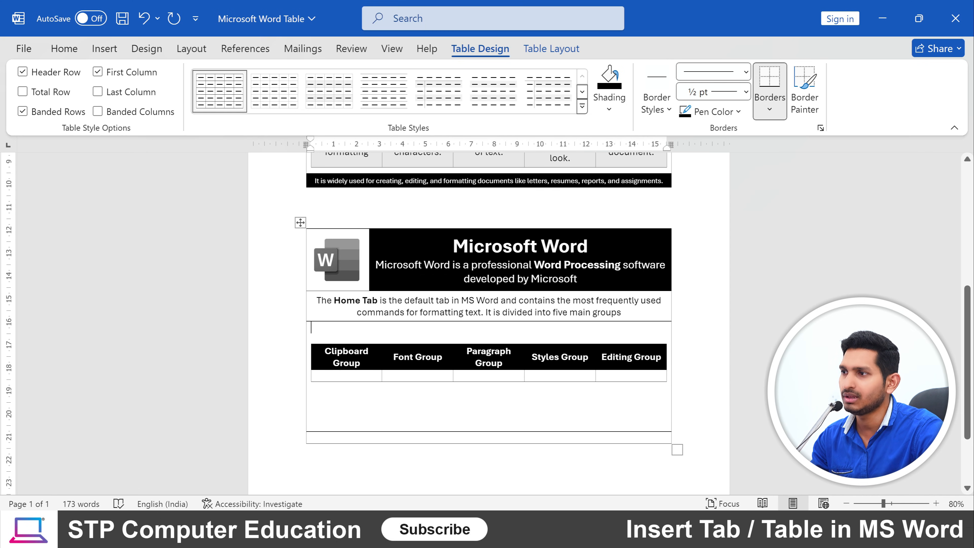
scroll(525, 364, "up", 5)
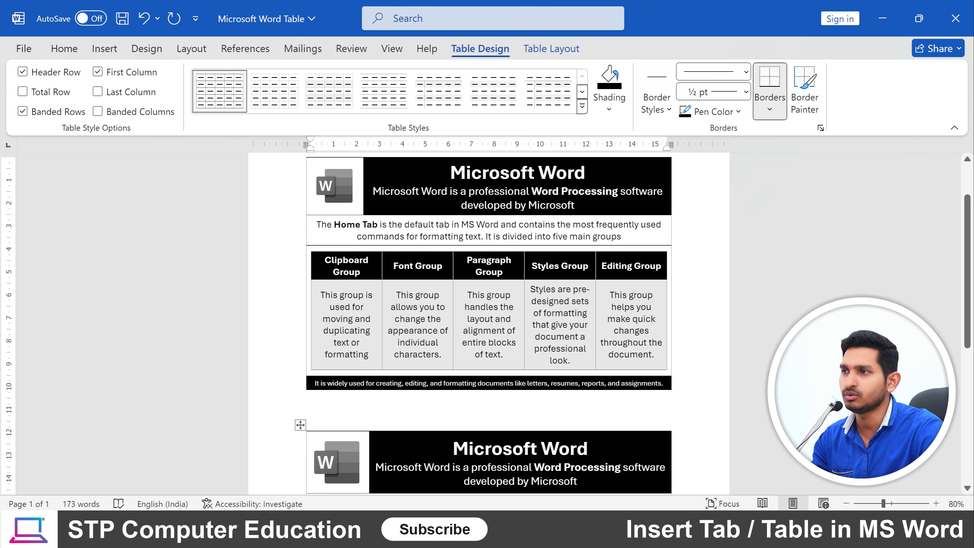
Paint the vertical borders between the nested table's heading cells white using Border Painter with a ½ pt line.
scroll(526, 277, "down", 5)
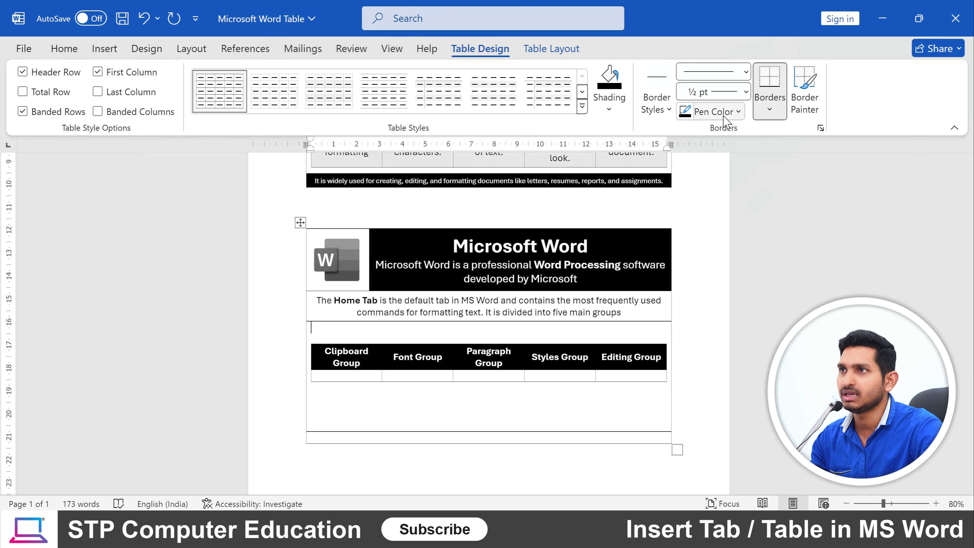
left_click(734, 112)
left_click(684, 174)
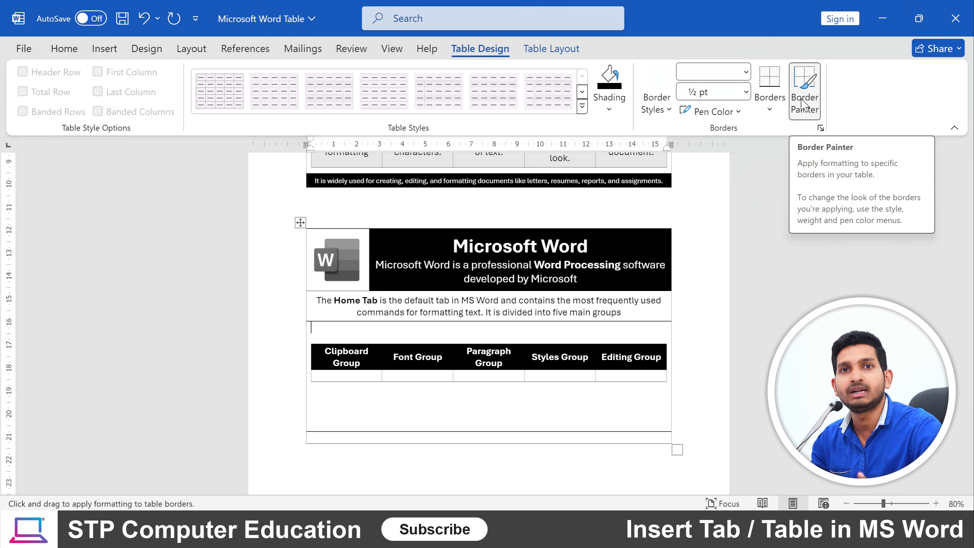
left_click(383, 357)
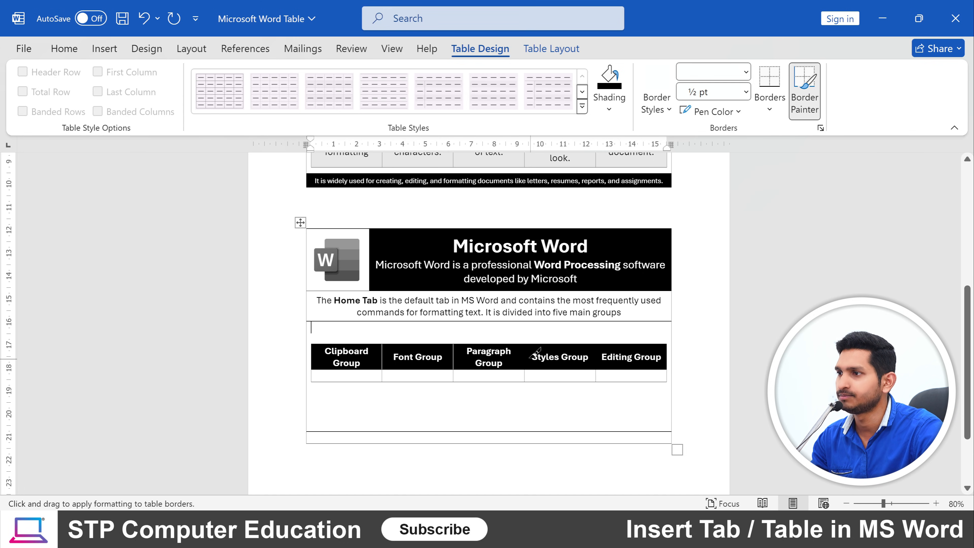
left_click(525, 357)
left_click(596, 356)
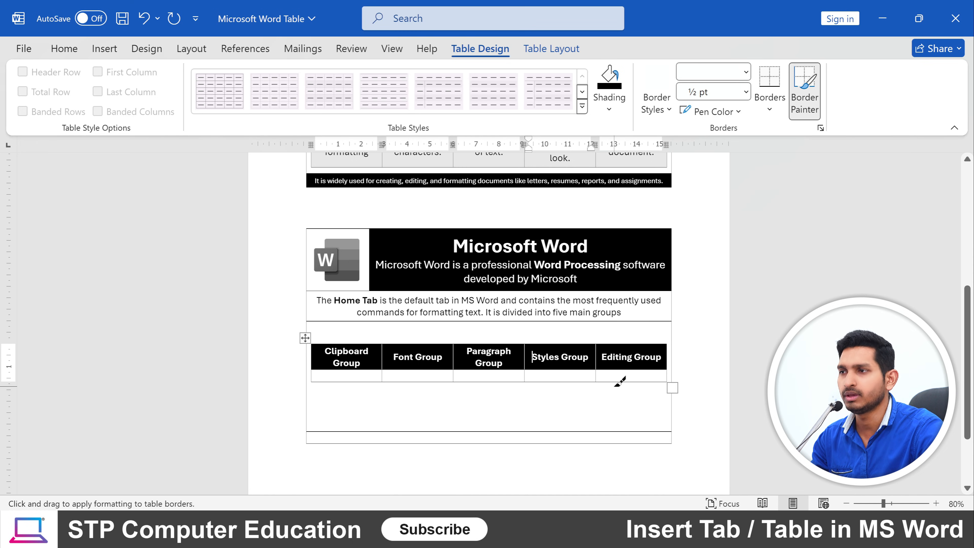
left_click(805, 86)
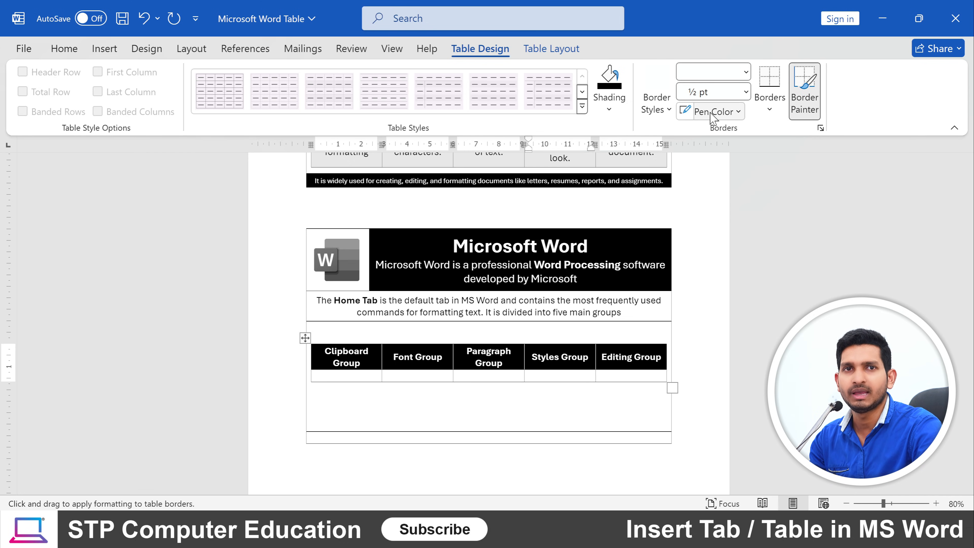
left_click(805, 102)
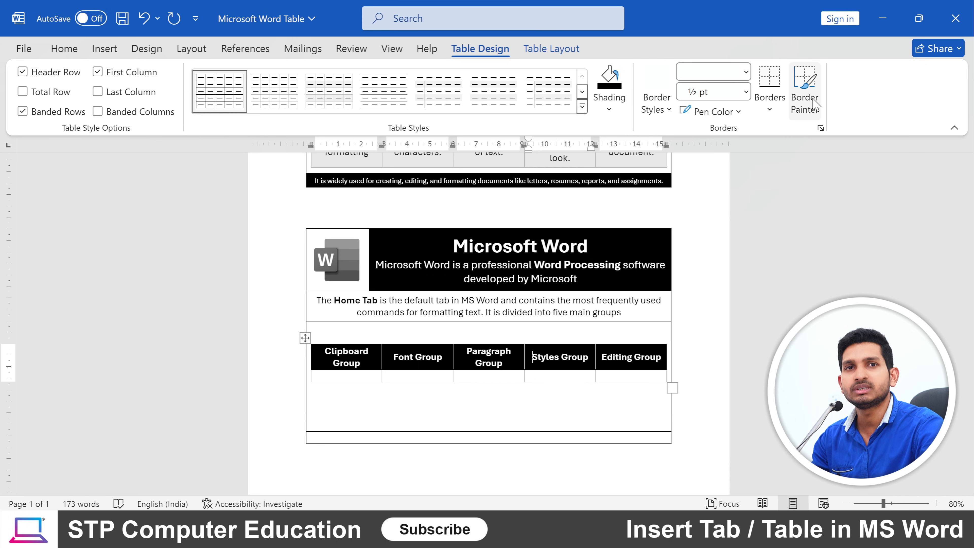
left_click(553, 49)
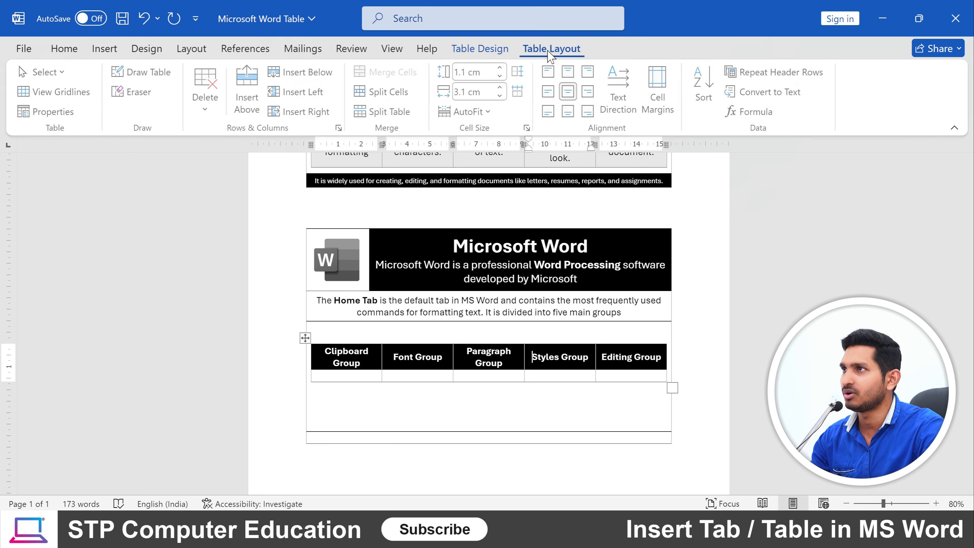
left_click(144, 74)
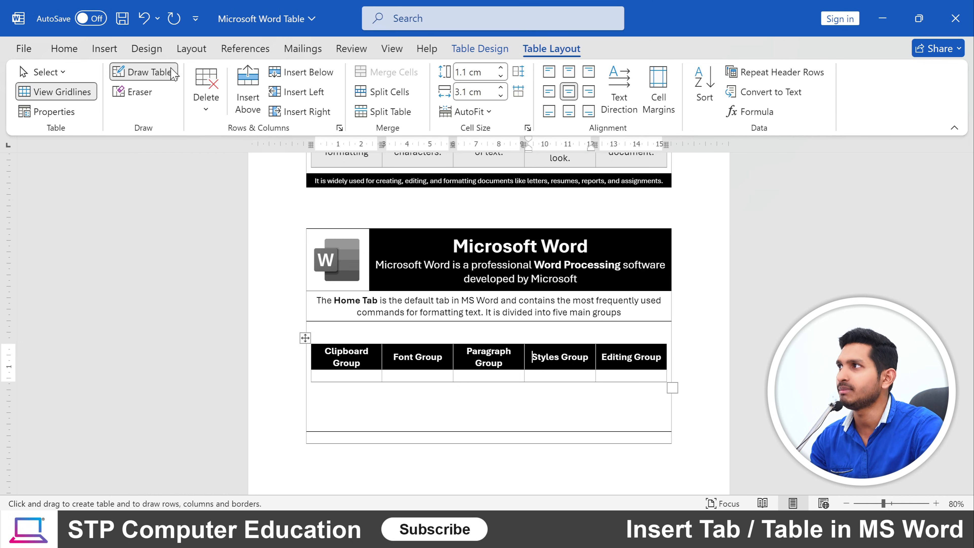
left_click(104, 51)
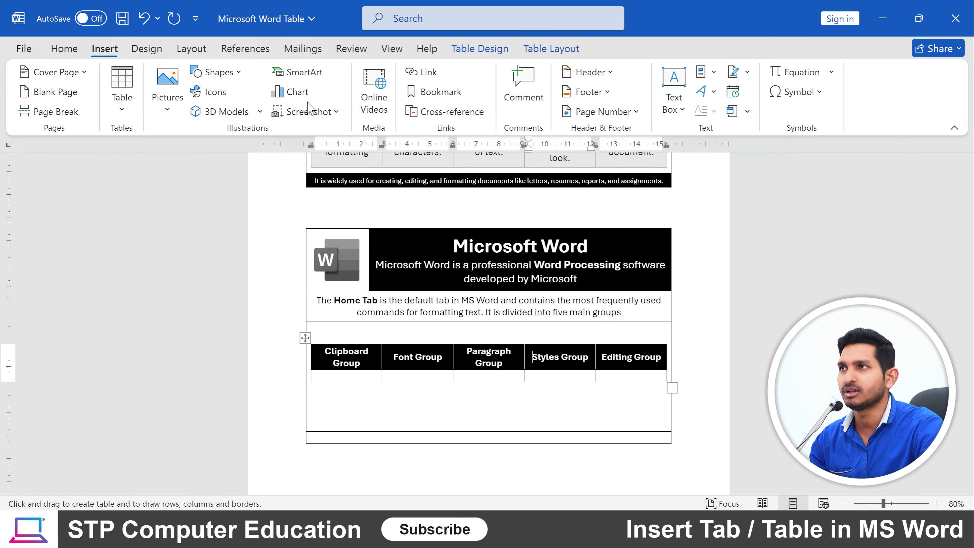
left_click(556, 51)
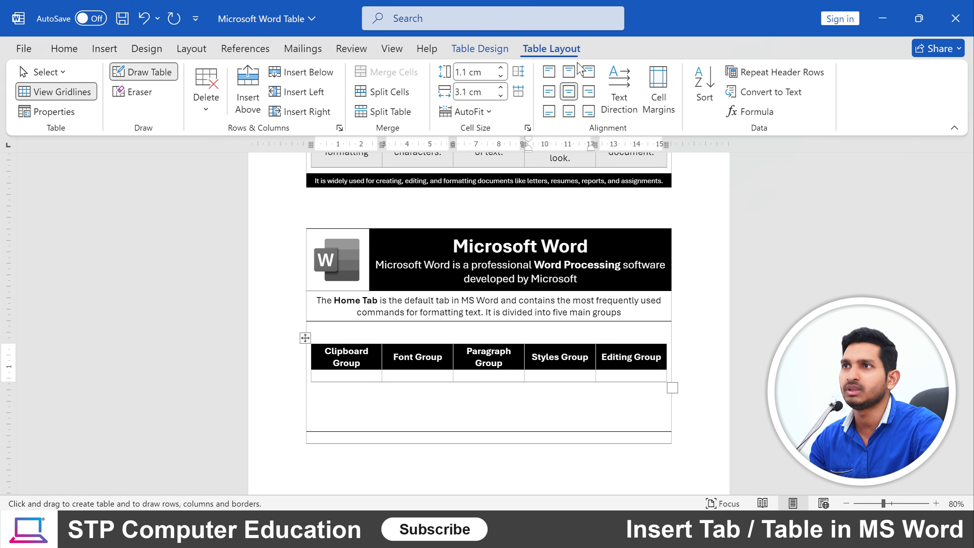
left_click(480, 50)
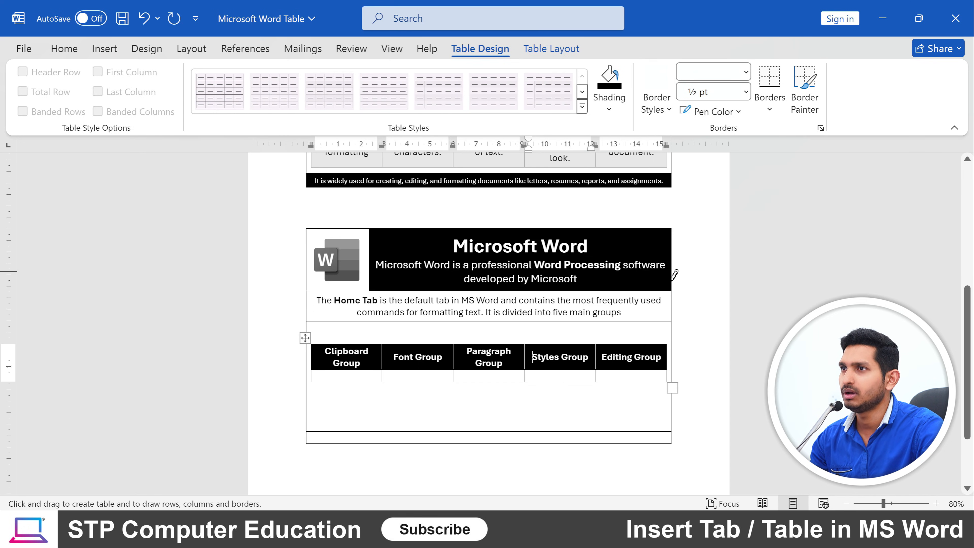
key("Escape")
Shade the empty second row of the nested table light grey.
scroll(489, 307, "down", 1)
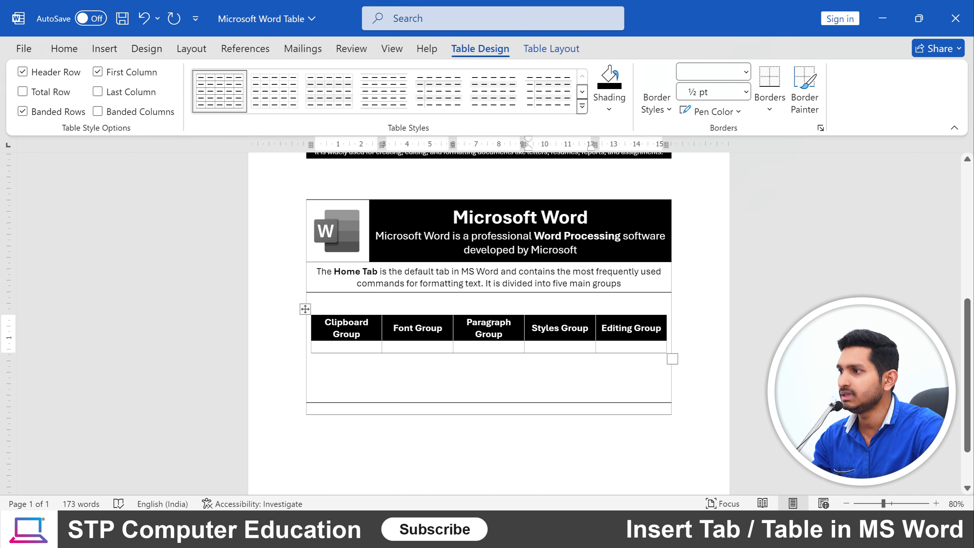
left_click(387, 346)
key("Tab")
key("Tab")
key("Tab")
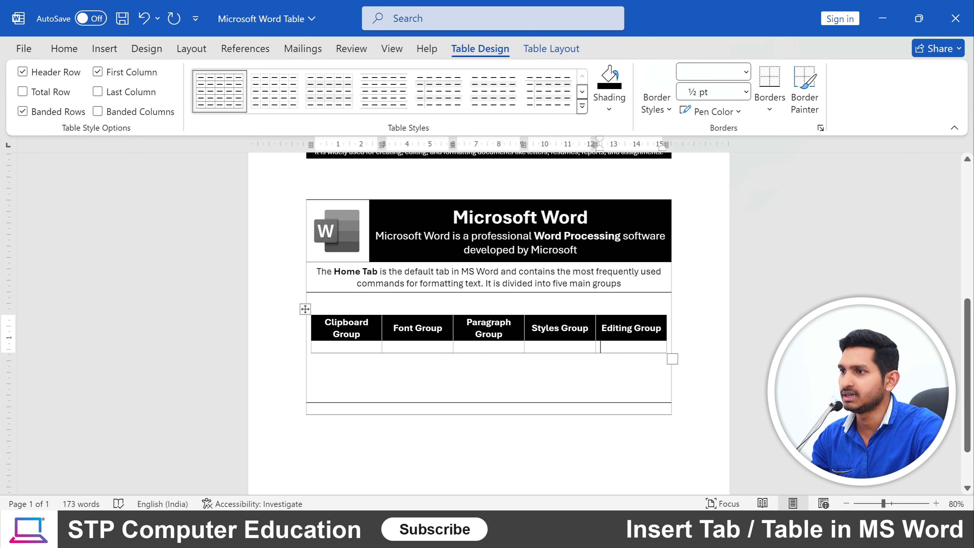
left_click_drag(318, 347, 659, 347)
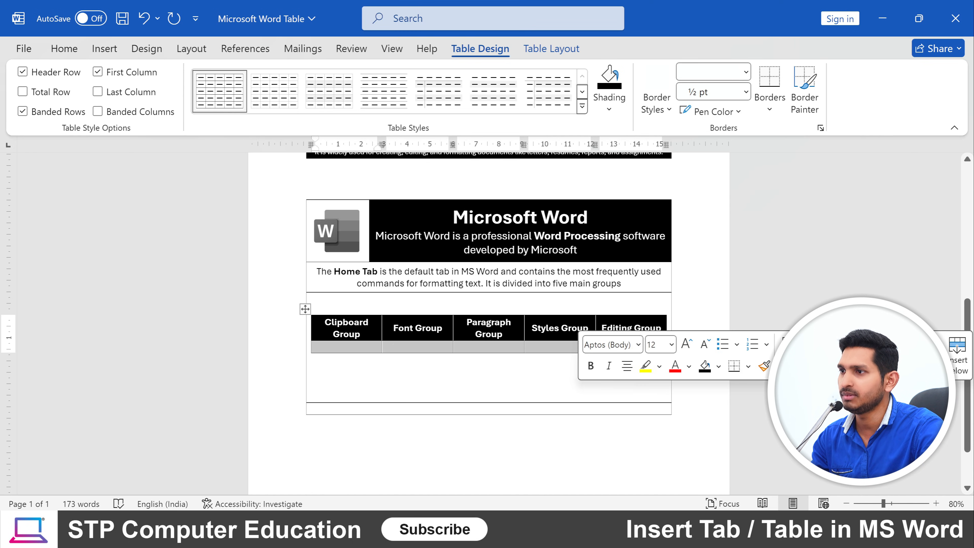
left_click(609, 108)
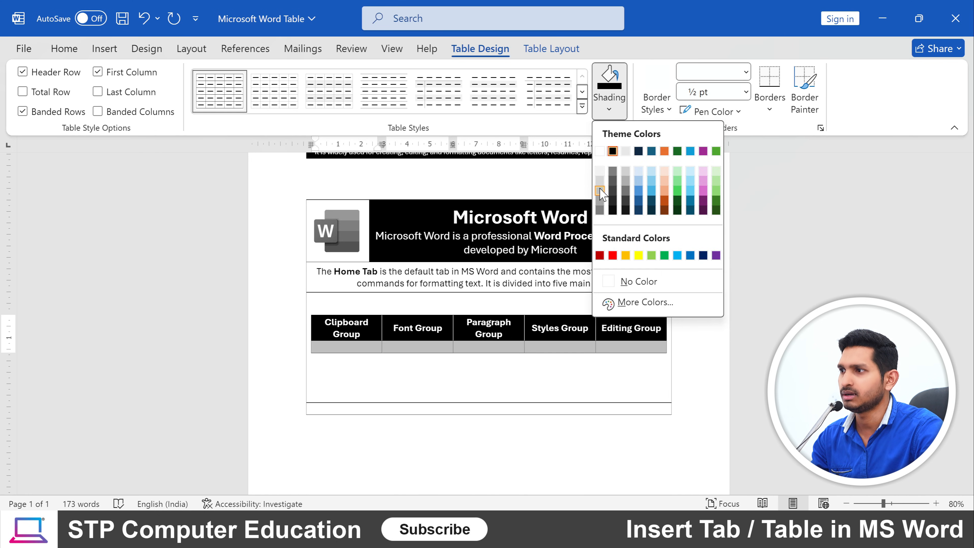
left_click(600, 179)
Copy the five group descriptions from the upper table into the nested table's second row.
scroll(522, 354, "up", 2)
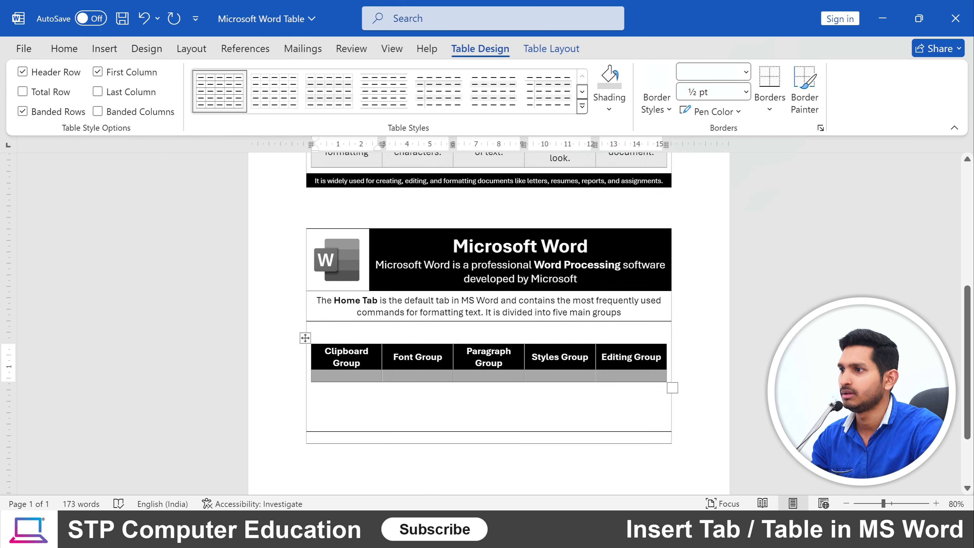
scroll(481, 384, "up", 3)
scroll(480, 450, "down", 1)
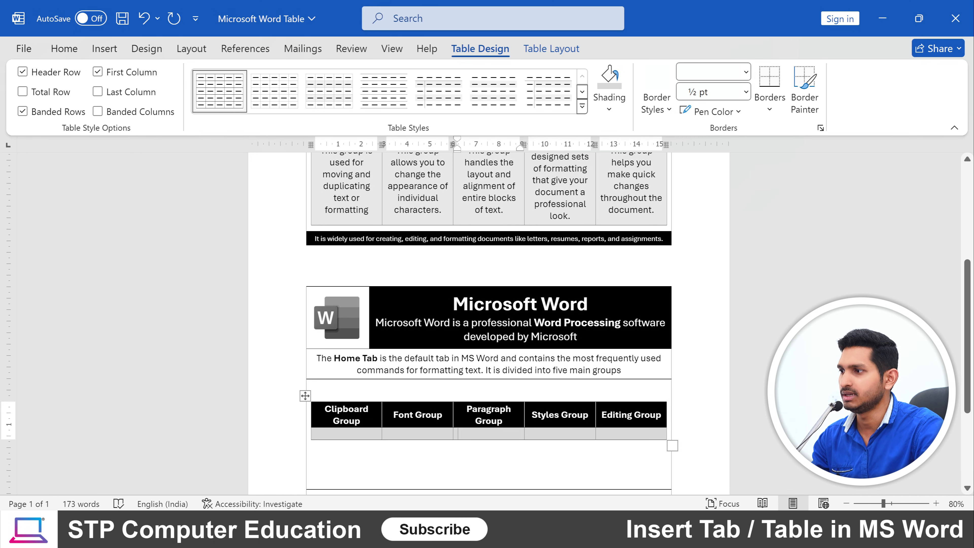
scroll(455, 414, "up", 3)
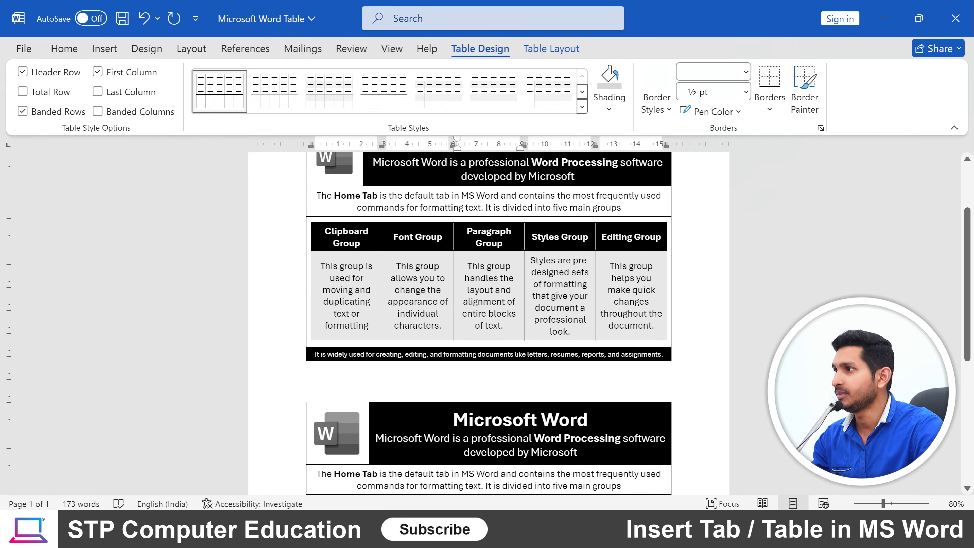
left_click_drag(318, 296, 632, 295)
key("ctrl+c")
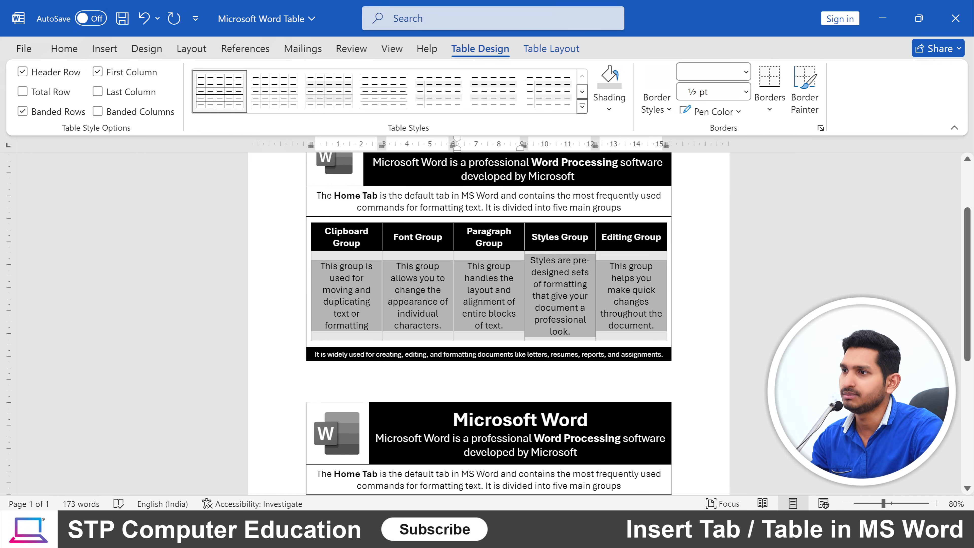
scroll(489, 323, "down", 4)
left_click(346, 405)
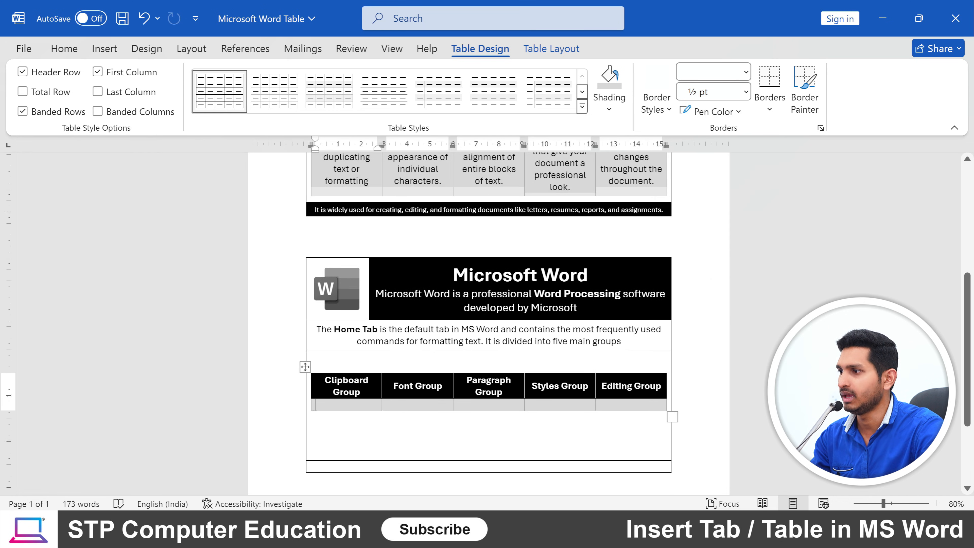
key("ctrl+v")
scroll(489, 371, "down", 2)
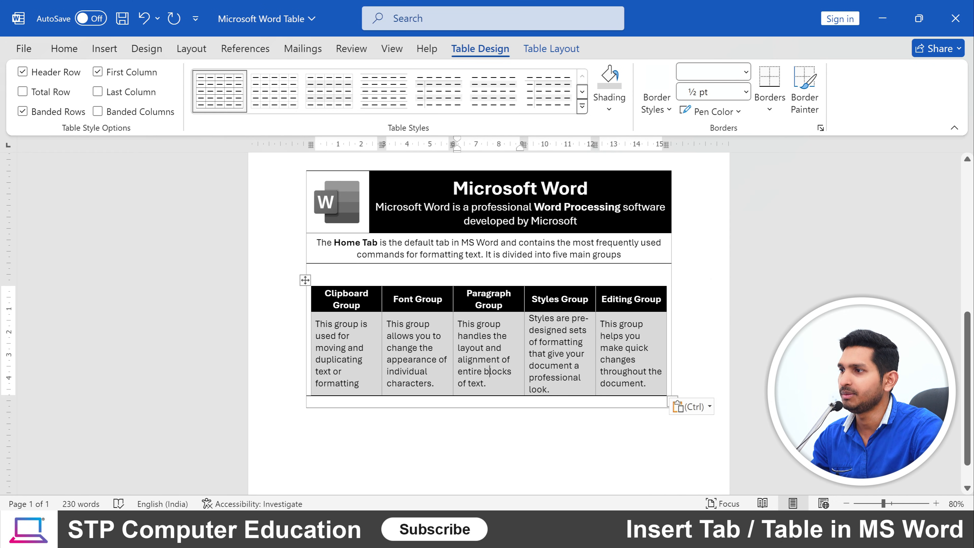
Centre the five group descriptions horizontally and vertically within their cells in the nested table.
scroll(489, 371, "down", 1)
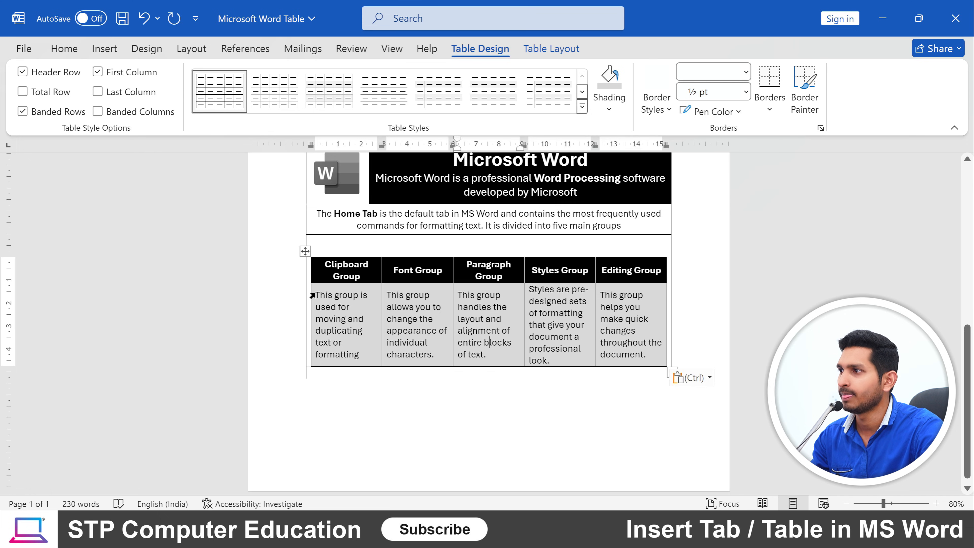
left_click_drag(312, 299, 633, 343)
left_click(551, 48)
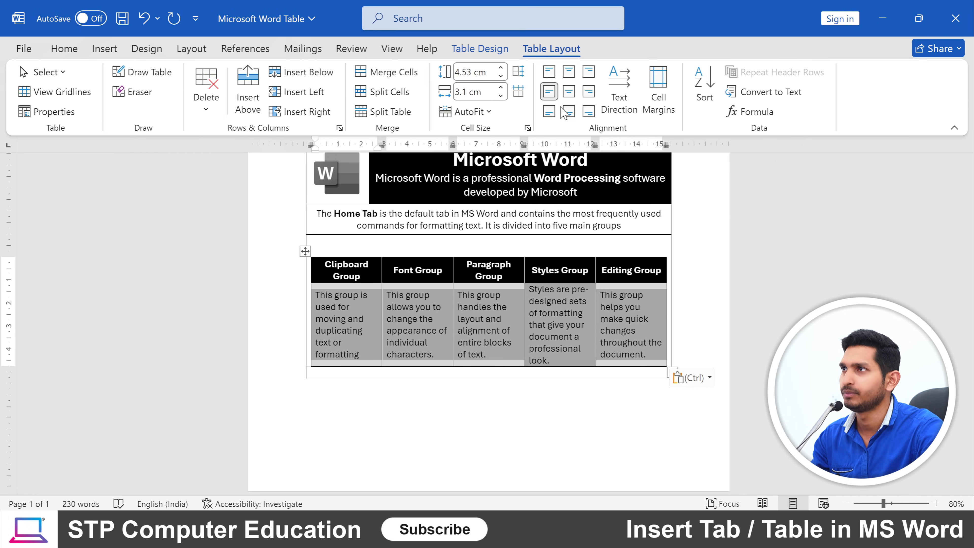
left_click(569, 92)
left_click(580, 325)
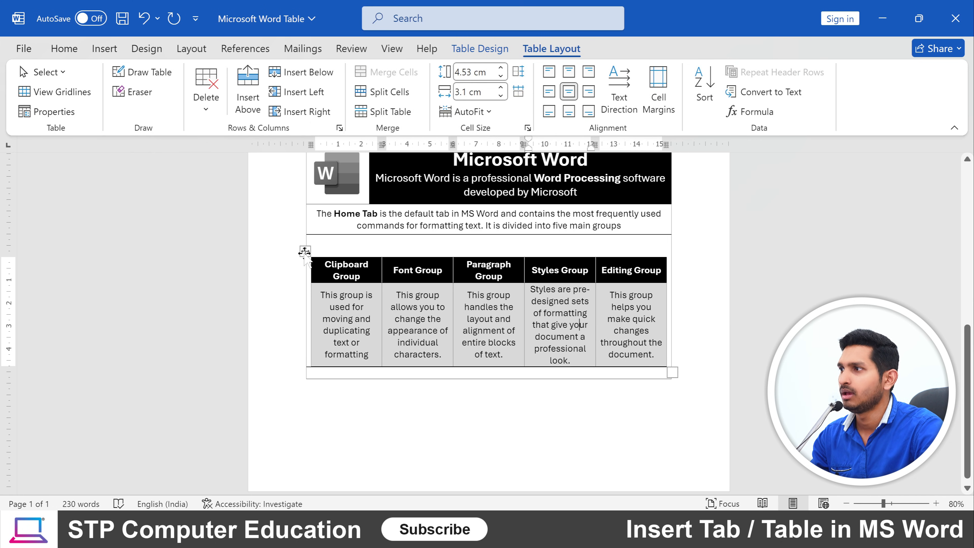
Try to move the nested table flush against the top border of its containing row.
mouse_move(306, 234)
left_mouse_down()
mouse_move(296, 232)
mouse_move(305, 230)
left_mouse_up()
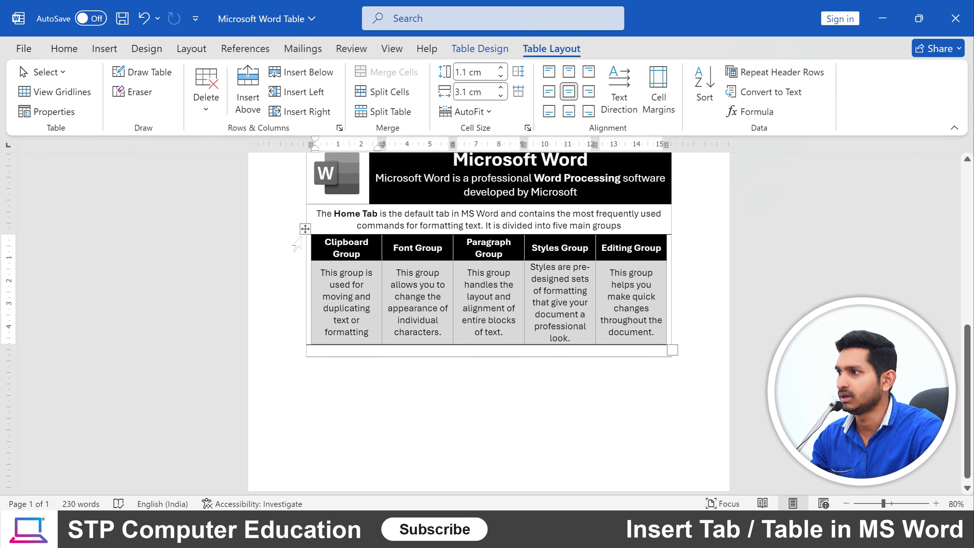
left_click(668, 266)
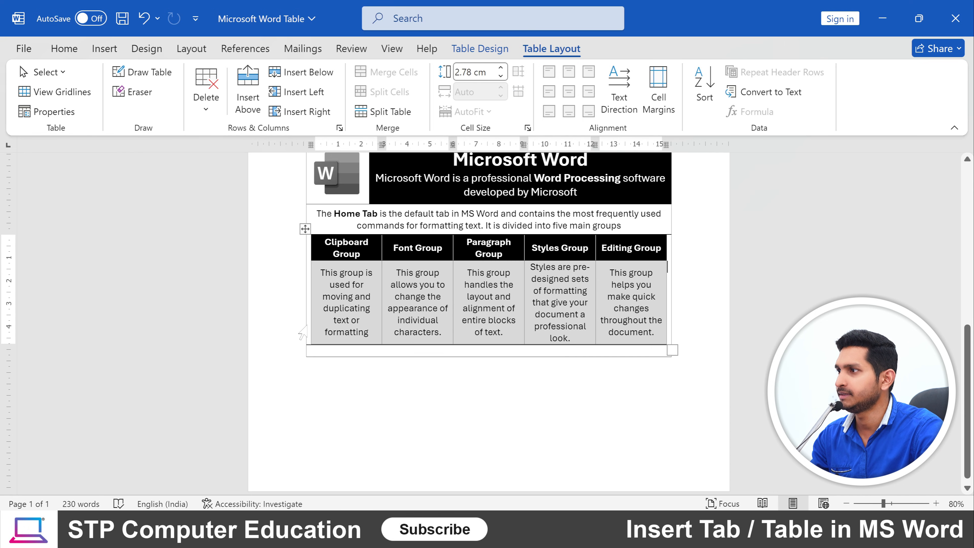
left_click(304, 229)
left_click_drag(305, 229, 305, 251)
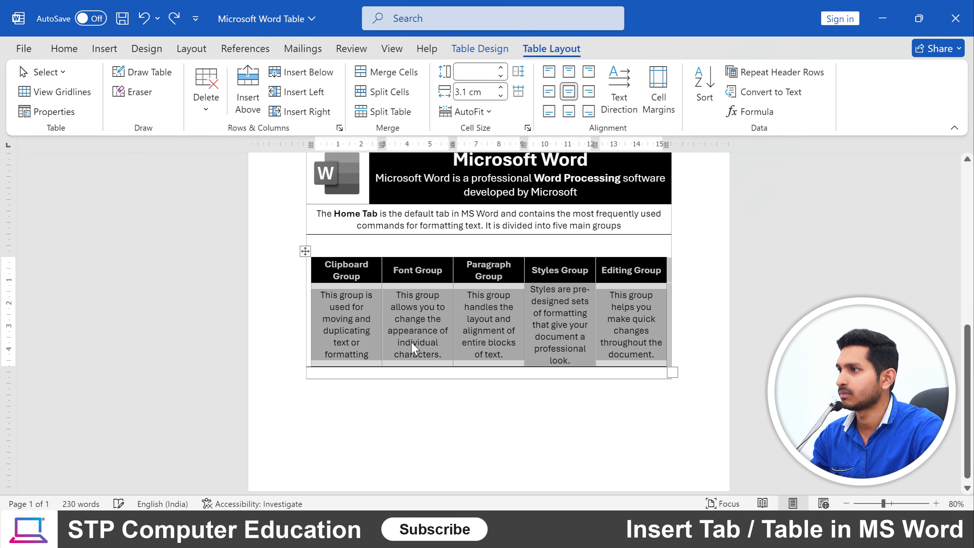
Move the nested table up within its containing row, leaving a small gap below the row's top border.
left_click(316, 244)
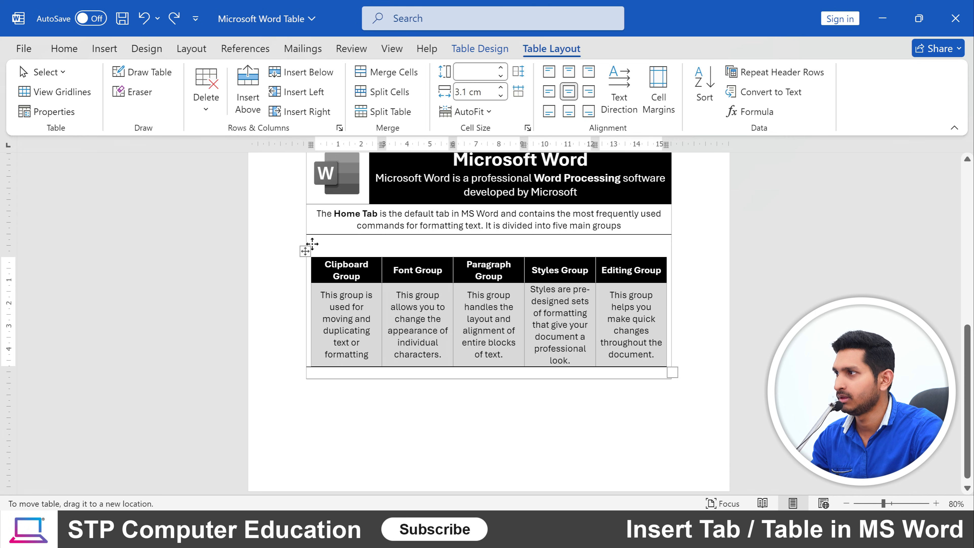
left_click_drag(305, 252, 315, 243)
left_click_drag(307, 241, 307, 221)
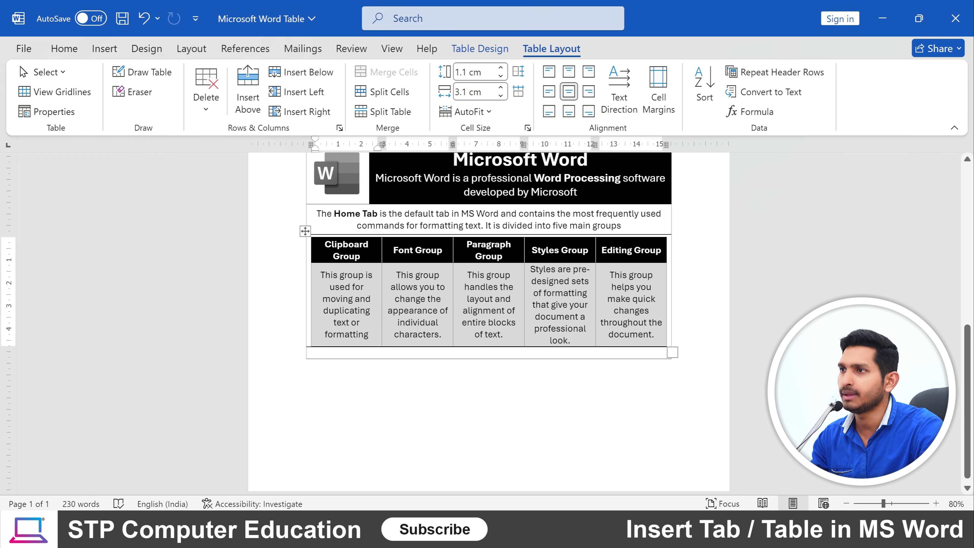
Set the height of the outer table row containing the nested table to 5.2 cm.
left_click(668, 269)
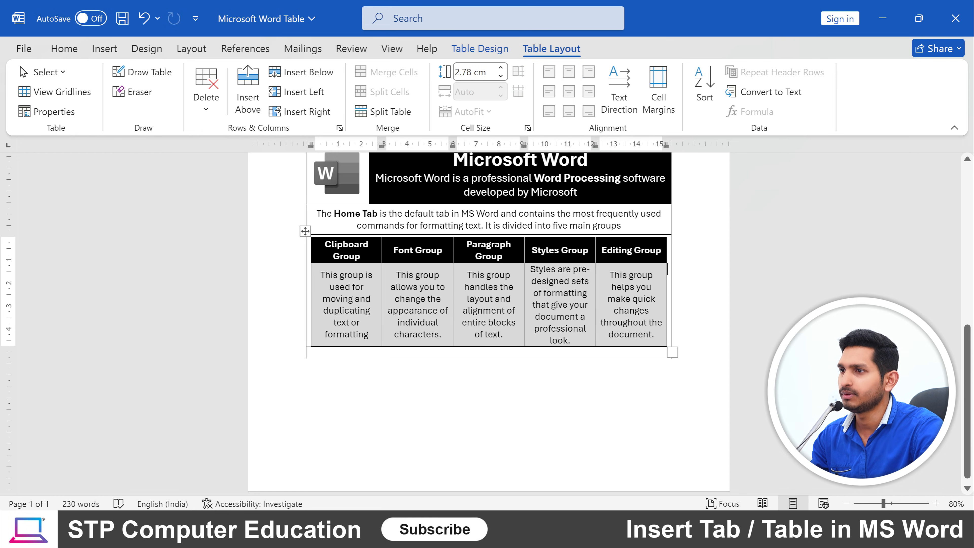
left_click(683, 332)
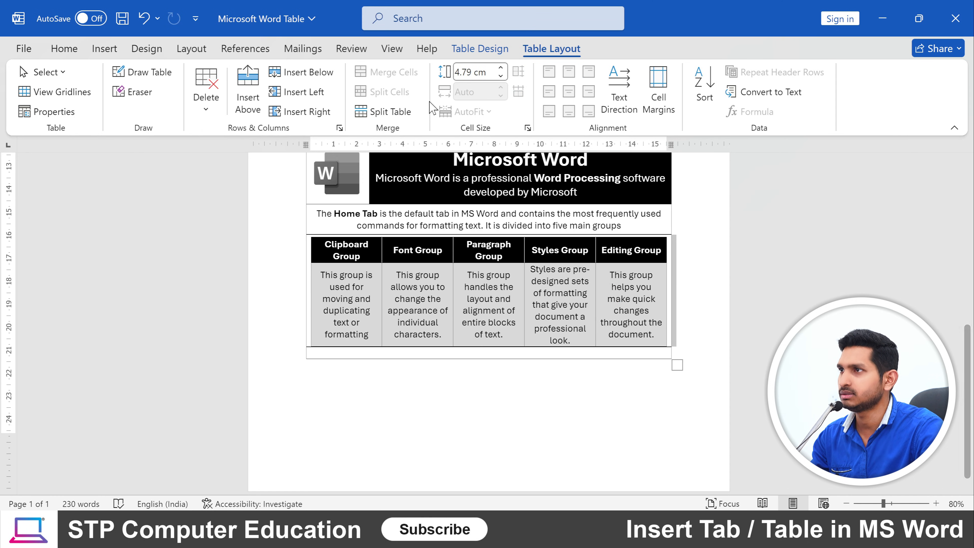
left_click(500, 68)
left_click(500, 68)
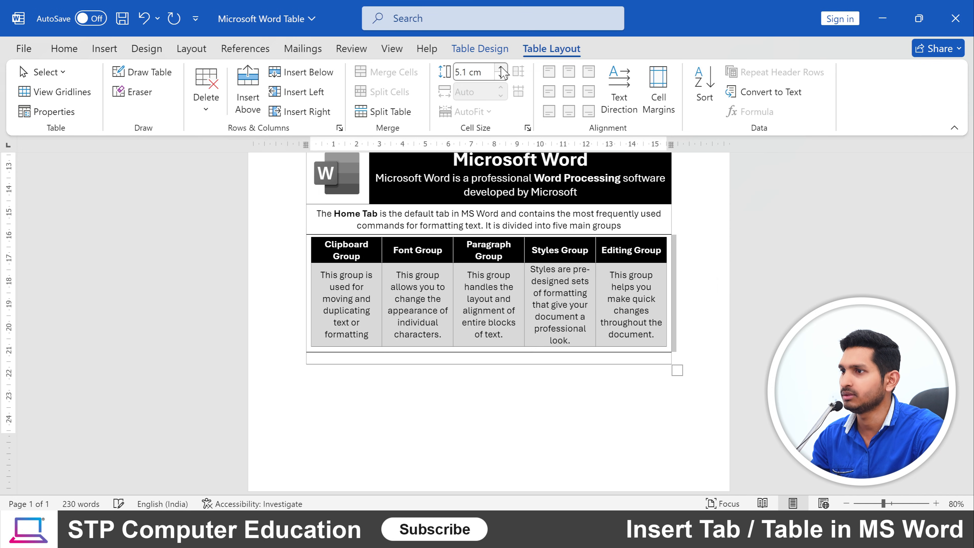
left_click(500, 68)
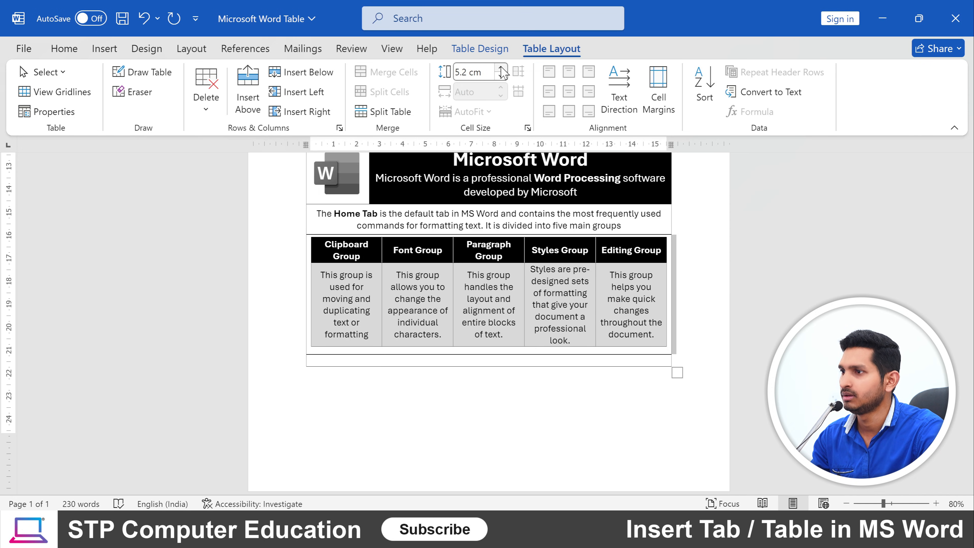
left_click(672, 240)
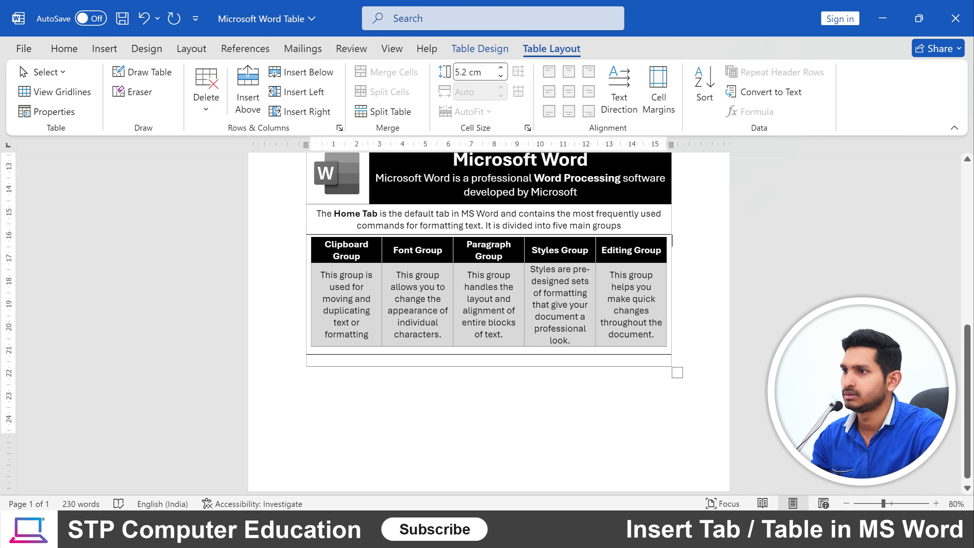
left_click(480, 335)
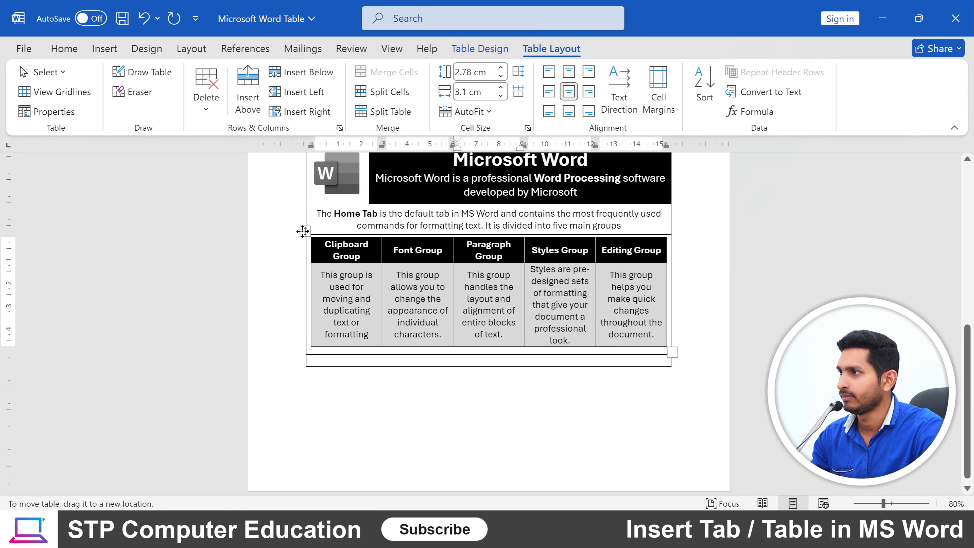
Nudge the nested table slightly down inside its containing row, keeping the row's height at 5.2 cm.
mouse_move(302, 240)
left_mouse_down()
mouse_move(283, 239)
mouse_move(303, 229)
mouse_move(302, 248)
left_mouse_up()
left_click(598, 424)
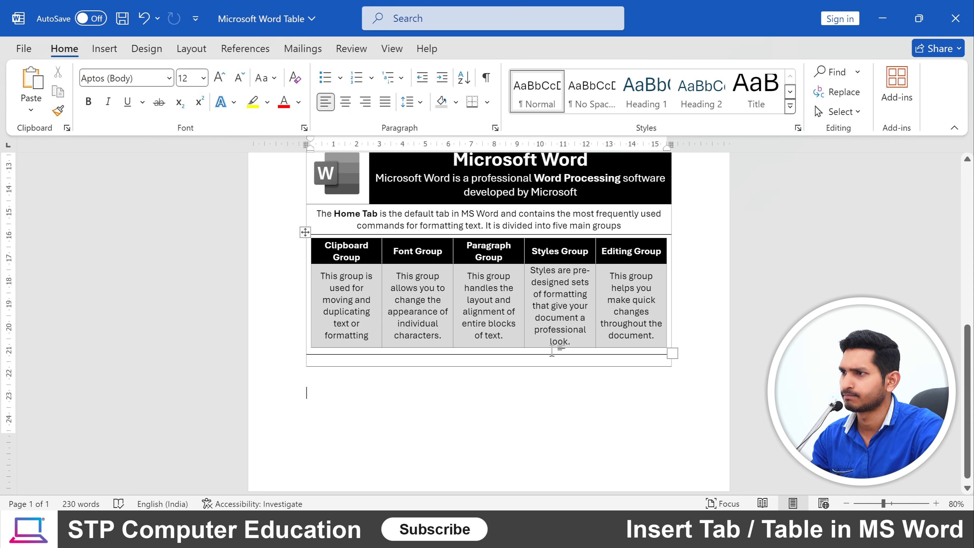
left_click(551, 356)
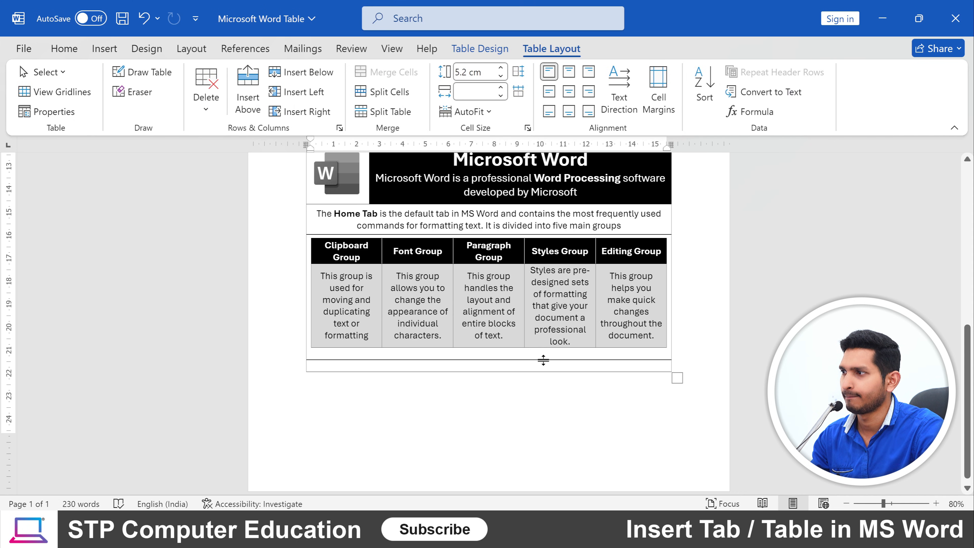
key("ctrl+z")
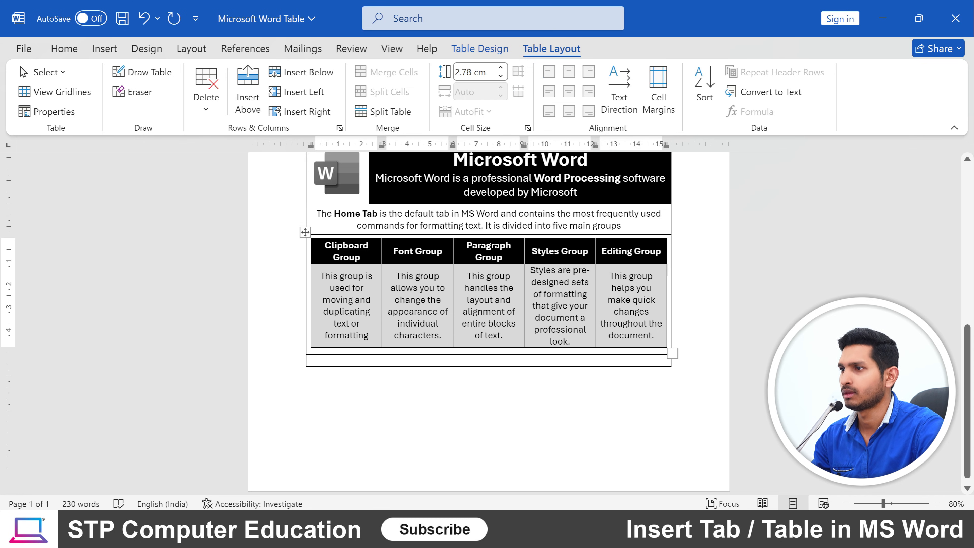
Shade the empty bottom row of the second table black.
left_click(311, 360)
scroll(543, 355, "up", 3)
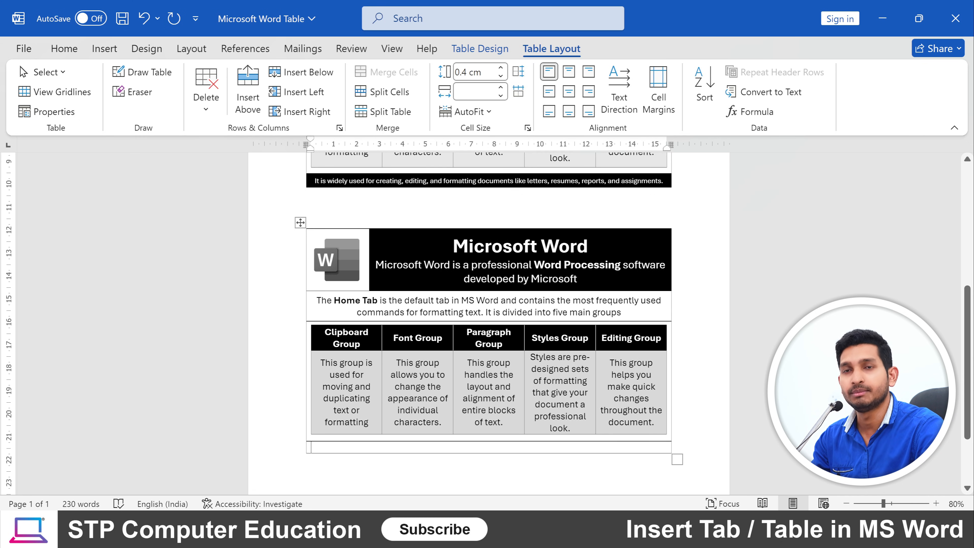
scroll(487, 322, "down", 2)
left_click(472, 391)
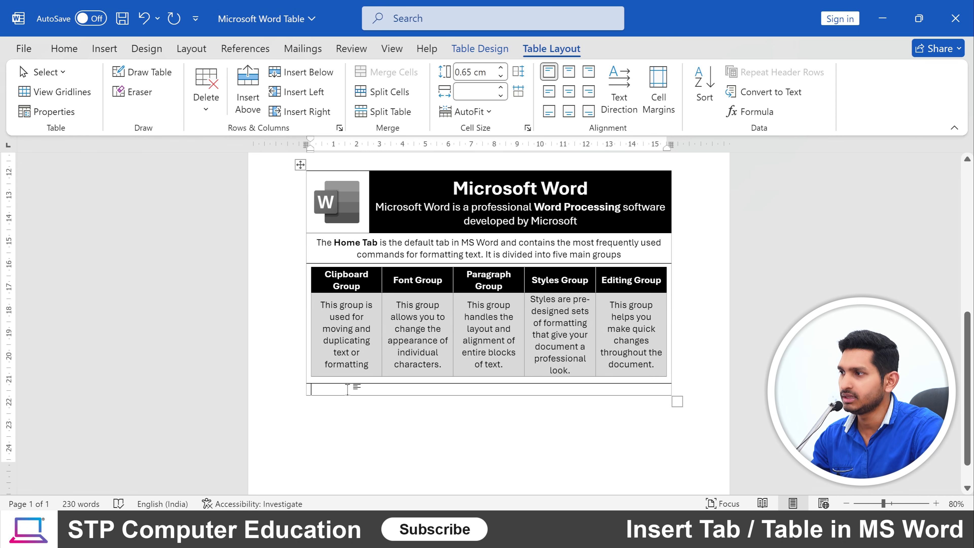
left_click(480, 49)
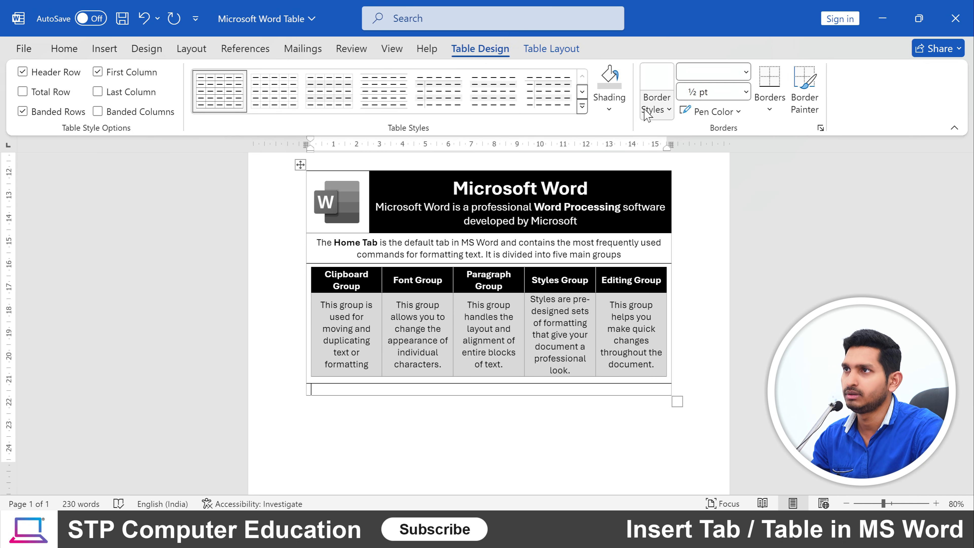
left_click(616, 111)
left_click(612, 149)
Add the sentence "It is widely used for creating, editing, and formatting documents like letters, resumes, reports, and assignments." to the black bottom row.
scroll(486, 323, "up", 4)
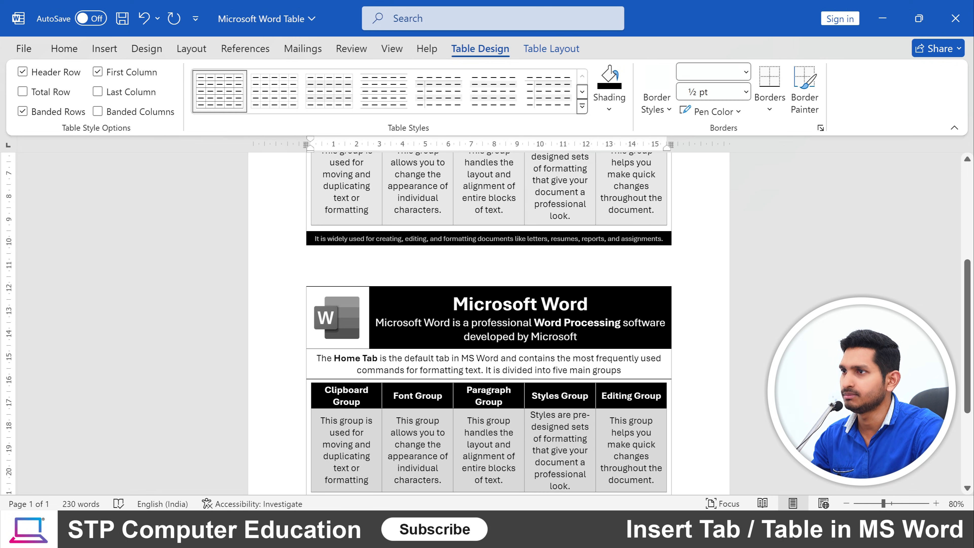
scroll(407, 360, "down", 5)
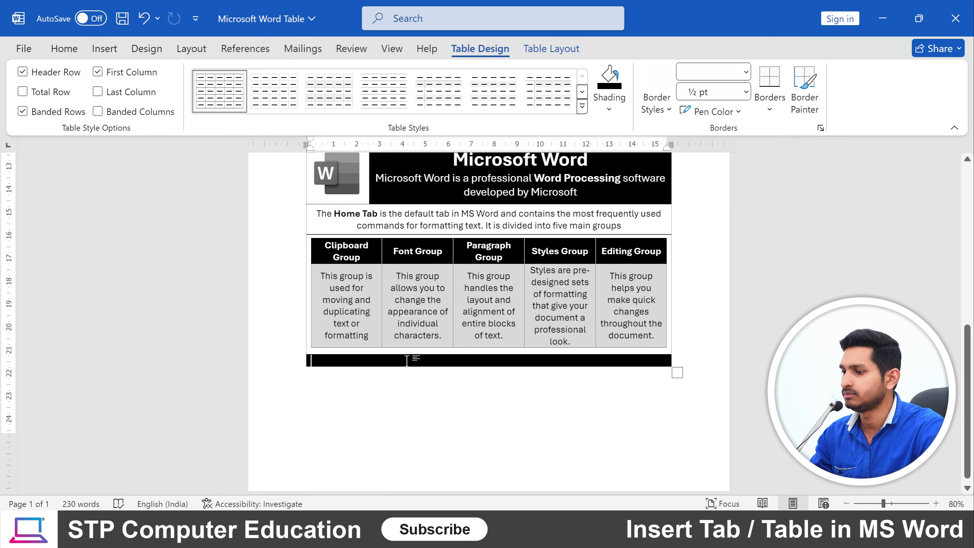
type("It is widely used for creating, editing, and formatting documents like letters, resumes, reports, and assignments.")
scroll(486, 322, "up", 3)
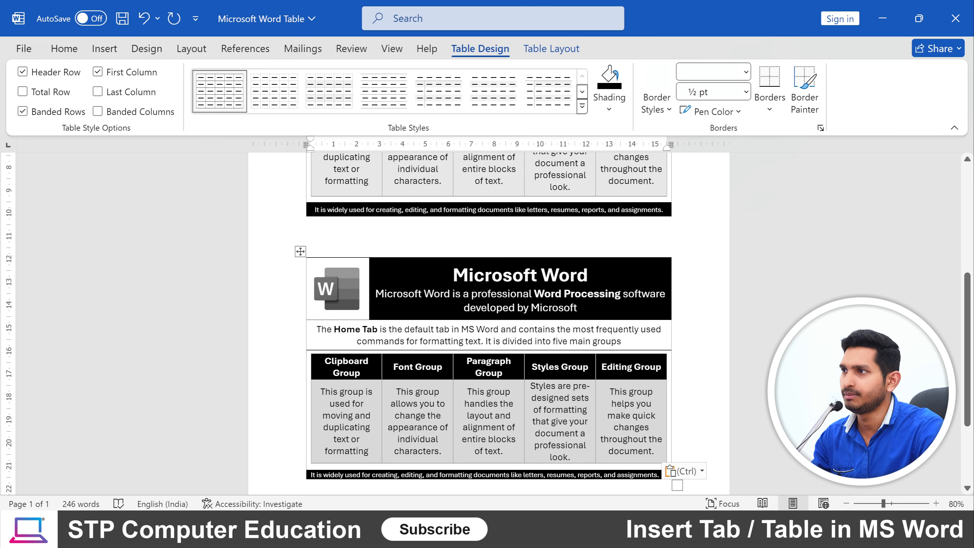
scroll(487, 322, "down", 3)
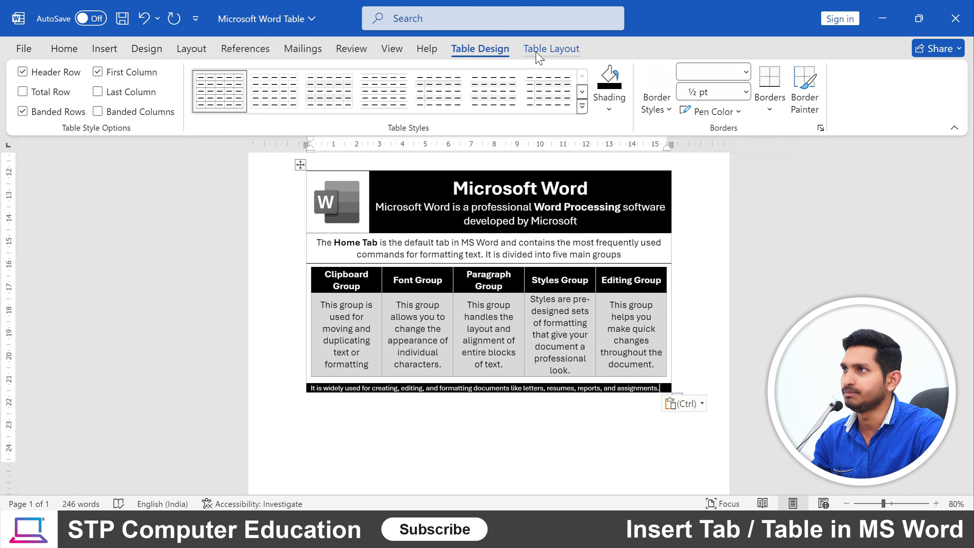
Set the black bottom row's height to 0.6 cm and centre its sentence horizontally and vertically.
left_click(545, 49)
left_click(501, 69)
left_click(501, 69)
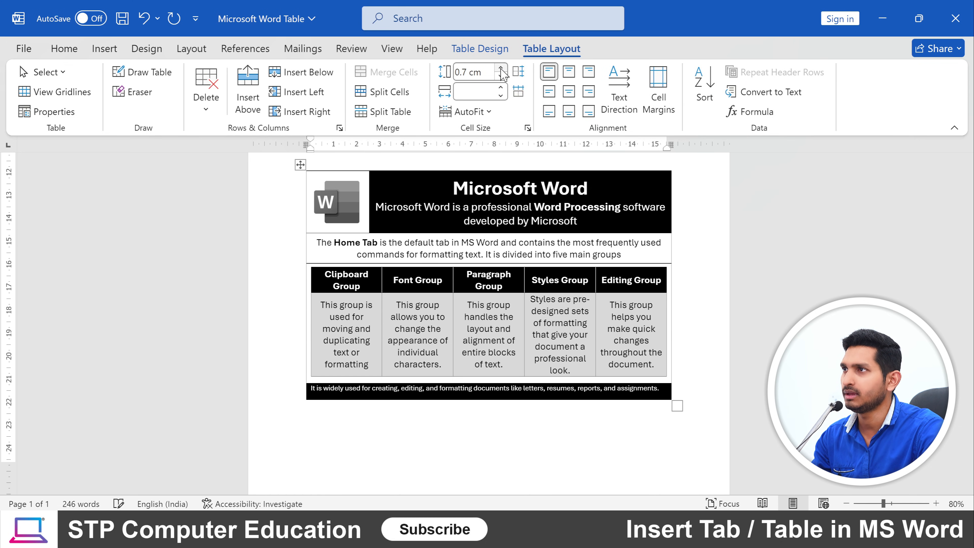
left_click(569, 92)
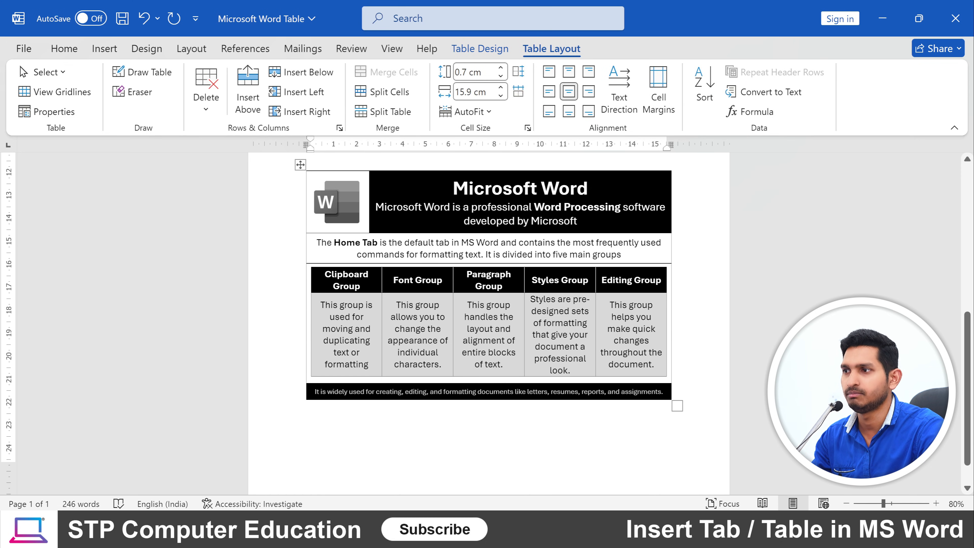
left_click(501, 75)
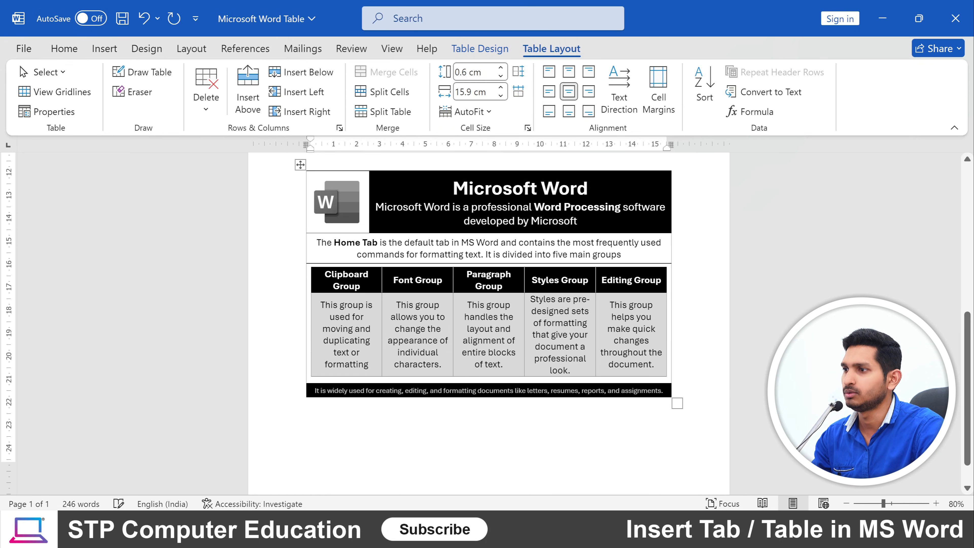
left_click(309, 419)
key("ctrl+v")
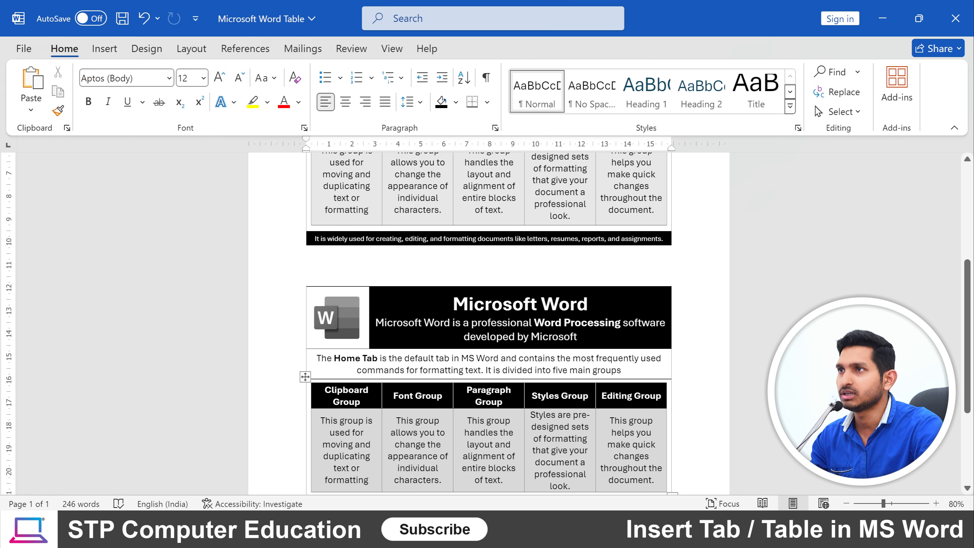
scroll(500, 343, "down", 4)
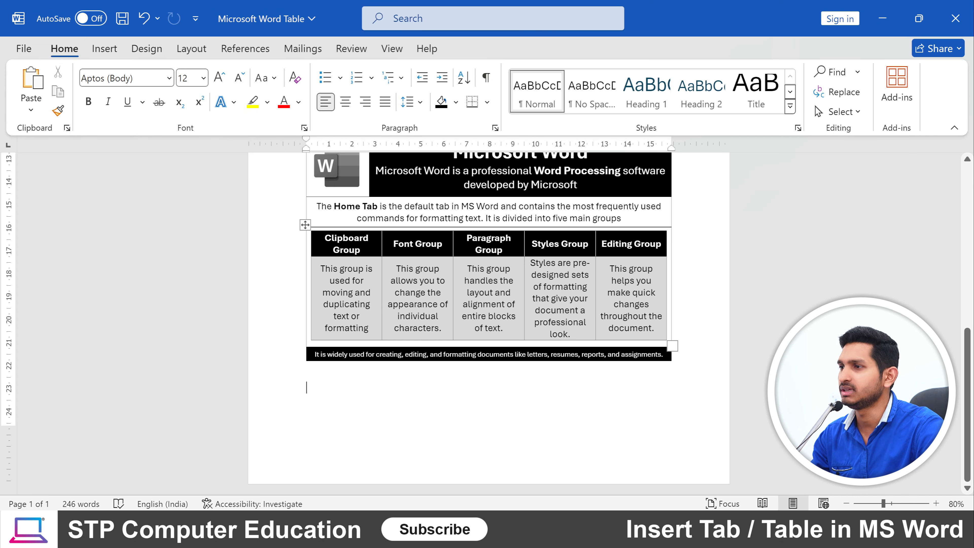
key("ctrl+v")
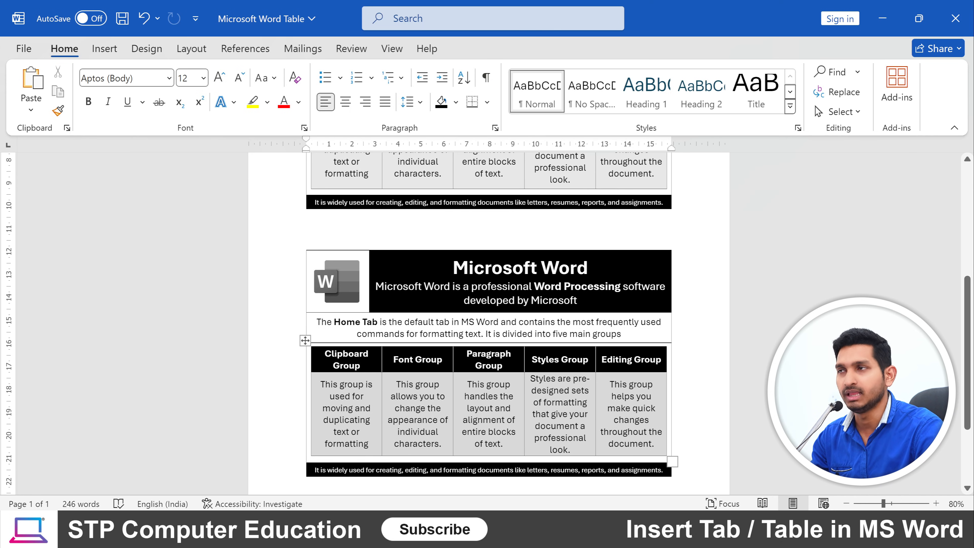
scroll(488, 324, "up", 2)
Switch to the blank Document1 and insert a table with five columns and four rows.
left_click(669, 539)
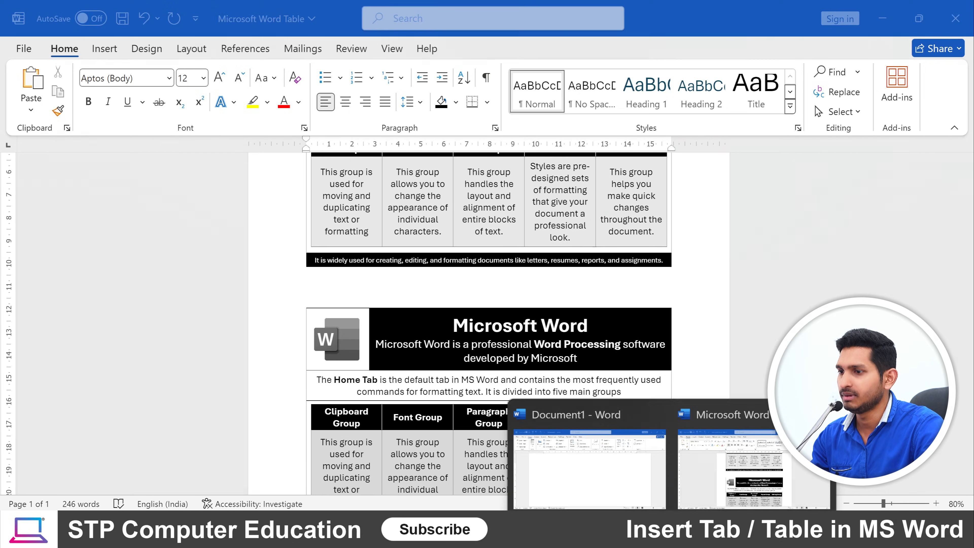
left_click(590, 468)
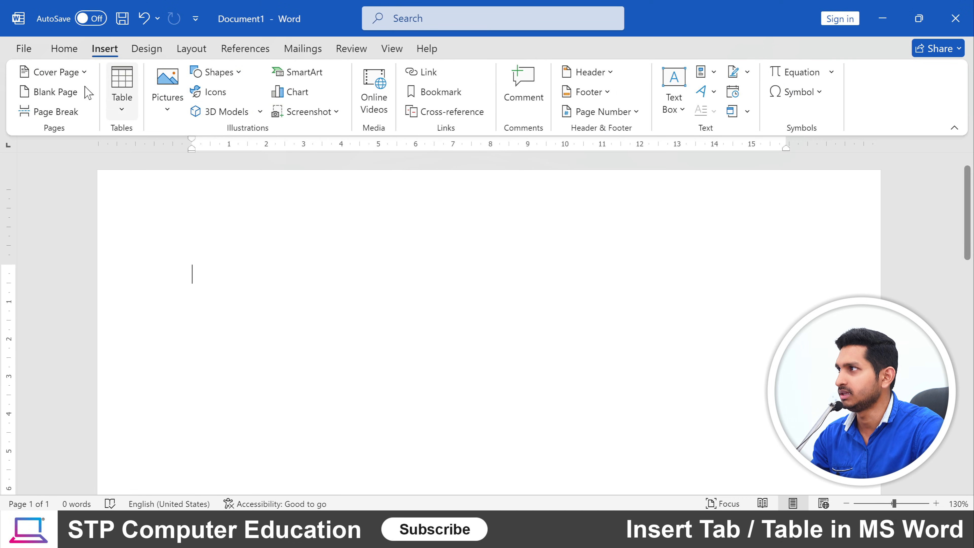
left_click(122, 104)
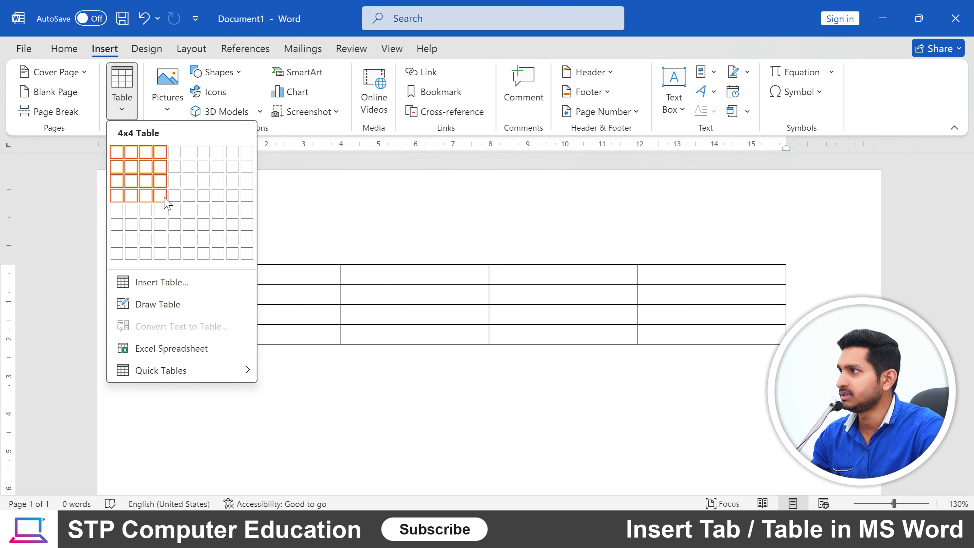
left_click(175, 196)
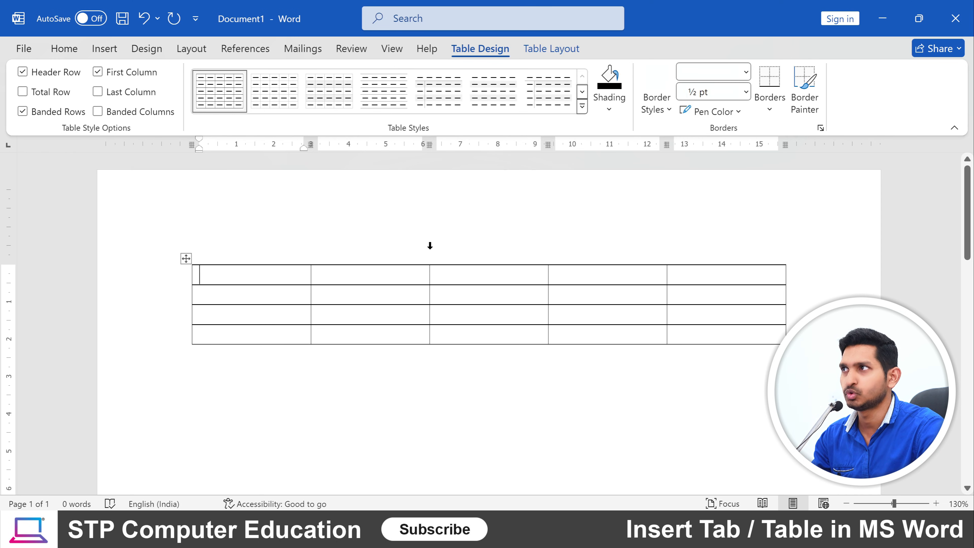
Examine the table design and layout tools, including the available border styles and line styles.
left_click(552, 51)
left_click(480, 50)
left_click(540, 54)
left_click(497, 54)
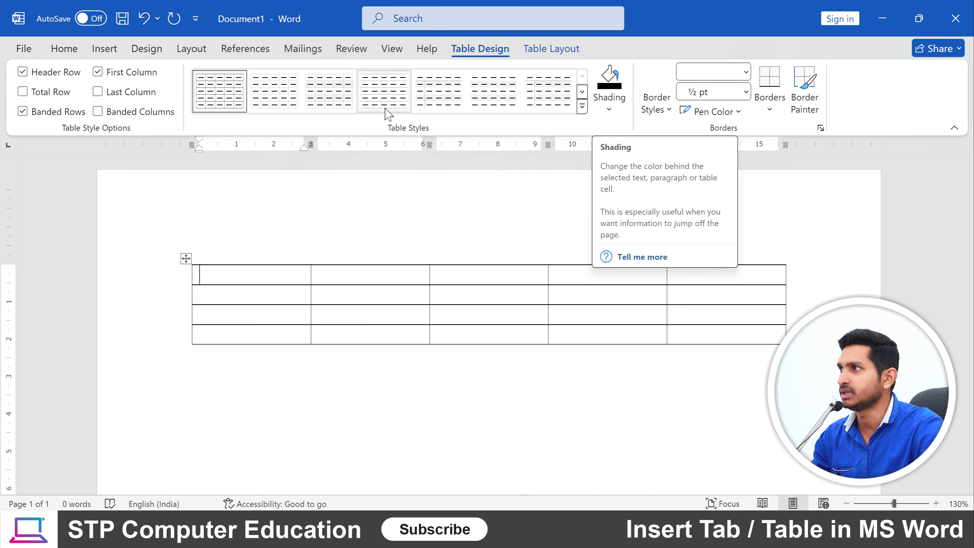
left_click(668, 112)
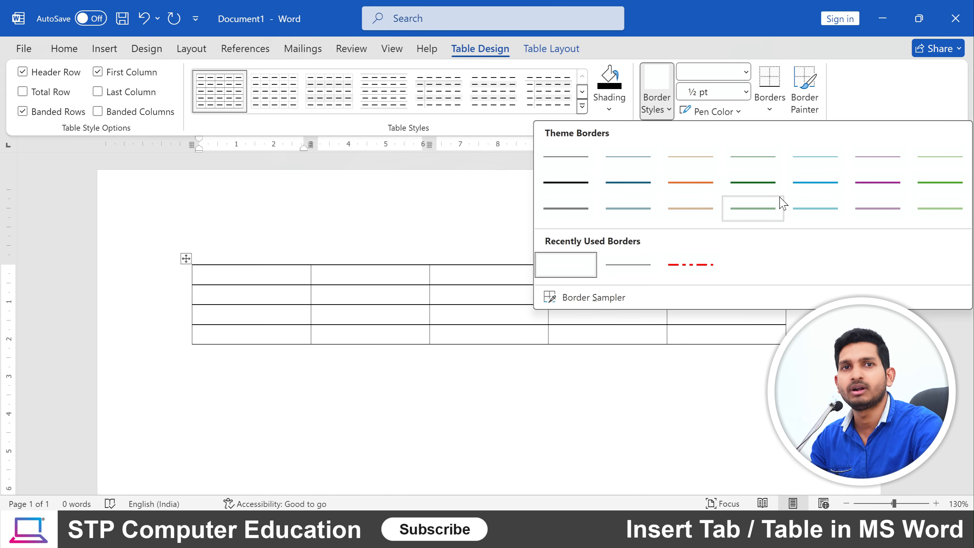
left_click(469, 189)
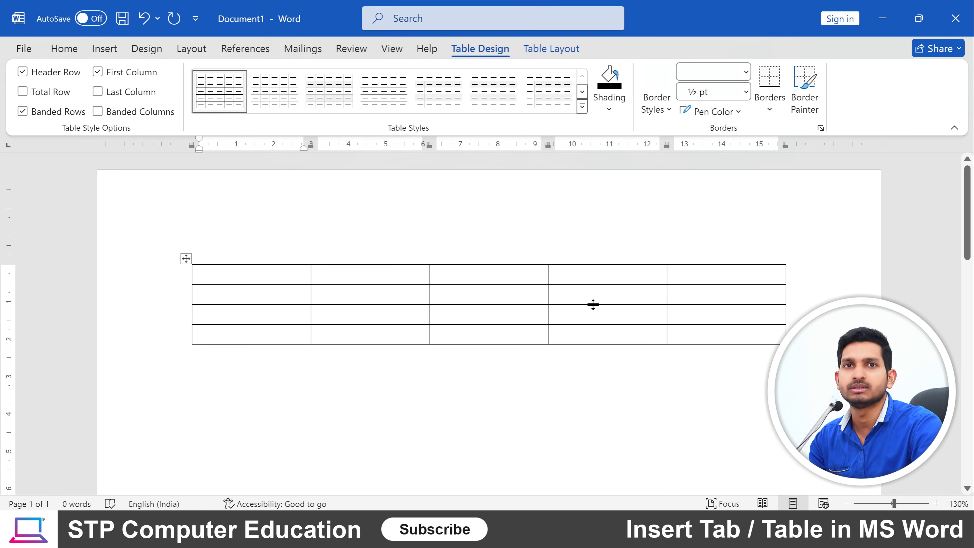
left_click(746, 72)
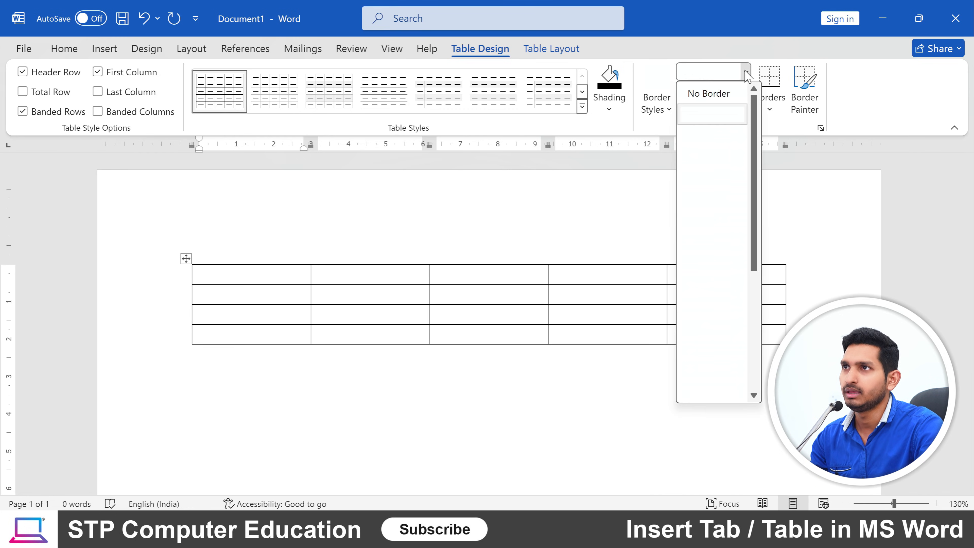
left_click(572, 190)
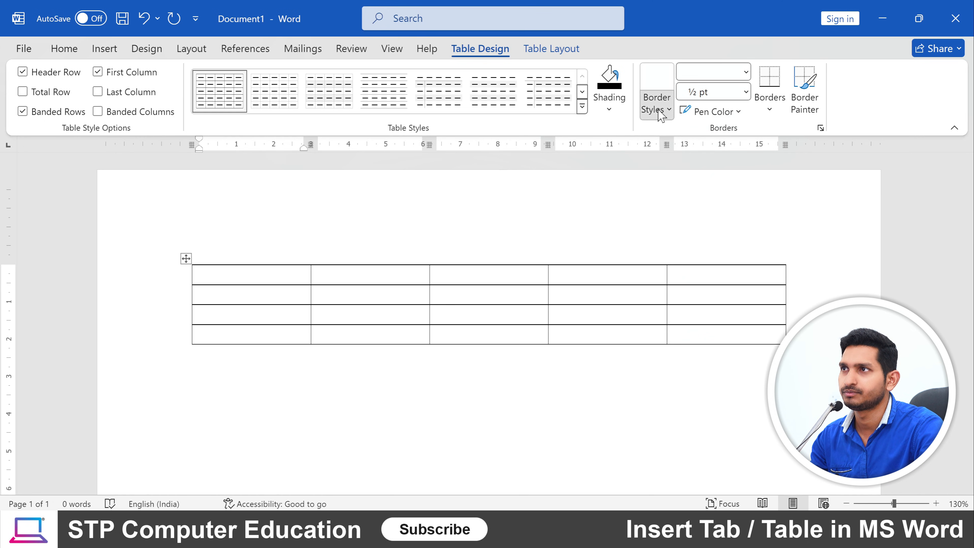
Choose the thin black ½ pt theme border style for the border painter and review its line style, weight and pen colour options.
left_click(656, 101)
left_click(566, 156)
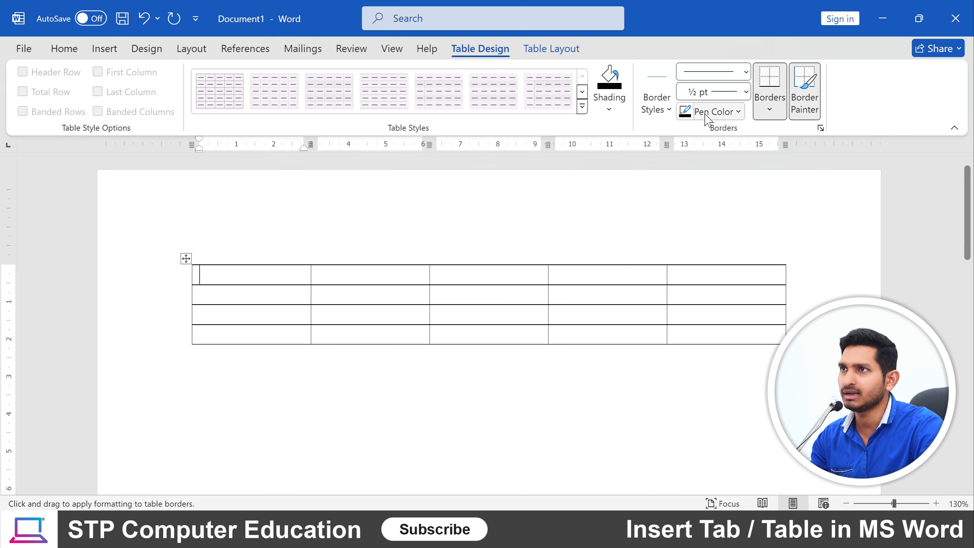
left_click(745, 72)
left_click(712, 114)
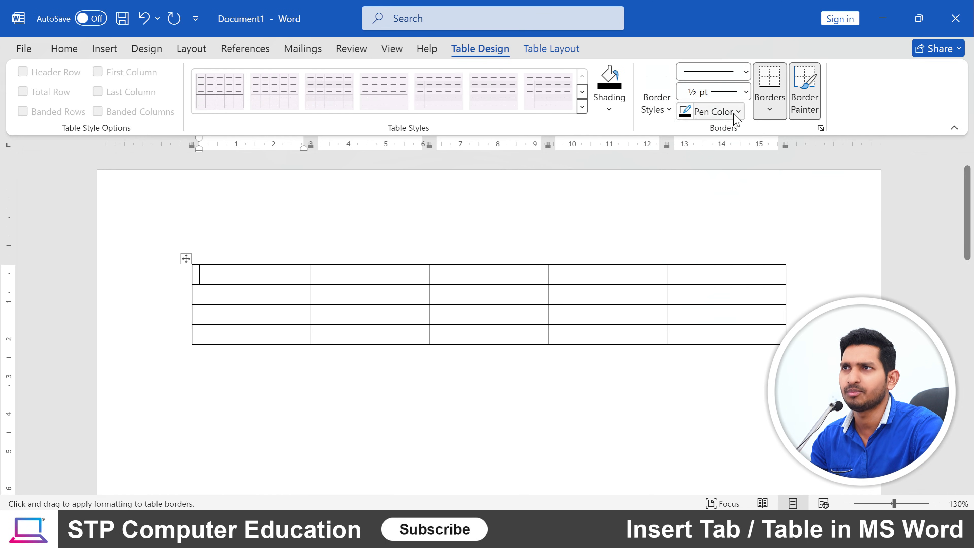
left_click(745, 92)
left_click(611, 206)
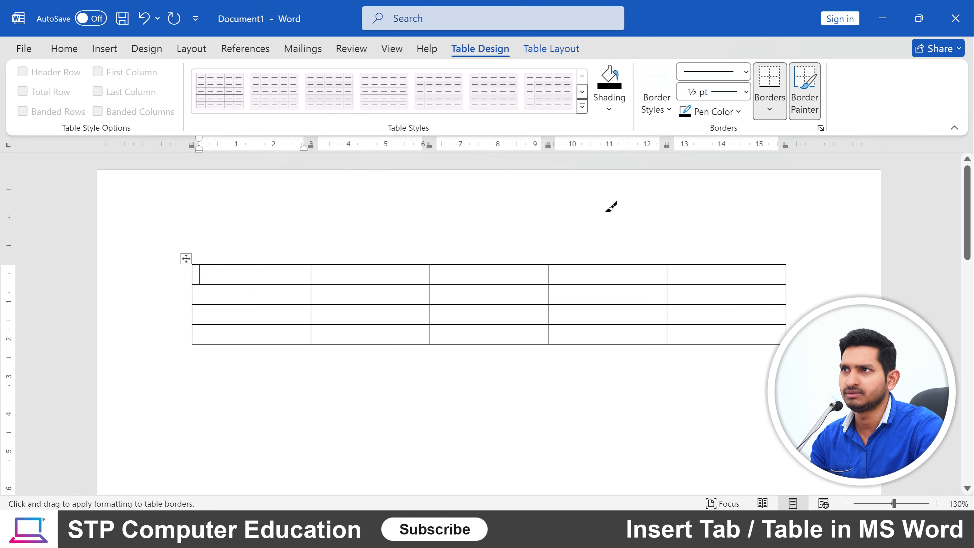
left_click(729, 112)
left_click(587, 189)
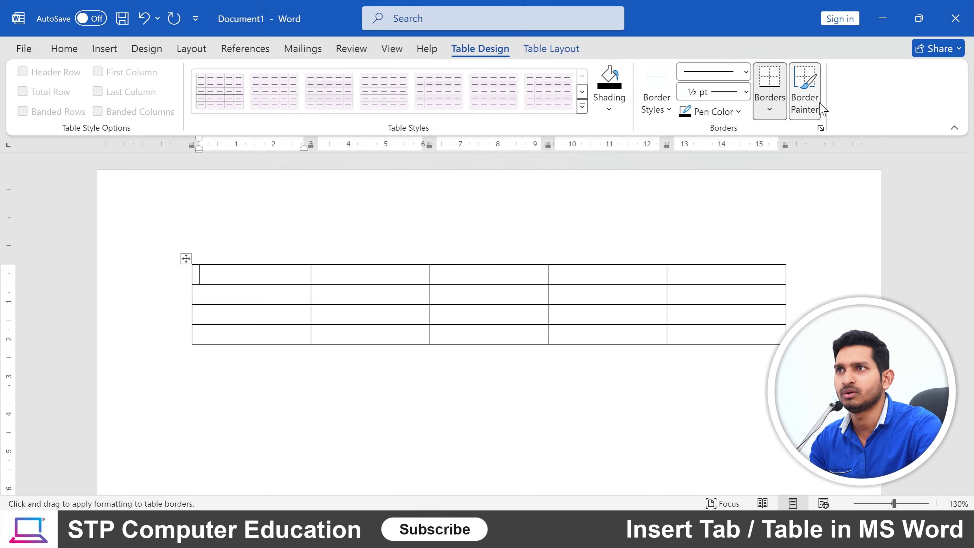
Review the border placement options and remove the bottom border of the table's first cell.
left_click(769, 110)
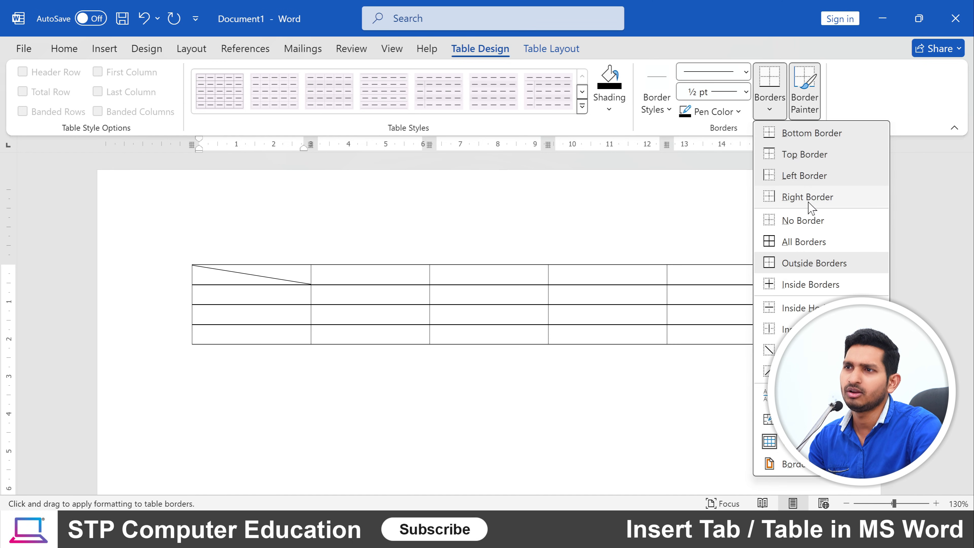
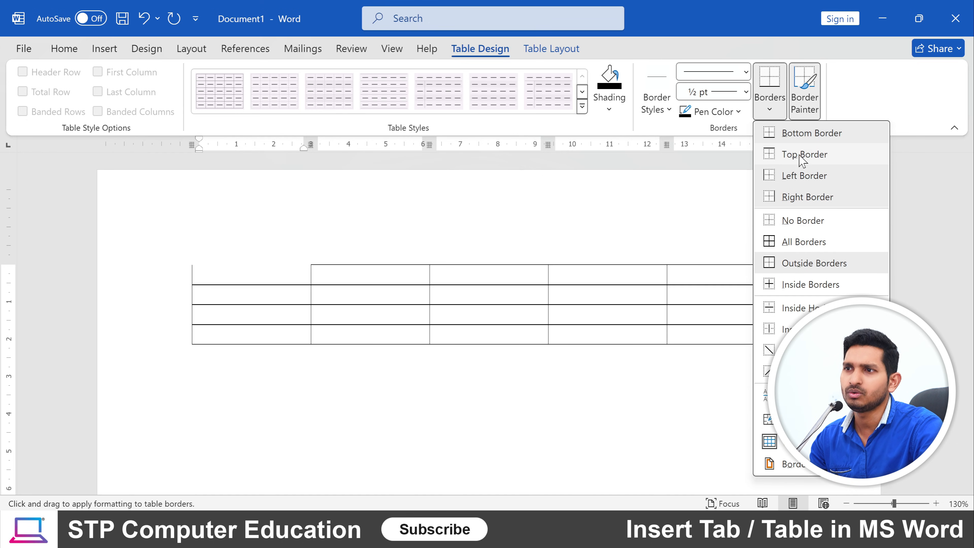
left_click(679, 210)
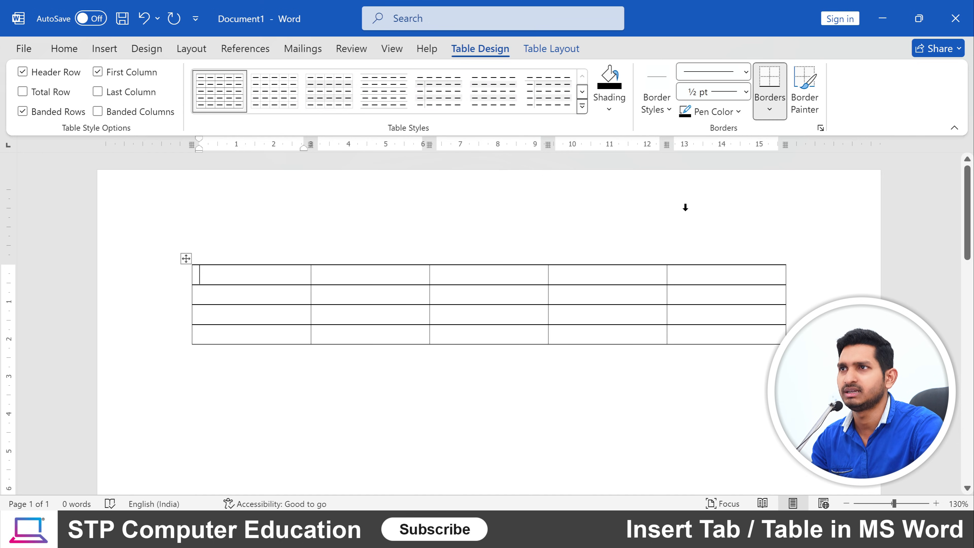
left_click(770, 81)
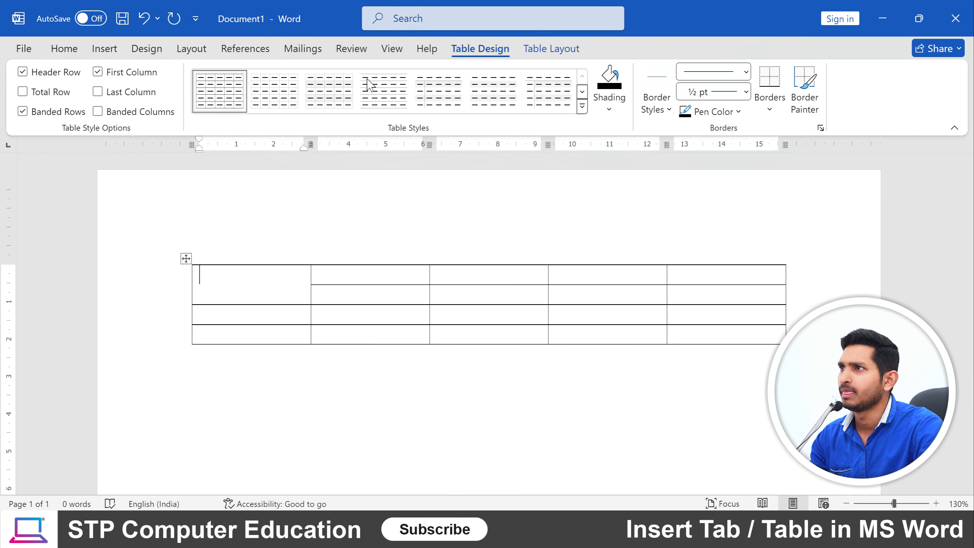
Apply the grid table style with a black header row and grey banded rows to the new table.
left_click(582, 106)
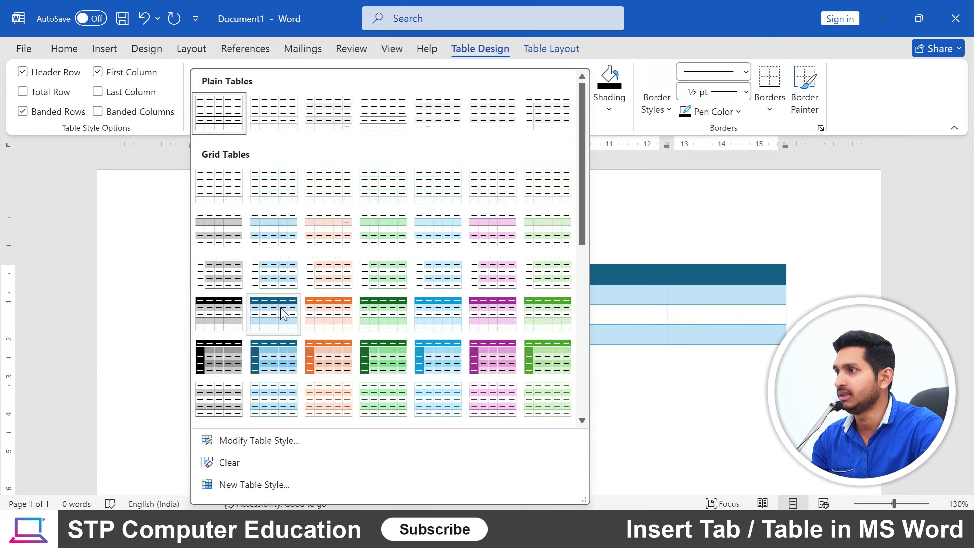
left_click(227, 324)
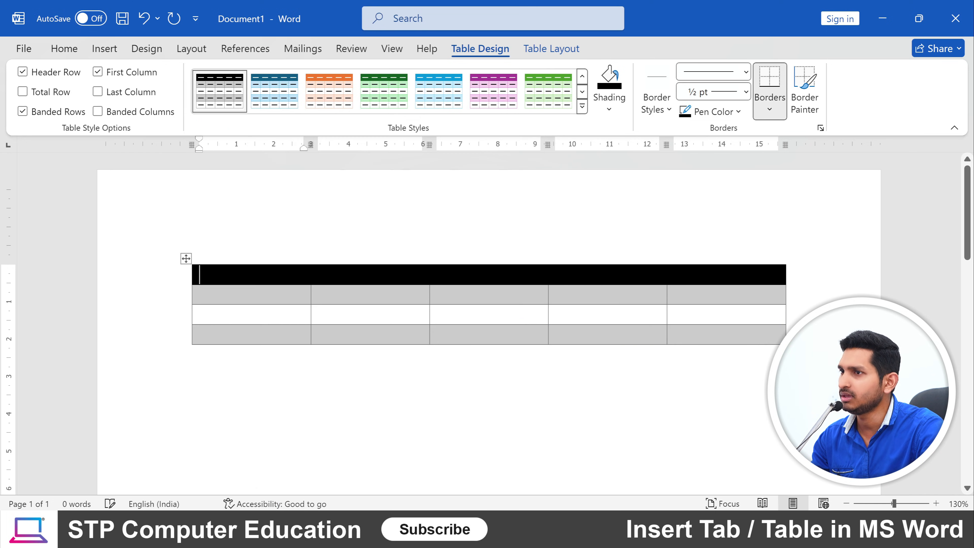
Try several coloured grid table styles and return to the grid style with a black header row and grey banded rows.
left_click(438, 92)
left_click(537, 109)
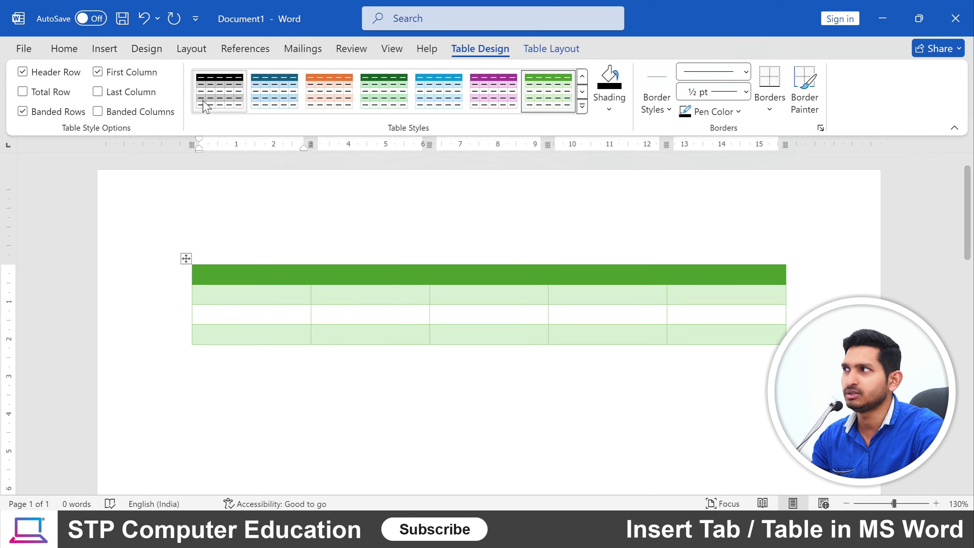
left_click(582, 108)
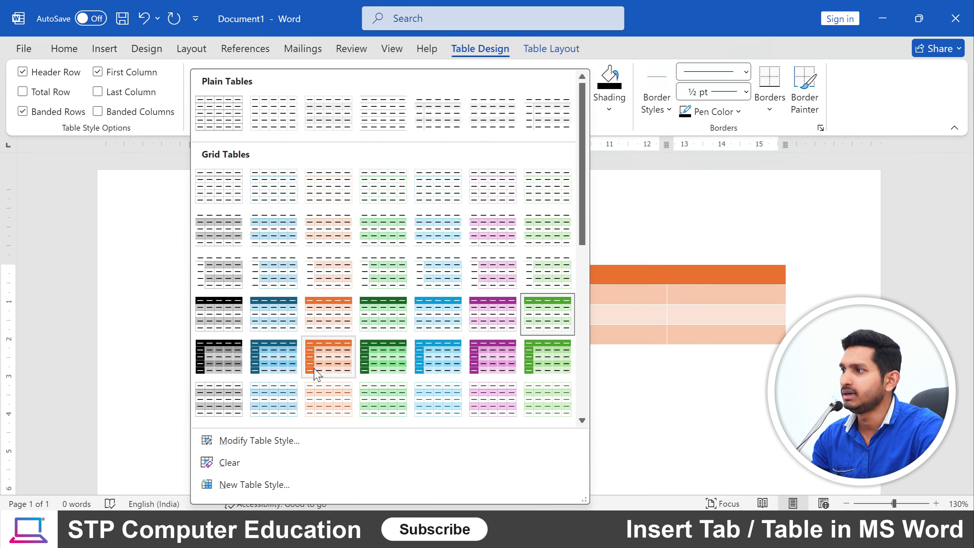
left_click(267, 407)
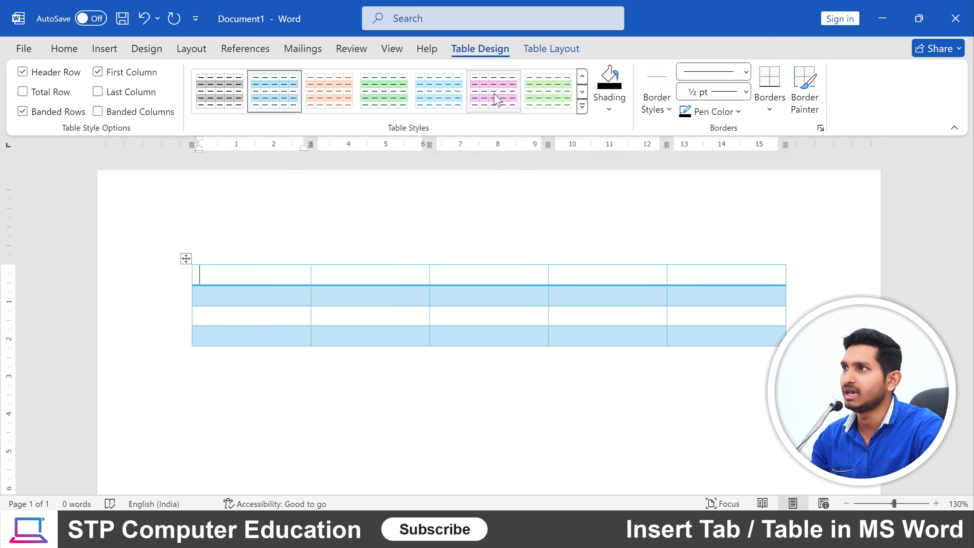
left_click(468, 102)
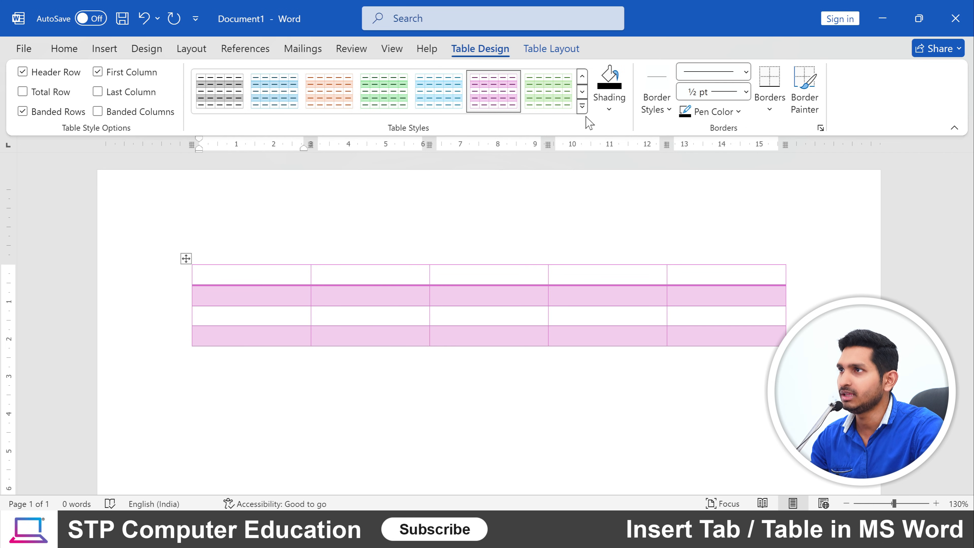
left_click(582, 107)
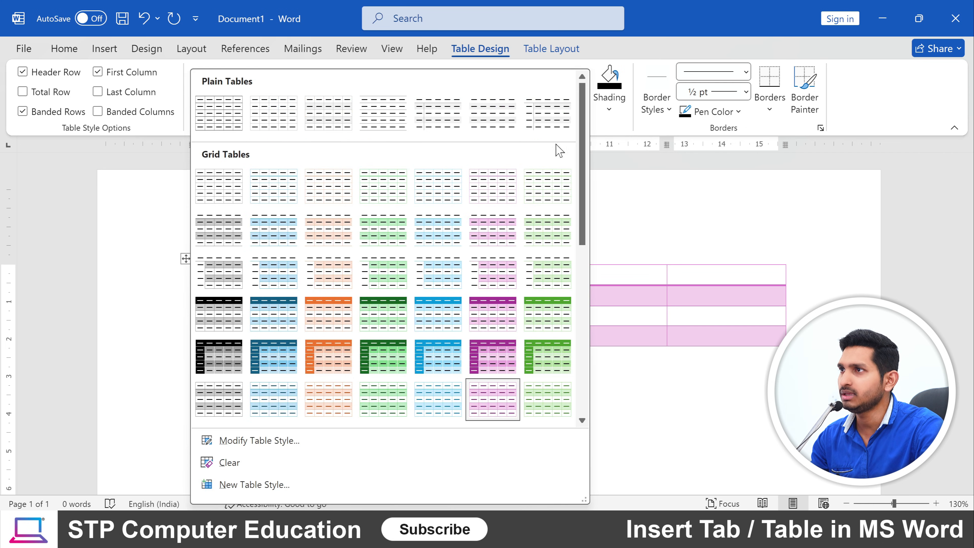
left_click(226, 315)
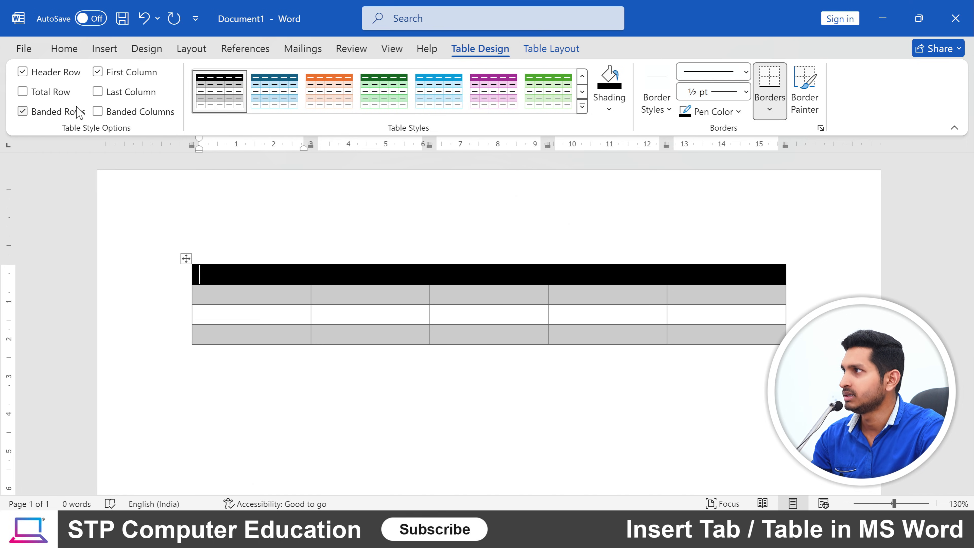
Try the Total Row and Banded Rows style options on the table and restore their original settings.
left_click(27, 93)
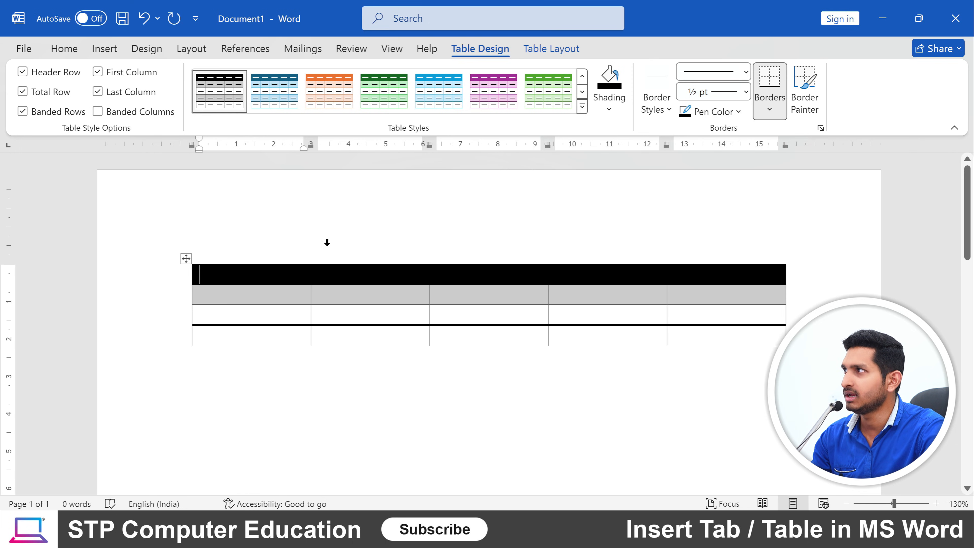
left_click(23, 92)
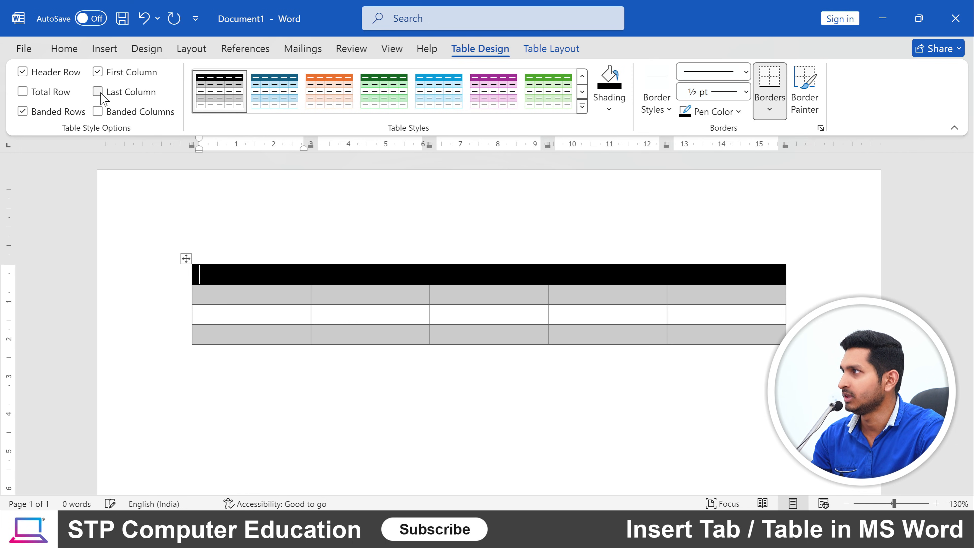
left_click(24, 114)
left_click(24, 114)
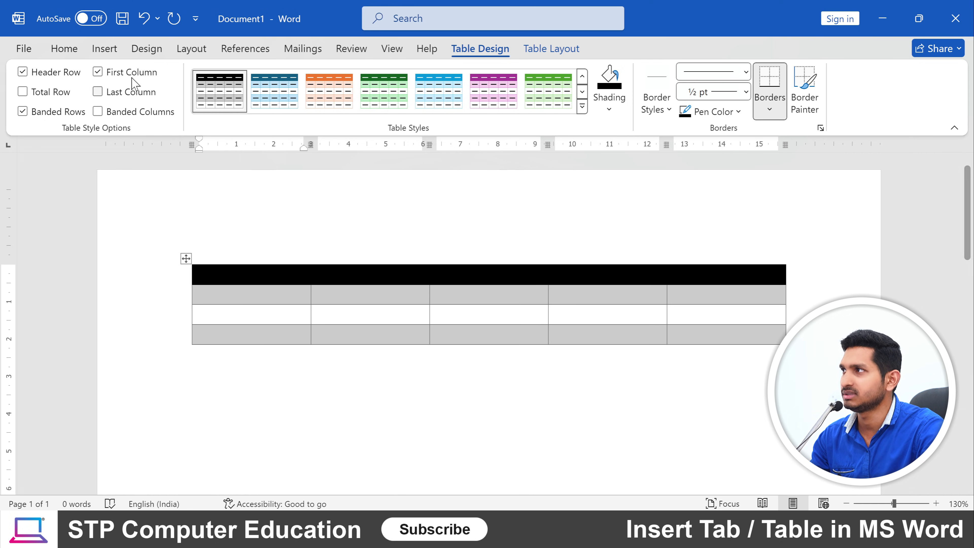
Add eight new rows to the end of the table, starting from its last cell.
left_click(105, 48)
left_click(676, 334)
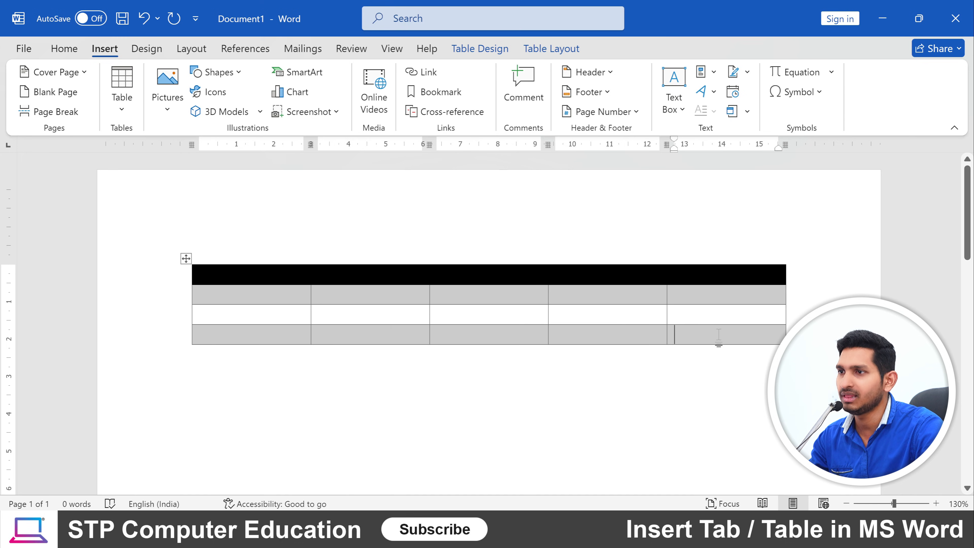
key("Tab")
key("Tab")
key("Tab")
key("Tab")
key("Tab")
key("Tab")
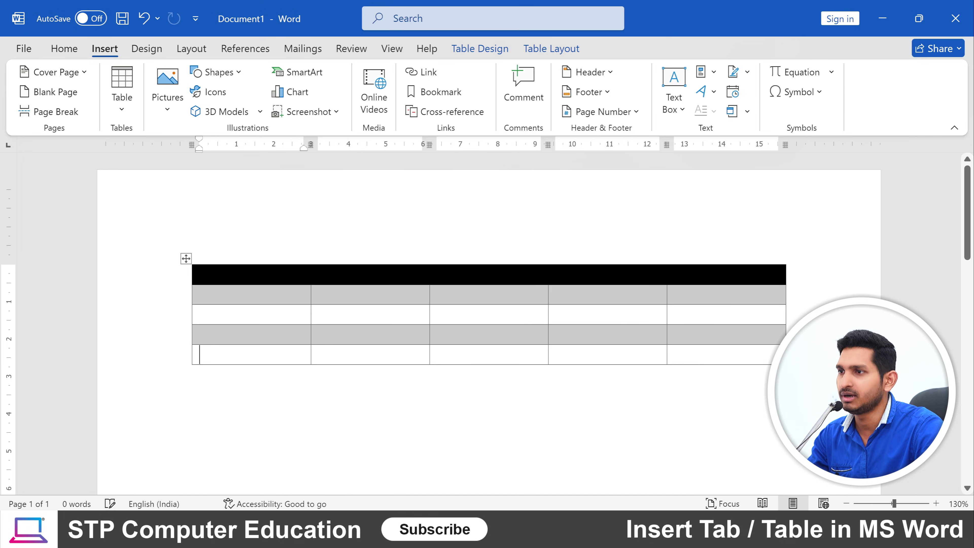
key("Tab")
key("Tab")
key("Tab")
key("Tab")
key("Tab")
key("Tab")
key("Tab")
key("Tab")
key("Tab")
key("Tab")
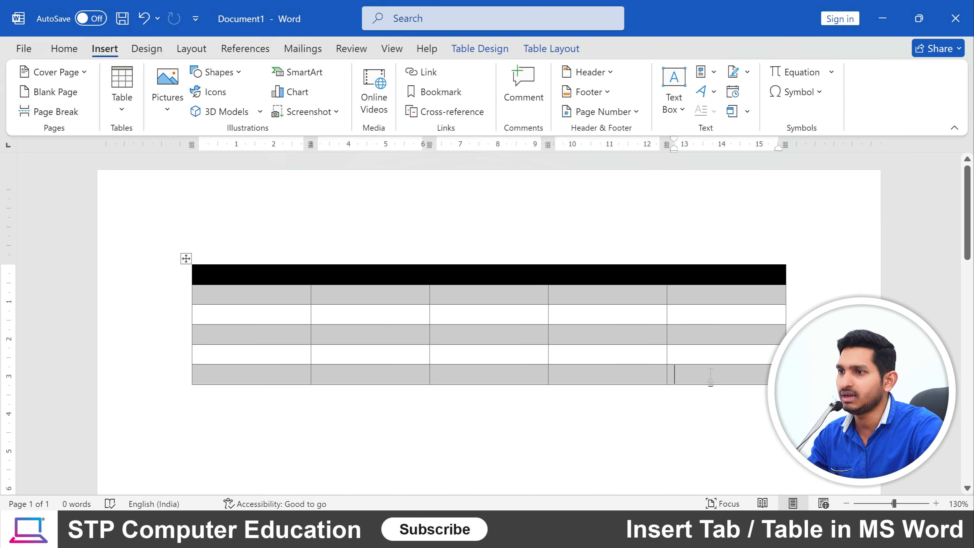
key("Tab")
key("Tab")
key("Tab")
key("Tab")
key("Tab")
key("Tab")
key("Tab")
key("Tab")
key("Tab")
key("Tab")
key("Tab")
key("Tab")
key("Tab")
key("Tab")
key("Tab")
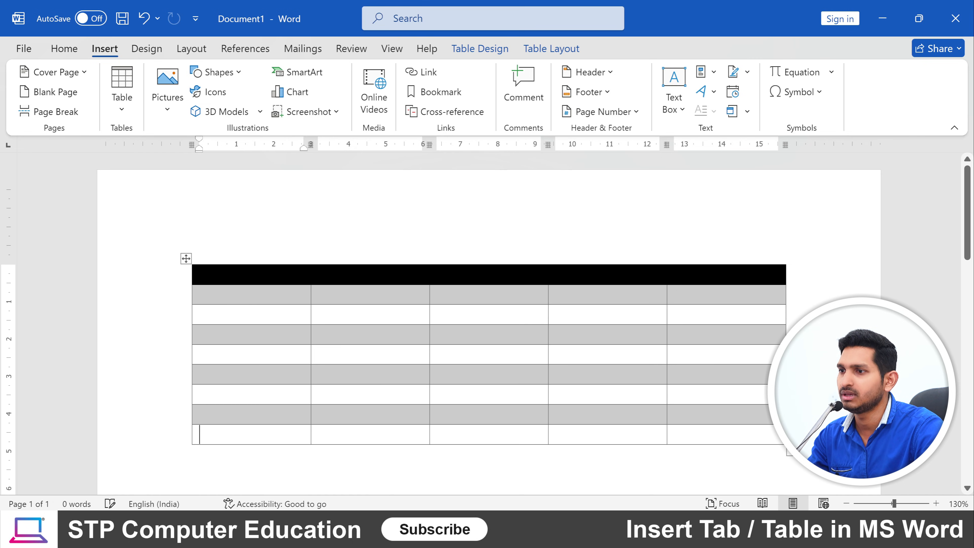
key("Tab")
key("Tab")
key("Tab")
key("Tab")
key("Tab")
key("Tab")
key("Tab")
key("Tab")
key("Tab")
key("Tab")
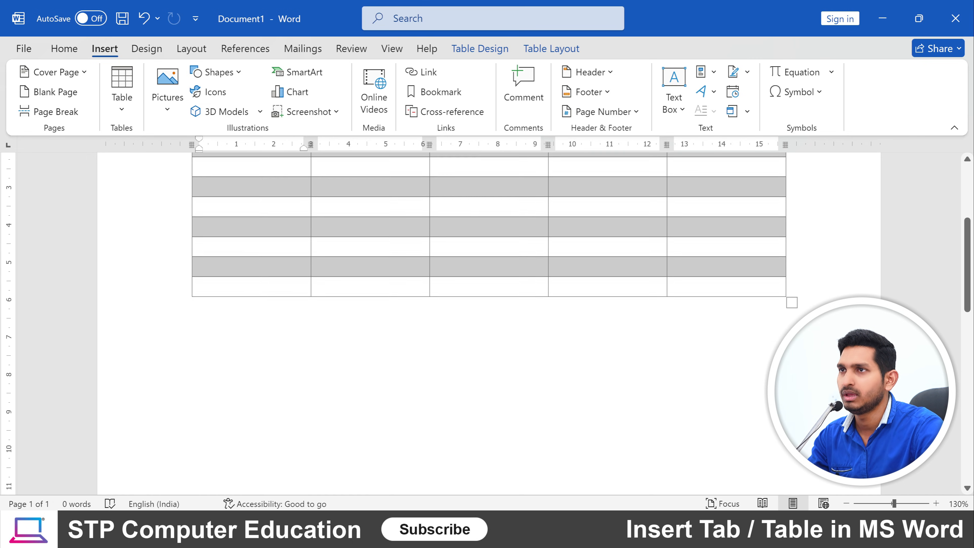
scroll(487, 323, "up", 5)
scroll(487, 326, "down", 2)
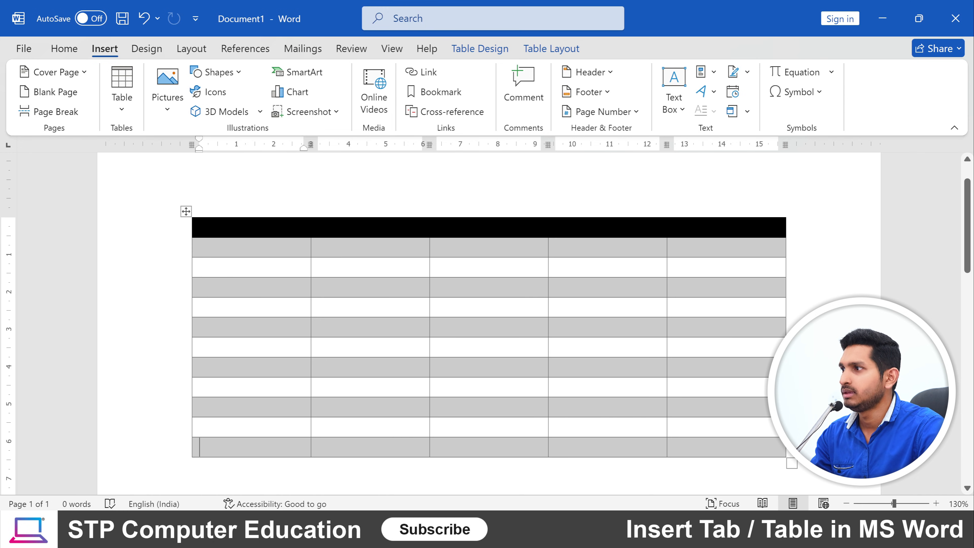
Switch the table's Banded Rows option off and back on twice to compare the row shading.
left_click(495, 51)
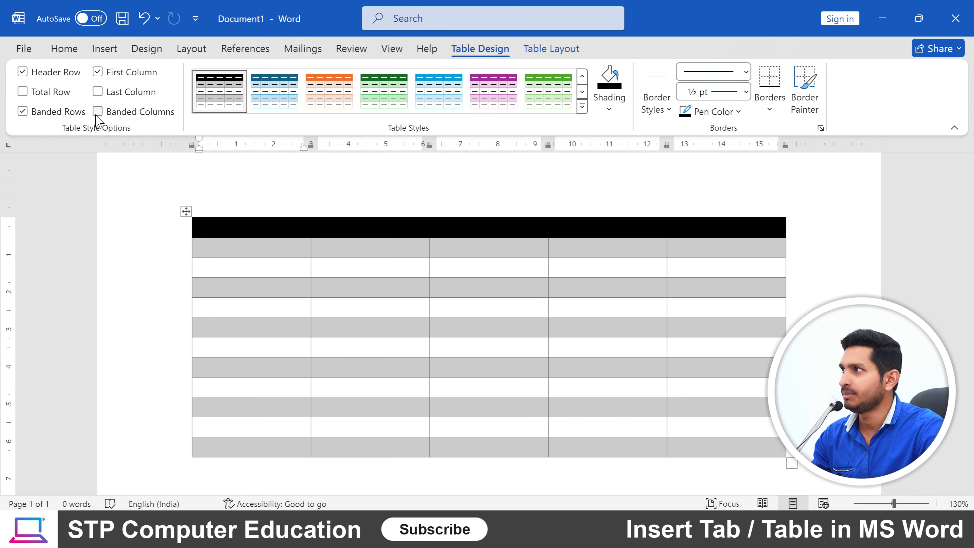
left_click(22, 112)
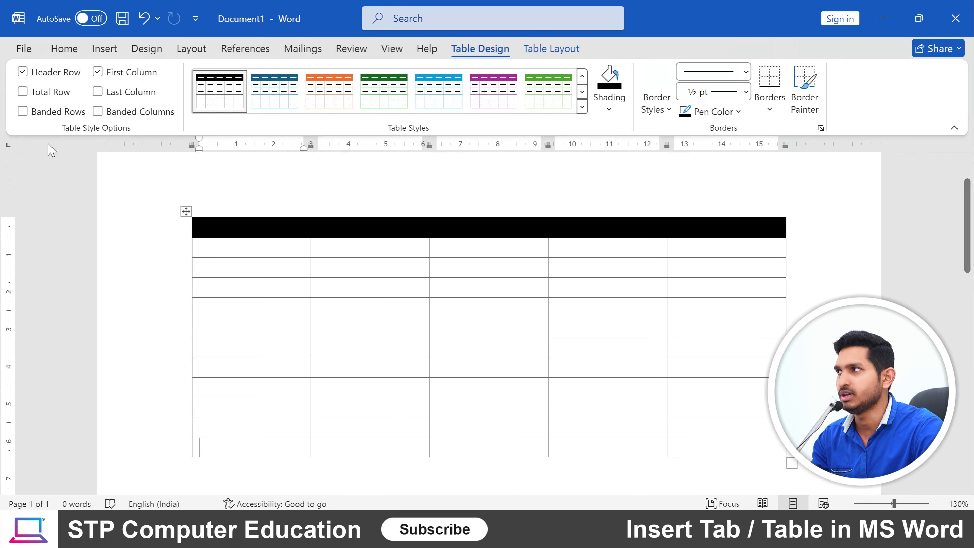
left_click(23, 111)
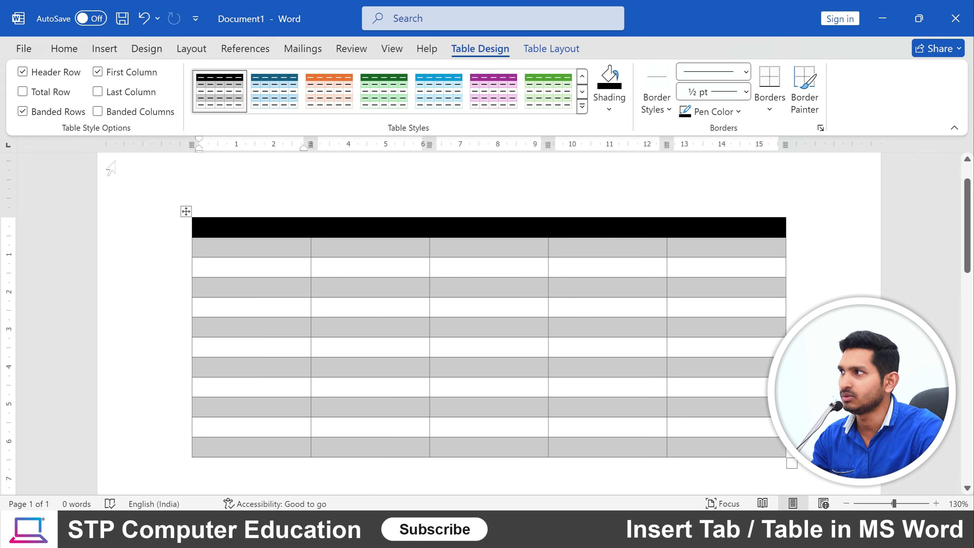
left_click(23, 112)
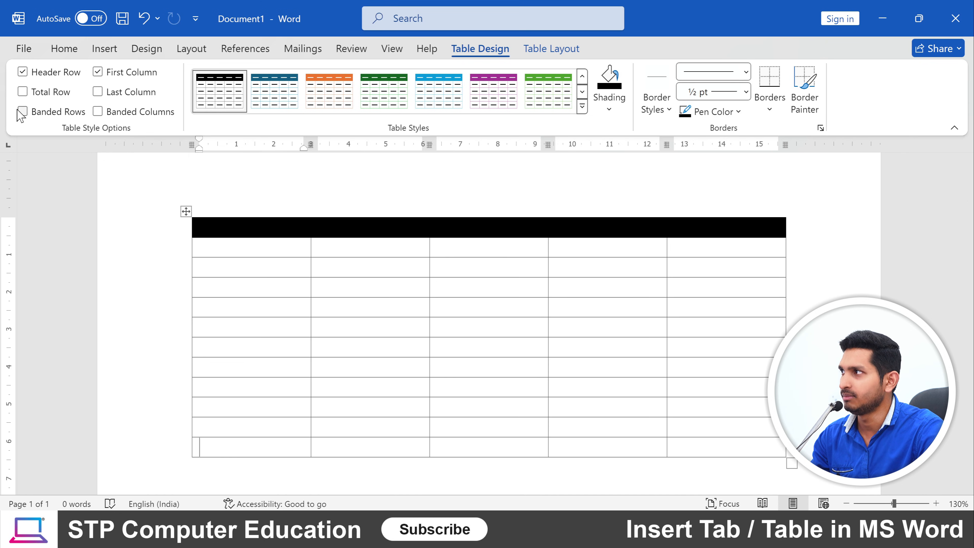
left_click(23, 111)
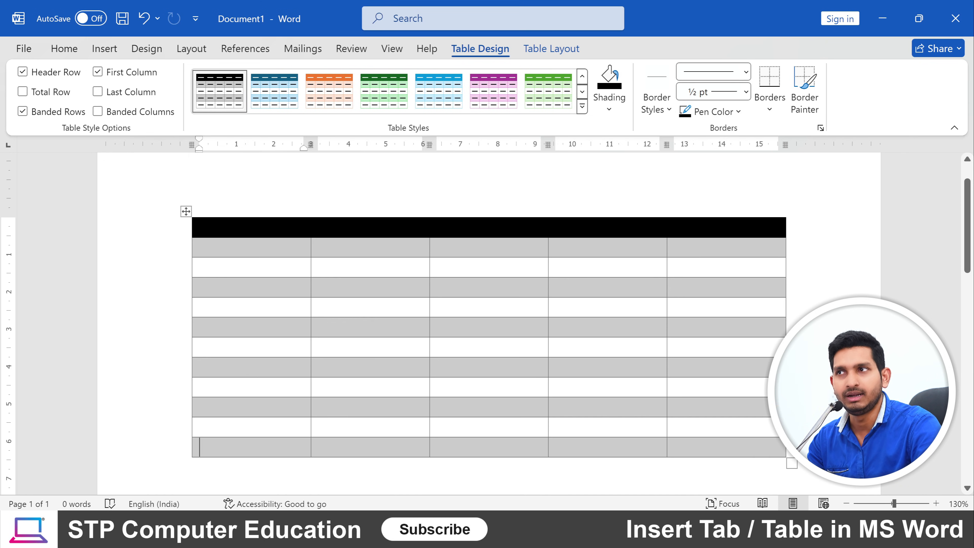
Try Banded Columns in place of Banded Rows on the table, then restore Banded Rows.
left_click(23, 112)
left_click(97, 111)
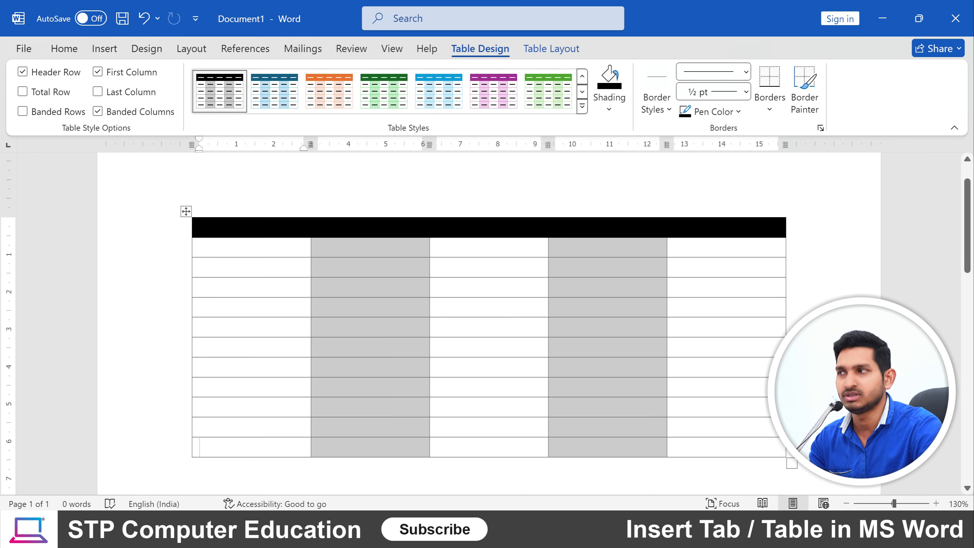
left_click(98, 111)
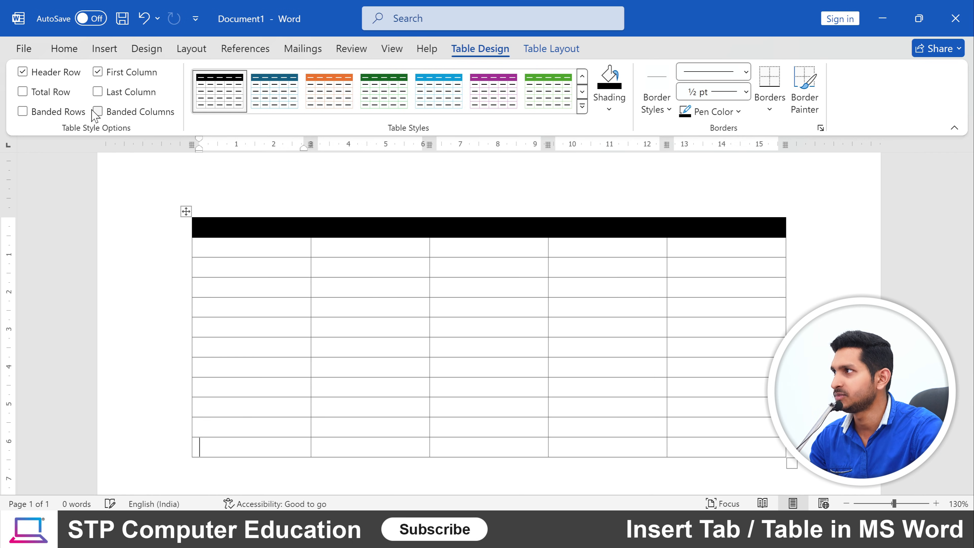
left_click(22, 111)
Try the dark green grid table style with and without Banded Rows, then reapply the black-header grid style.
left_click(378, 112)
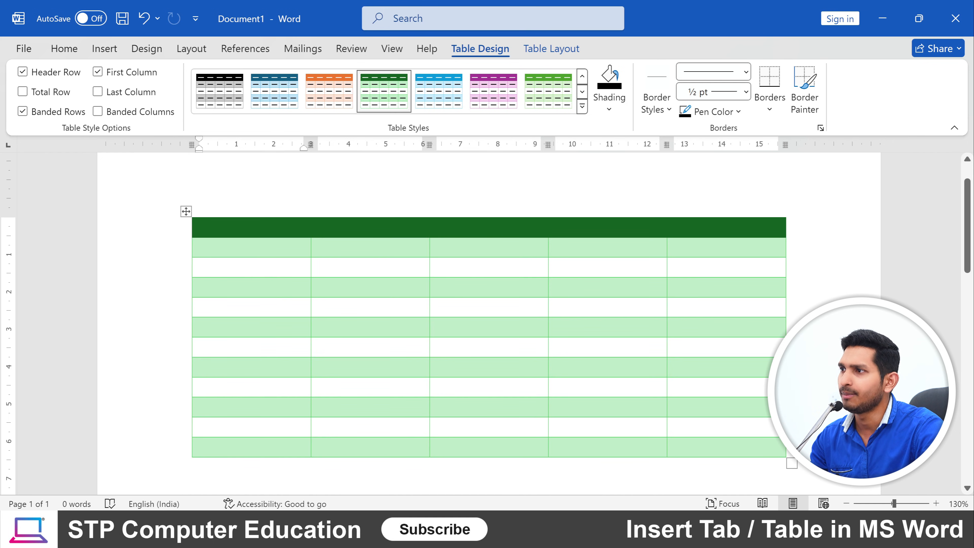
left_click(23, 112)
left_click(24, 113)
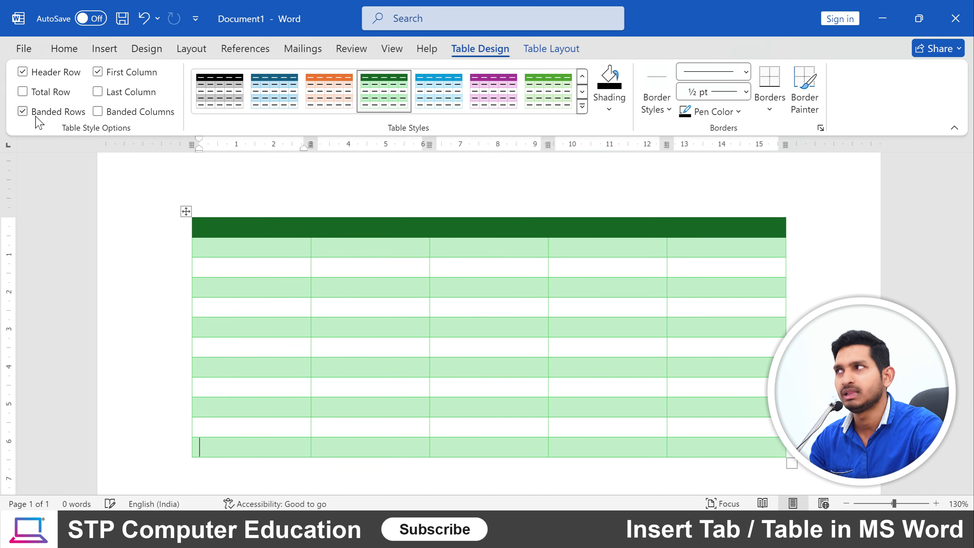
left_click(22, 111)
left_click(23, 111)
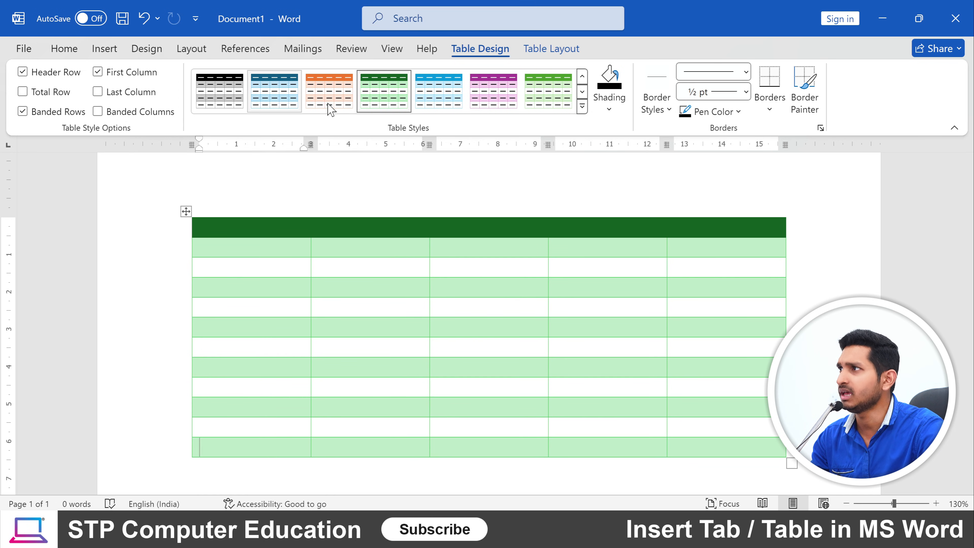
left_click(235, 92)
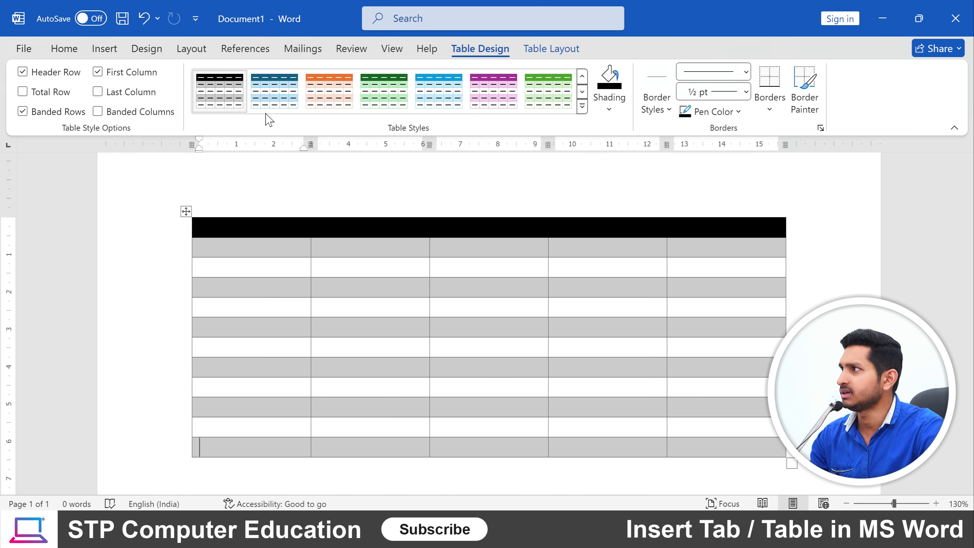
Try the first plain table style, then apply the light uncoloured grid style with a heavier line under the header row.
scroll(368, 109, "up", 1)
scroll(470, 77, "up", 2)
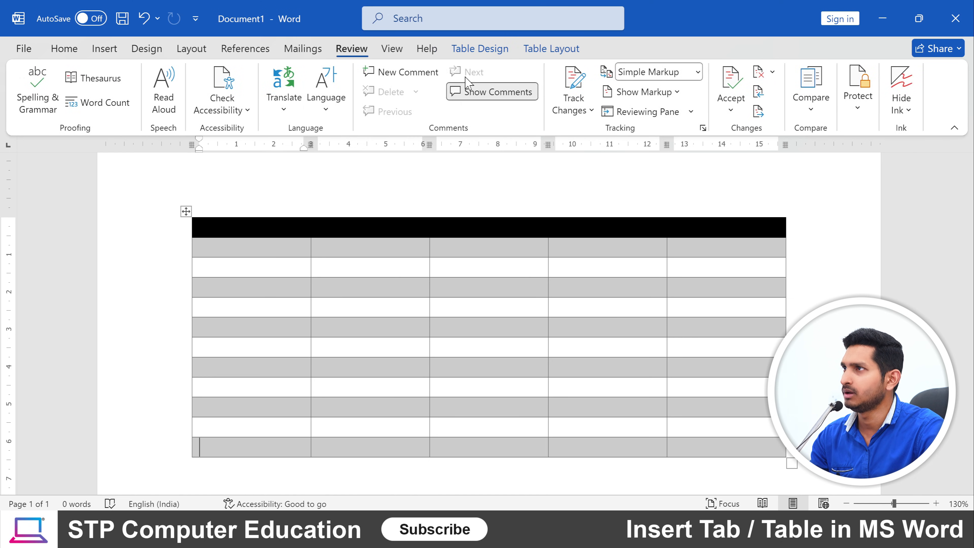
left_click(480, 49)
left_click(582, 107)
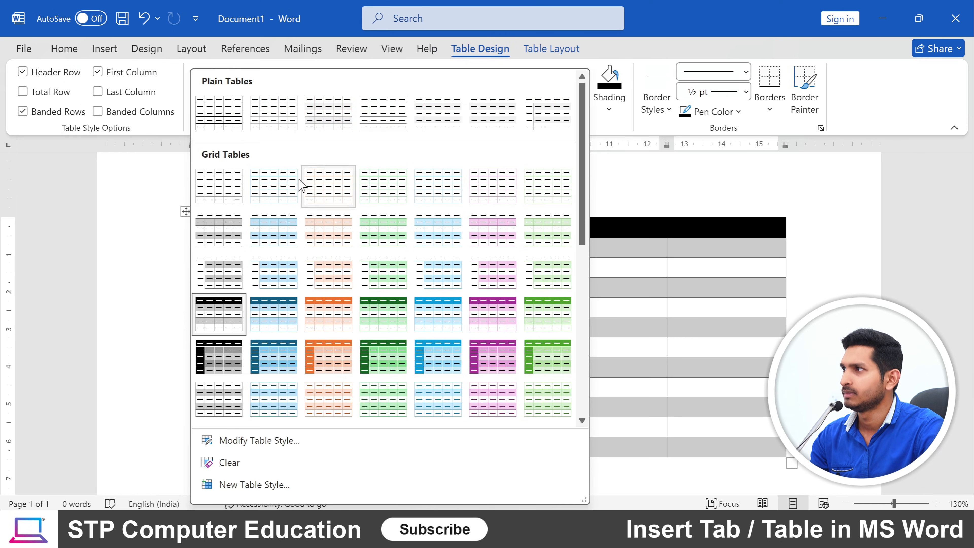
left_click(219, 108)
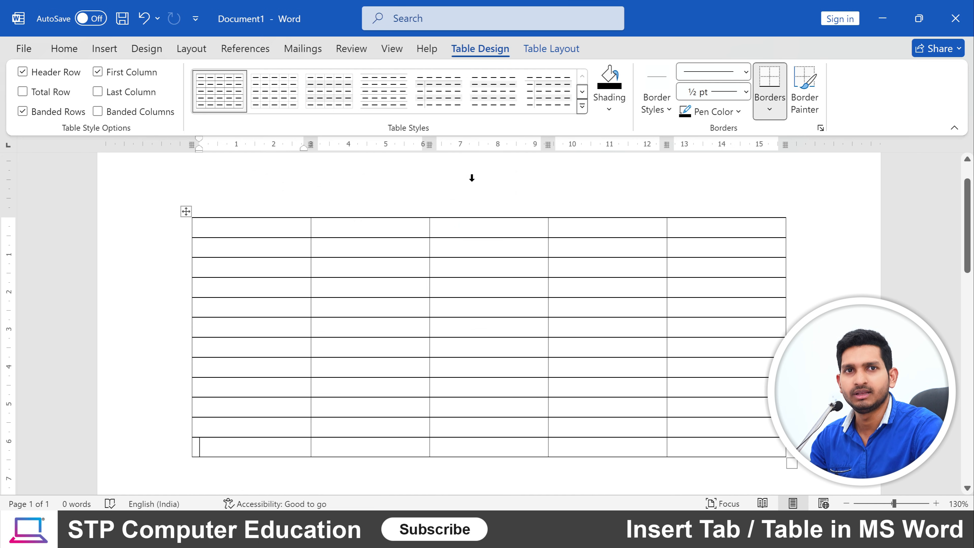
left_click(582, 107)
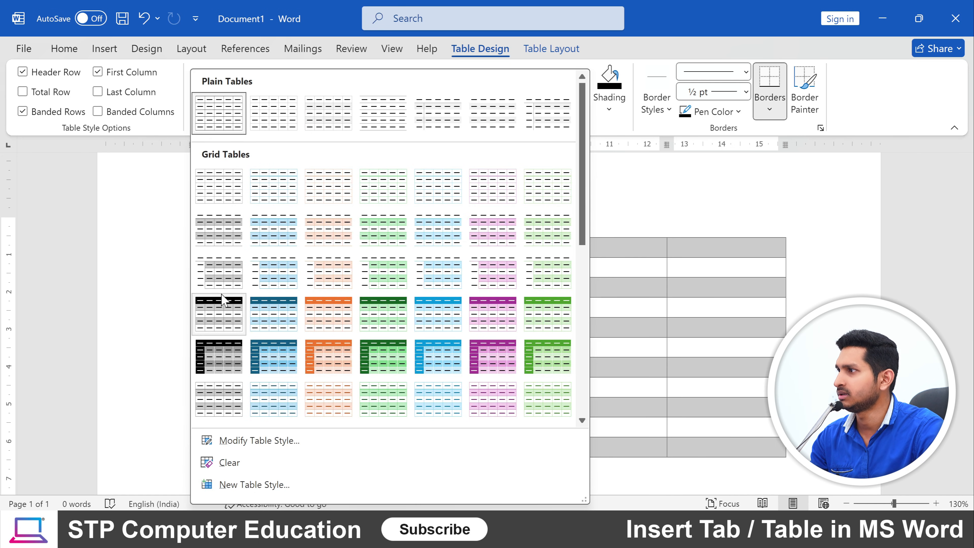
left_click(217, 195)
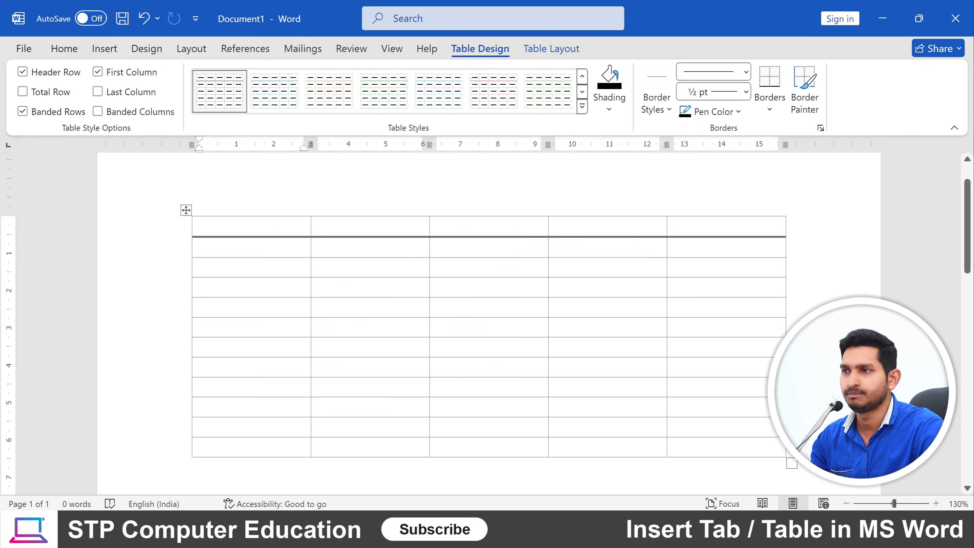
Place the cursor in the fourth row's second cell and review the layout options for selecting a cell, column, row or table.
left_click(319, 287)
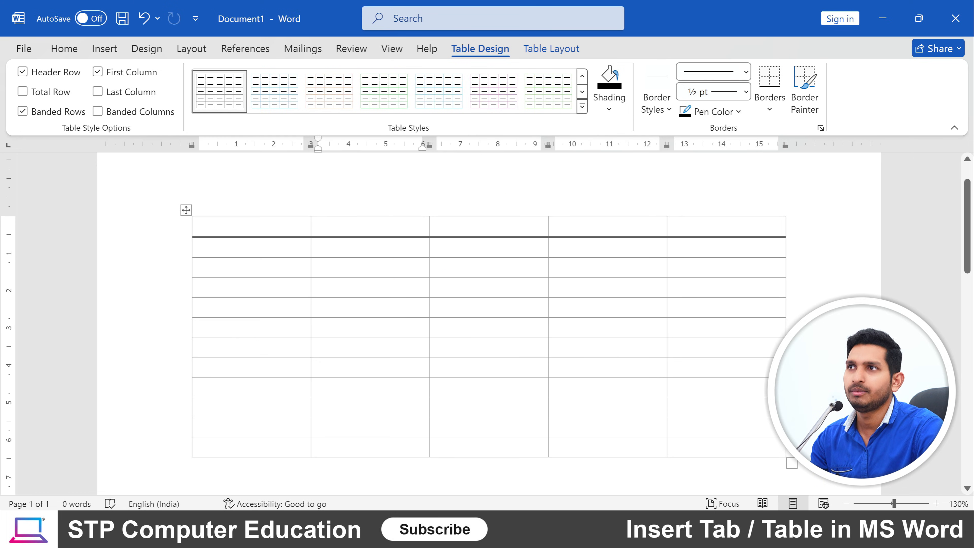
left_click(551, 52)
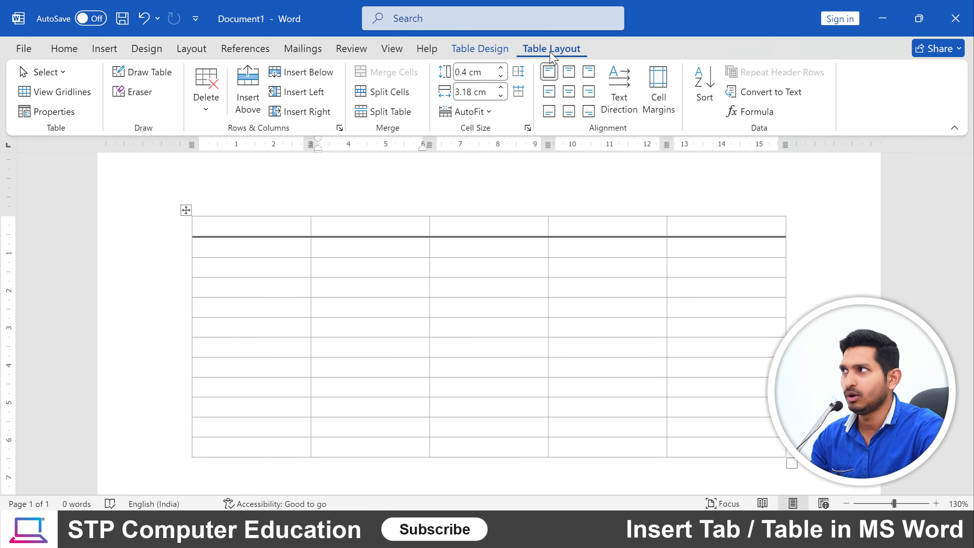
left_click(61, 73)
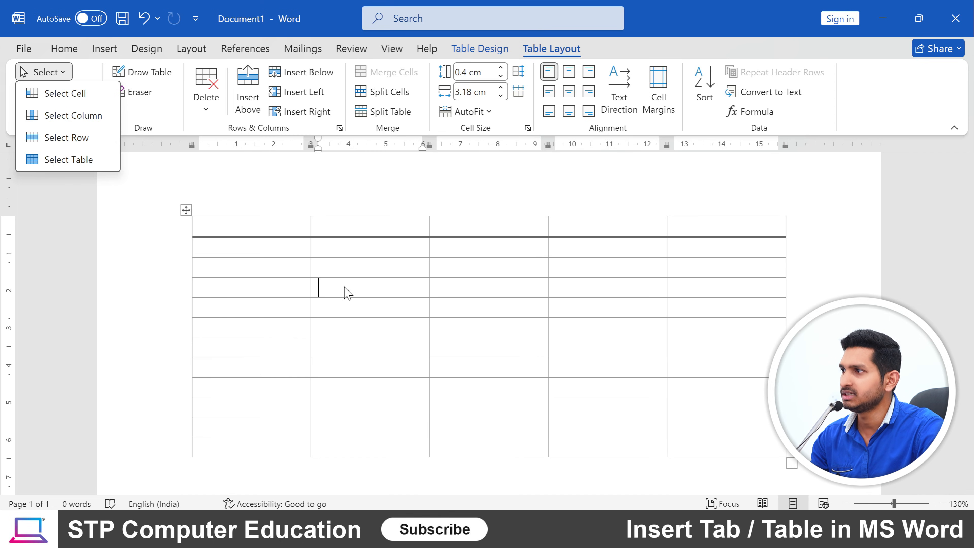
left_click(328, 296)
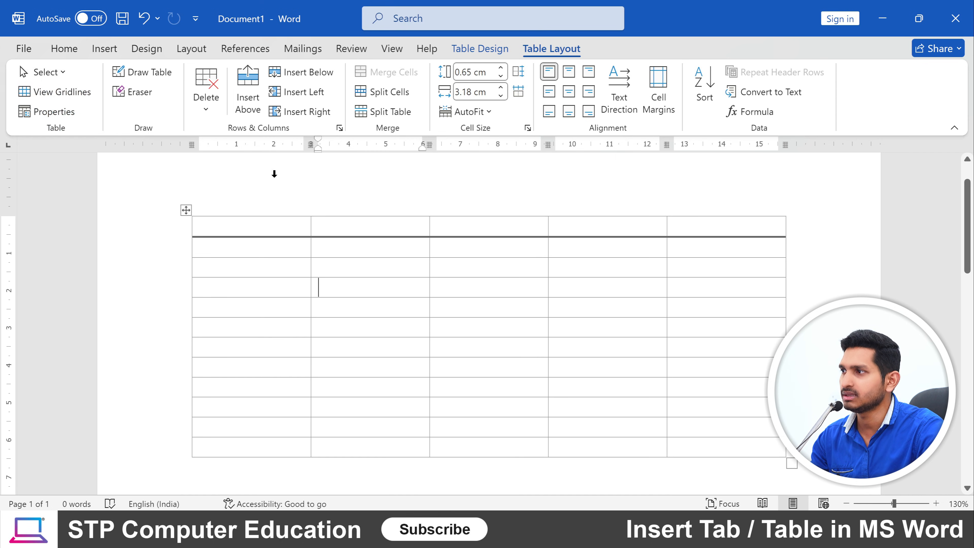
Select the cell in the table's fourth row, second column, using the table selection options.
left_click(46, 72)
left_click(63, 97)
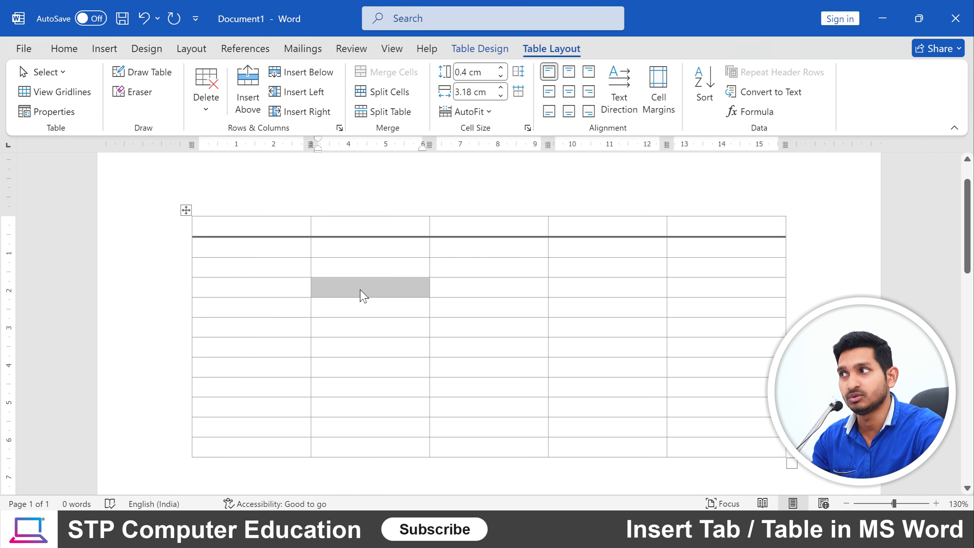
left_click(63, 72)
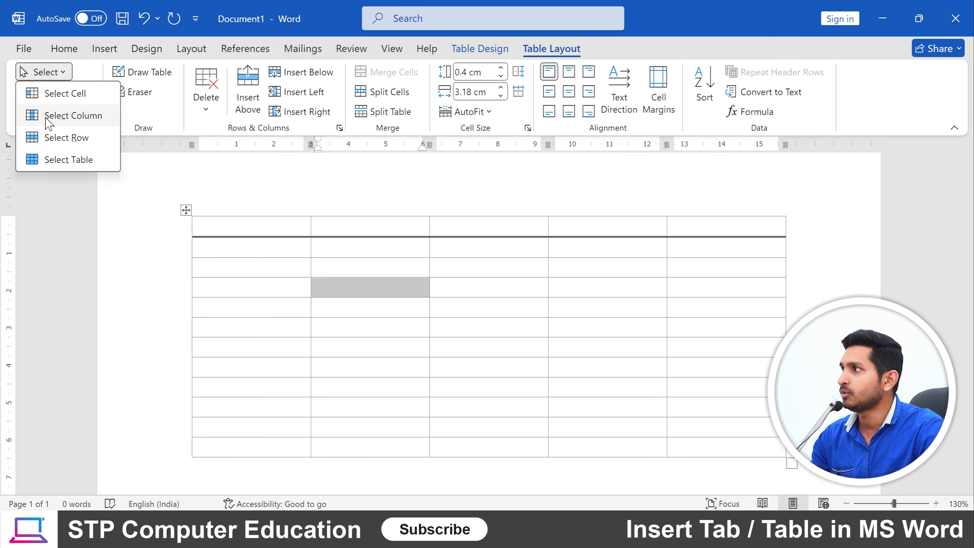
key("Escape")
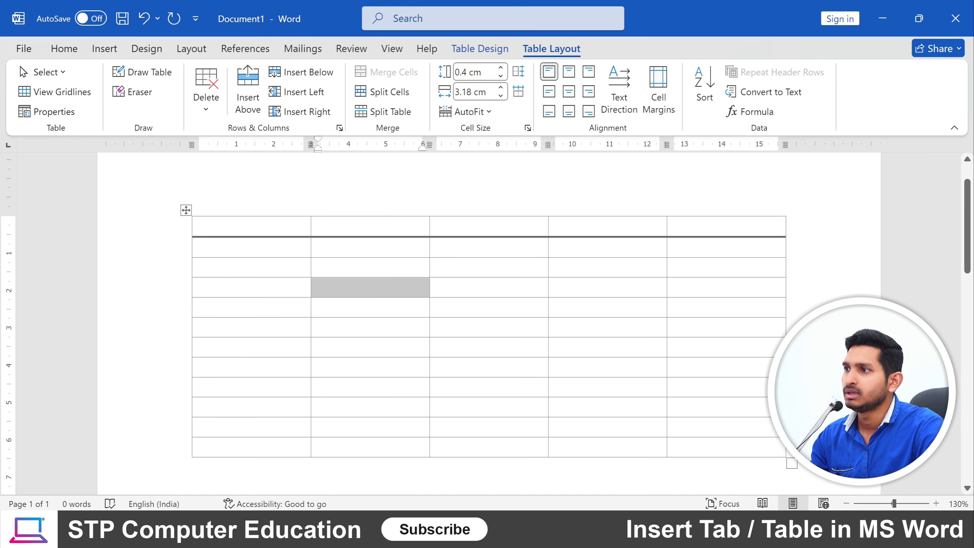
Select the table's third column directly in the table, then clear that selection and reselect the column with Select Column.
left_click(437, 287)
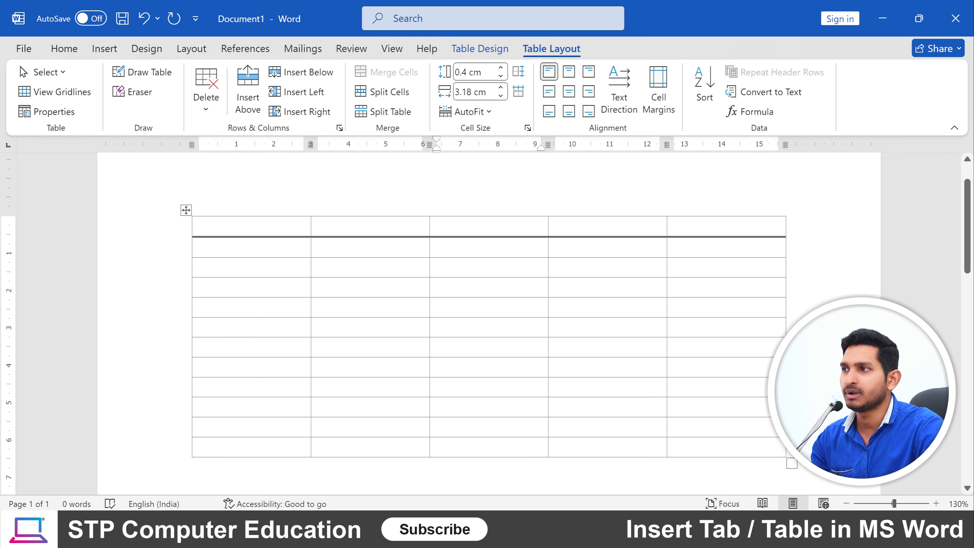
left_click_drag(487, 226, 448, 233)
left_click(483, 449)
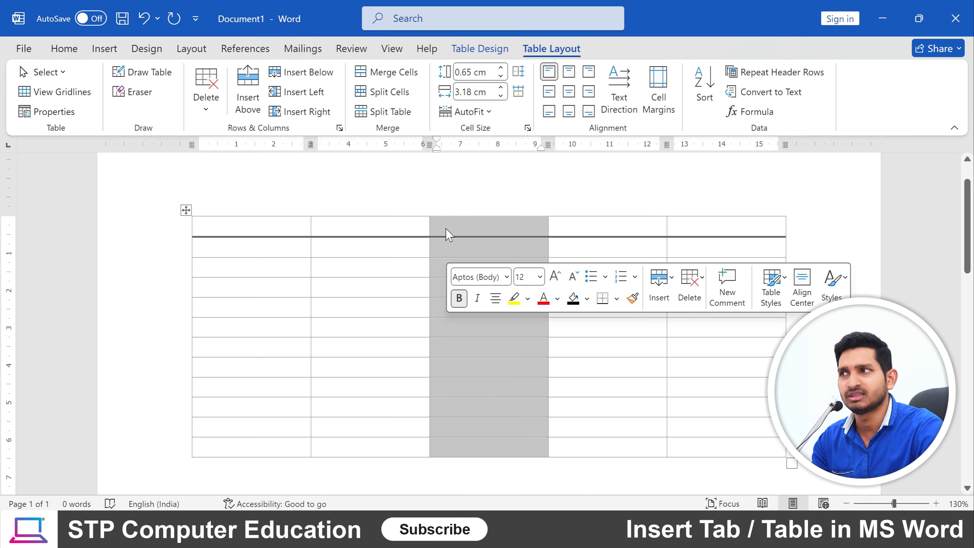
left_click(470, 346)
left_click(46, 72)
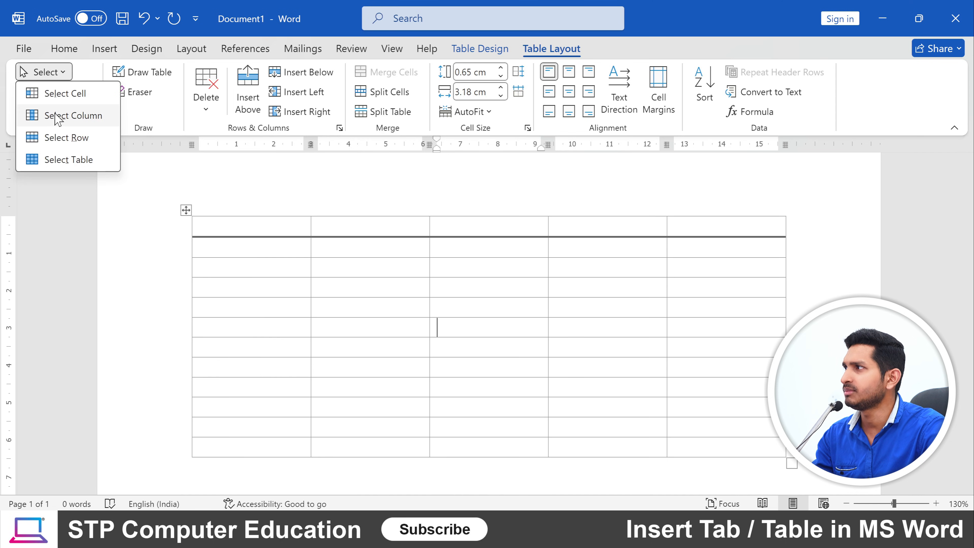
left_click(82, 119)
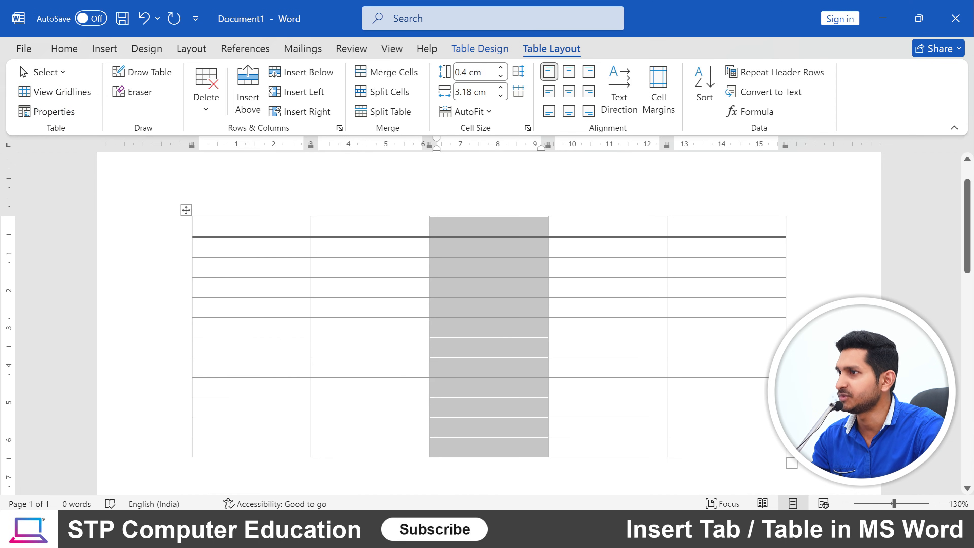
Select the table's seventh row, then select the entire table and clear the selection.
left_click(412, 342)
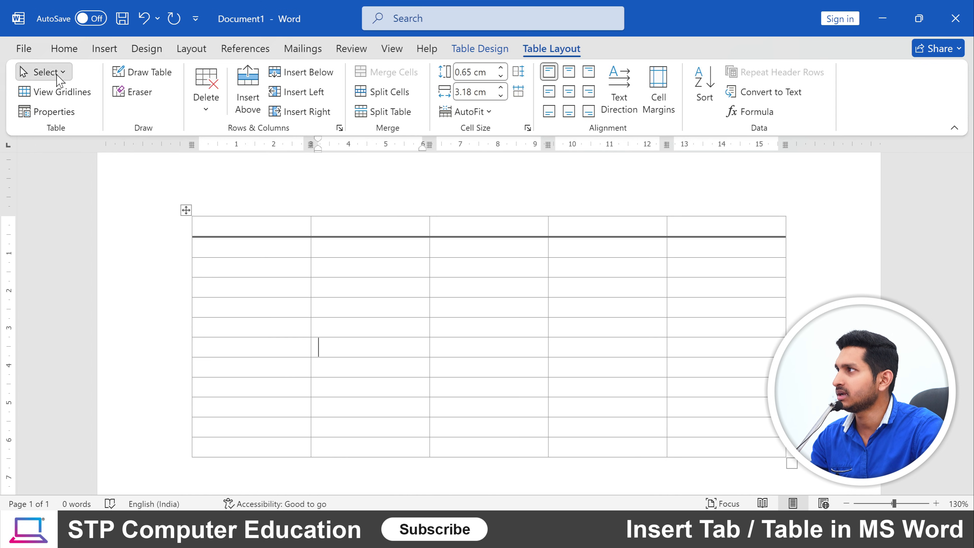
left_click(47, 73)
left_click(72, 142)
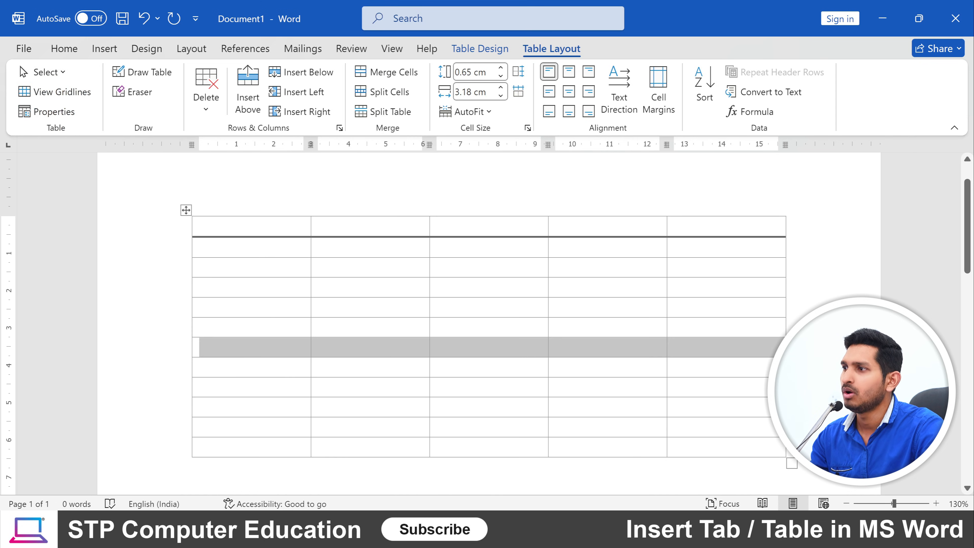
key("Up")
left_click(46, 72)
left_click(63, 160)
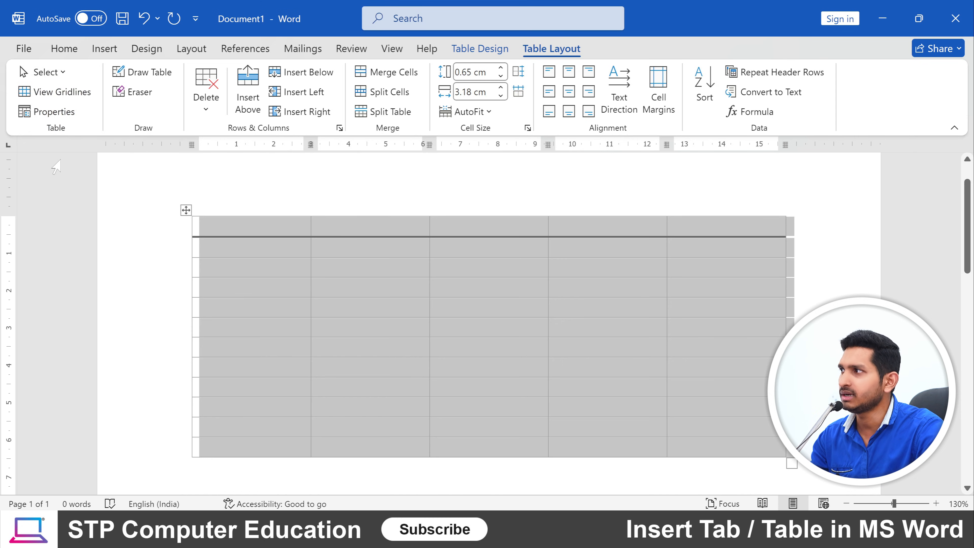
left_click(412, 283)
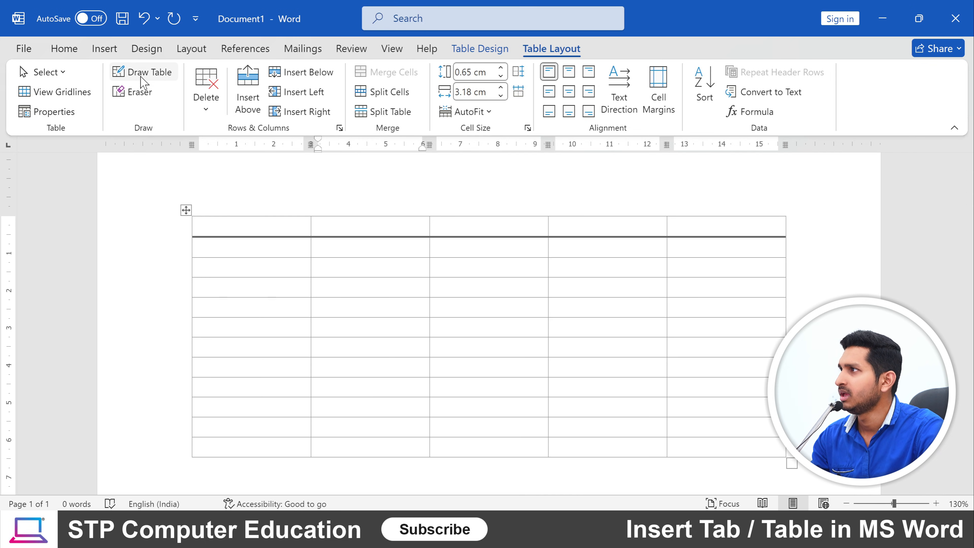
Review the Row, Column and Cell settings in Table Properties without changing them.
left_click(49, 115)
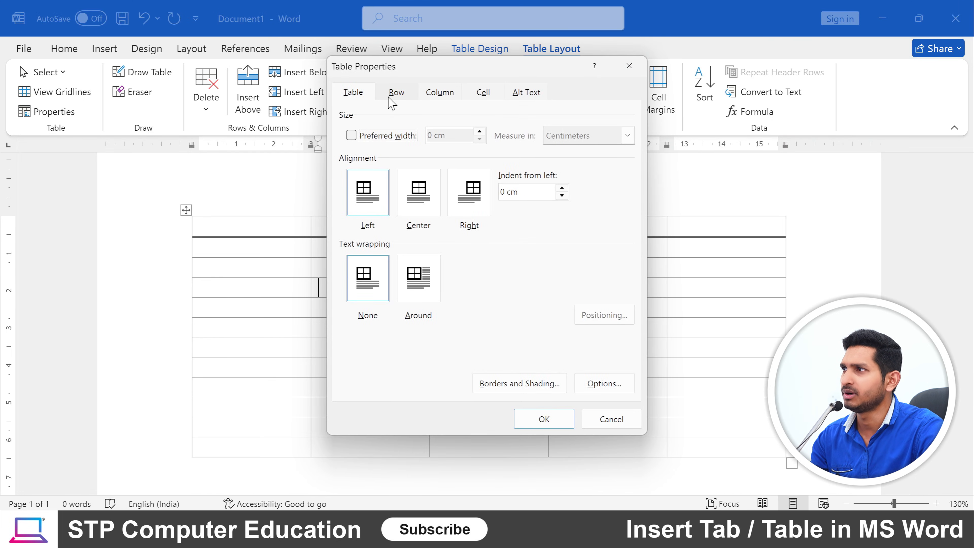
left_click(395, 93)
left_click(441, 93)
left_click(482, 93)
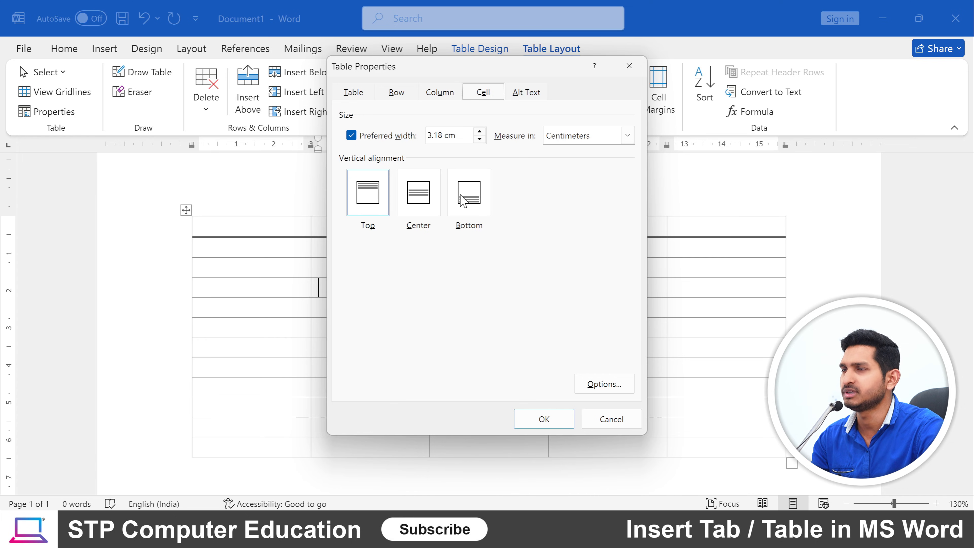
left_click(616, 421)
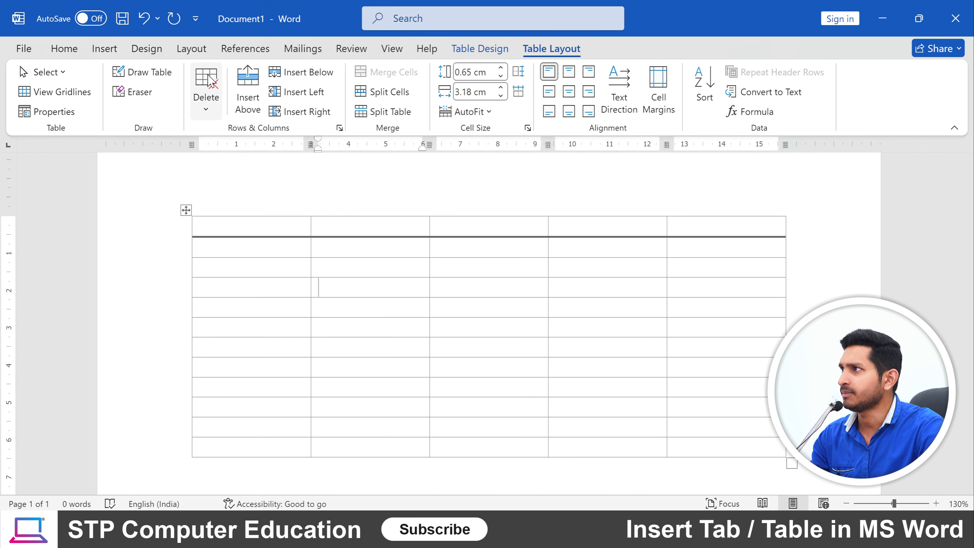
Enter the sample text "zsdsad" in the third row's second cell.
left_click(210, 119)
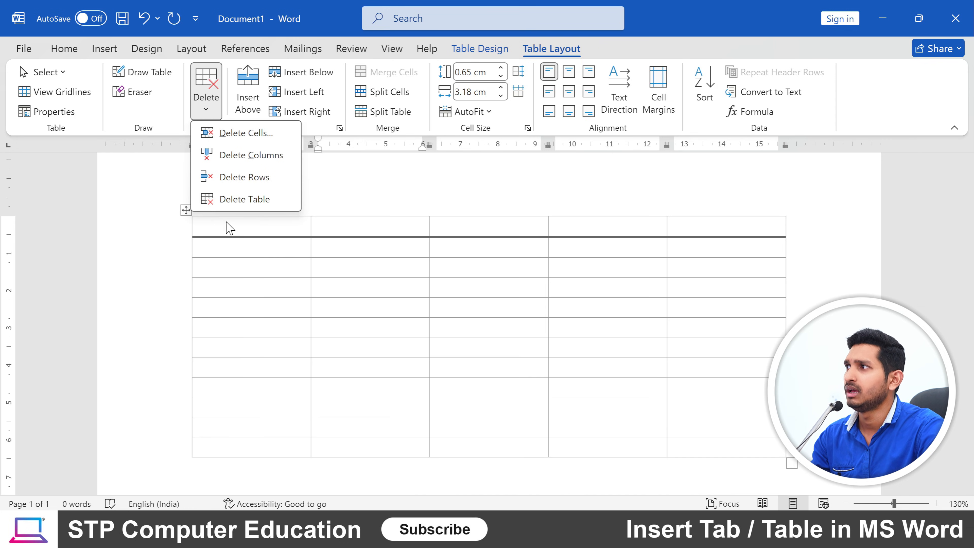
left_click(381, 290)
type("zsdsad")
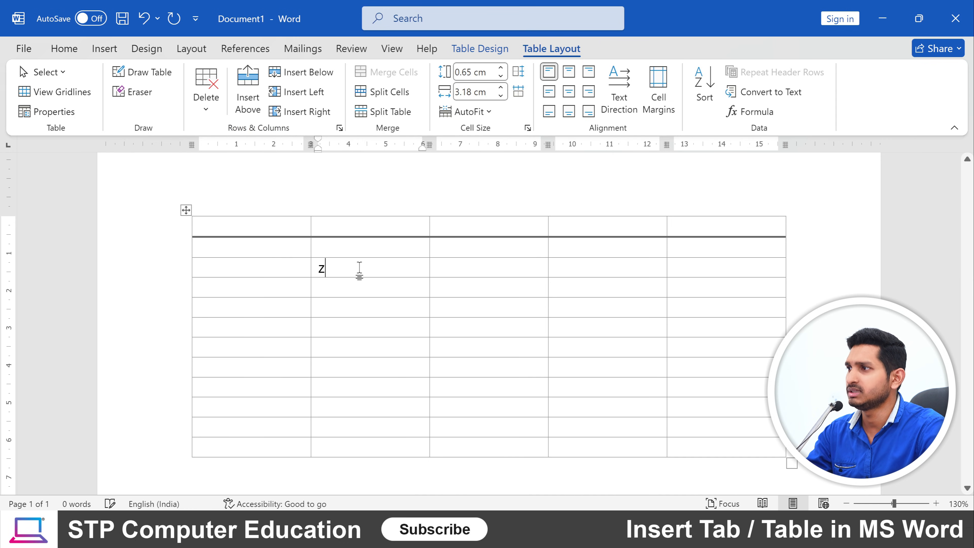
key("Down")
key("Up")
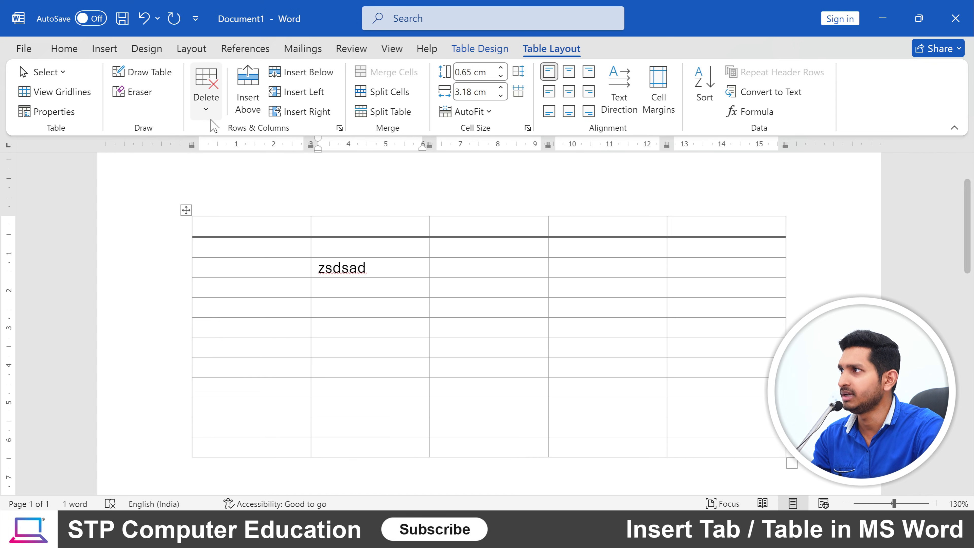
Delete the cell containing "zsdsad" with the Shift cells left option.
left_click(206, 90)
left_click(234, 134)
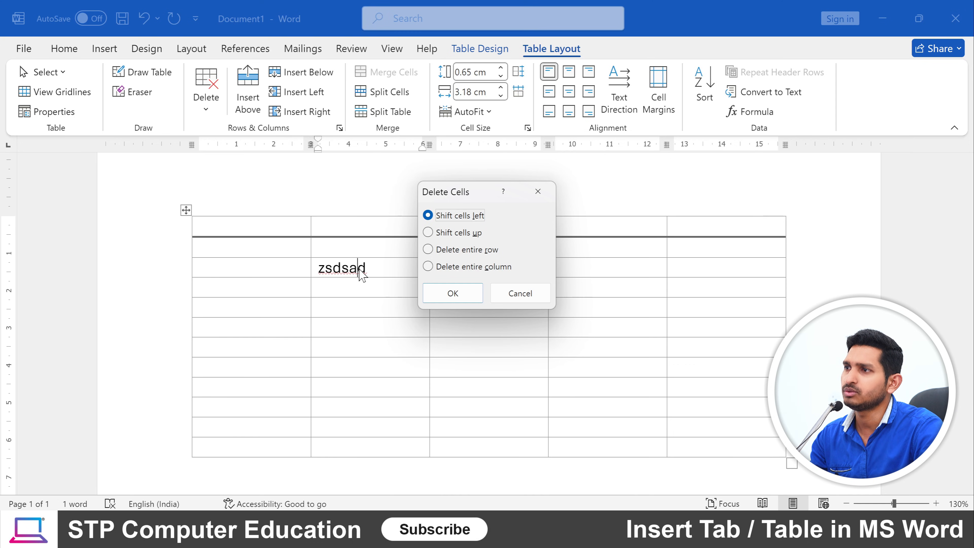
left_click_drag(457, 192, 516, 194)
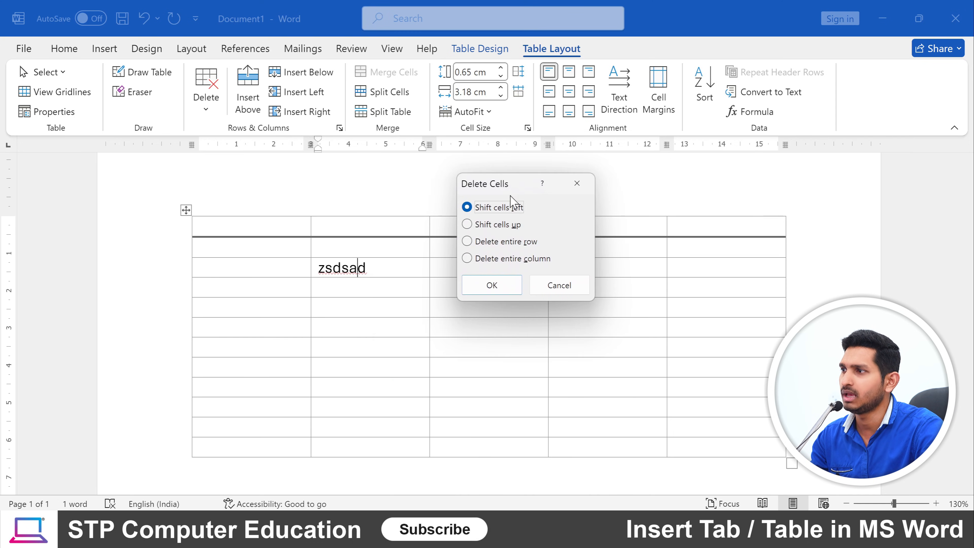
left_click(492, 291)
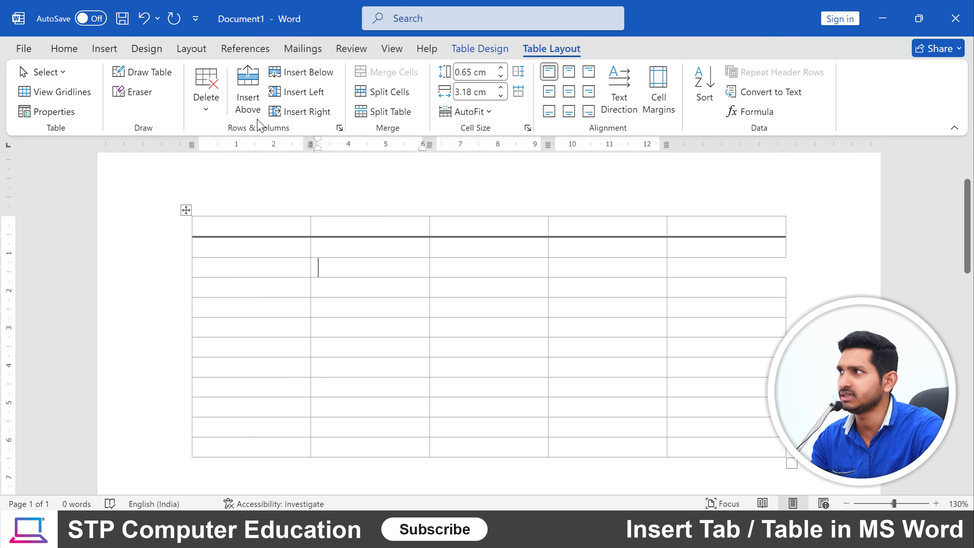
left_click(206, 100)
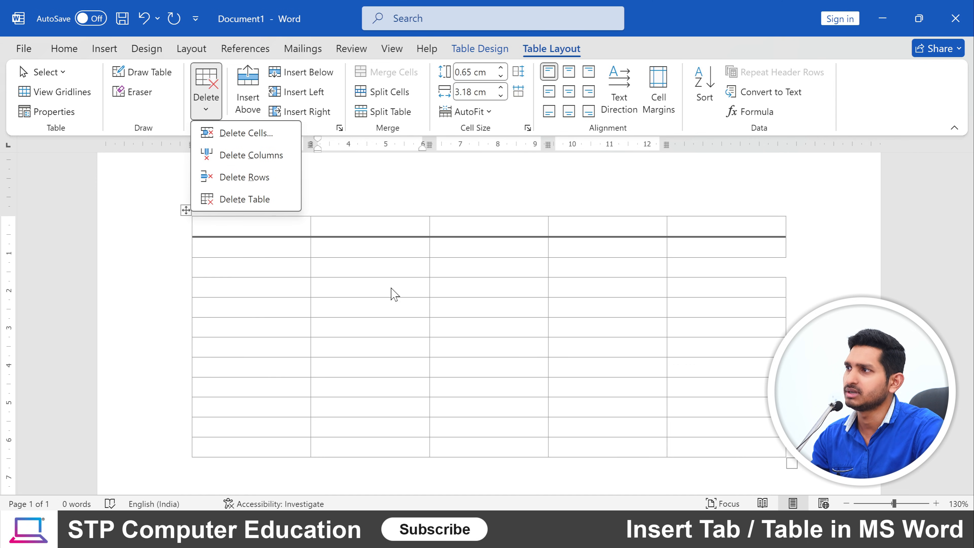
key("Escape")
left_click_drag(318, 227, 366, 447)
left_click(362, 289)
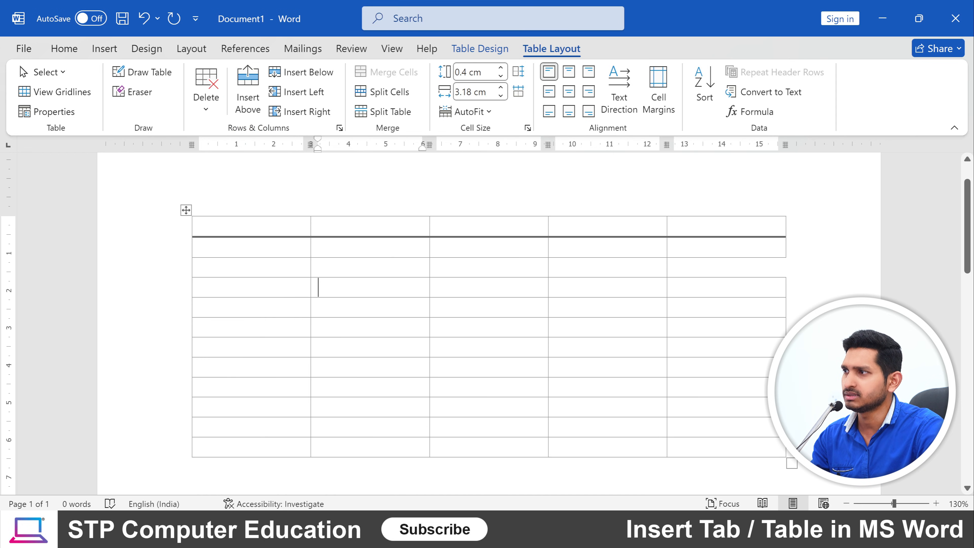
left_click(270, 226)
type("asdad")
key("Tab")
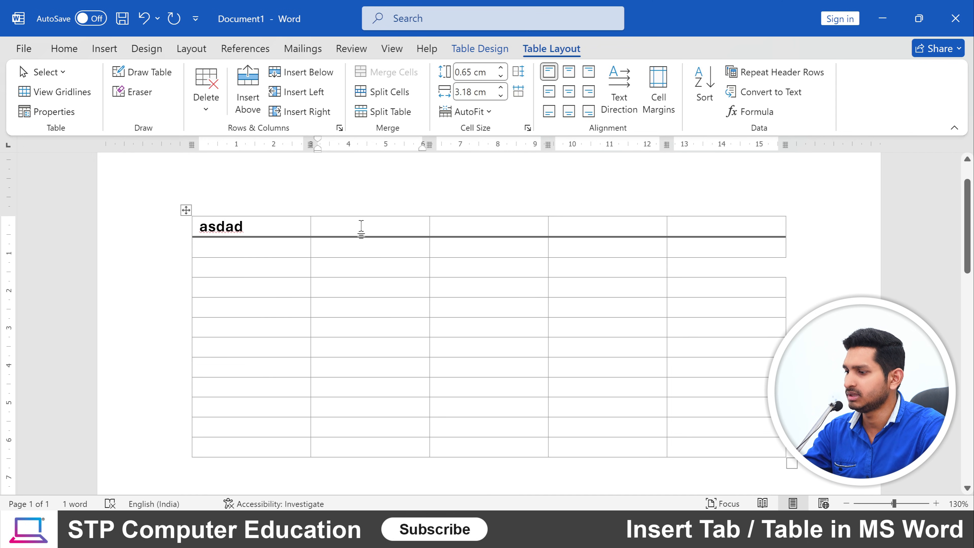
double_click(221, 226)
left_click_drag(272, 226, 198, 226)
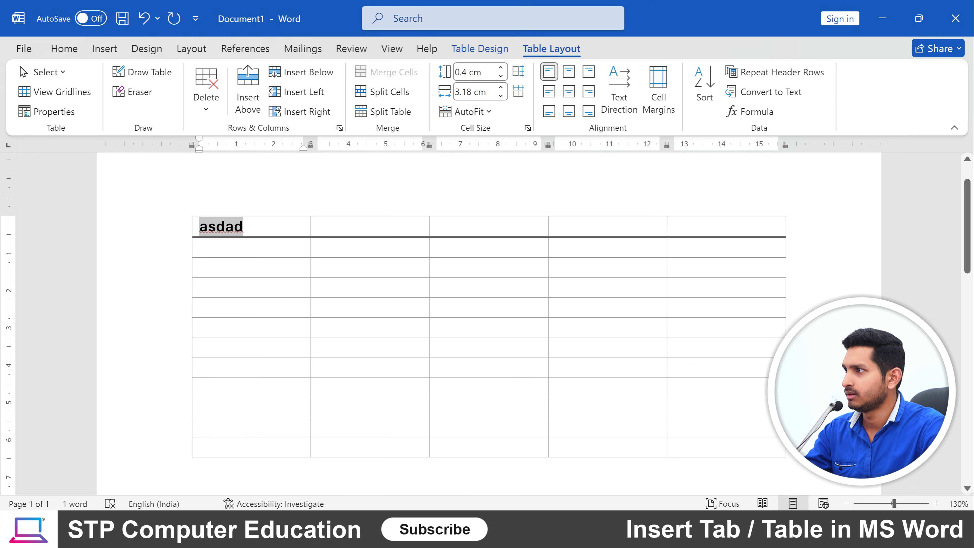
Number the five header-row cells 1 to 5, replacing the sample text in the first one.
type("1")
key("Tab")
type("2")
key("Tab")
type("3")
key("Tab")
type("4")
key("Tab")
type("5")
Delete the table column headed 3.
left_click(437, 327)
left_click(437, 226)
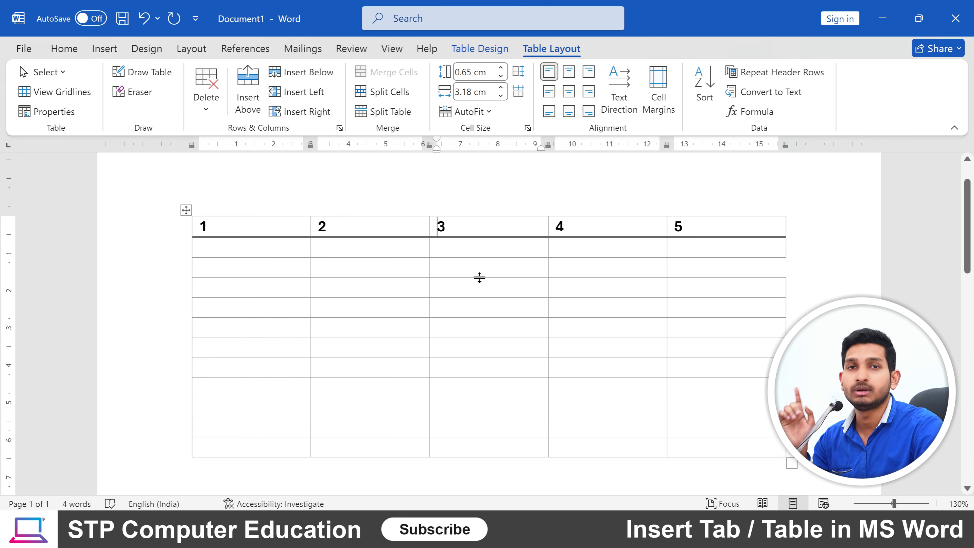
left_click(472, 303)
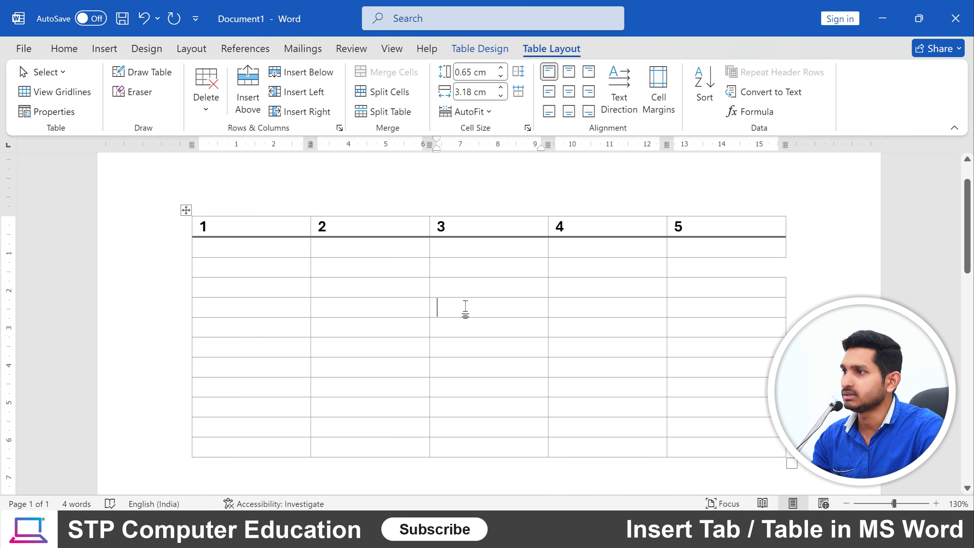
left_click(206, 98)
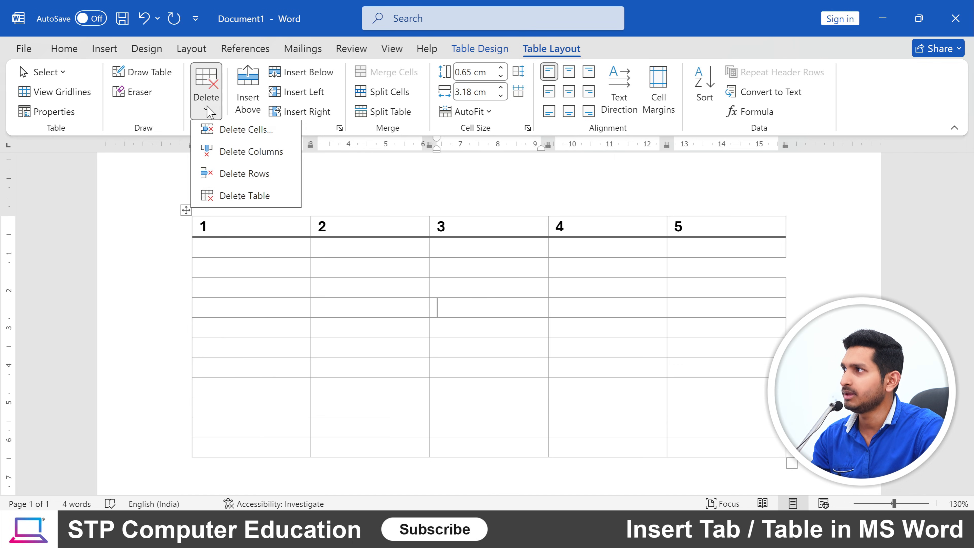
left_click(246, 155)
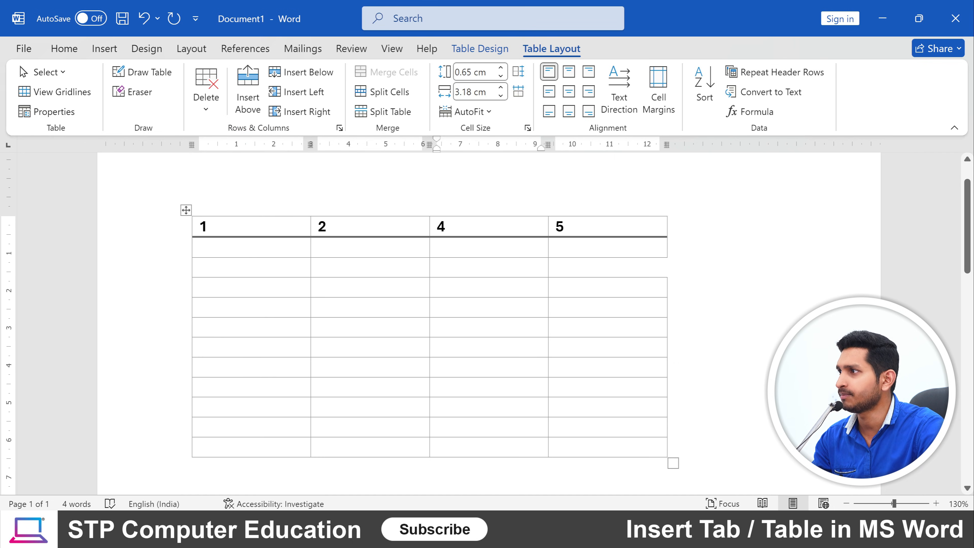
left_click(235, 255)
type("1")
key("Return")
type("2")
key("Return")
type("3")
key("Return")
type("4")
key("Return")
type("5")
key("Return")
type("6")
key("Return")
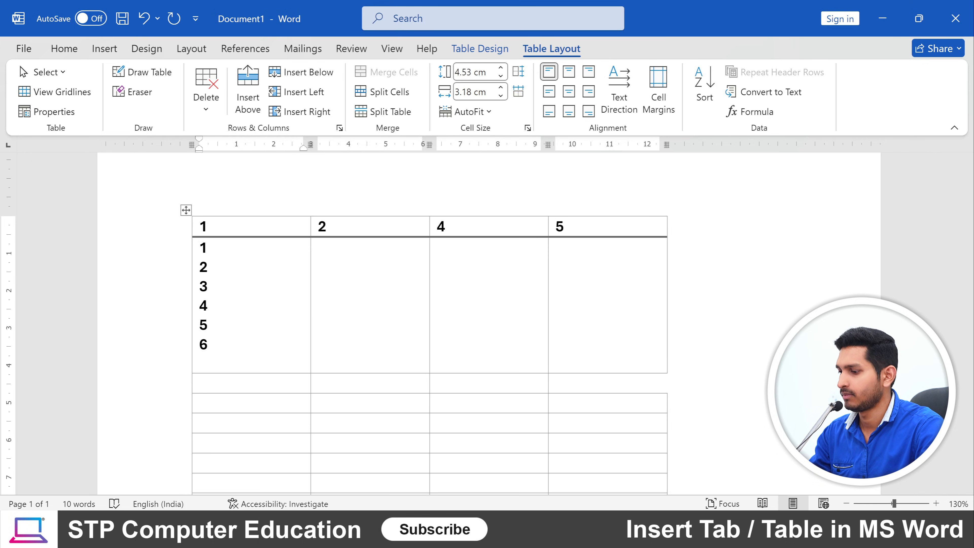
key("ctrl+z")
Number the first four cells below the header in the first column 1 to 4, and delete the row numbered 2.
type("1")
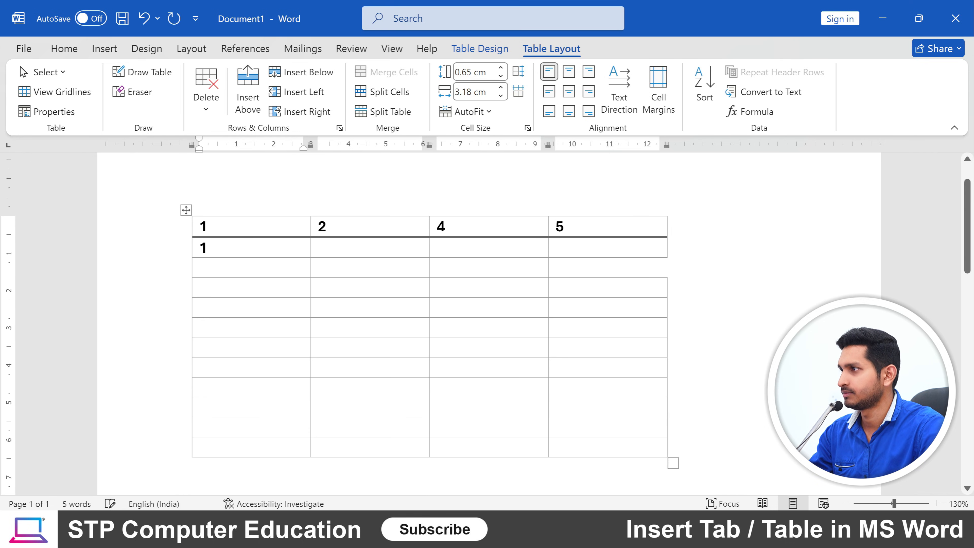
left_click(245, 271)
type("2")
key("Down")
type("3")
key("Down")
type("4")
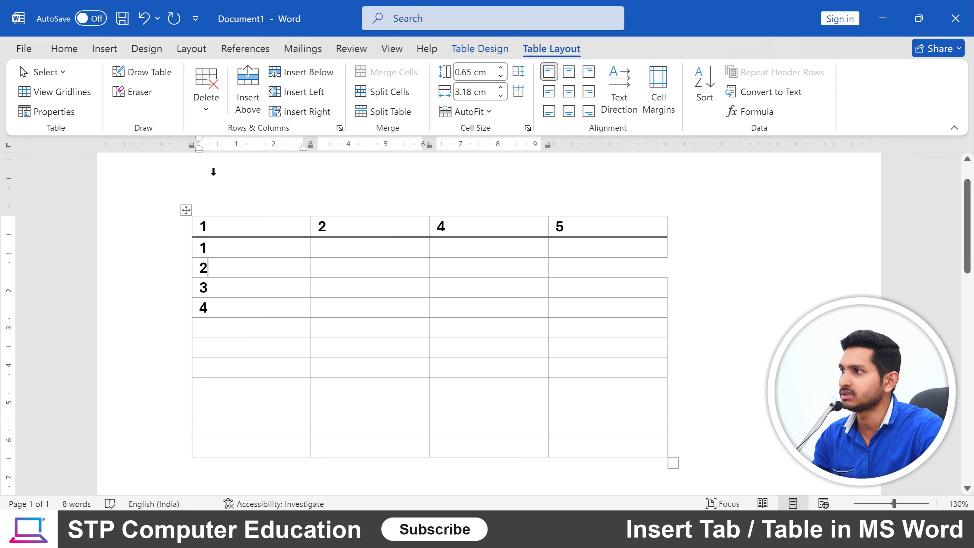
left_click(206, 96)
left_click(248, 178)
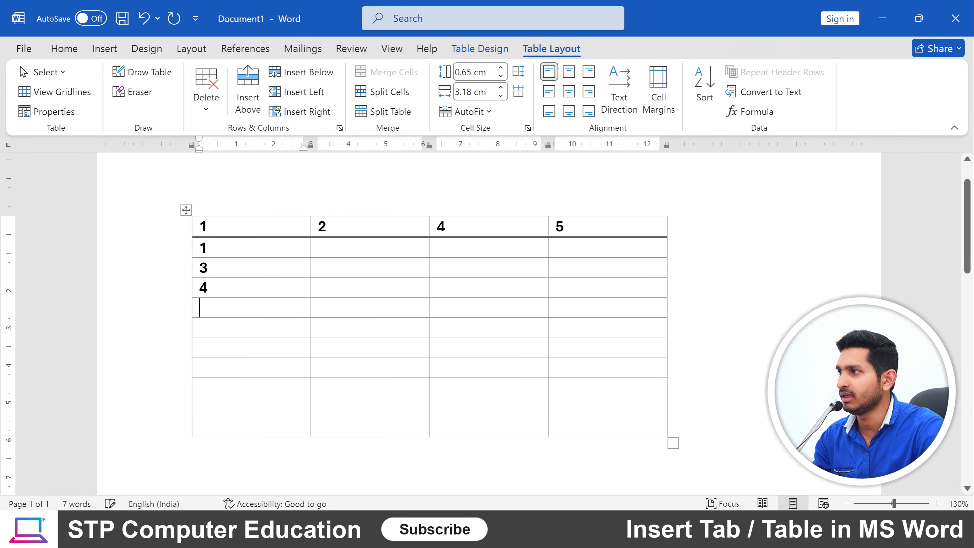
Number the remaining empty cells in the first column 5 to 11.
type("5")
key("Tab")
left_click(215, 327)
type("6")
type("7")
left_click(214, 367)
type("8 ")
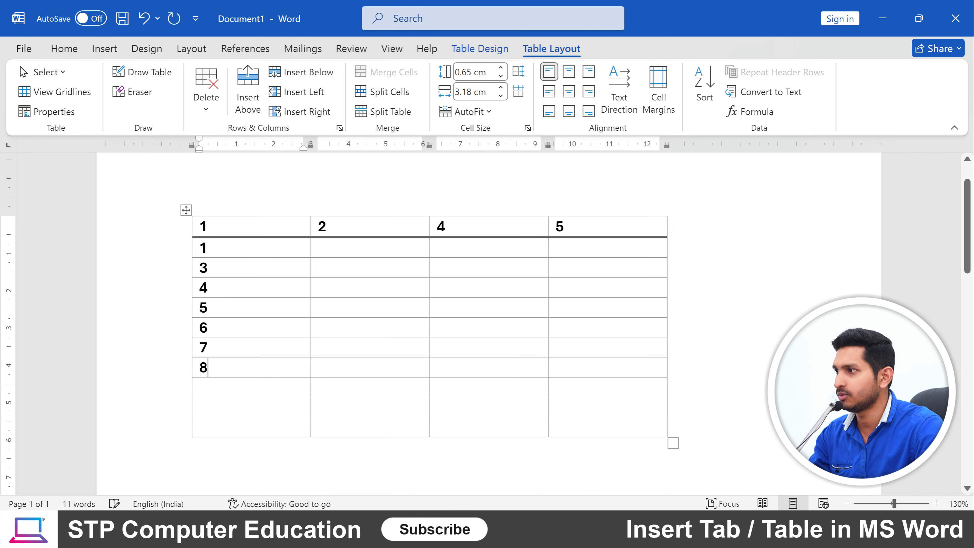
type("9")
left_click(248, 410)
type("10")
type("11")
Change the number in the first column directly below the header to 2, and place the cursor in the cell numbered 3.
left_click(238, 332)
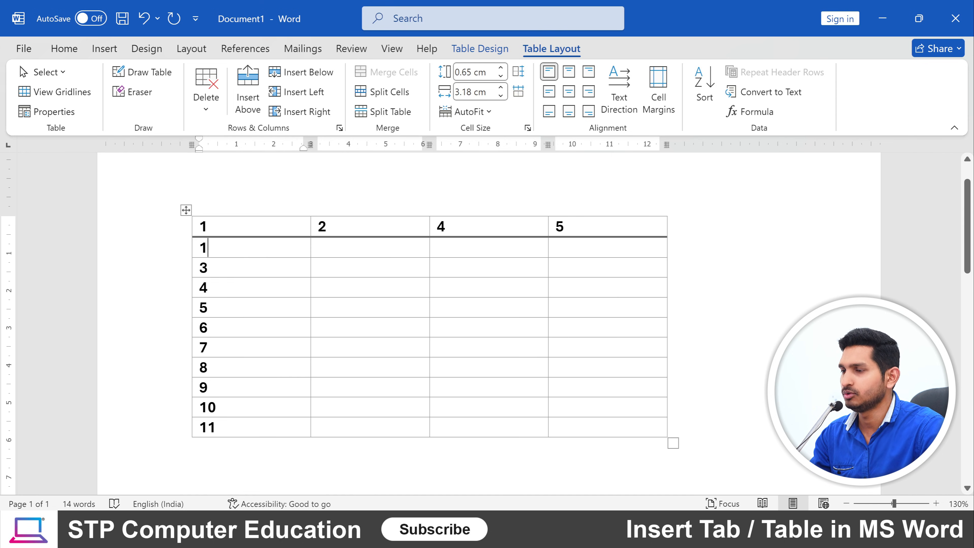
key("BackSpace")
type("2")
scroll(429, 330, "up", 1)
left_click(207, 296)
scroll(429, 330, "down", 3)
scroll(429, 330, "up", 2)
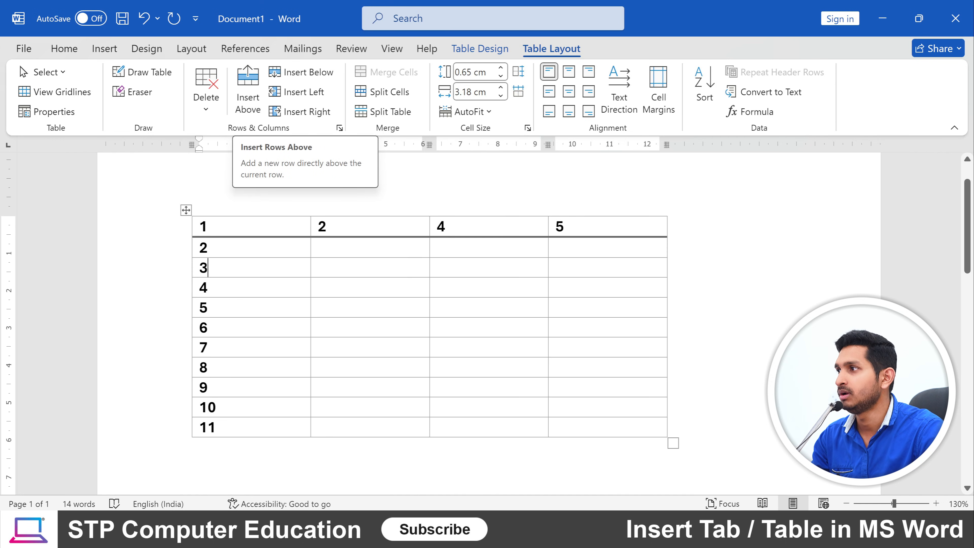
Insert an empty row above and another below the row numbered 4.
key("Down")
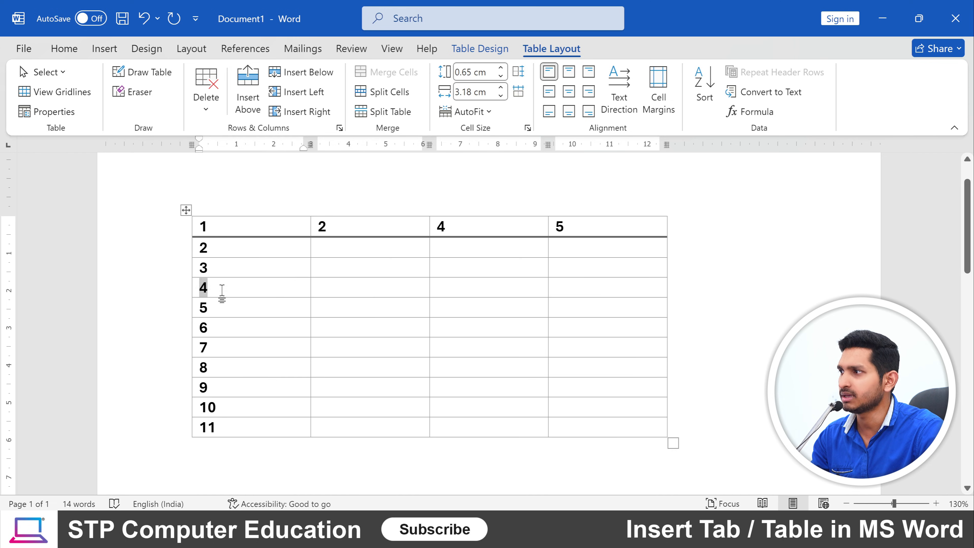
left_click(198, 288)
left_click(224, 291)
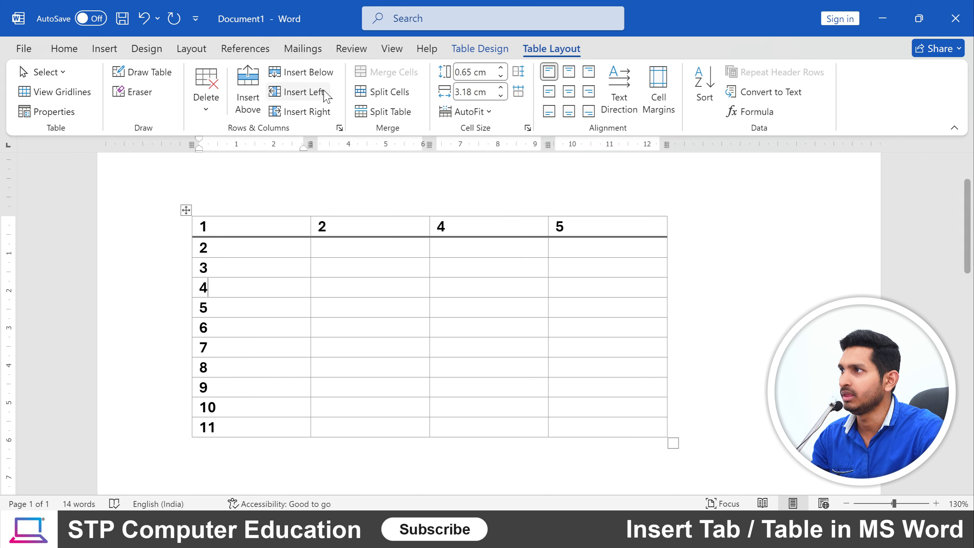
left_click(251, 91)
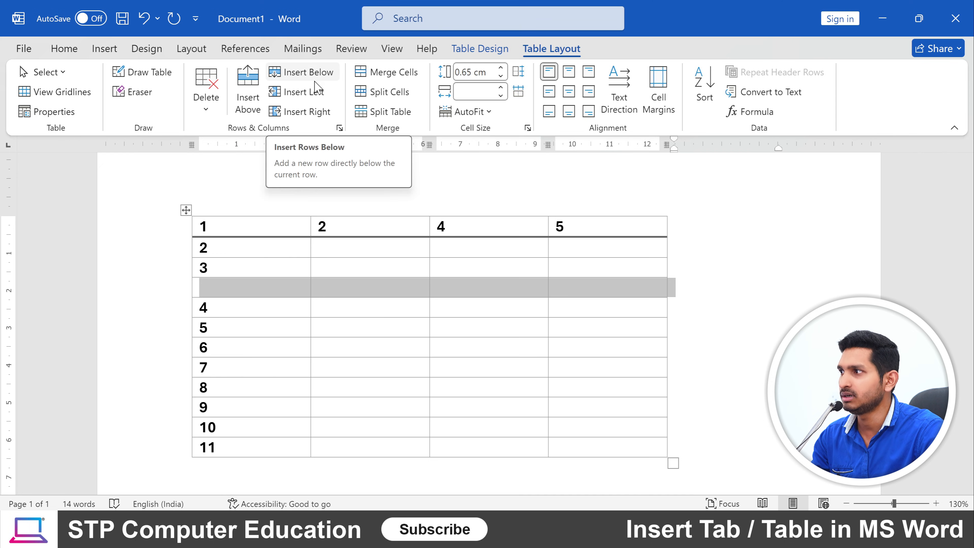
left_click(222, 315)
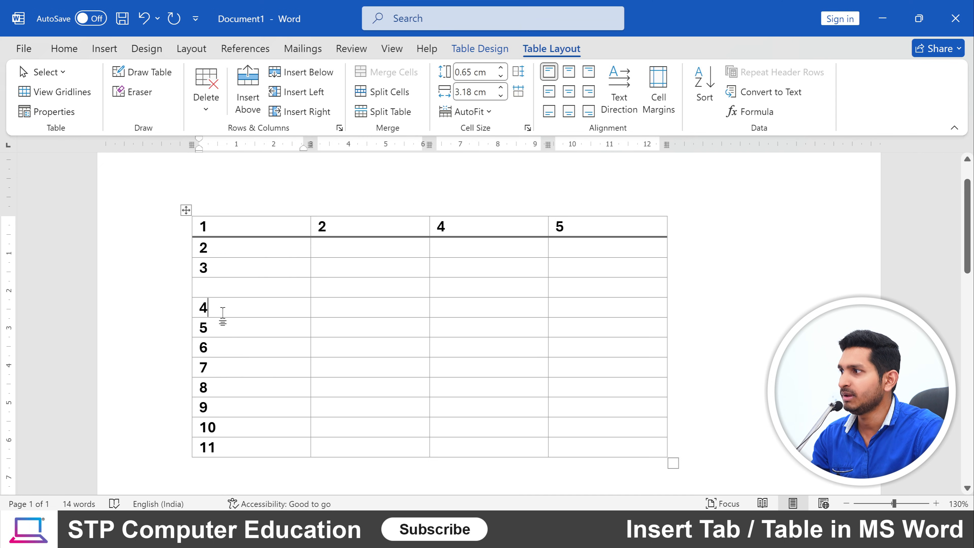
left_click(306, 73)
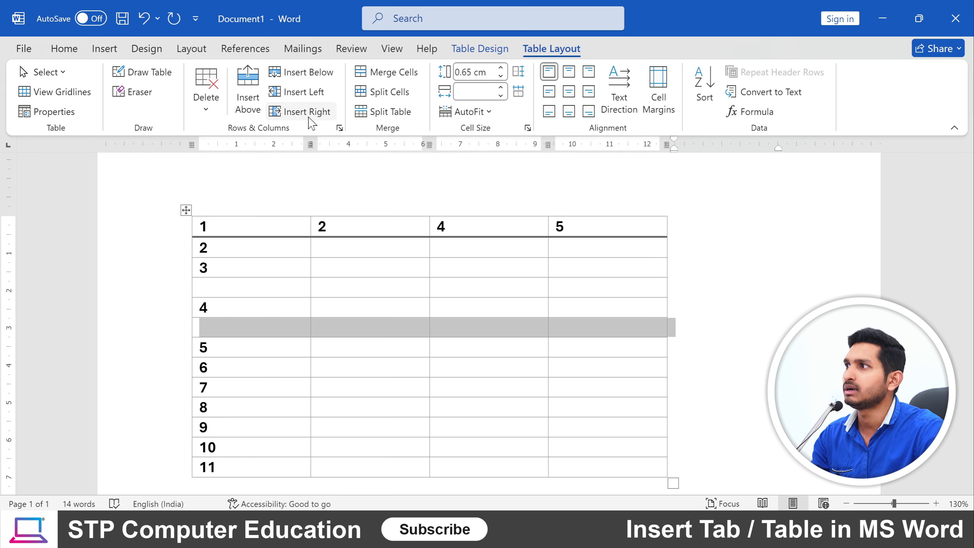
Insert an empty column on each side of the column headed 2.
left_click(327, 226)
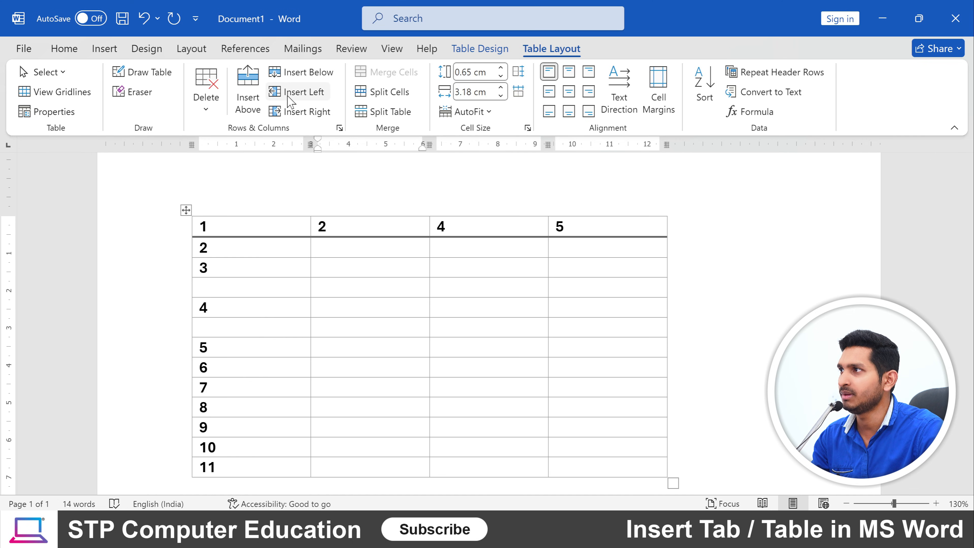
left_click(303, 92)
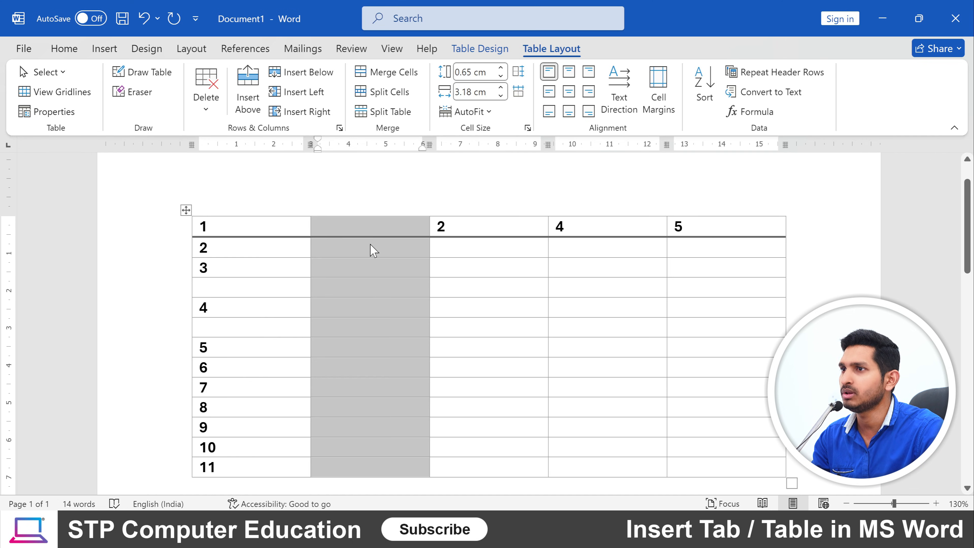
left_click(445, 227)
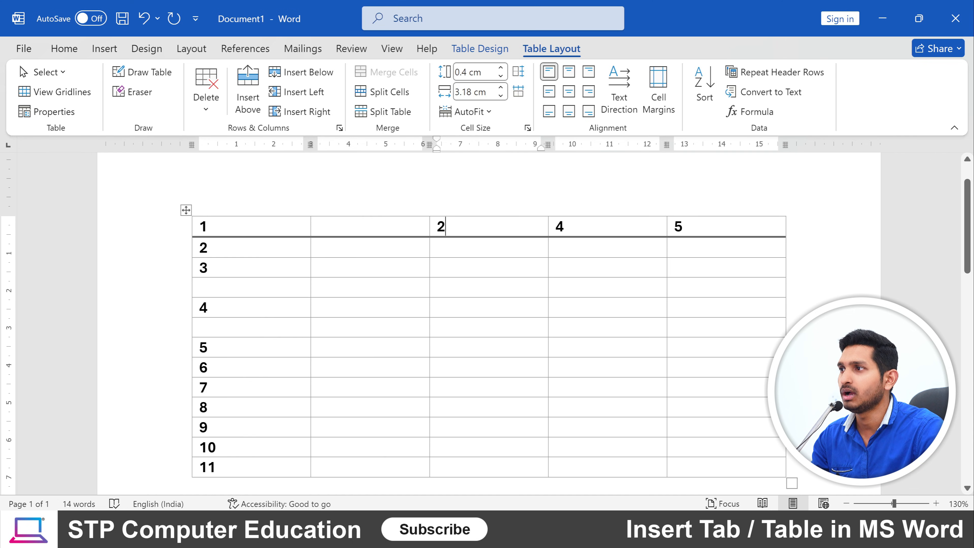
left_click(306, 112)
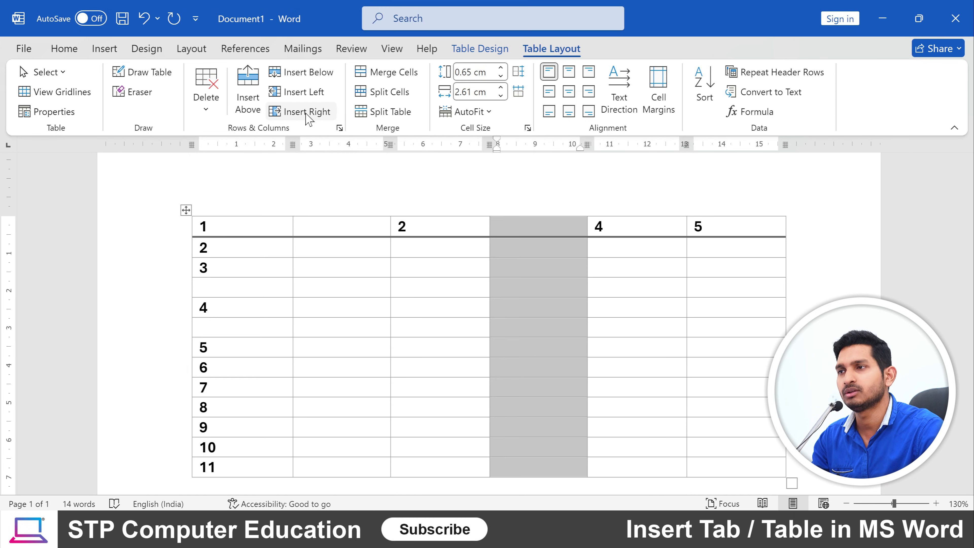
Add six empty rows at the end of the table, below the row numbered 11.
scroll(393, 339, "down", 6)
scroll(393, 339, "up", 3)
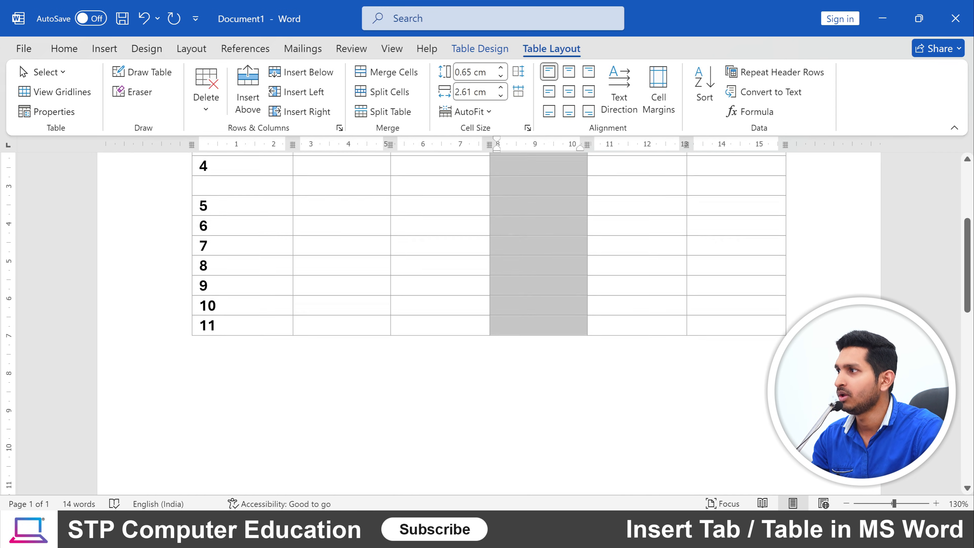
left_click(347, 333)
left_click(747, 330)
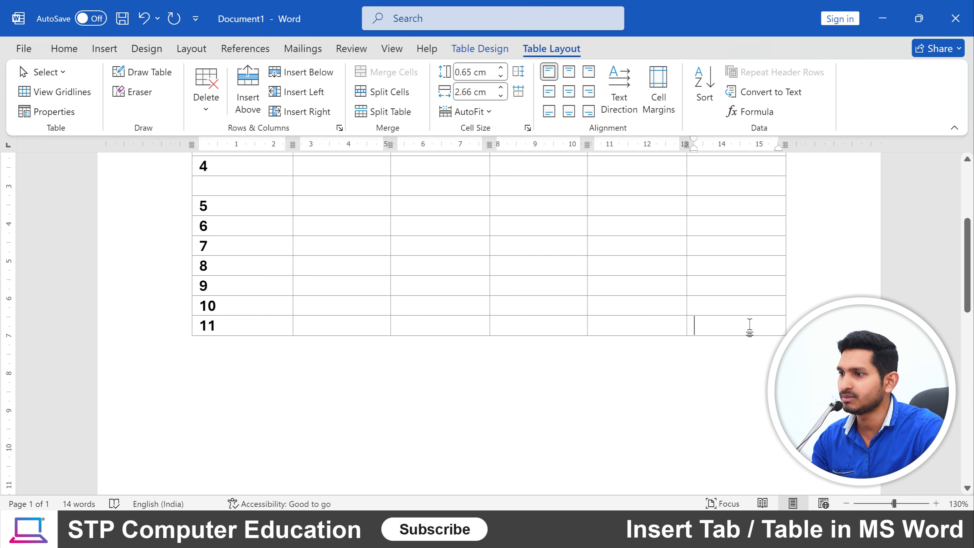
key("Tab")
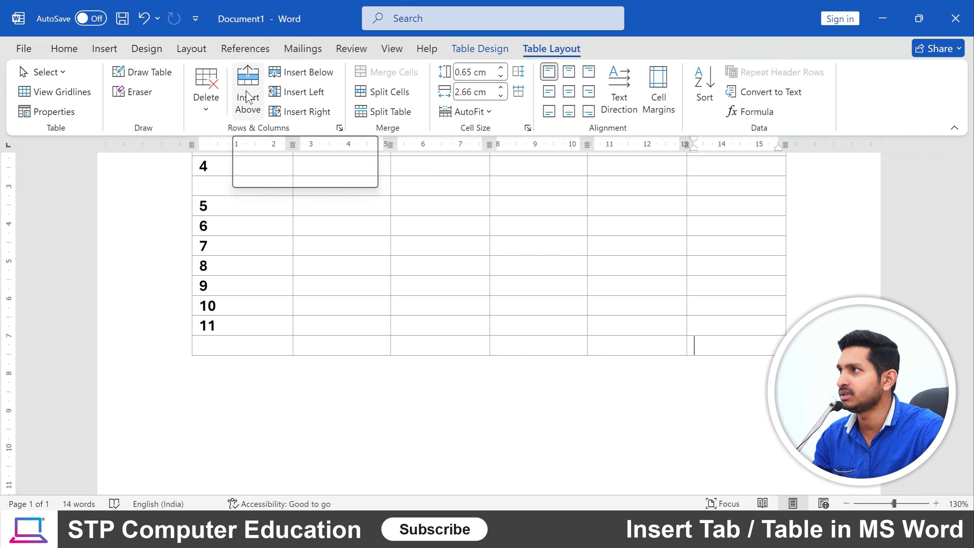
left_click(308, 73)
left_click(309, 72)
left_click(309, 73)
left_click(309, 73)
left_click(308, 73)
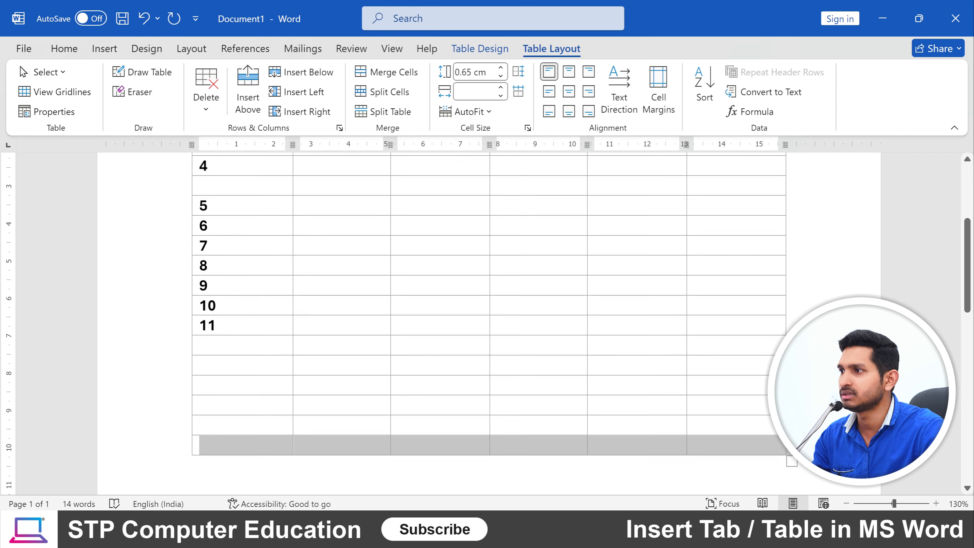
Merge the header cell containing 2 with the empty header cell to its right.
scroll(387, 378, "up", 6)
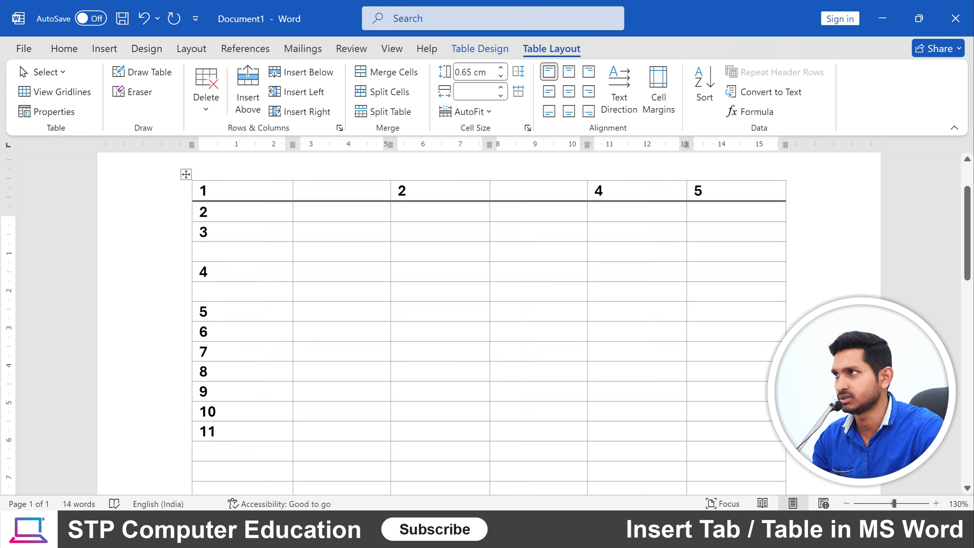
scroll(487, 345, "down", 2)
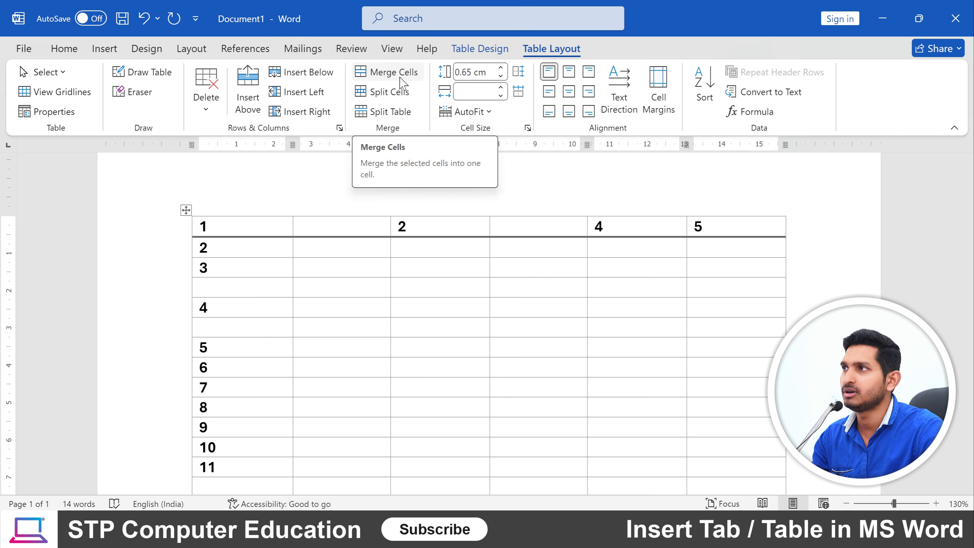
left_click_drag(406, 226, 493, 234)
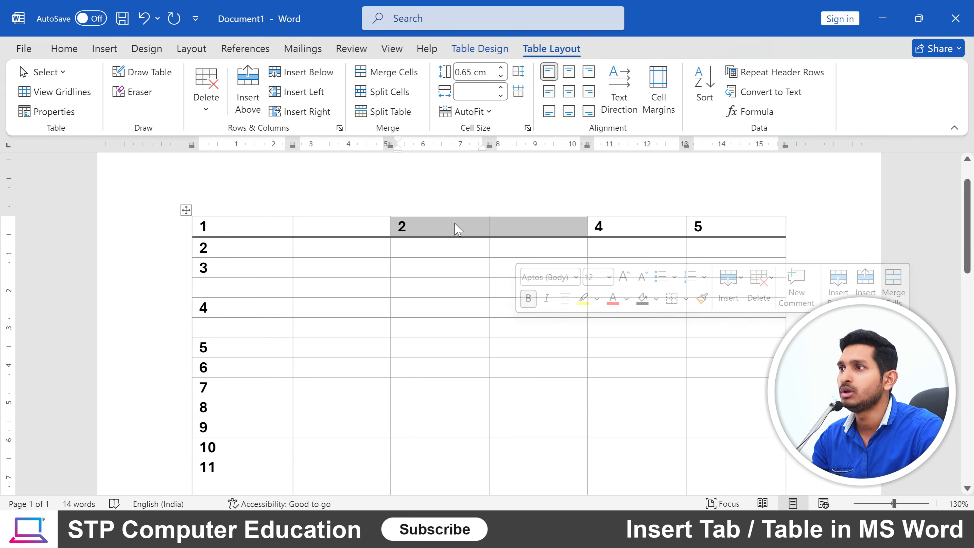
left_click(381, 77)
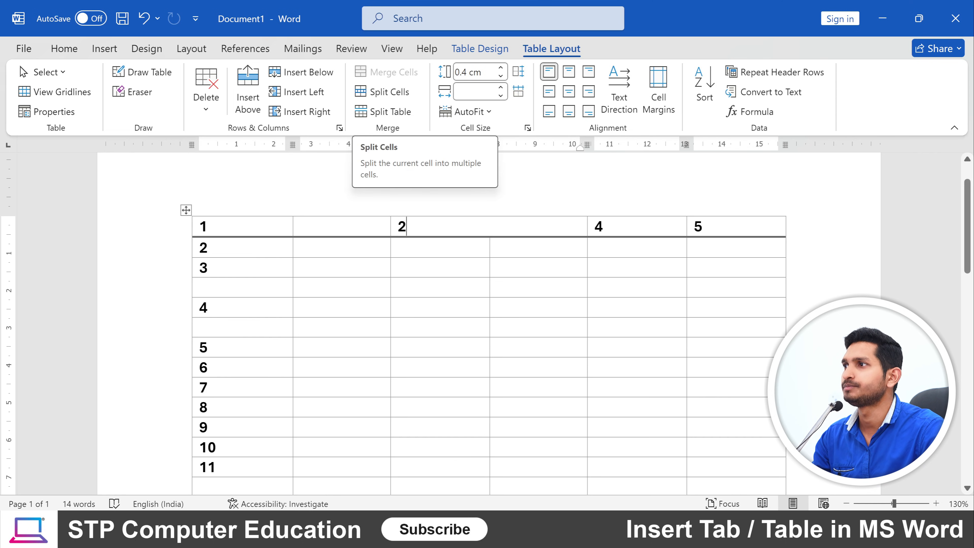
Split the merged header cell containing 2 into 2 columns and 1 row.
left_click(437, 230)
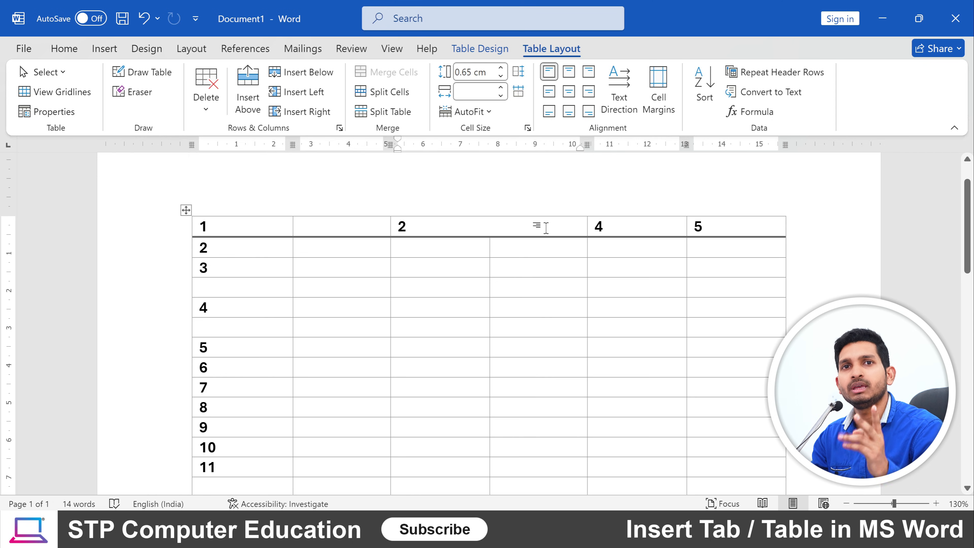
left_click(384, 95)
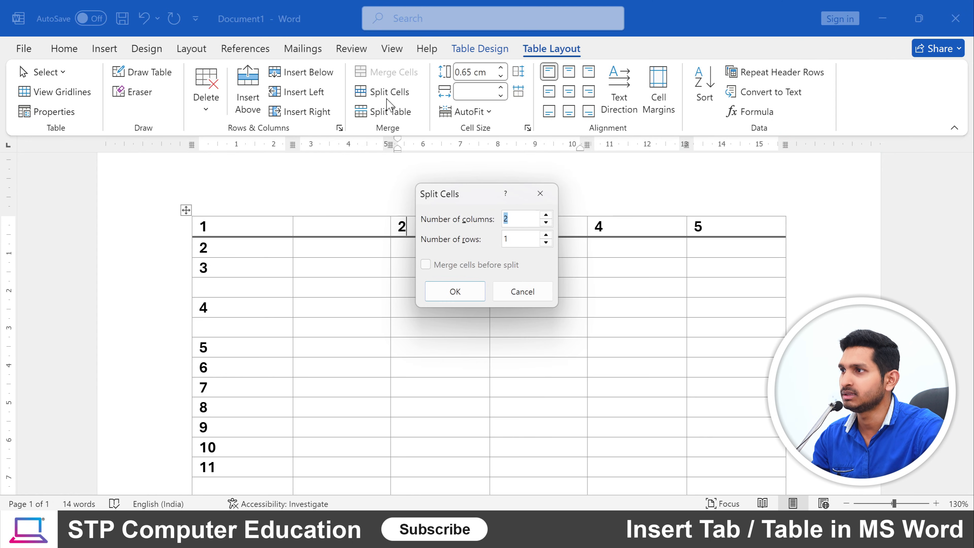
left_click_drag(463, 194, 442, 262)
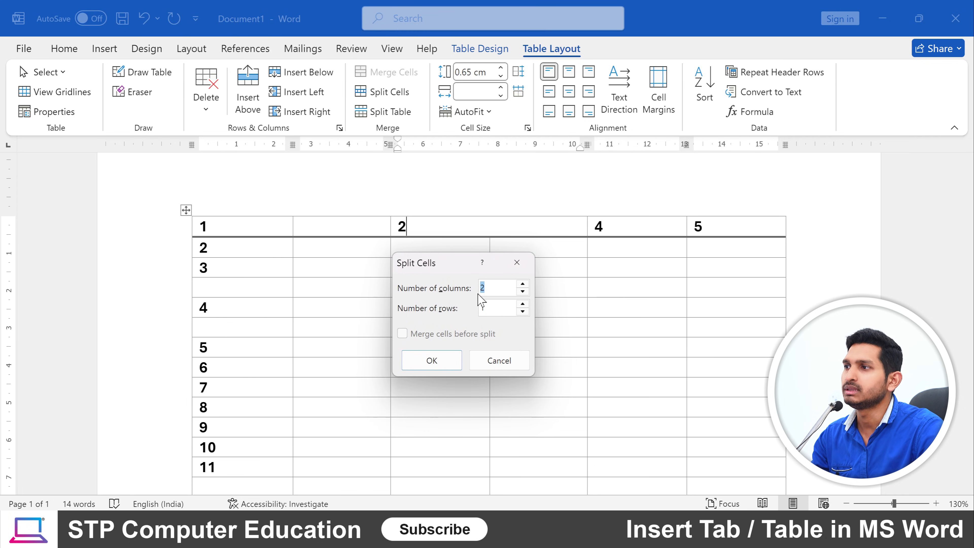
left_click(445, 367)
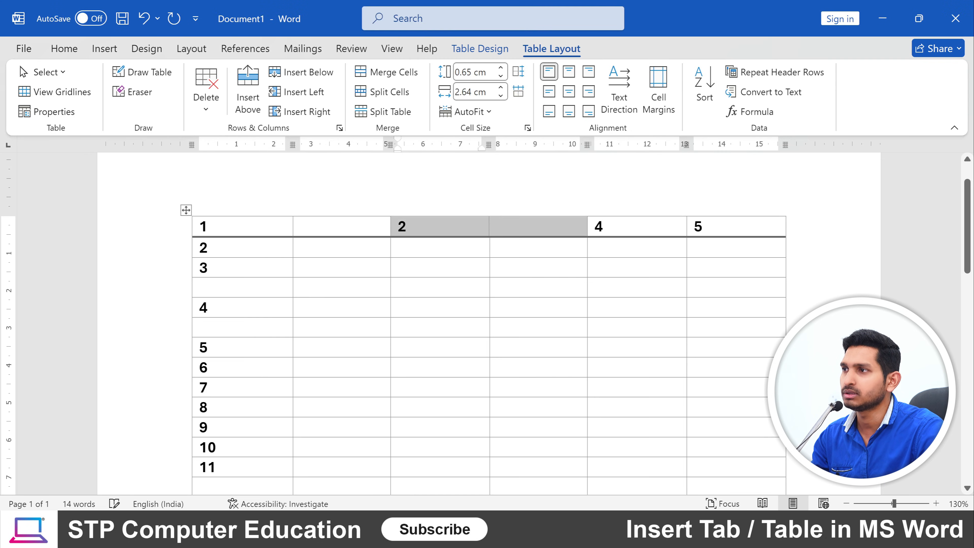
Split the table in two so that the row numbered 8 becomes the first row of the second table.
left_click(406, 226)
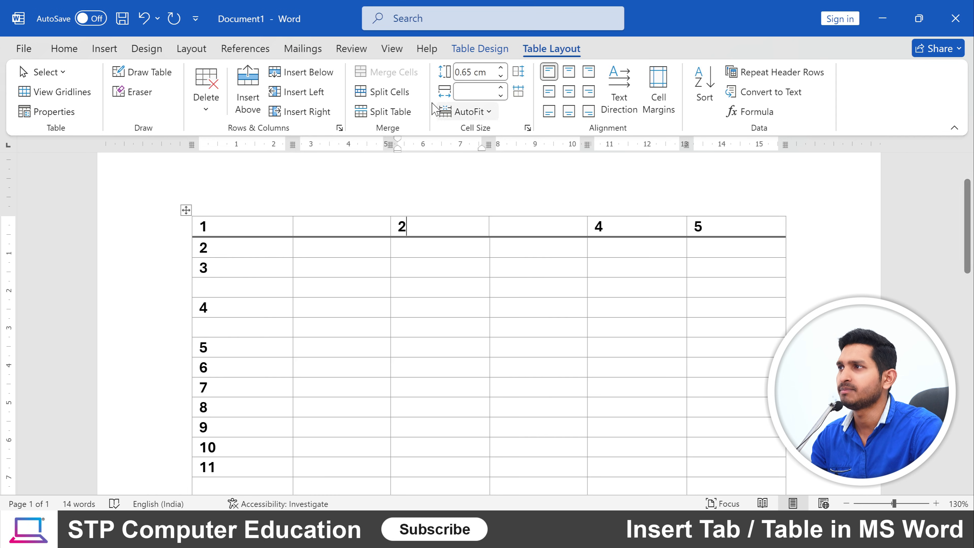
left_click(397, 112)
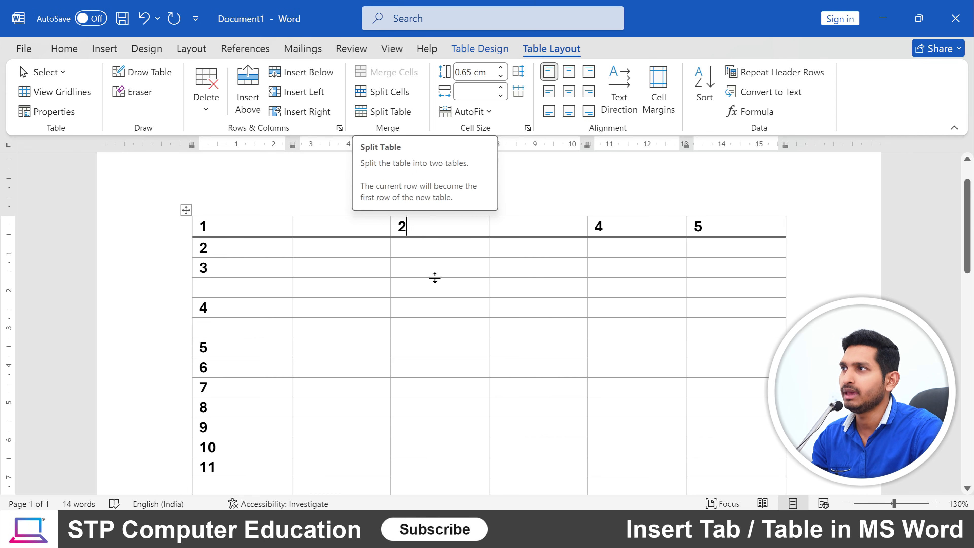
scroll(489, 322, "down", 3)
left_click(215, 314)
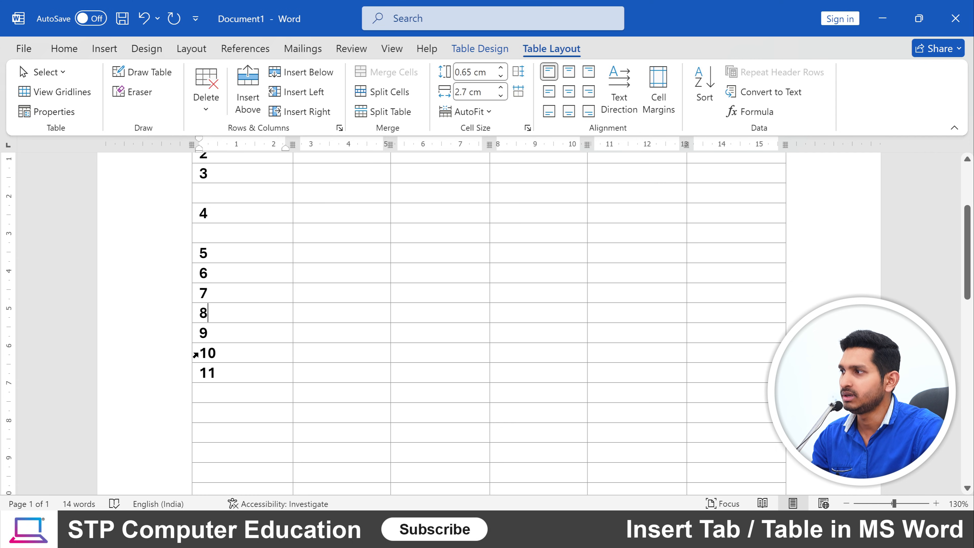
mouse_move(183, 355)
scroll(489, 322, "down", 3)
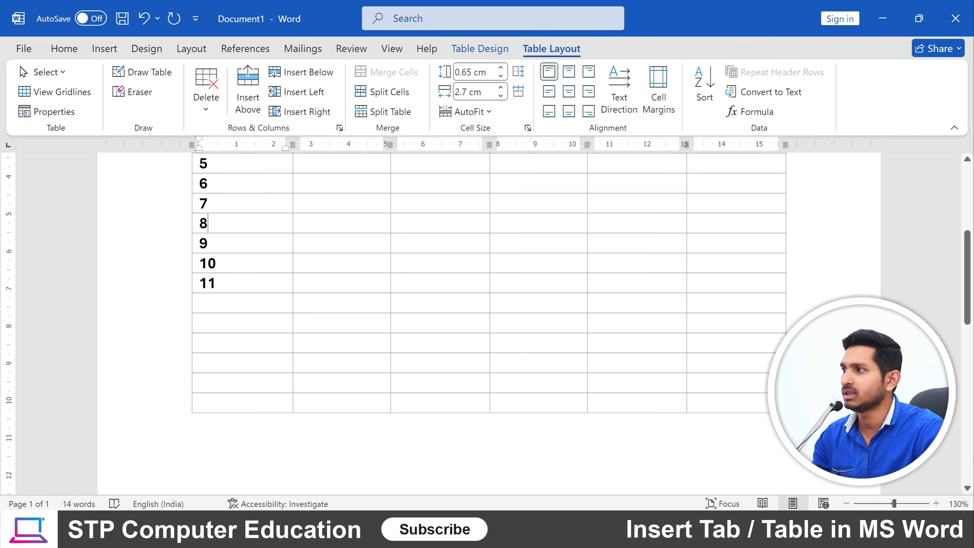
left_click(383, 111)
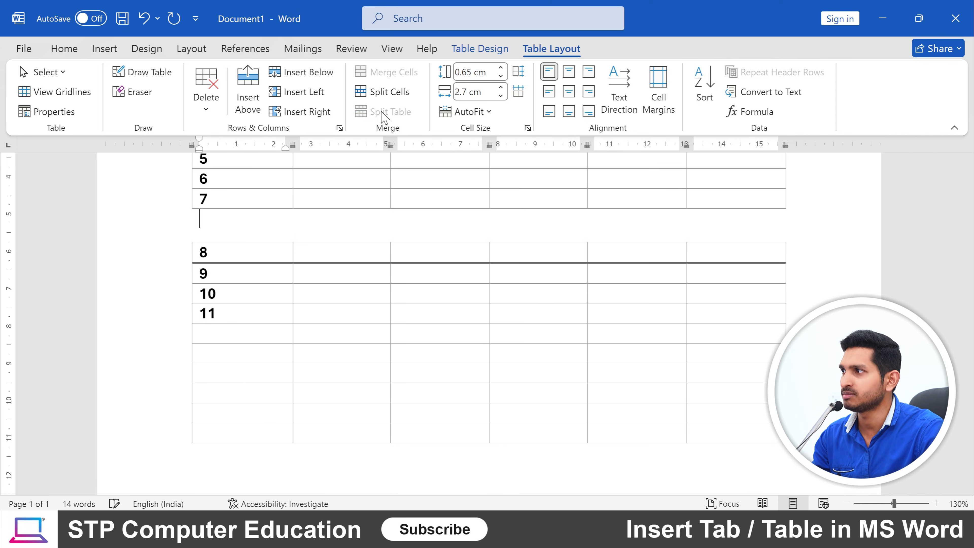
In the lower table, insert a row after the second empty row below 11 and another just above the last row.
scroll(286, 335, "up", 3)
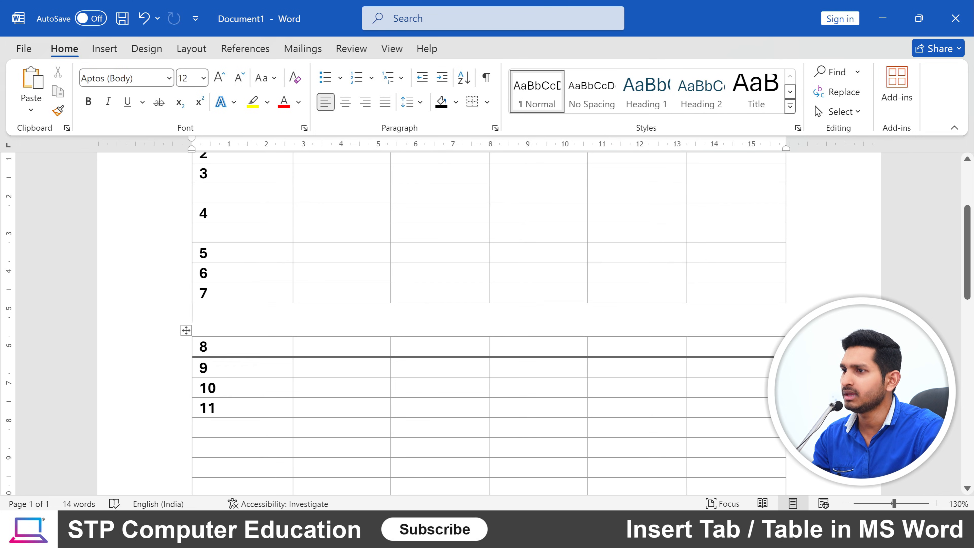
scroll(286, 335, "down", 1)
scroll(286, 335, "up", 1)
scroll(309, 392, "up", 4)
scroll(309, 391, "down", 6)
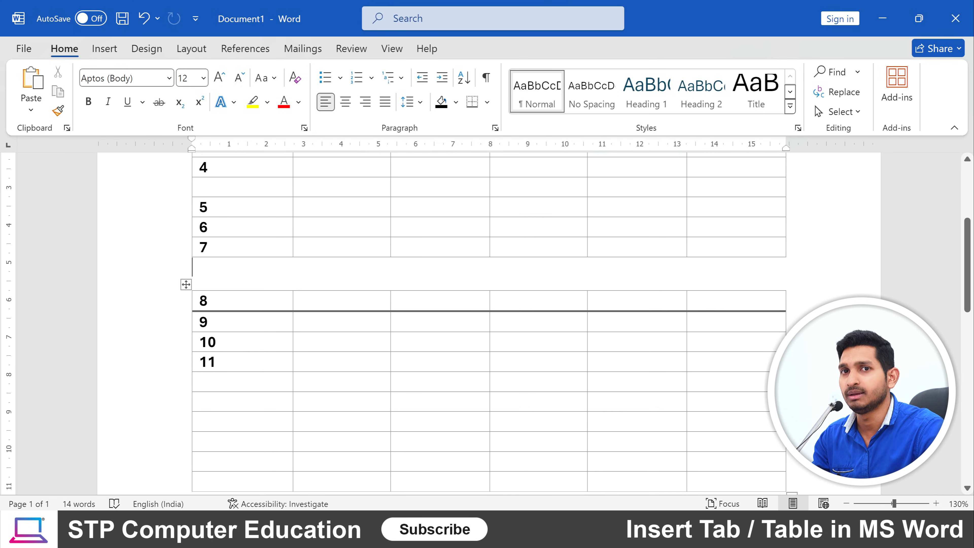
scroll(489, 322, "down", 3)
mouse_move(188, 400)
left_click(193, 173)
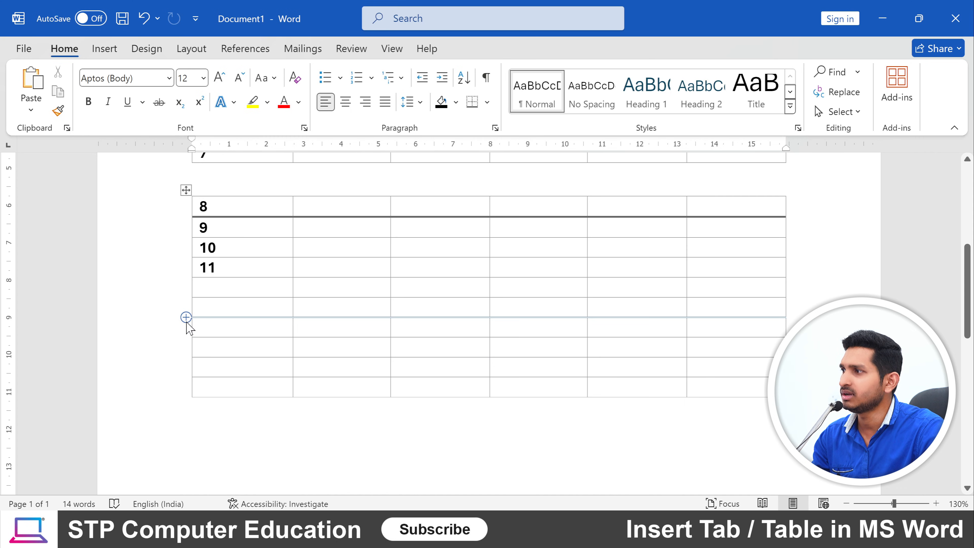
left_click(186, 316)
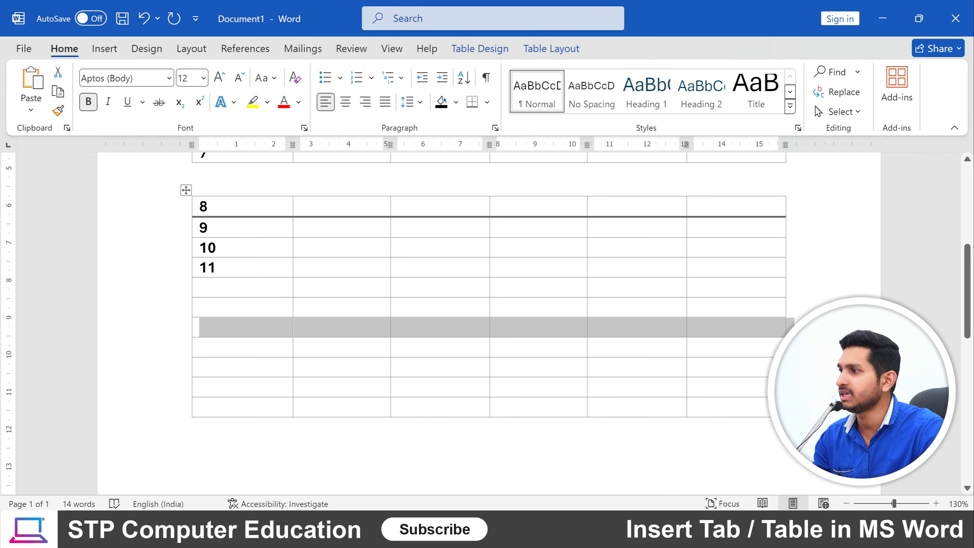
left_click(196, 367)
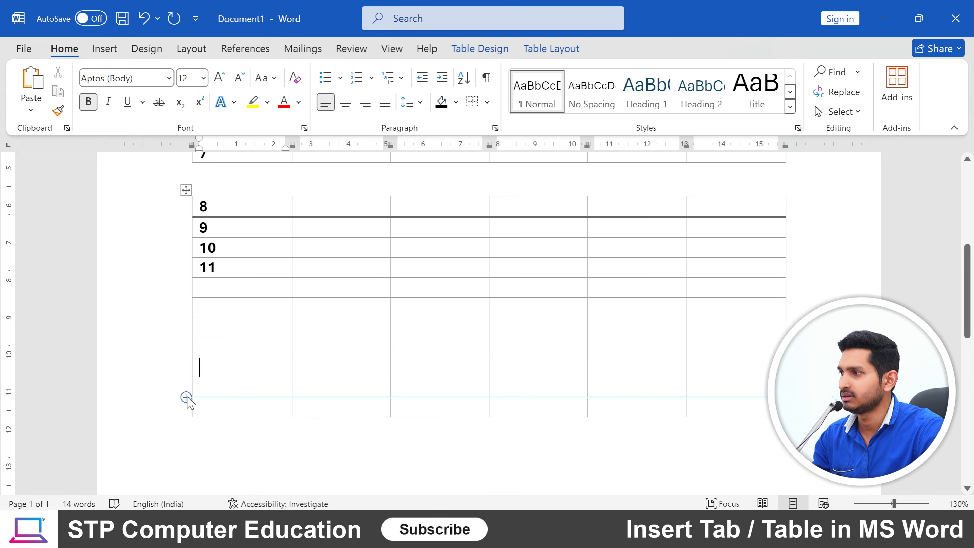
left_click(186, 397)
left_click(200, 286)
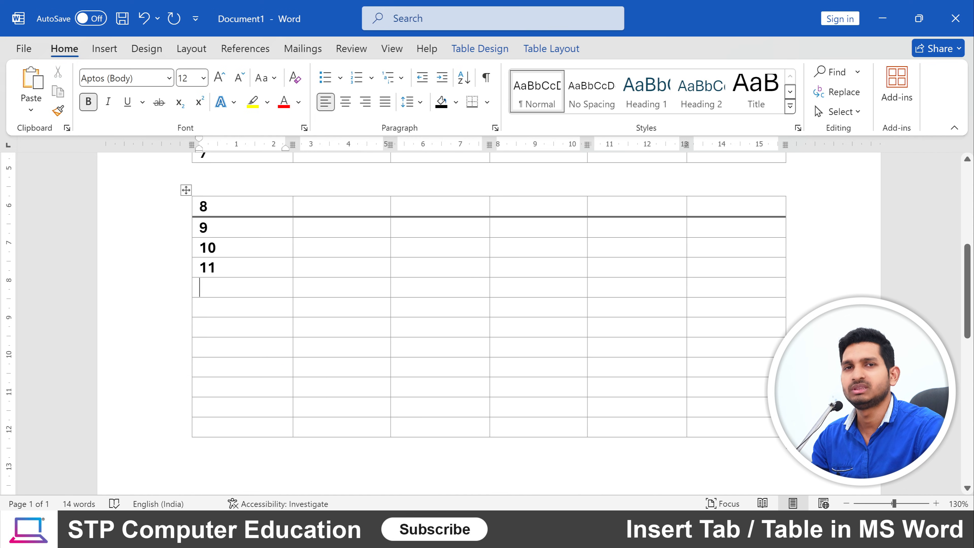
Set the height of the upper table's row numbered 2 to 0.9 cm.
scroll(487, 323, "up", 5)
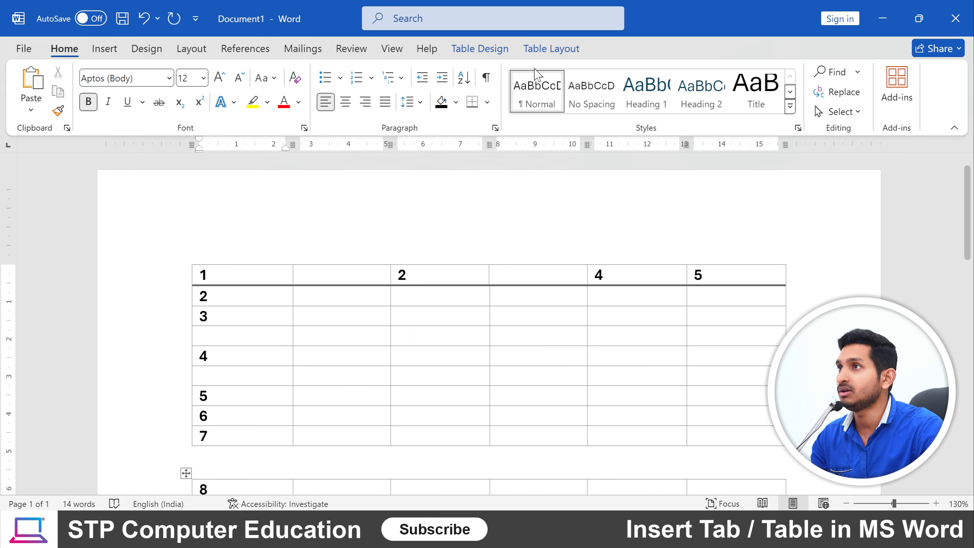
left_click(551, 48)
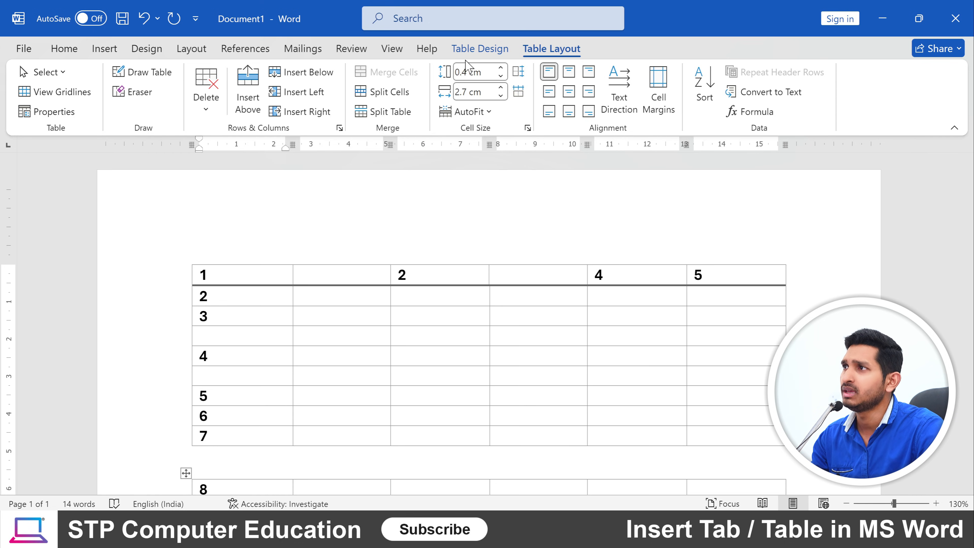
left_click(501, 68)
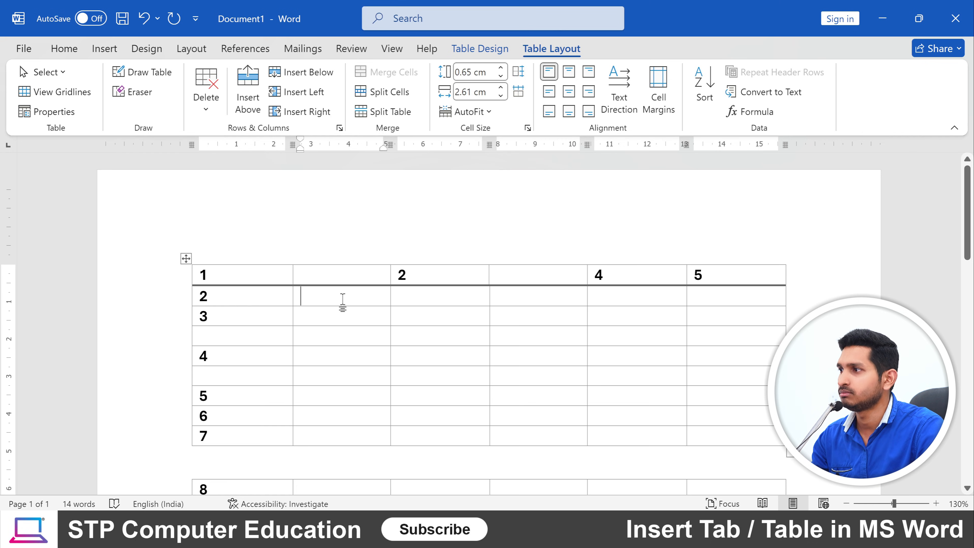
left_click(502, 69)
left_click(501, 68)
left_click(501, 69)
left_click(501, 77)
left_click(501, 76)
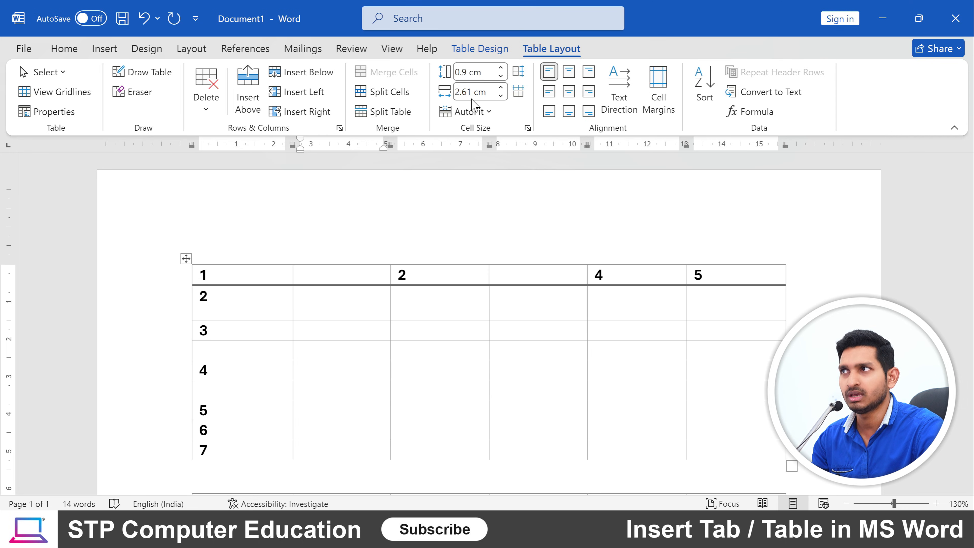
Set the width of the upper table's third column below the header to 2.5 cm.
key("Tab")
left_click(501, 95)
left_click(501, 88)
left_click(501, 87)
left_click(501, 87)
left_click(501, 87)
left_click(501, 87)
left_click(501, 87)
left_click(501, 88)
left_click(501, 88)
left_click(501, 88)
left_click(501, 87)
left_click(501, 87)
left_click(501, 88)
left_click(501, 88)
left_click(501, 88)
left_click(501, 88)
left_click(501, 88)
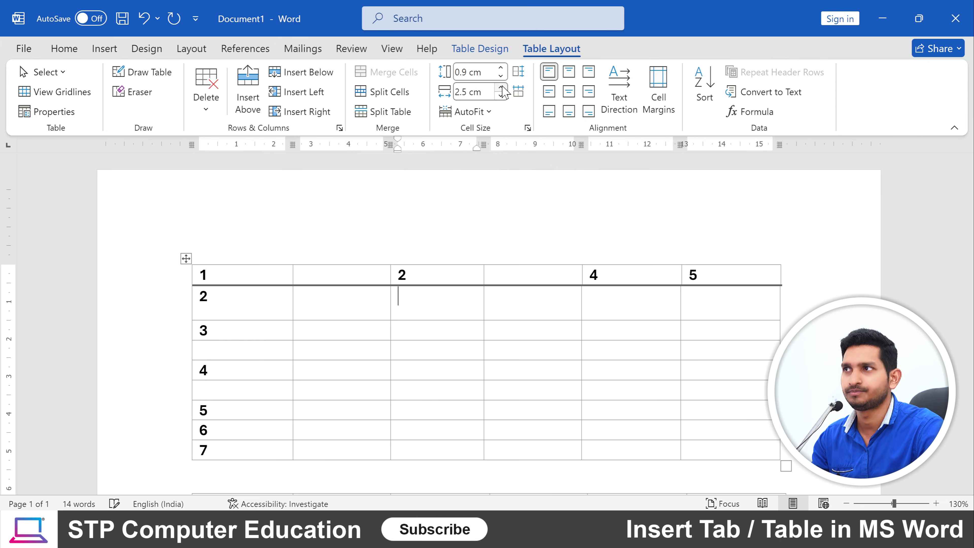
AutoFit the upper table first to its contents and finally to the window width.
left_click(490, 113)
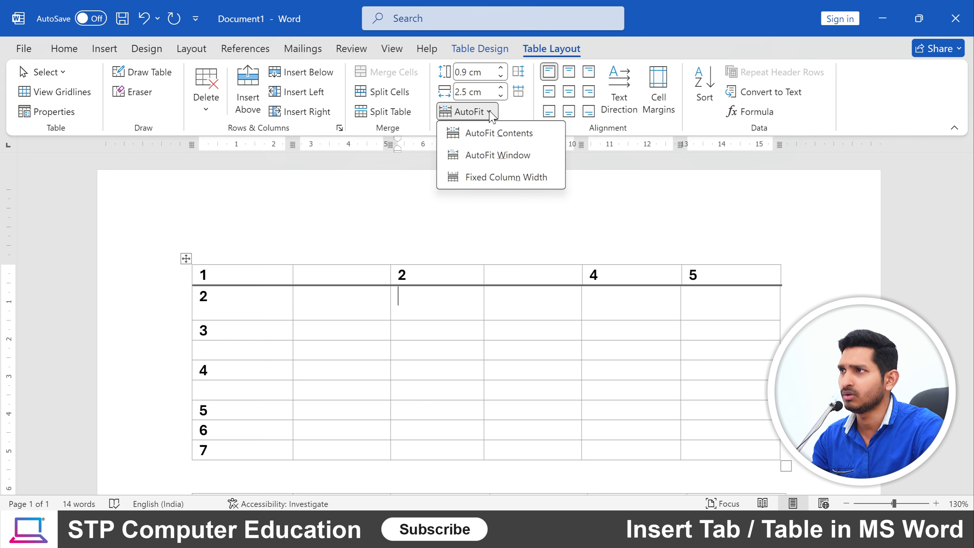
left_click(517, 138)
scroll(217, 338, "down", 5)
scroll(235, 172, "up", 4)
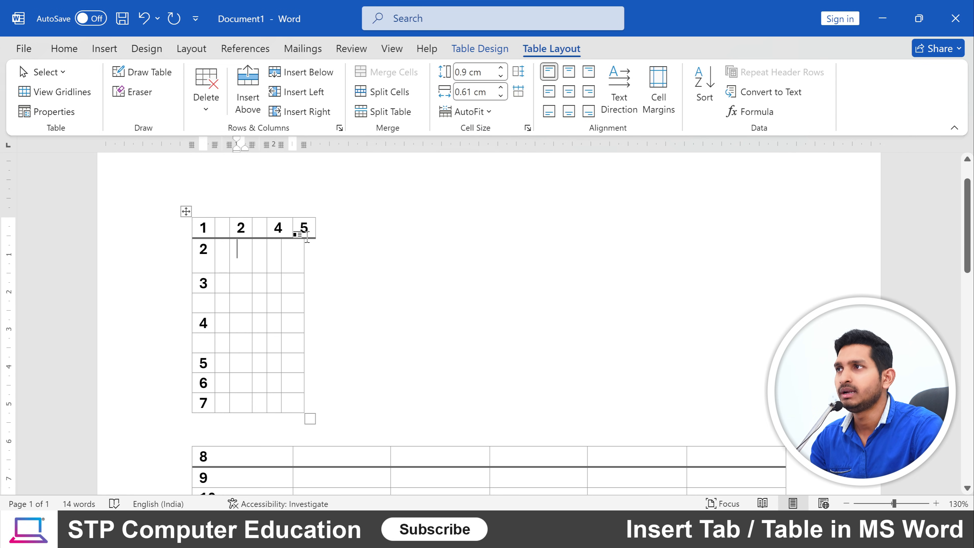
left_click(468, 112)
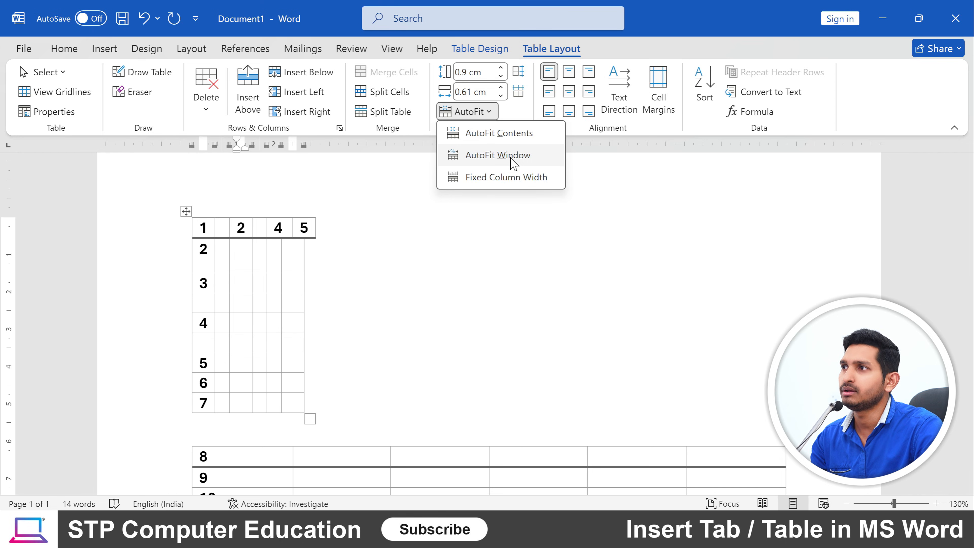
left_click(513, 164)
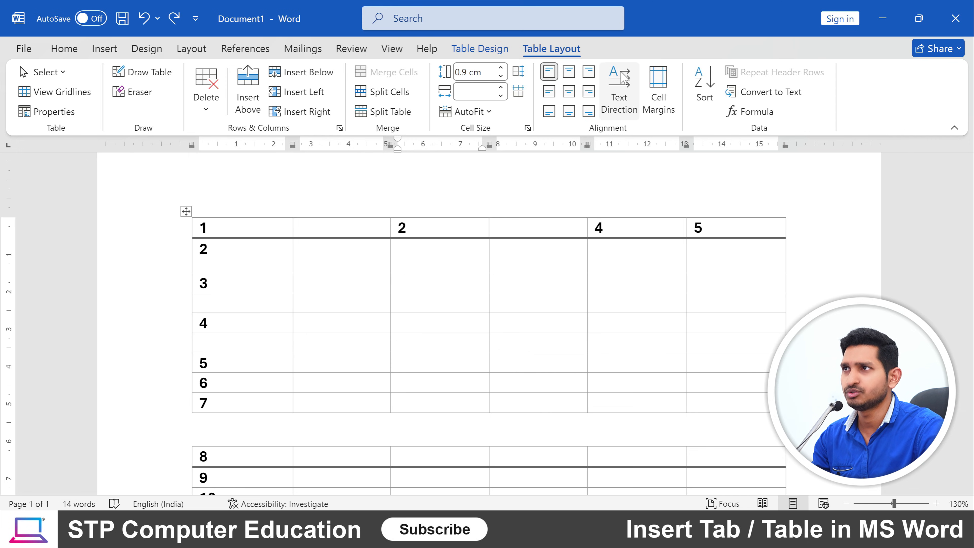
left_click(665, 97)
left_click_drag(498, 162, 583, 177)
left_click(659, 170)
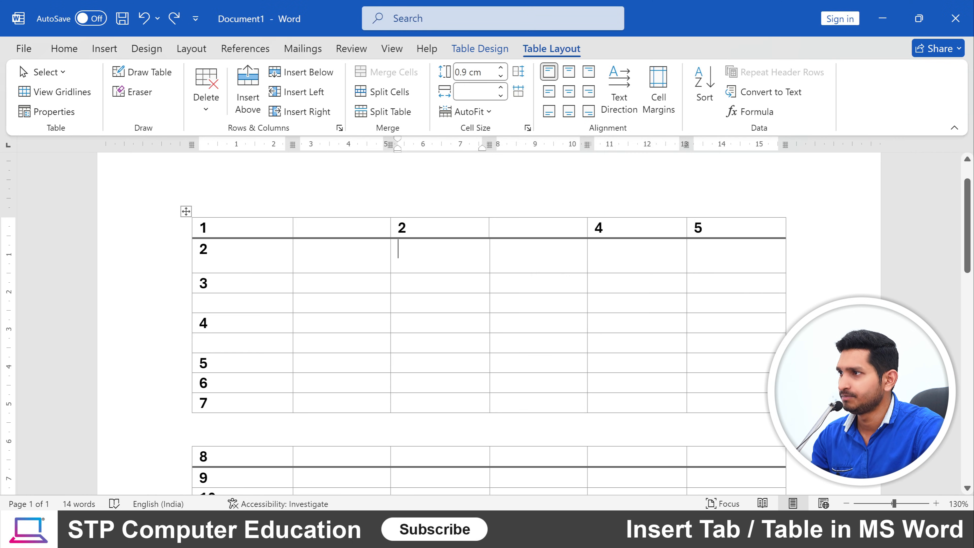
Enter fsdfsd in the third cell of the row numbered 2 and set the upper table's default left cell margin to 0.4 cm.
left_click(391, 251)
type("fsdfsd")
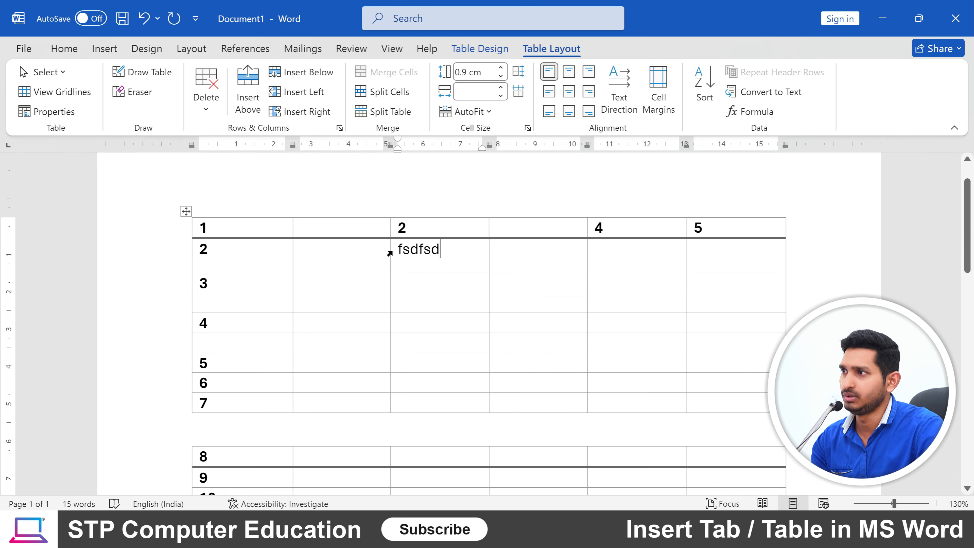
left_click(659, 88)
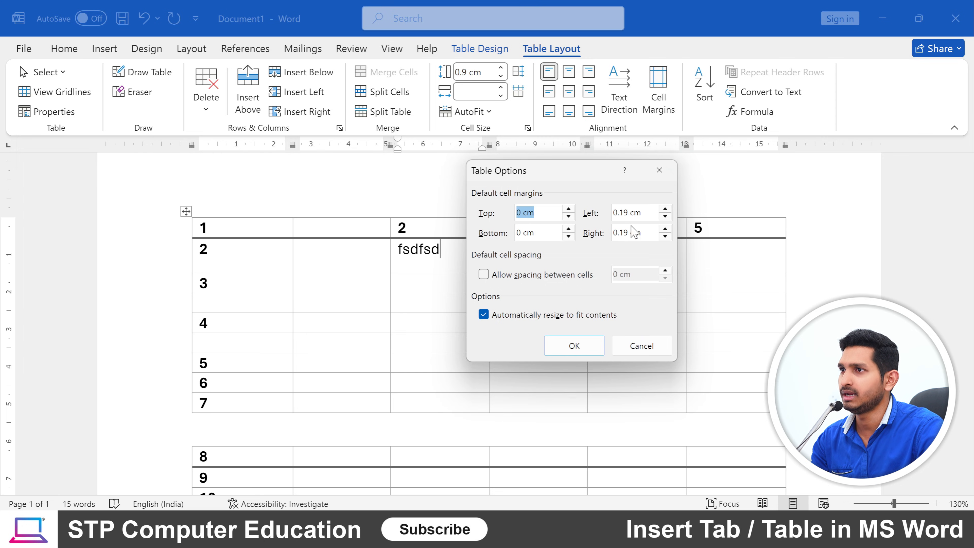
left_click(665, 209)
left_click(665, 209)
left_click(665, 209)
left_click(665, 209)
left_click(664, 209)
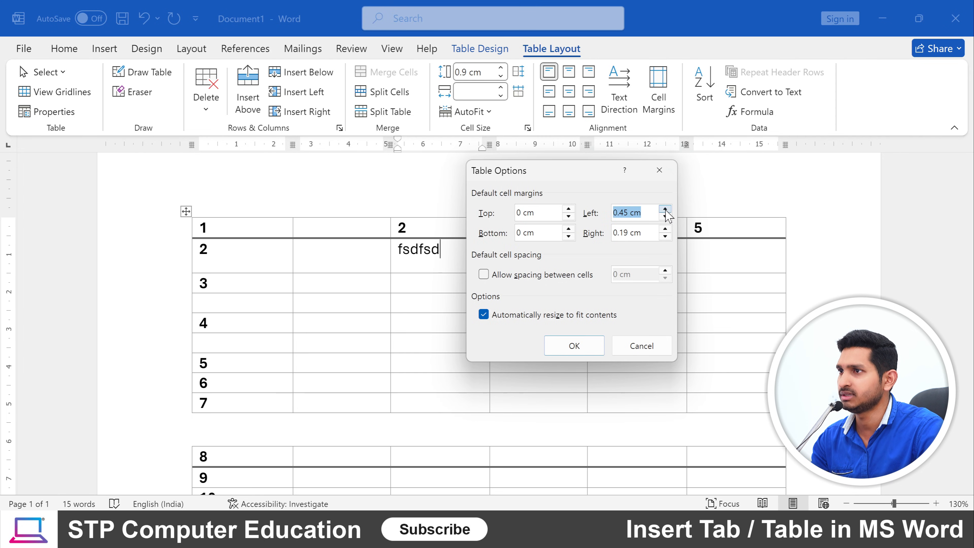
left_click(574, 346)
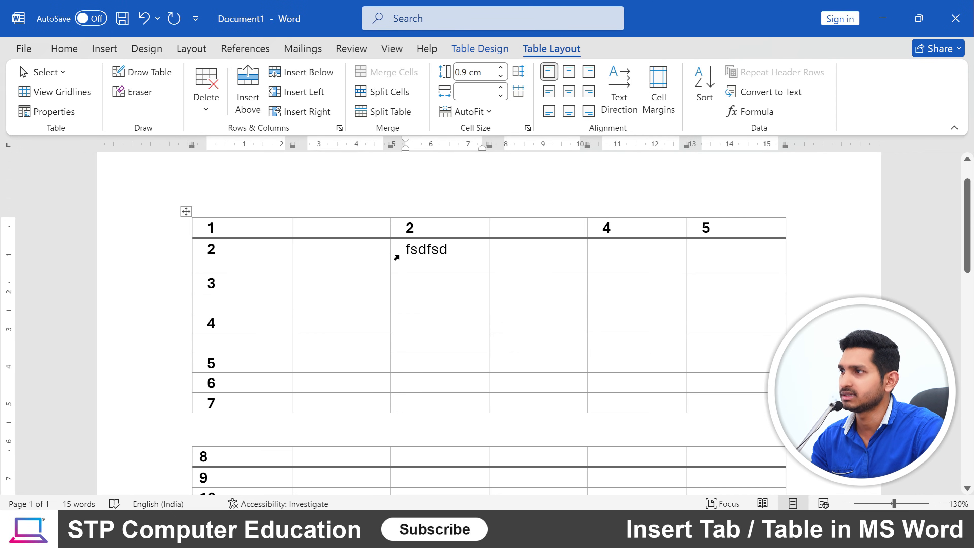
Set the upper table's default left cell margin to 0.19 cm.
left_click(660, 90)
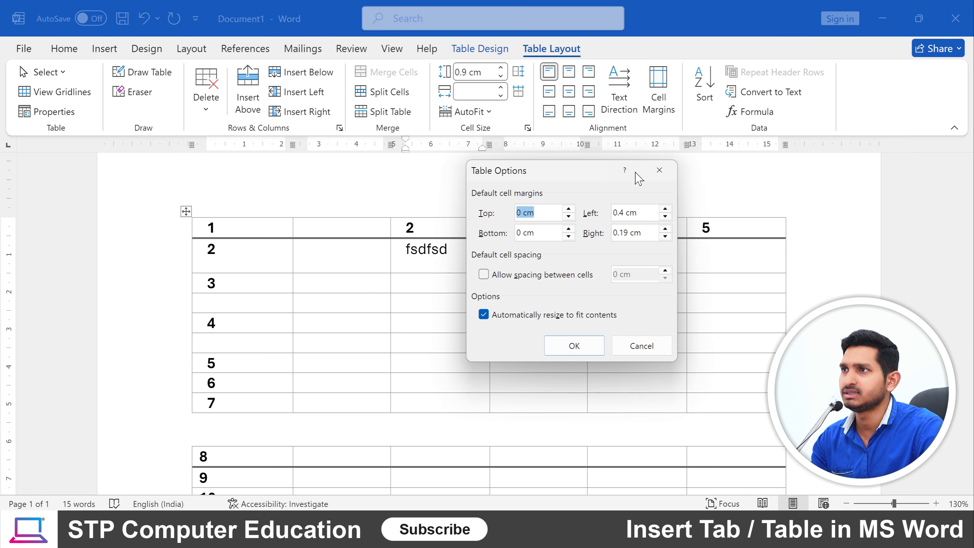
left_click(665, 216)
left_click(664, 216)
left_click(665, 216)
left_click(665, 210)
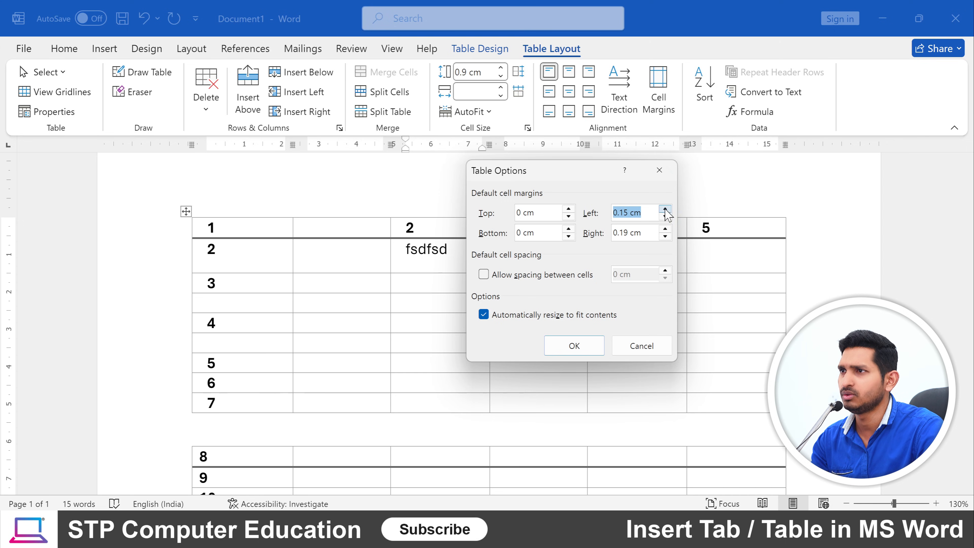
left_click(665, 216)
left_click(627, 212)
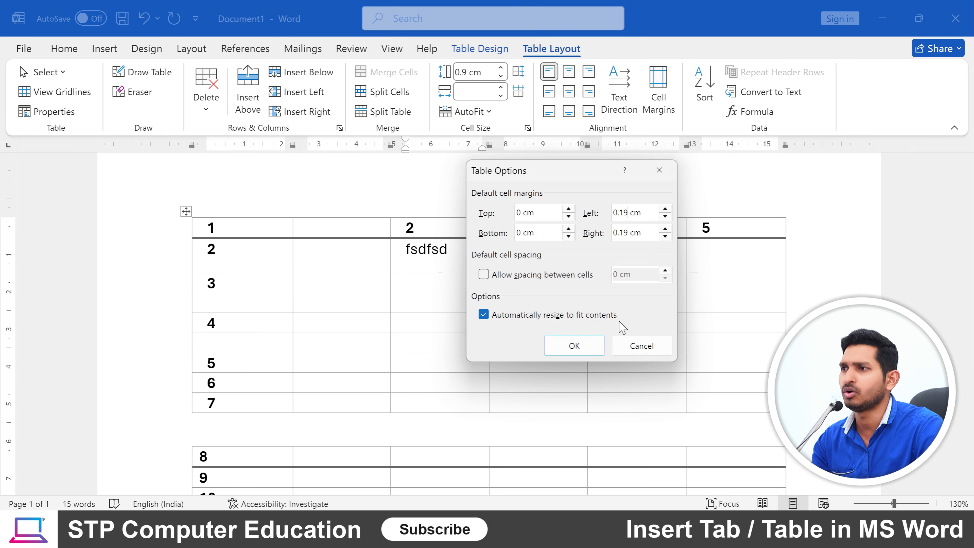
left_click(574, 346)
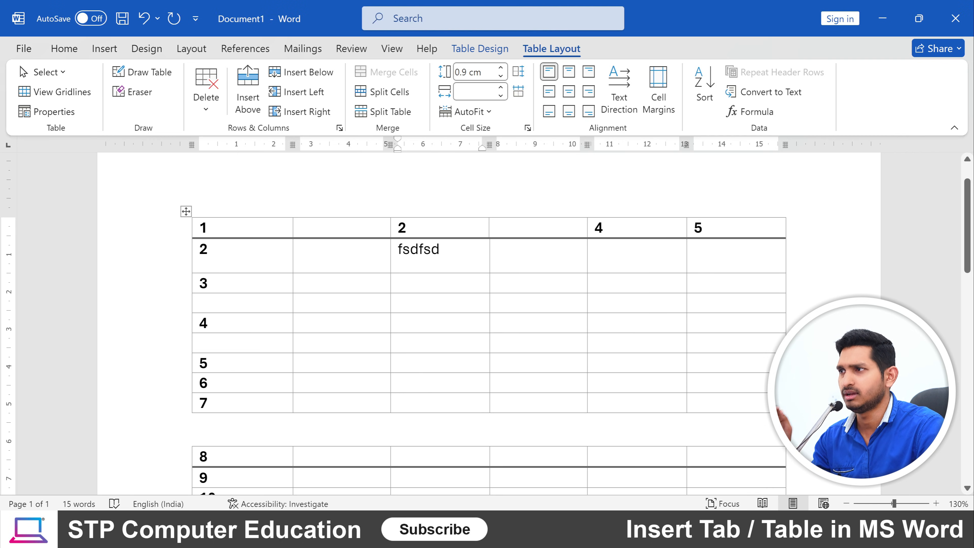
Review the Sort options for the upper table and close them without sorting.
left_click(209, 283)
scroll(487, 307, "down", 1)
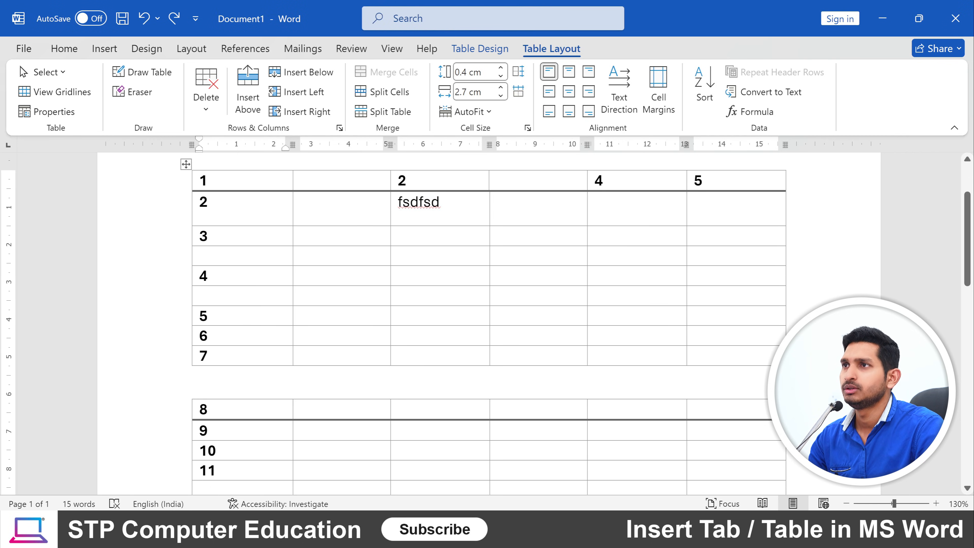
left_click(705, 90)
left_click_drag(617, 128, 560, 165)
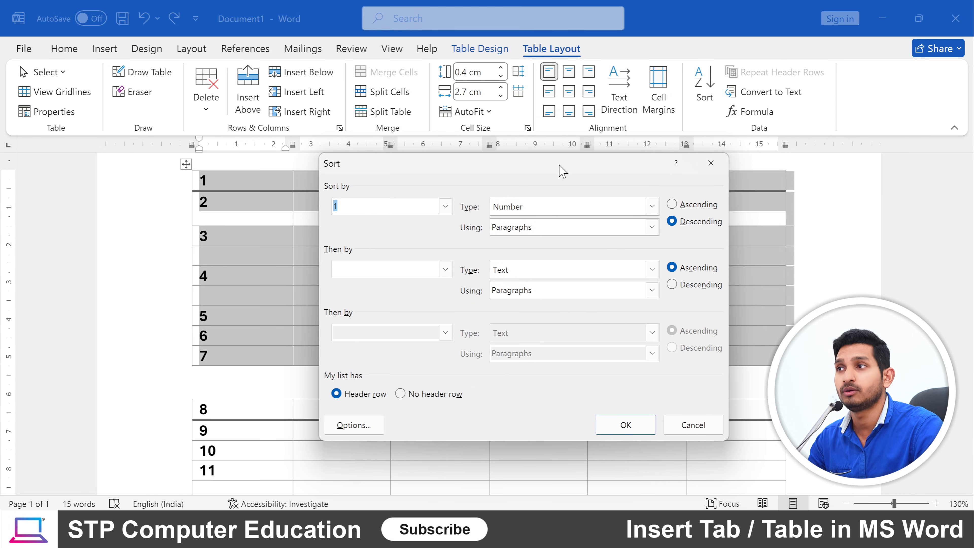
left_click(710, 162)
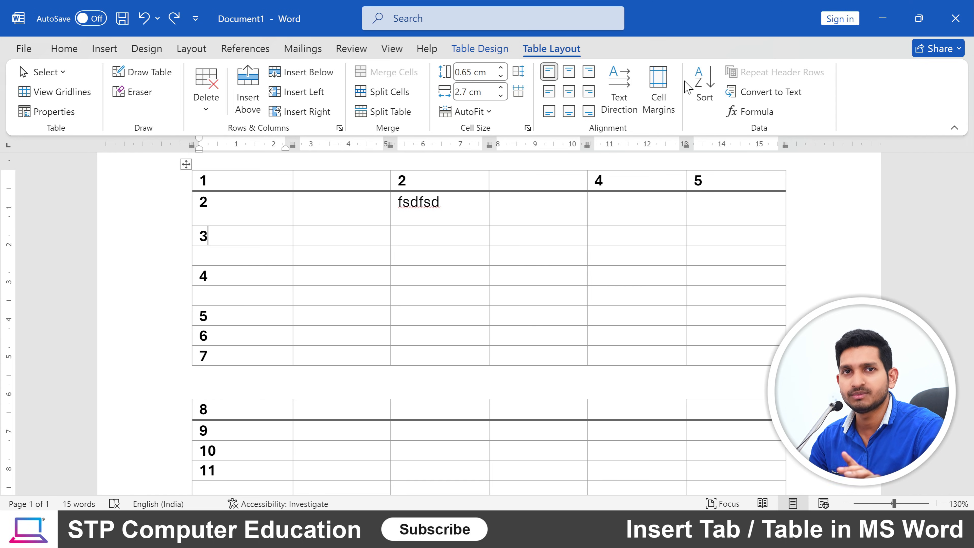
scroll(487, 322, "down", 6)
scroll(487, 322, "up", 7)
scroll(487, 323, "down", 2)
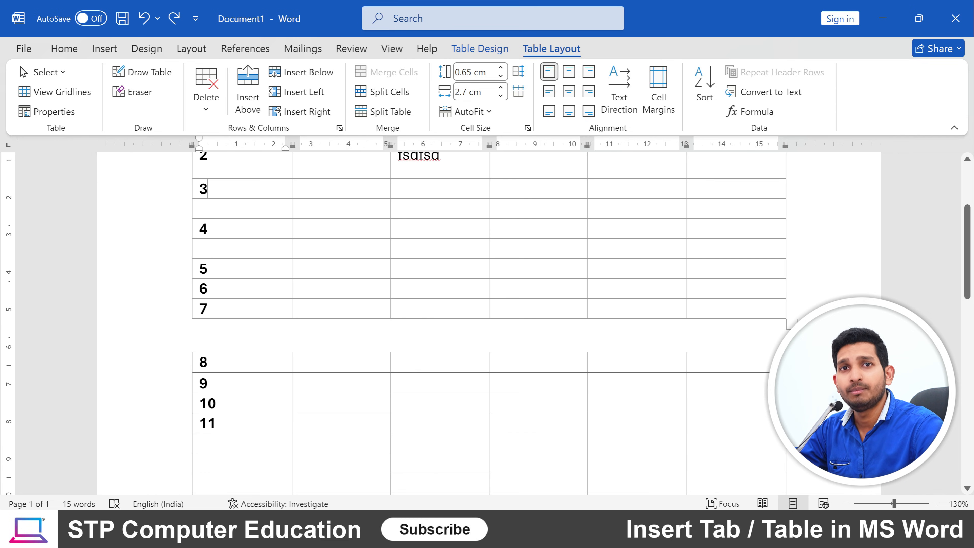
scroll(483, 303, "up", 2)
scroll(483, 304, "down", 5)
scroll(483, 303, "up", 5)
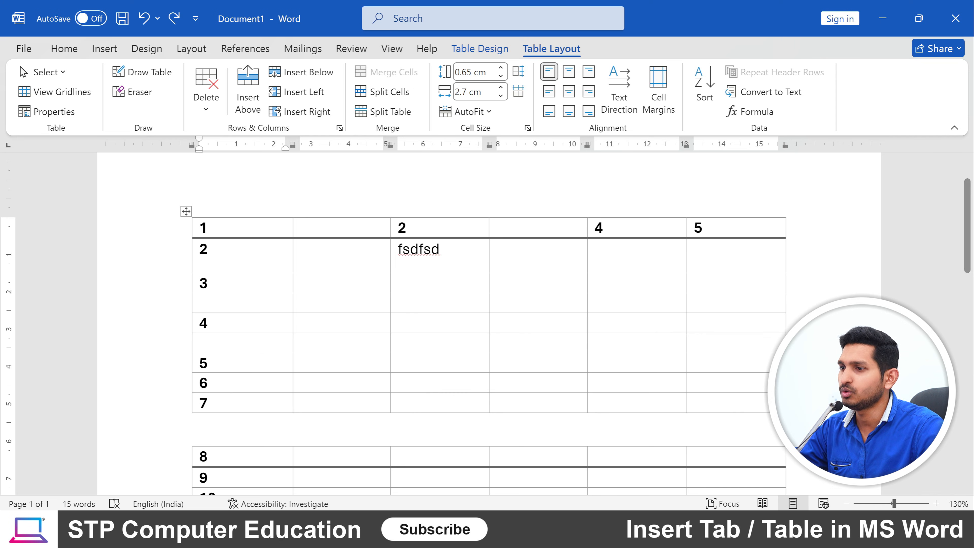
Switch to the Microsoft Word Table document and examine its first table at 110% zoom.
left_click(736, 460)
scroll(487, 322, "down", 2)
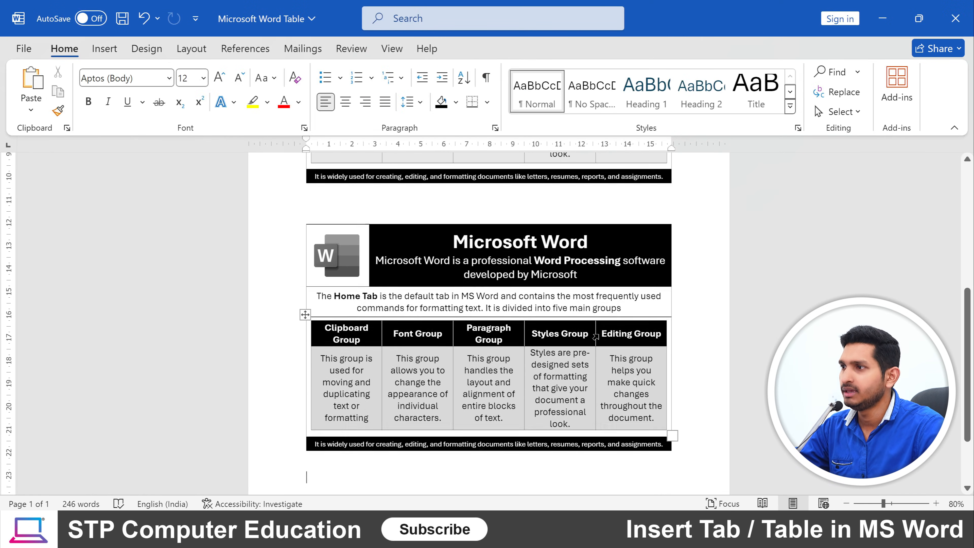
scroll(487, 323, "up", 7)
scroll(487, 322, "up", 3, "ctrl")
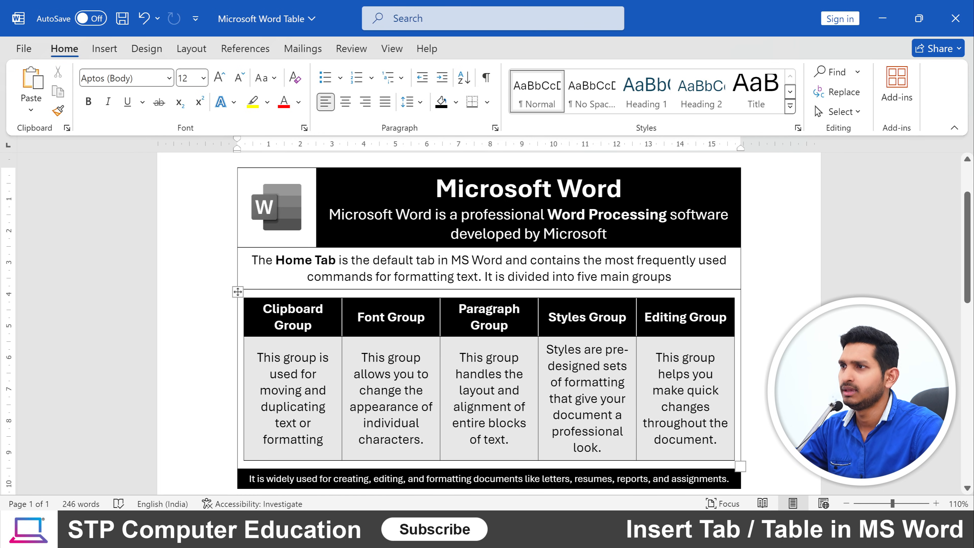
left_click(741, 298)
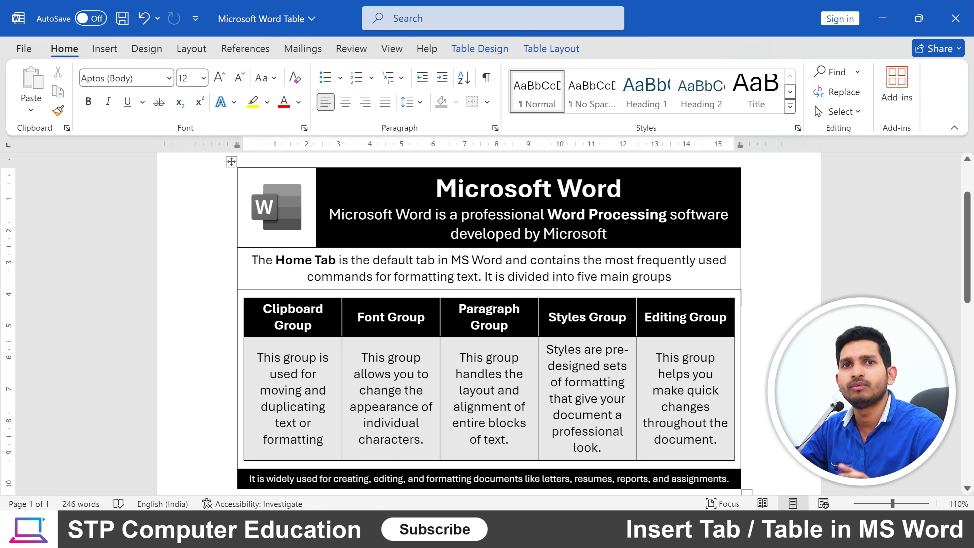
Switch to the Brave browser, search for stp computer in a new tab and open the STP Computer Education website.
key("alt+Tab")
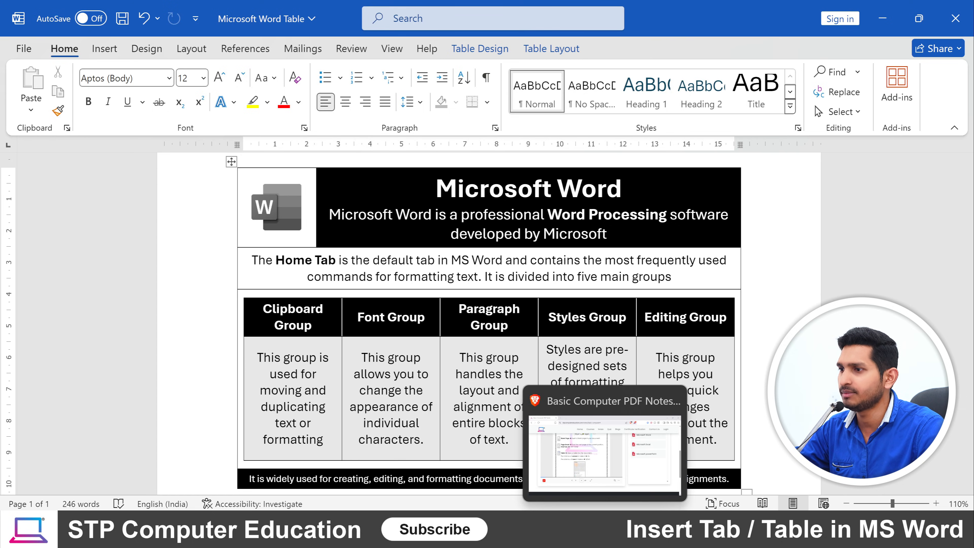
key("ctrl+t")
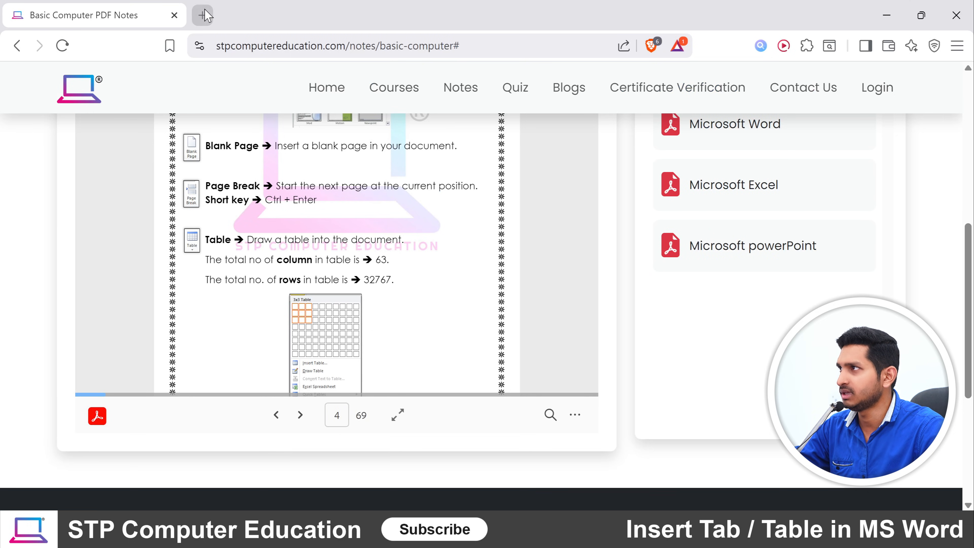
left_click(459, 232)
type("s")
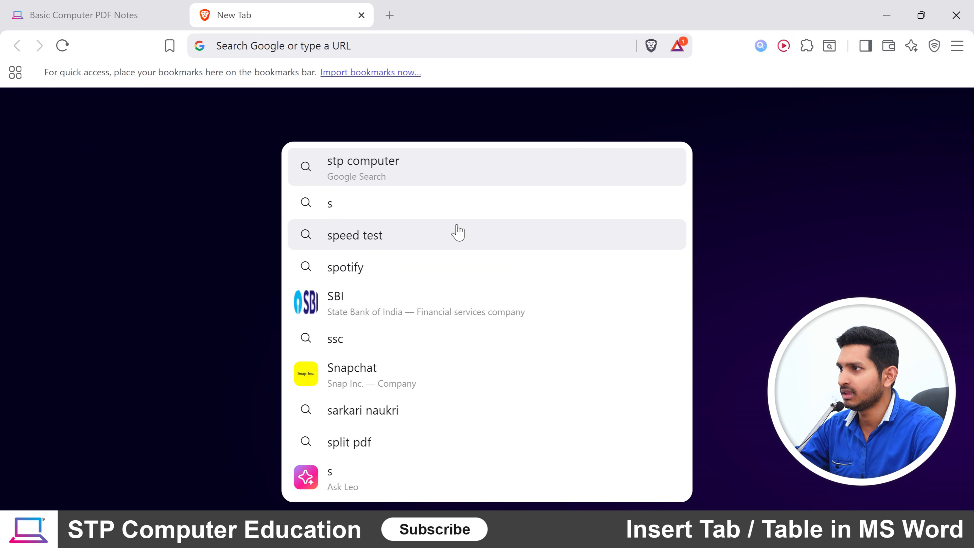
left_click(418, 164)
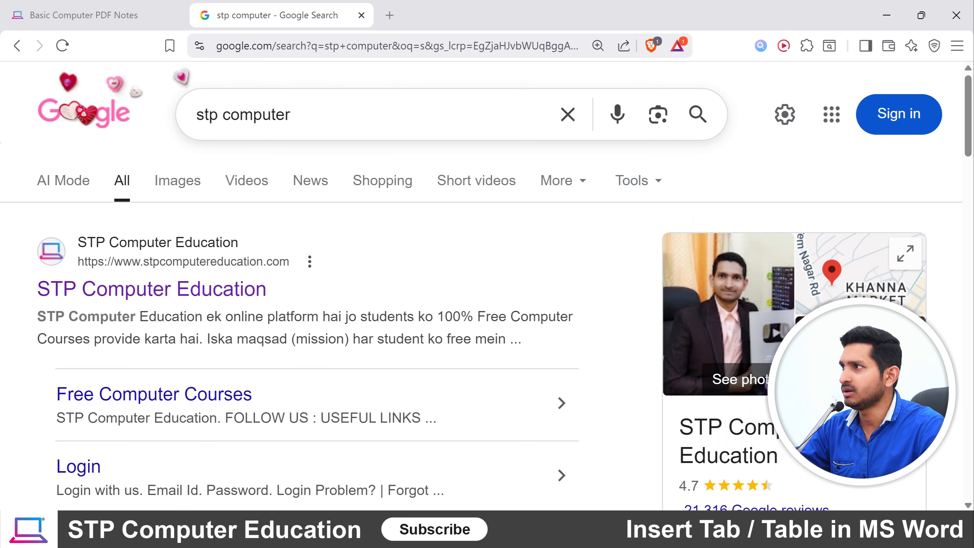
left_click(138, 215)
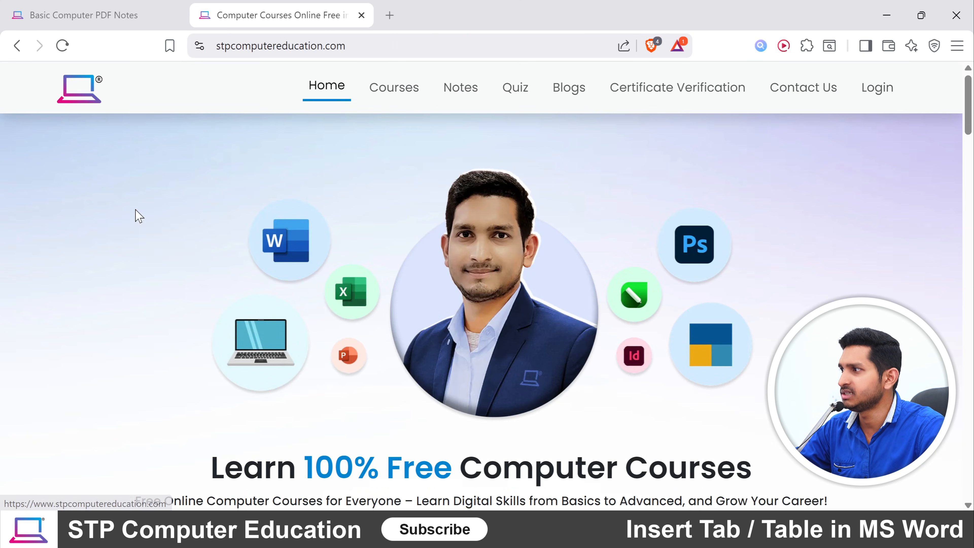
Open the website's Basic Computer PDF notes and bring up the Microsoft Word notes at their table of contents.
left_click(462, 86)
scroll(230, 286, "down", 5)
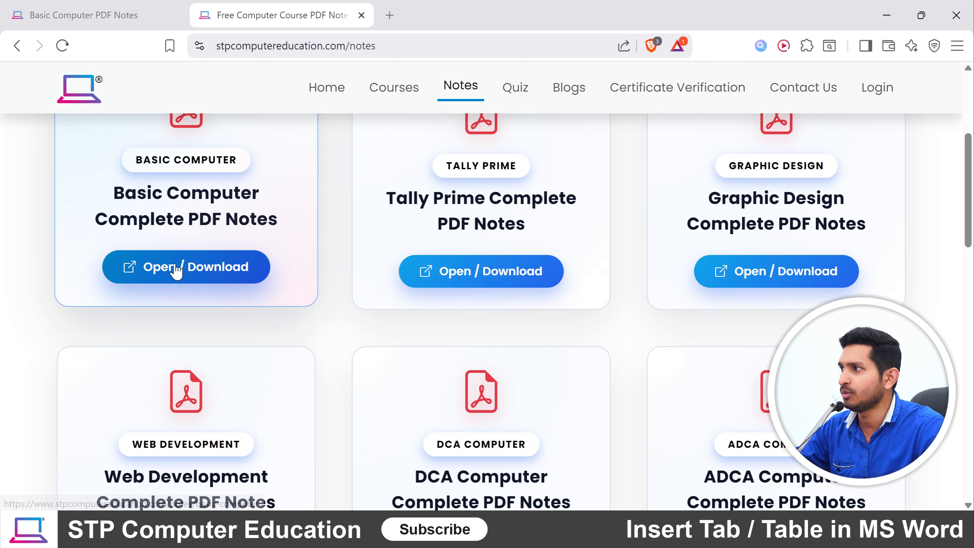
left_click(196, 271)
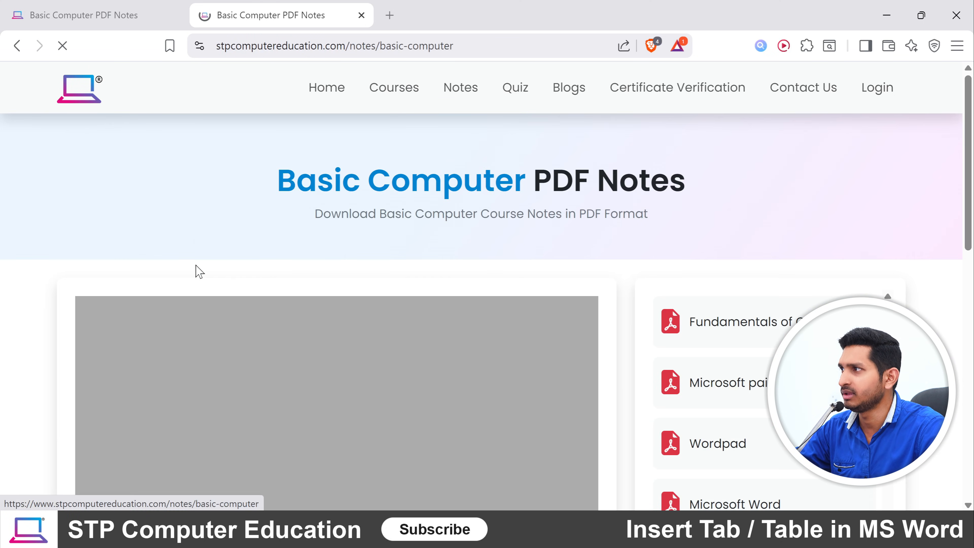
scroll(779, 330, "down", 5)
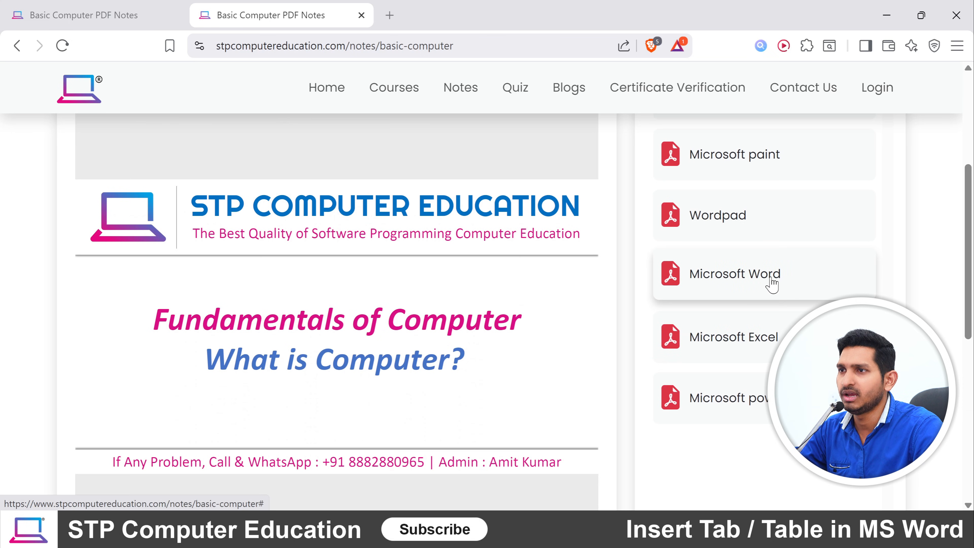
left_click(772, 284)
scroll(600, 252, "down", 5)
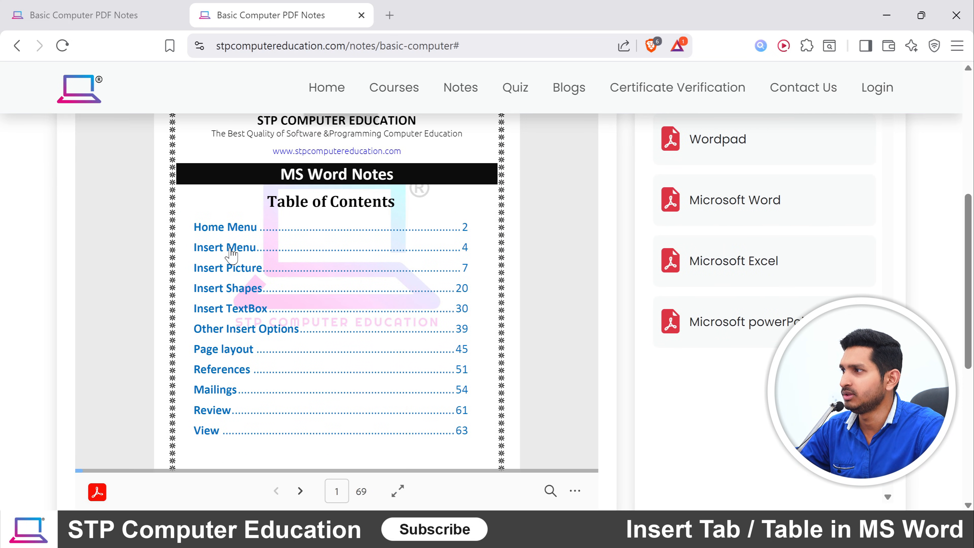
Open the Insert Menu section from the table of contents and highlight the Table entry's description and its column and row limit lines.
left_click(231, 253)
scroll(395, 202, "up", 4)
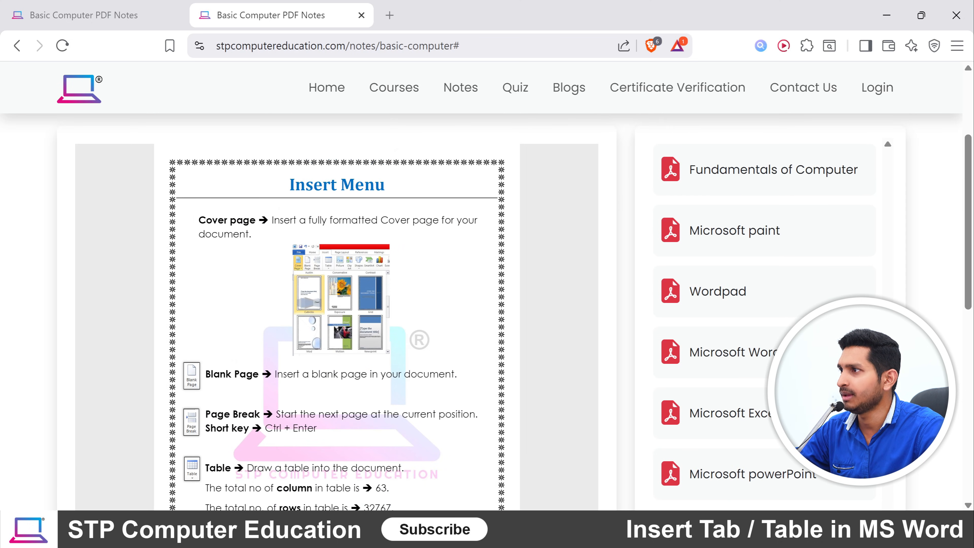
scroll(487, 310, "down", 4)
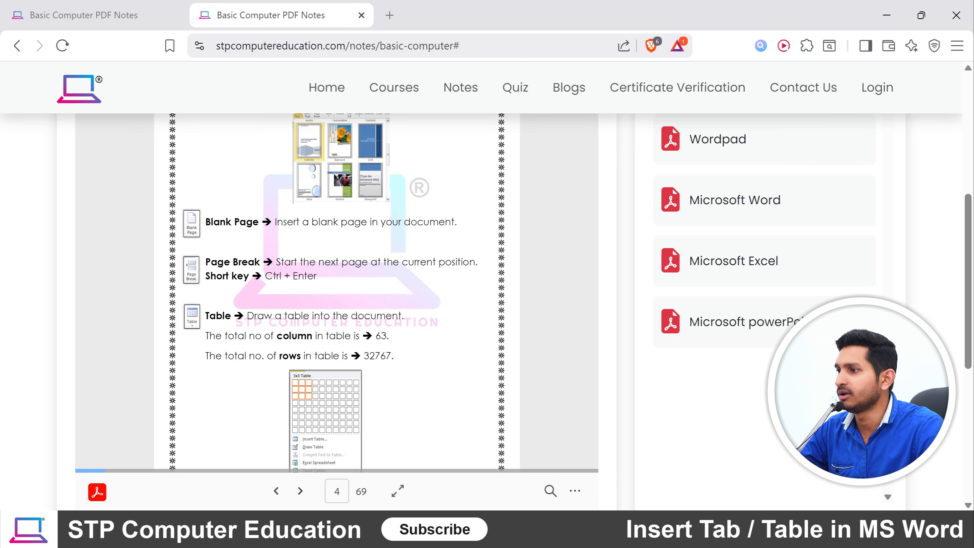
scroll(345, 372, "down", 4)
scroll(346, 372, "up", 2)
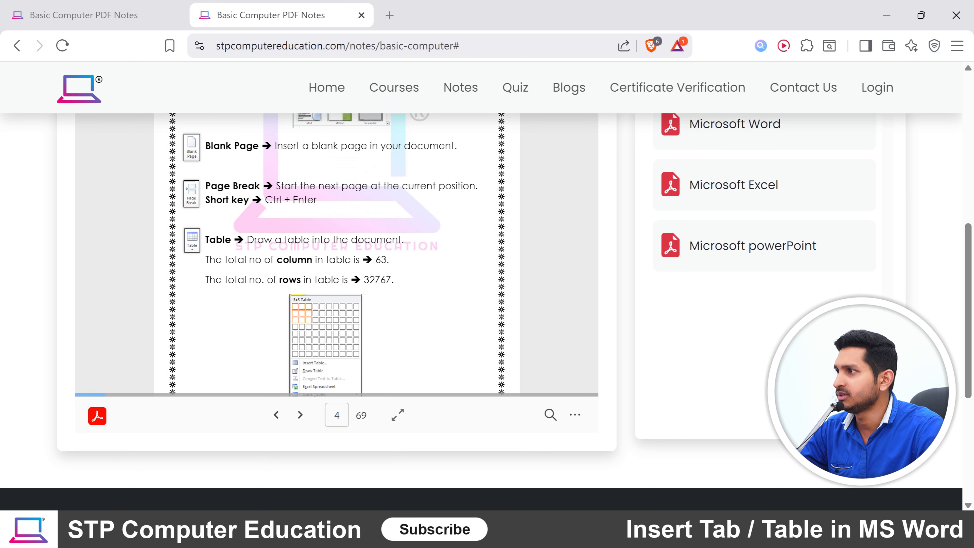
left_click_drag(209, 240, 245, 239)
left_click_drag(256, 239, 378, 240)
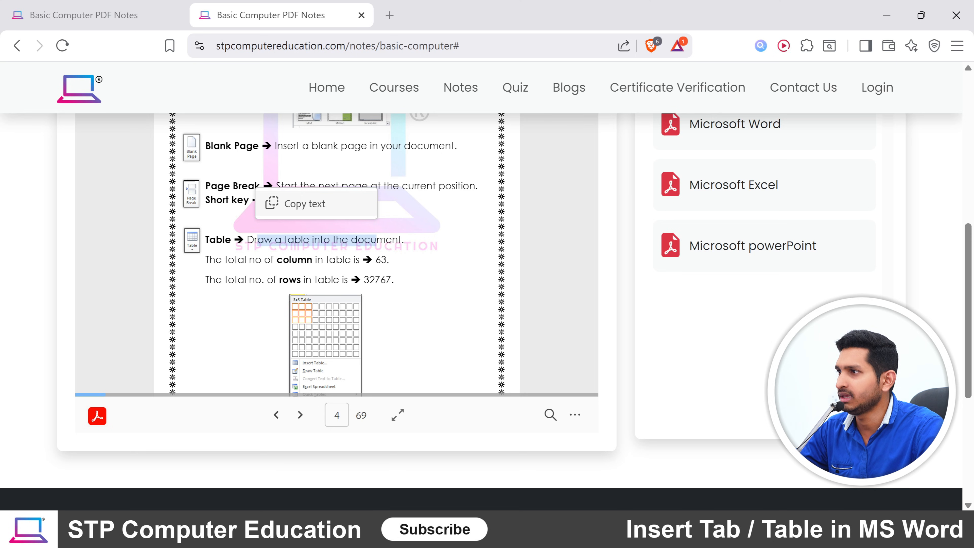
left_click_drag(291, 260, 372, 259)
left_click_drag(289, 280, 368, 279)
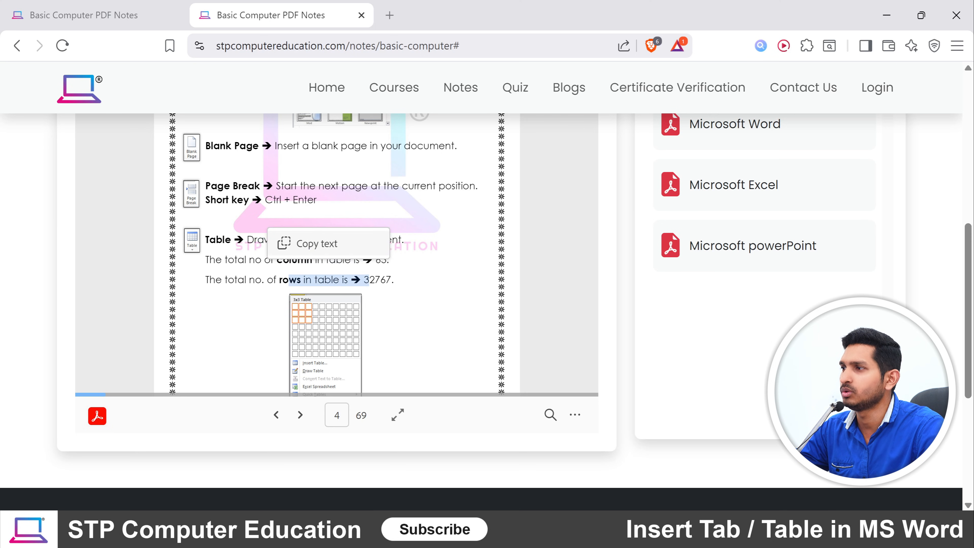
Go to page 5 of the notes and examine the Task 1 tender notice with its table.
left_click(300, 415)
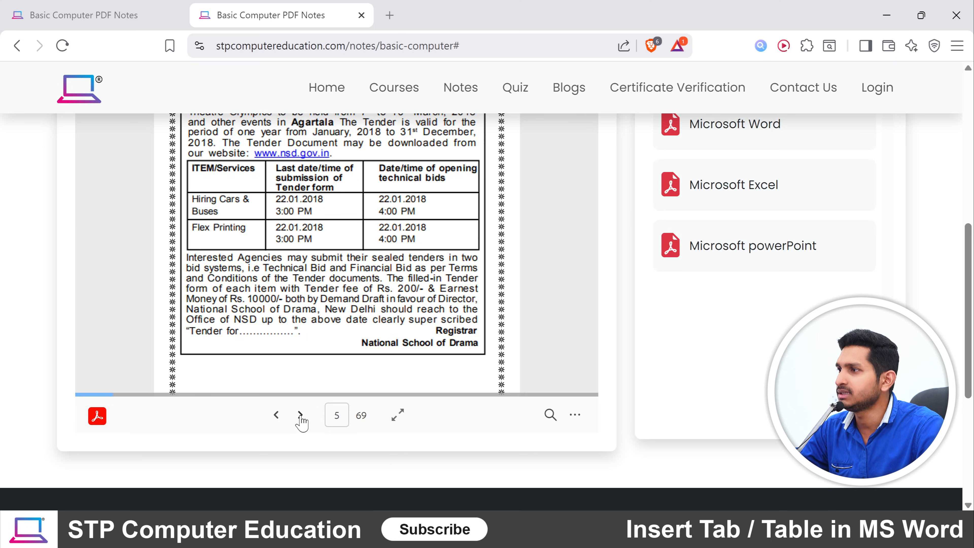
scroll(305, 424, "up", 5)
scroll(332, 384, "down", 2)
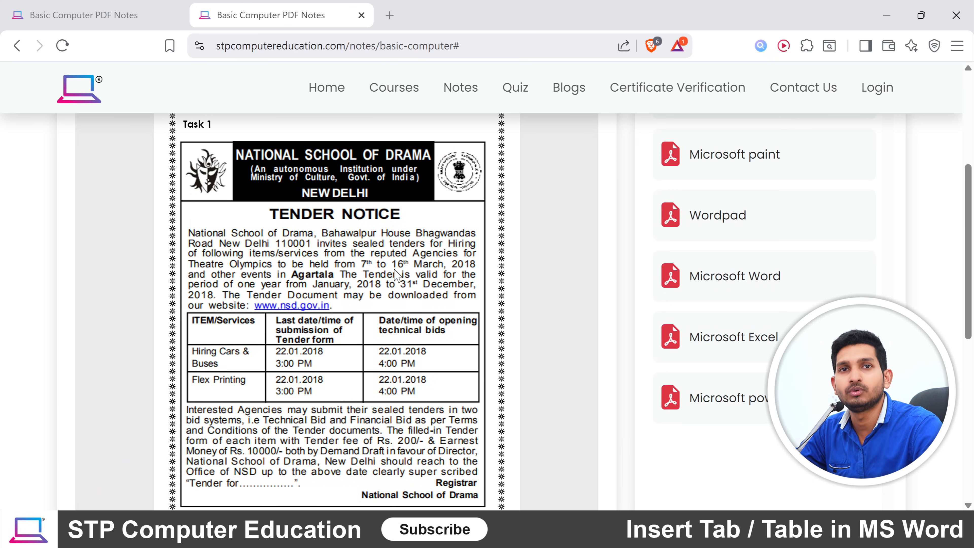
scroll(217, 273, "down", 4)
scroll(230, 272, "up", 4)
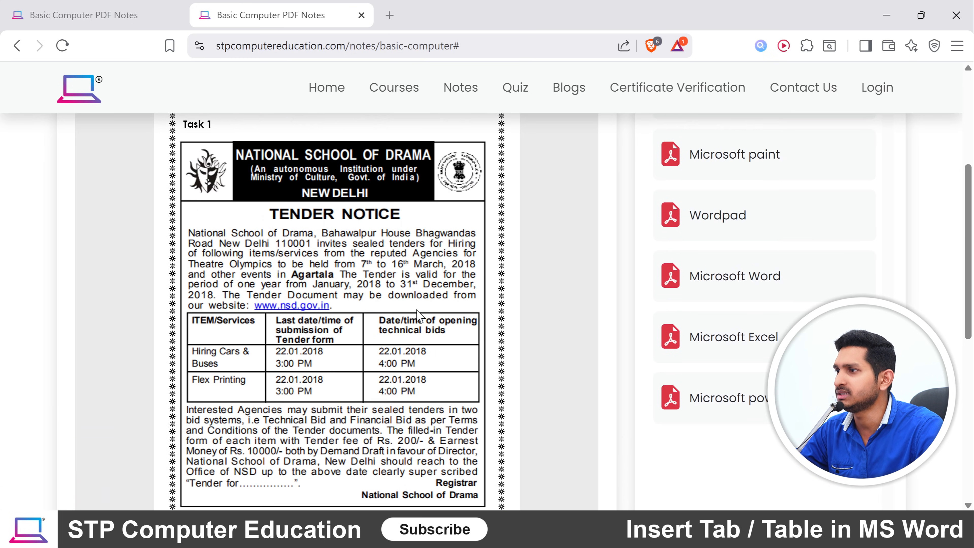
scroll(305, 345, "down", 4)
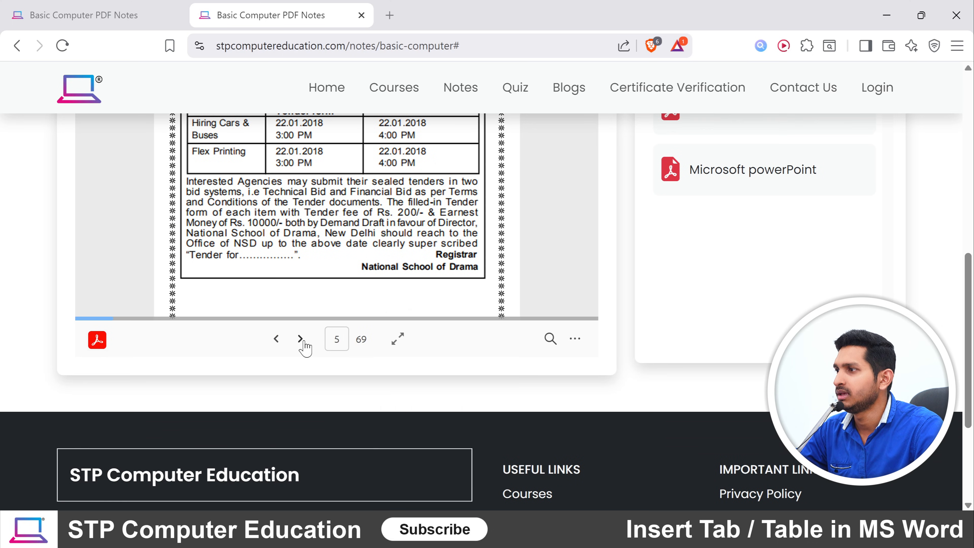
Go to page 6 of the notes and examine the Task 2 and Task 3 tender notice tables.
left_click(303, 339)
scroll(328, 307, "up", 4)
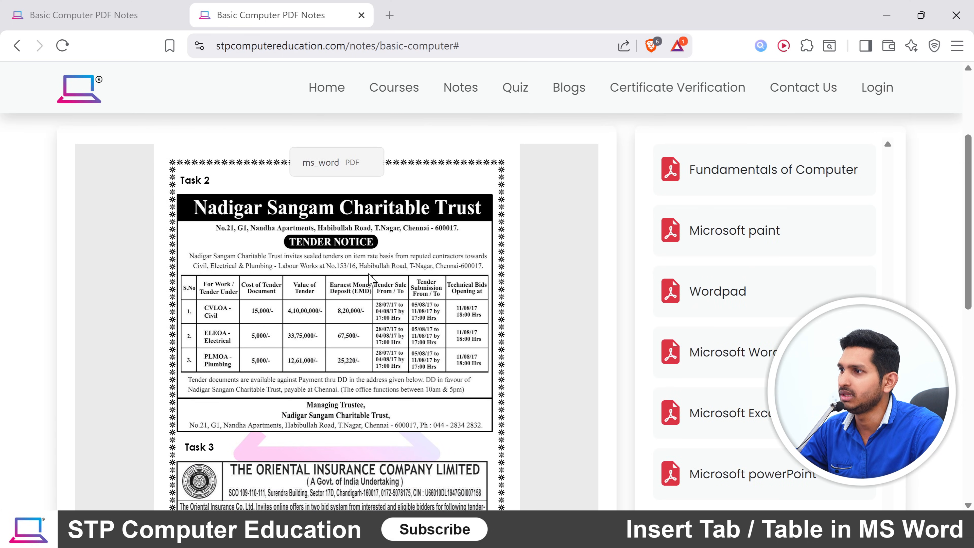
scroll(370, 280, "down", 4)
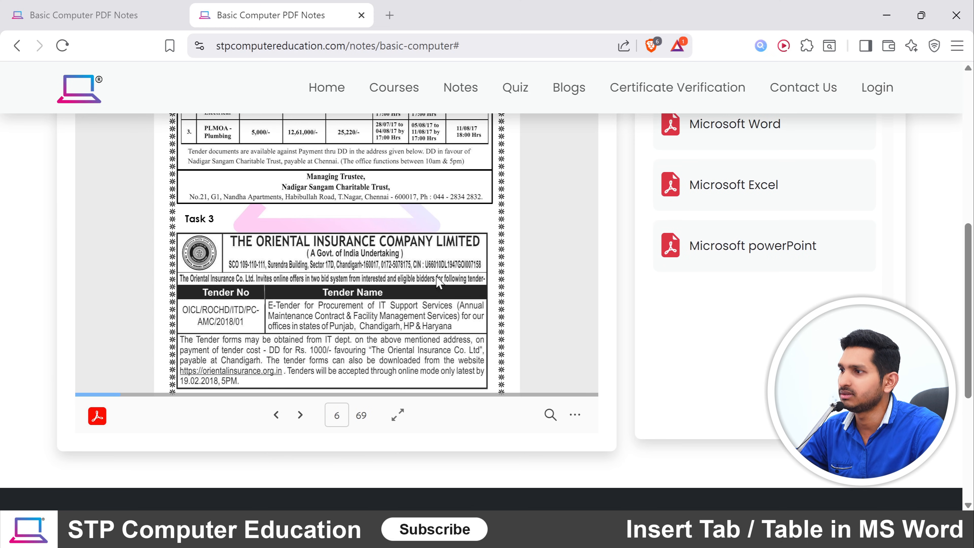
scroll(483, 345, "up", 7)
scroll(487, 343, "down", 4)
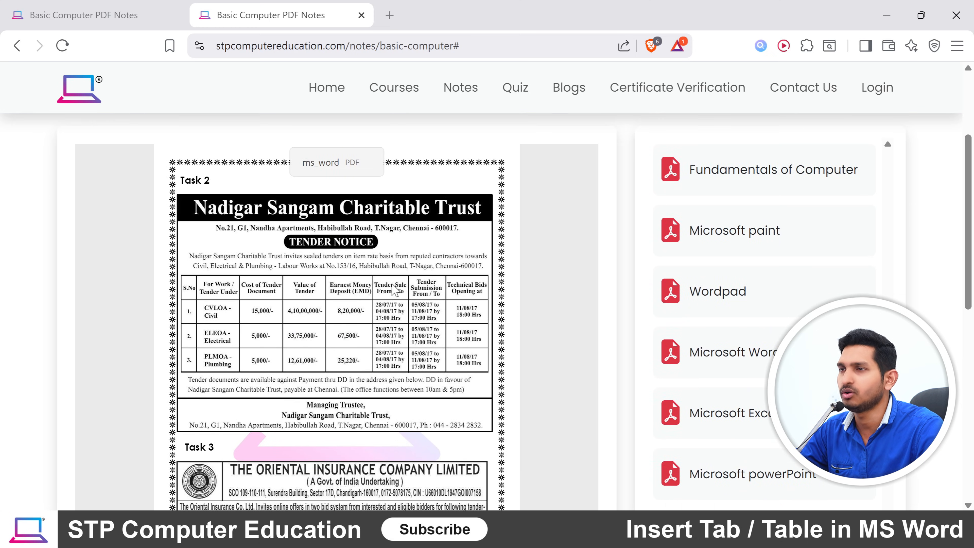
scroll(387, 311, "down", 4)
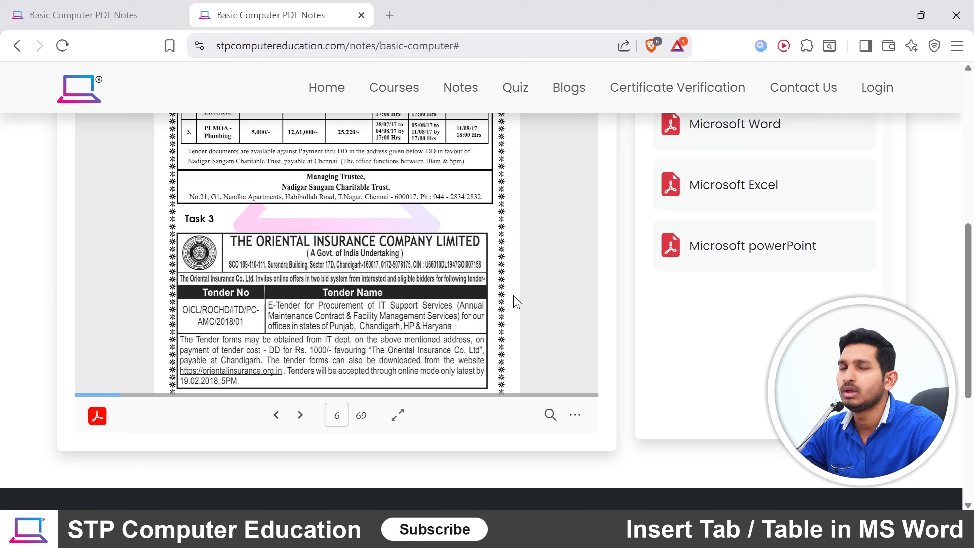
Bring up the download of the Microsoft Word notes as the ms_word PDF file, cancel saving and return to the page heading.
left_click(574, 414)
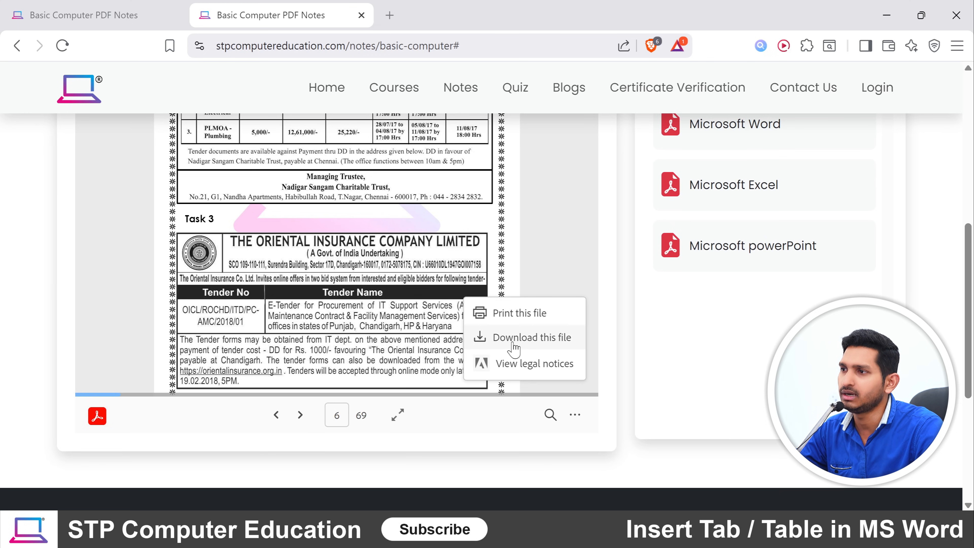
left_click(514, 342)
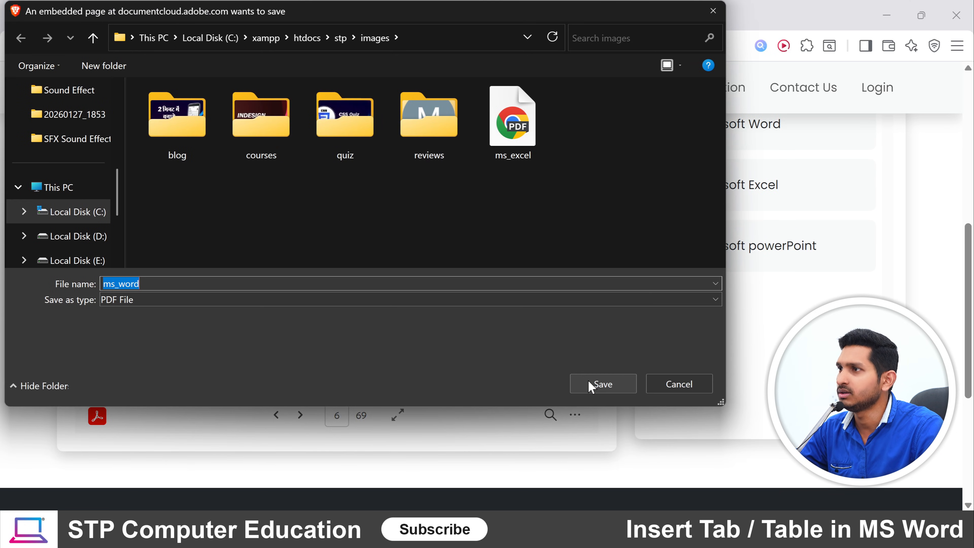
left_click(678, 384)
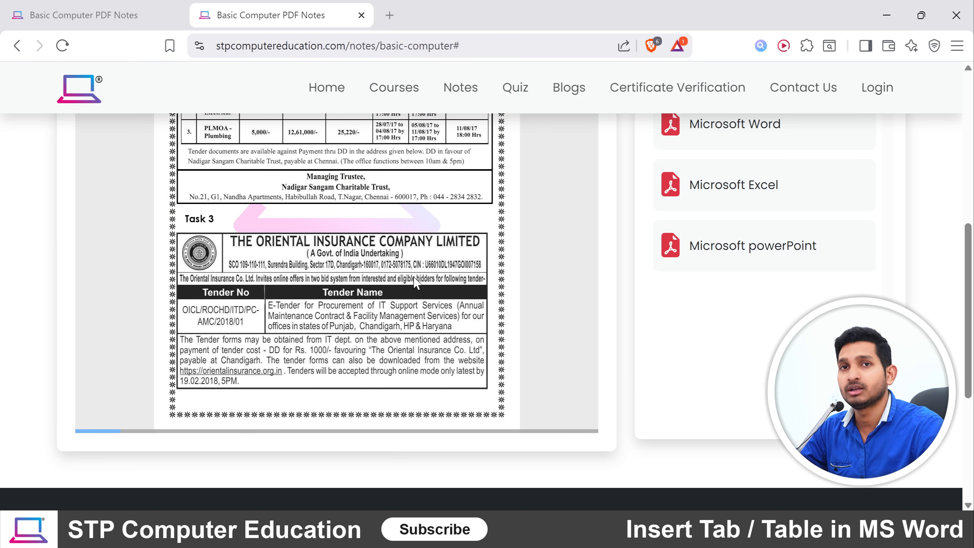
scroll(416, 283, "up", 10)
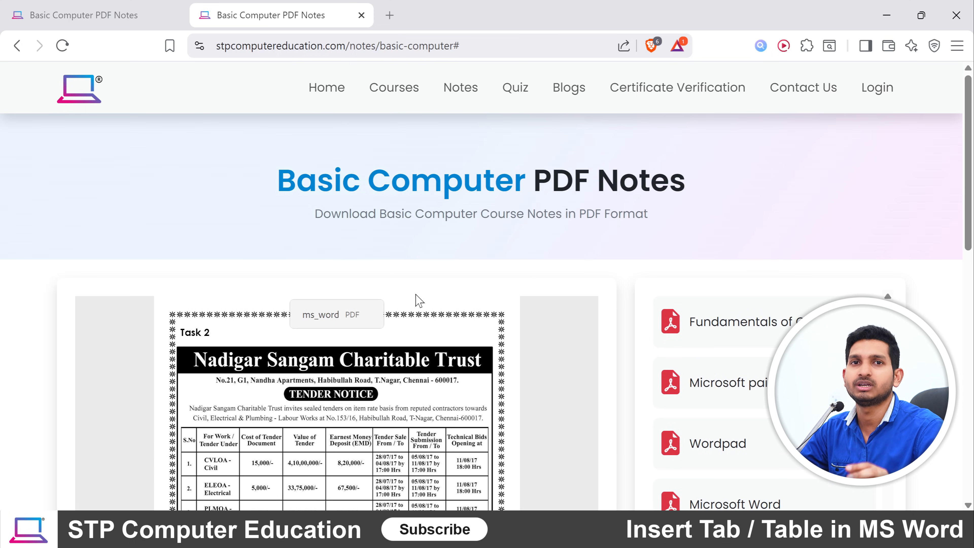